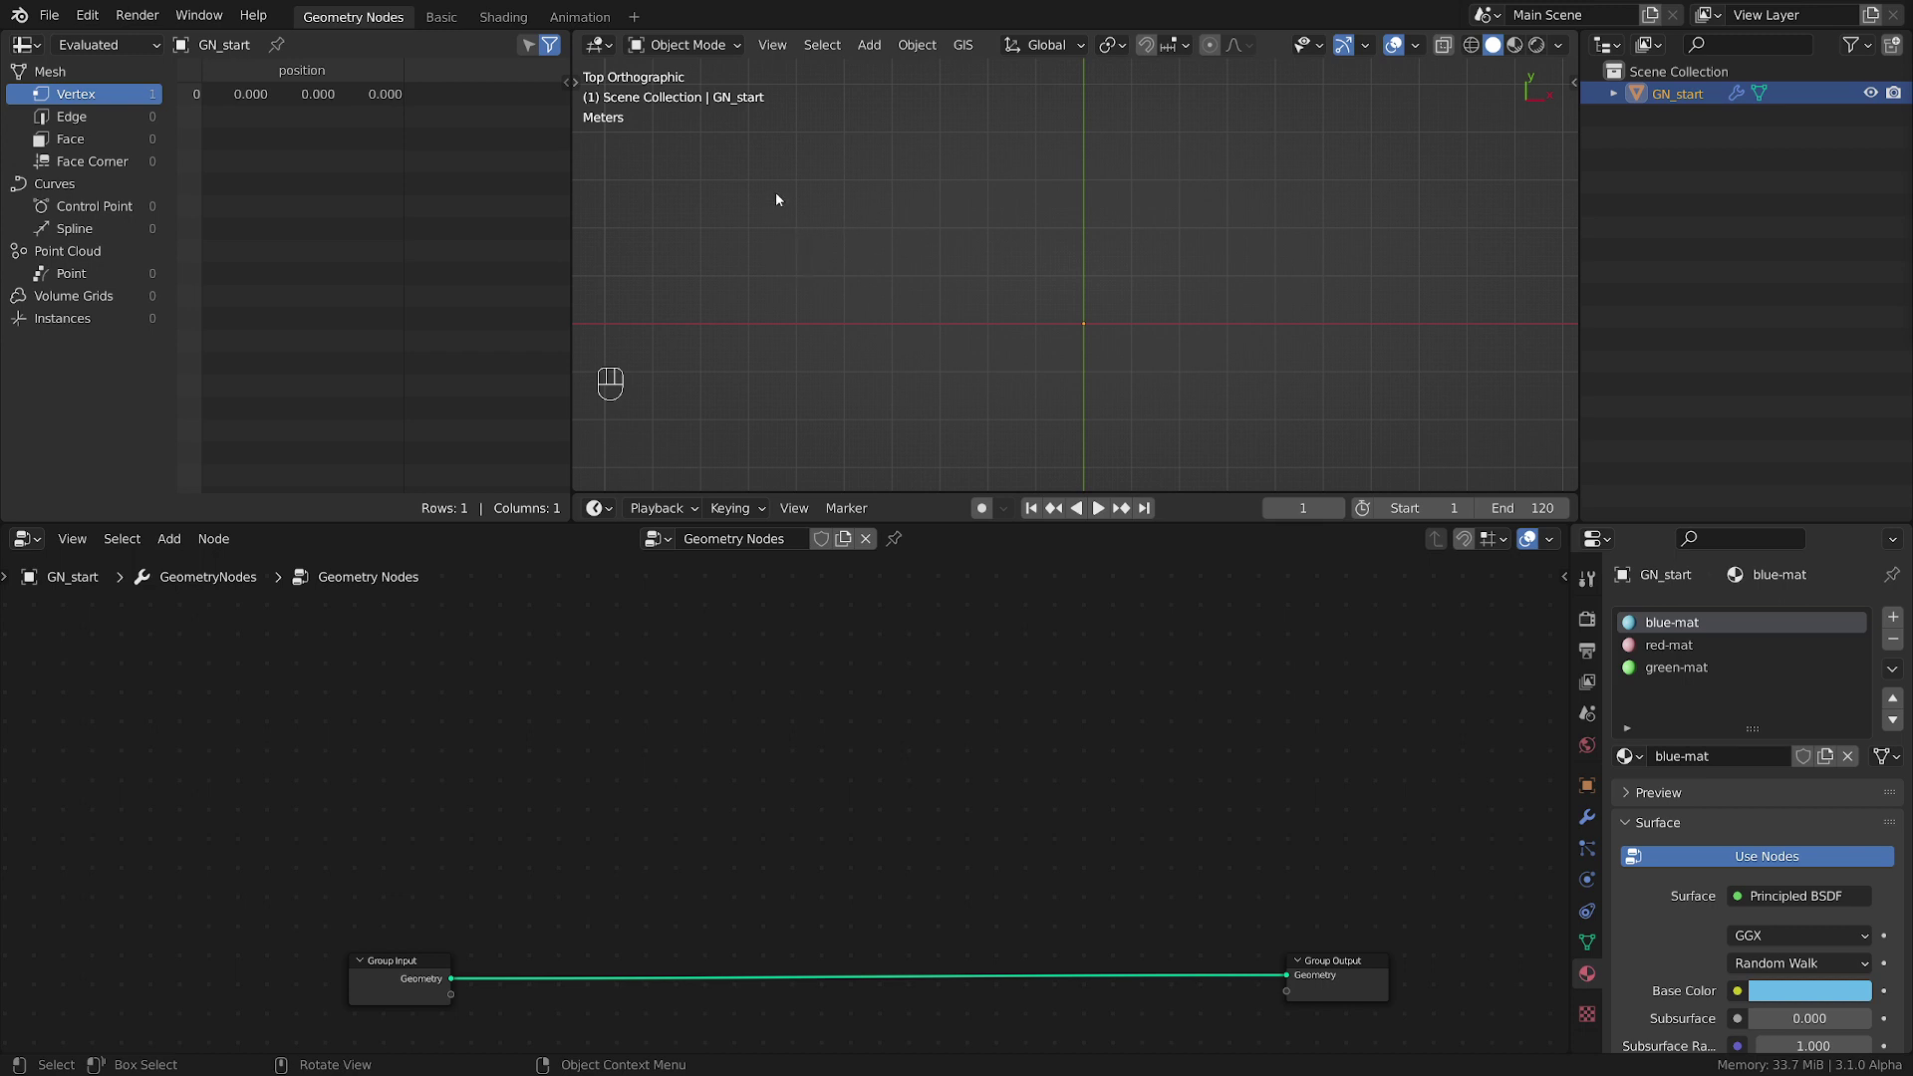
pyautogui.press('d')
pyautogui.moveTo(750, 190)
pyautogui.mouseDown()
pyautogui.moveTo(734, 341)
pyautogui.moveTo(973, 192)
pyautogui.moveTo(749, 187)
pyautogui.mouseUp()
pyautogui.moveTo(981, 297)
pyautogui.mouseDown()
pyautogui.moveTo(973, 188)
pyautogui.moveTo(824, 156)
pyautogui.mouseUp()
pyautogui.moveTo(819, 224); pyautogui.dragTo(792, 369)
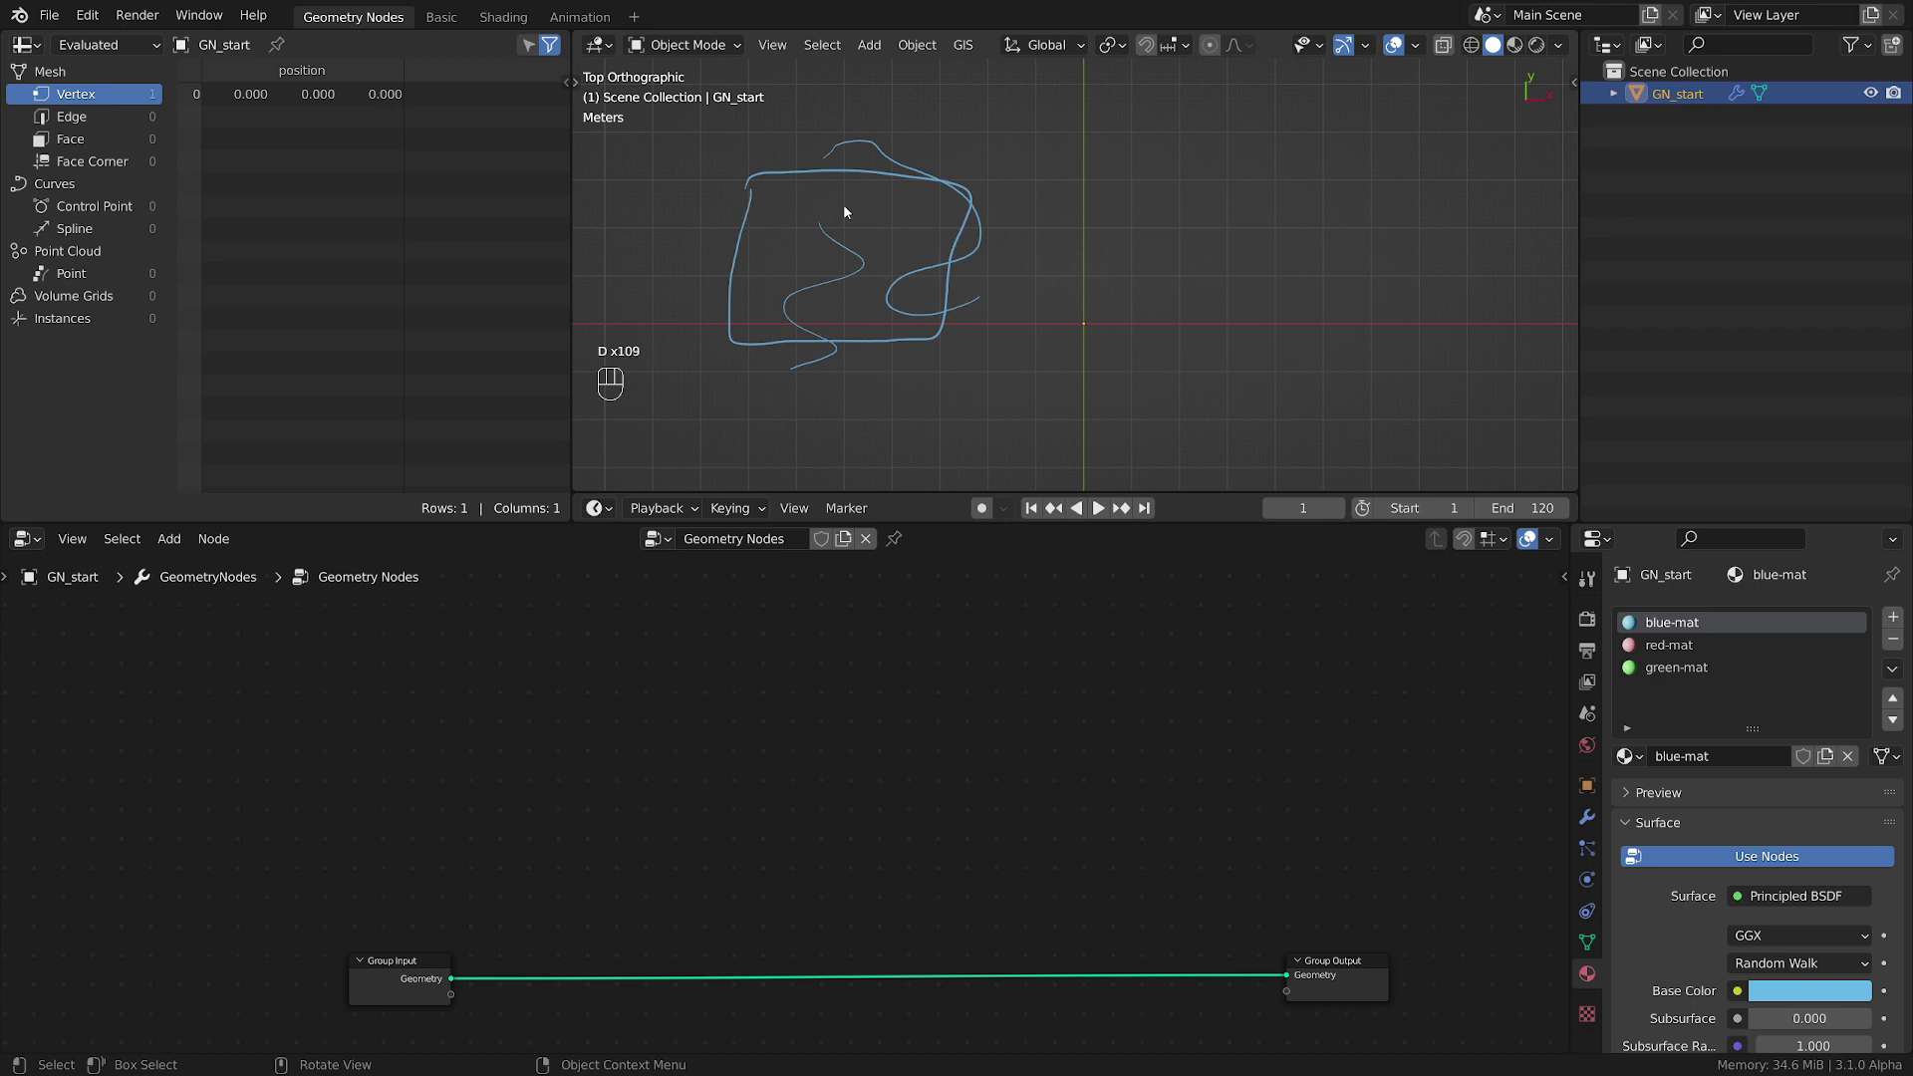
pyautogui.moveTo(846, 205)
pyautogui.mouseDown(button='right')
pyautogui.moveTo(870, 147)
pyautogui.moveTo(1007, 265)
pyautogui.moveTo(742, 317)
pyautogui.mouseUp(button='right')
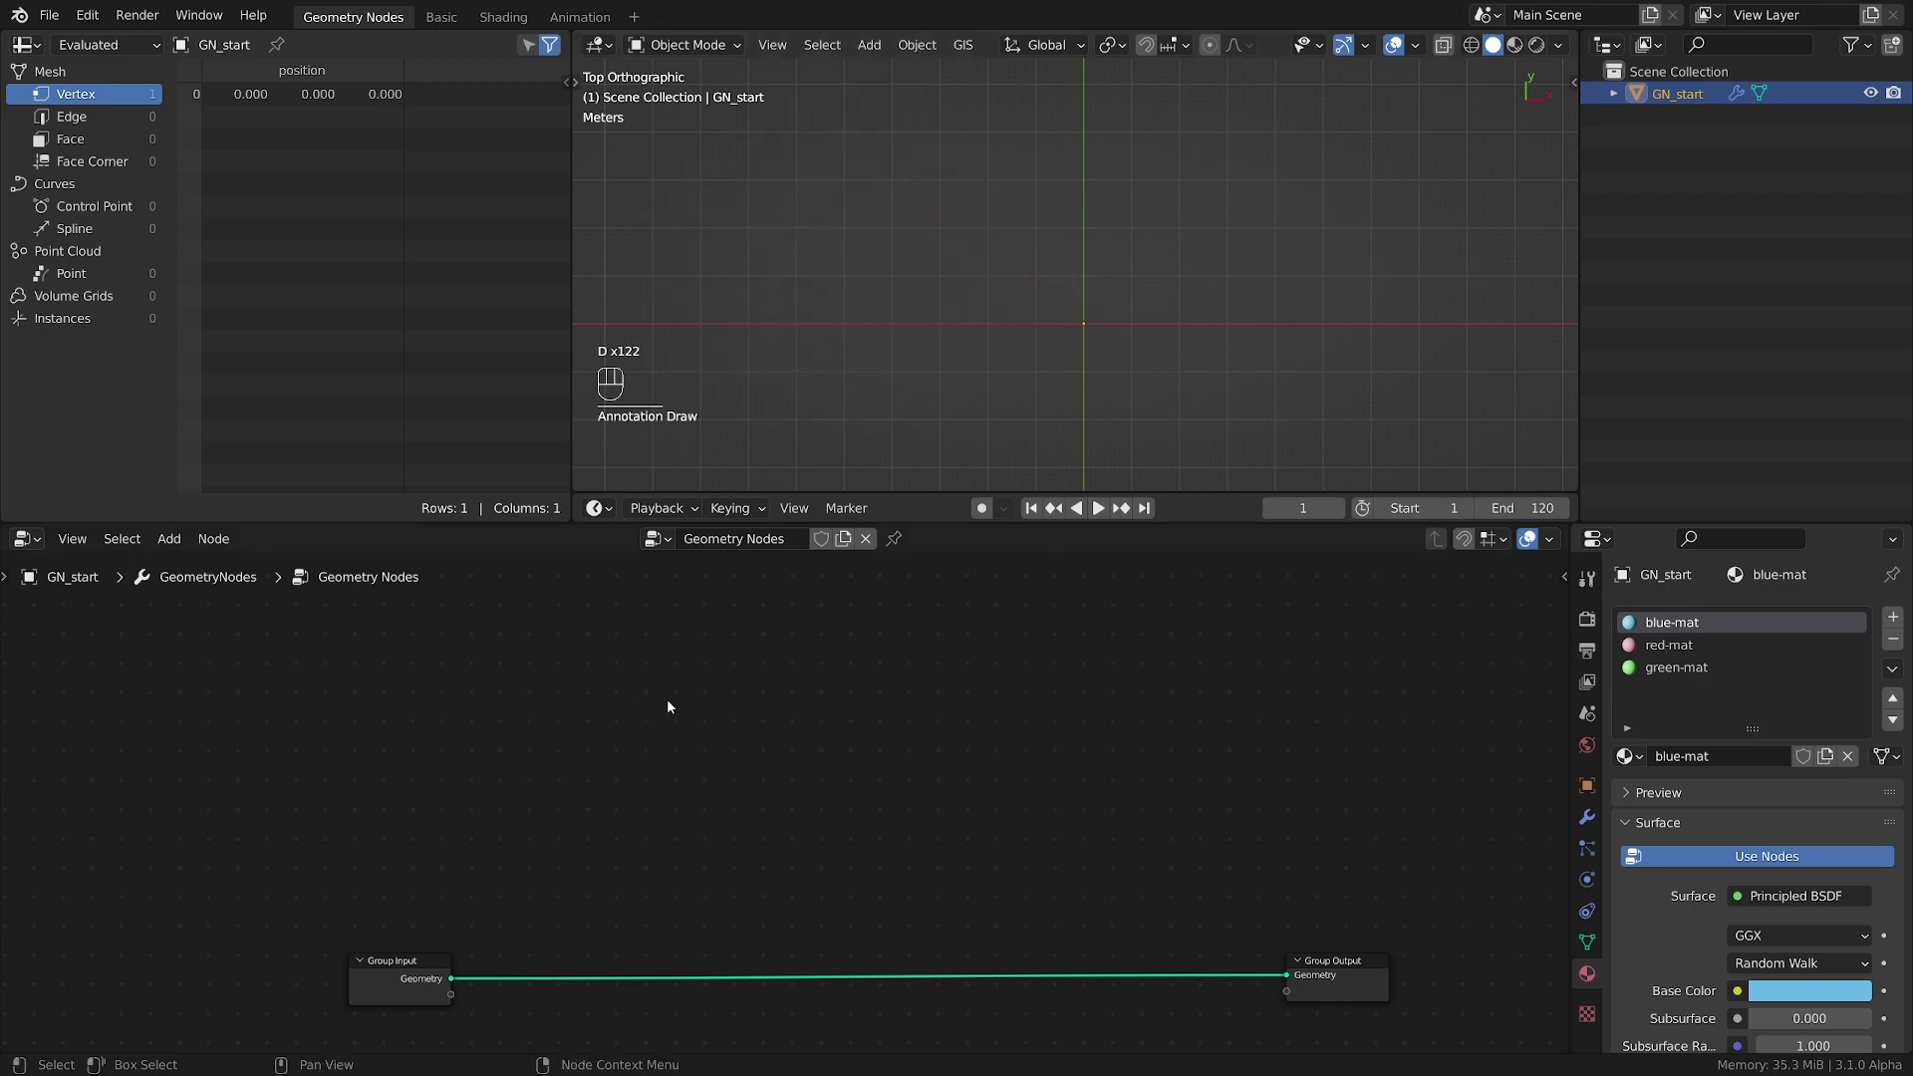
# - Add a Cube mesh primitive node and set its Vertices X, Y and Z to 128
pyautogui.hotkey('shift', 'a')
pyautogui.moveTo(687, 850)
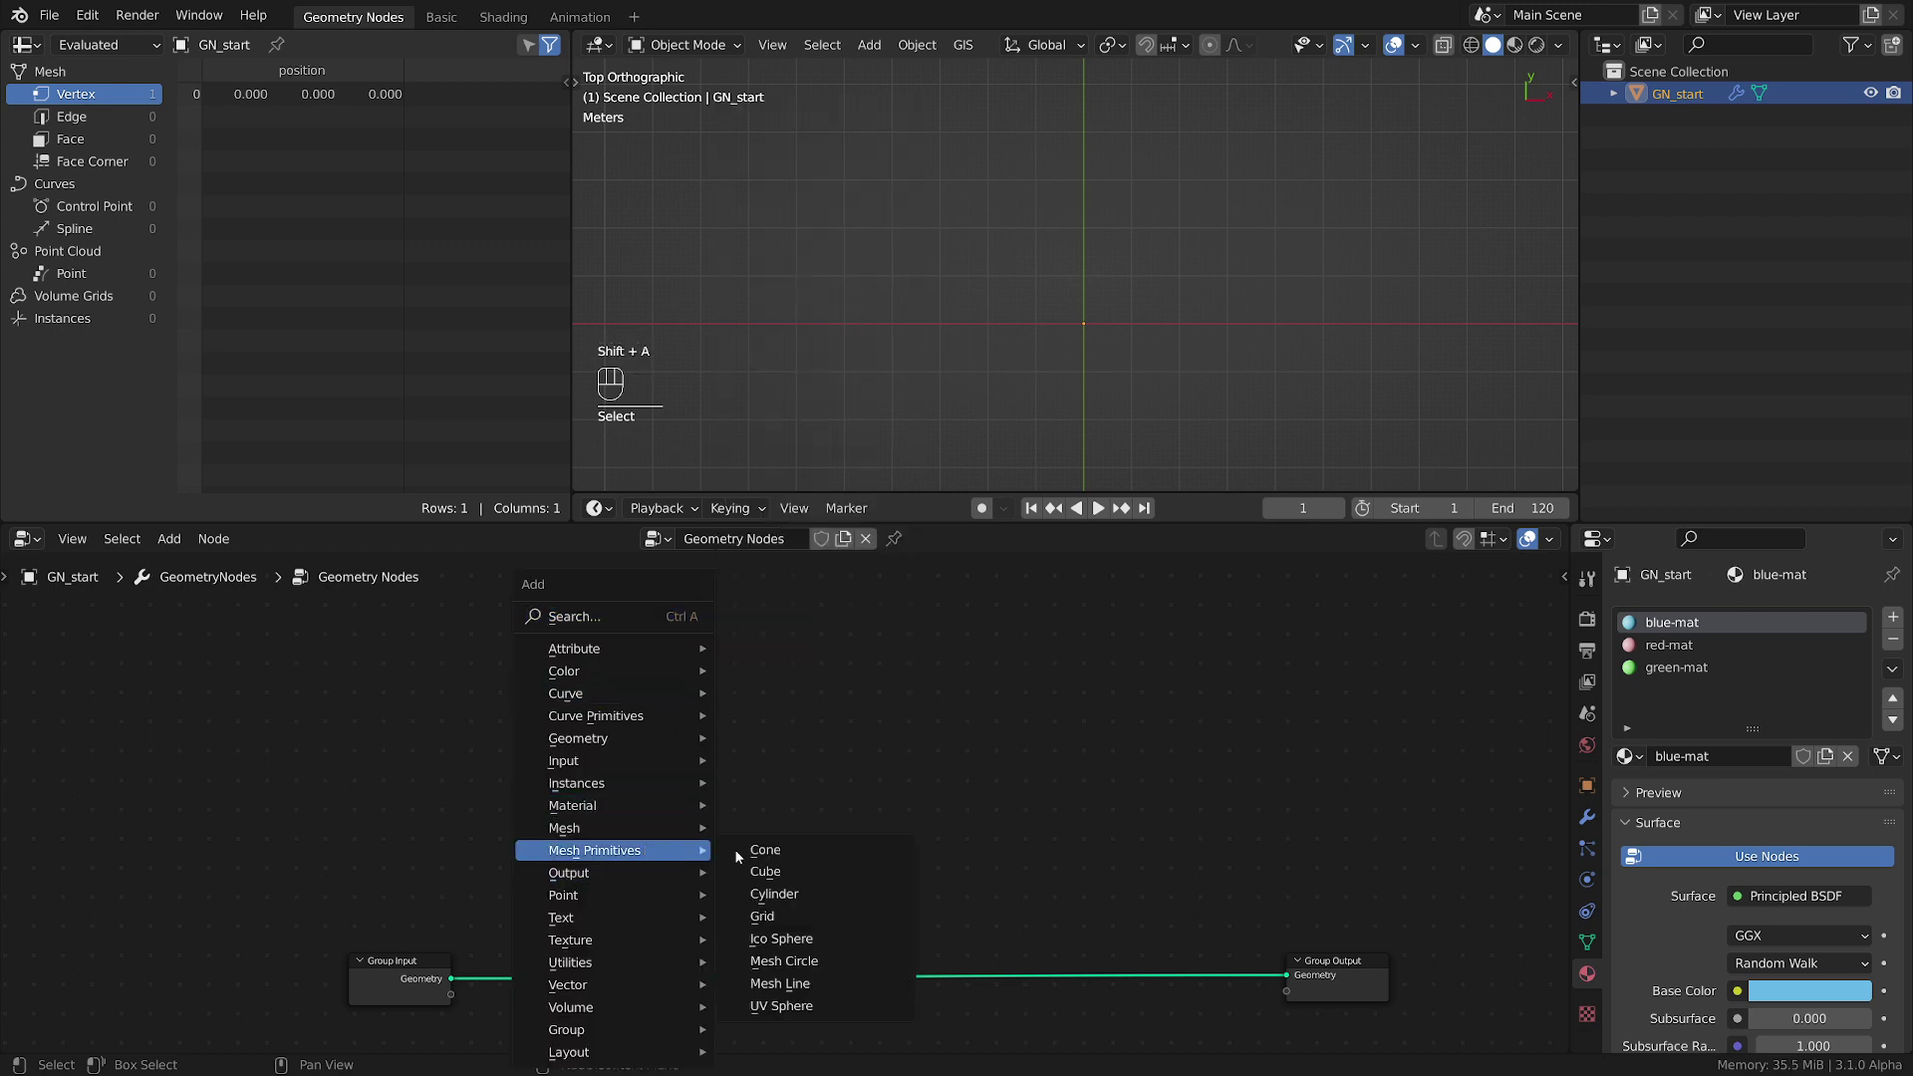
pyautogui.click(765, 871)
pyautogui.click(717, 704)
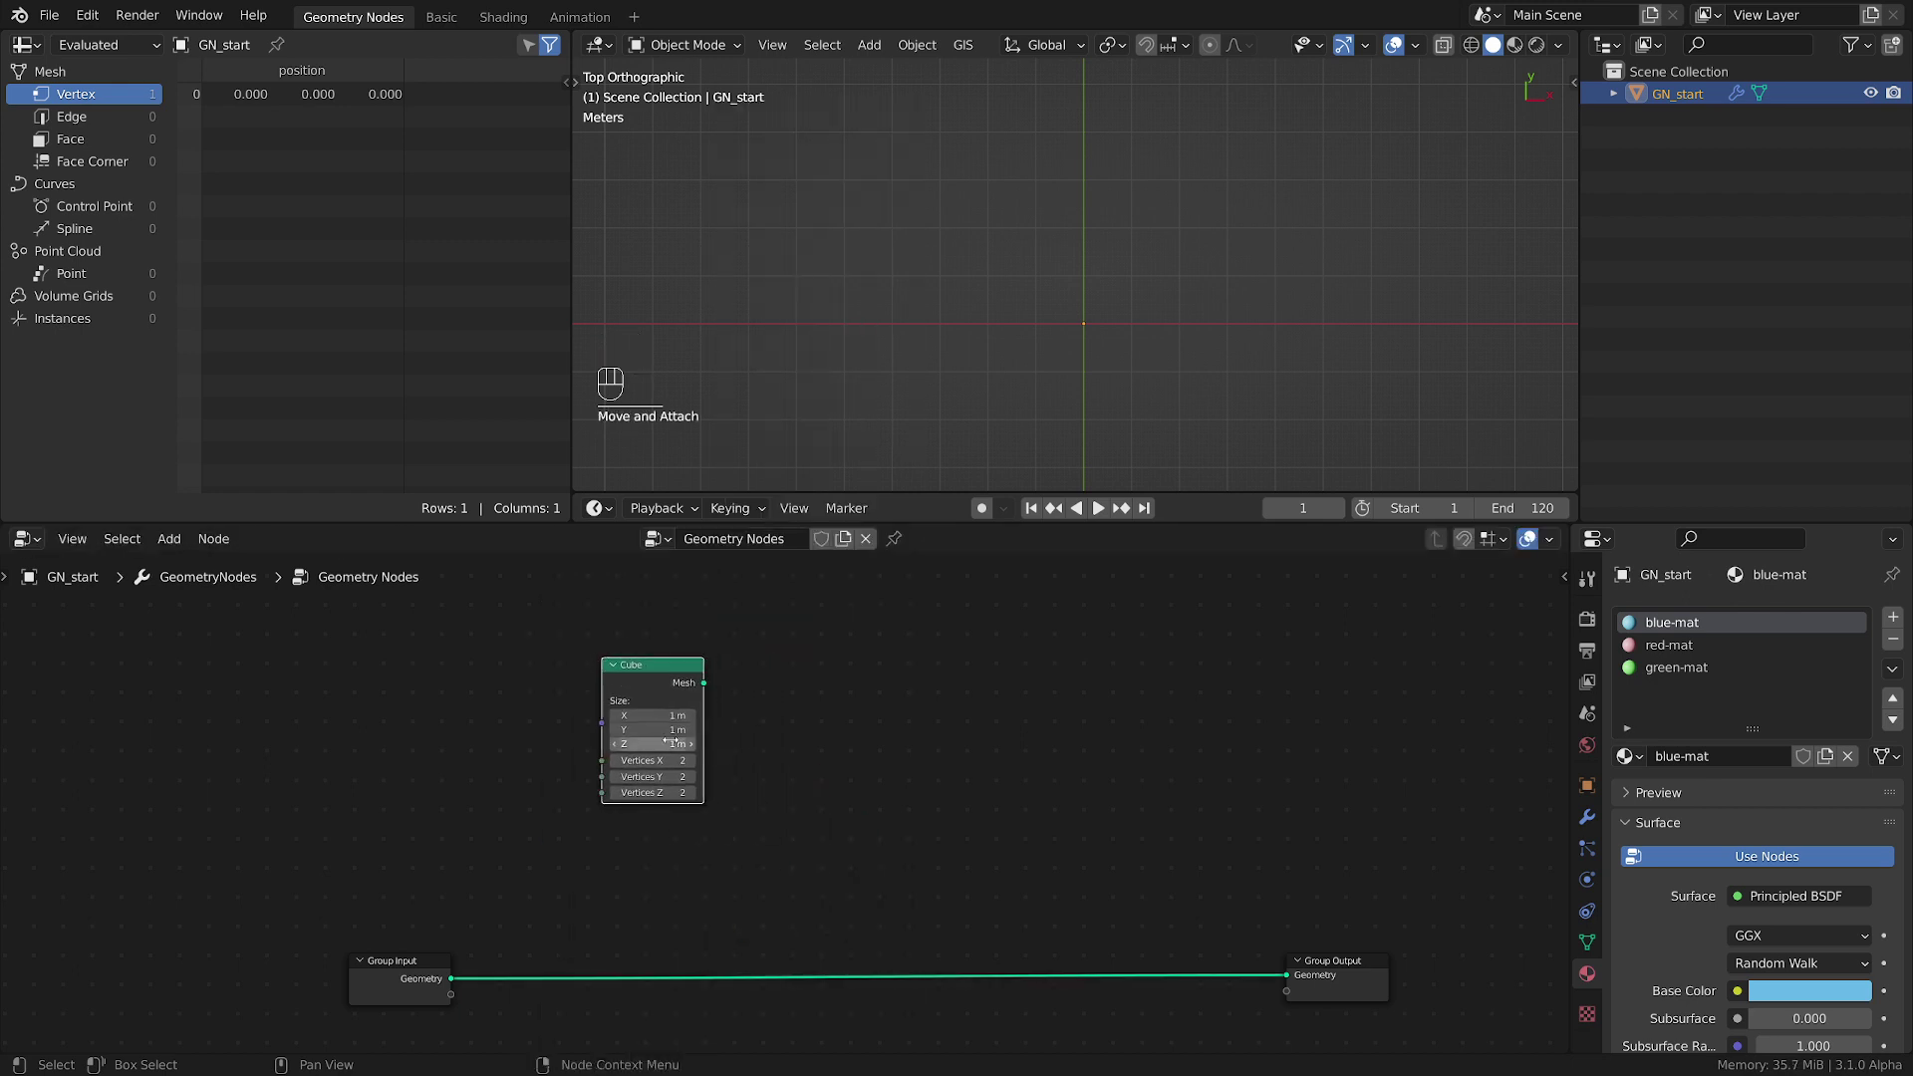
pyautogui.moveTo(647, 760); pyautogui.dragTo(647, 792)
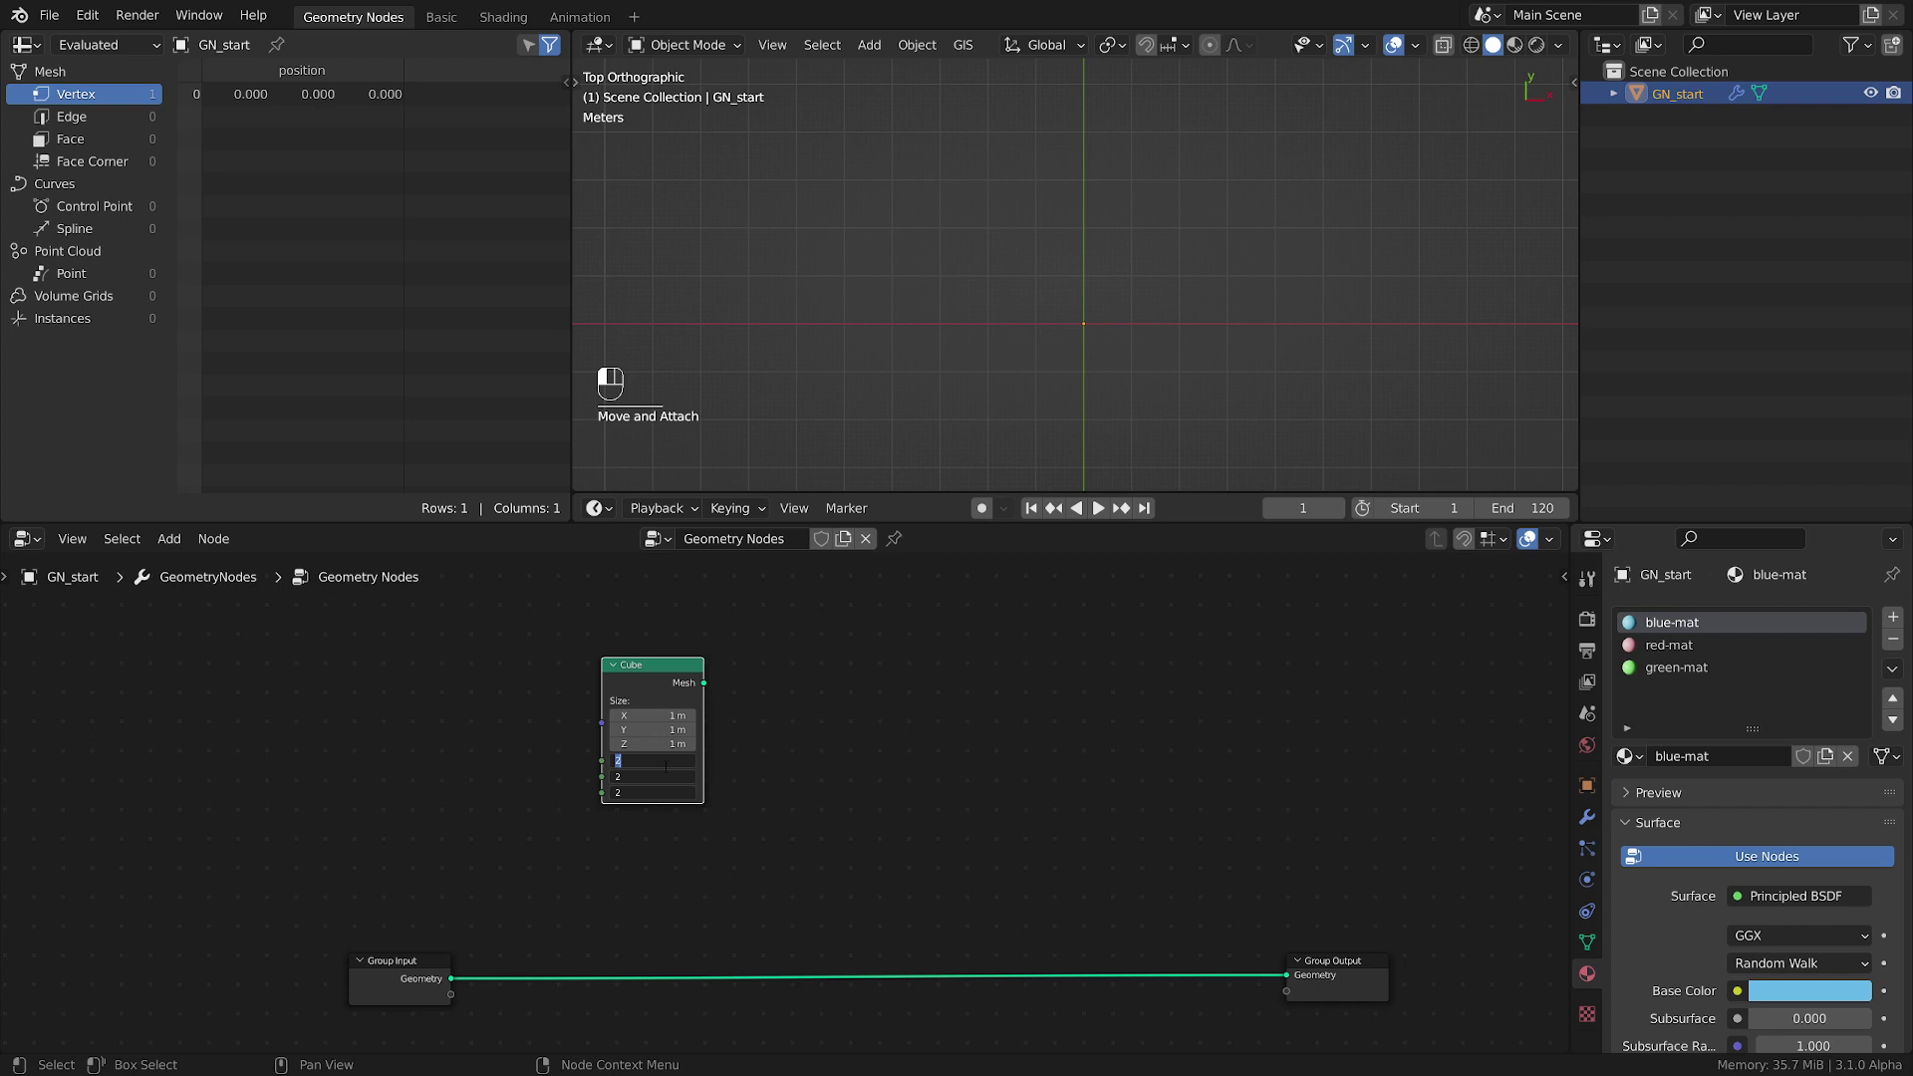
pyautogui.write('128')
pyautogui.press('Return')
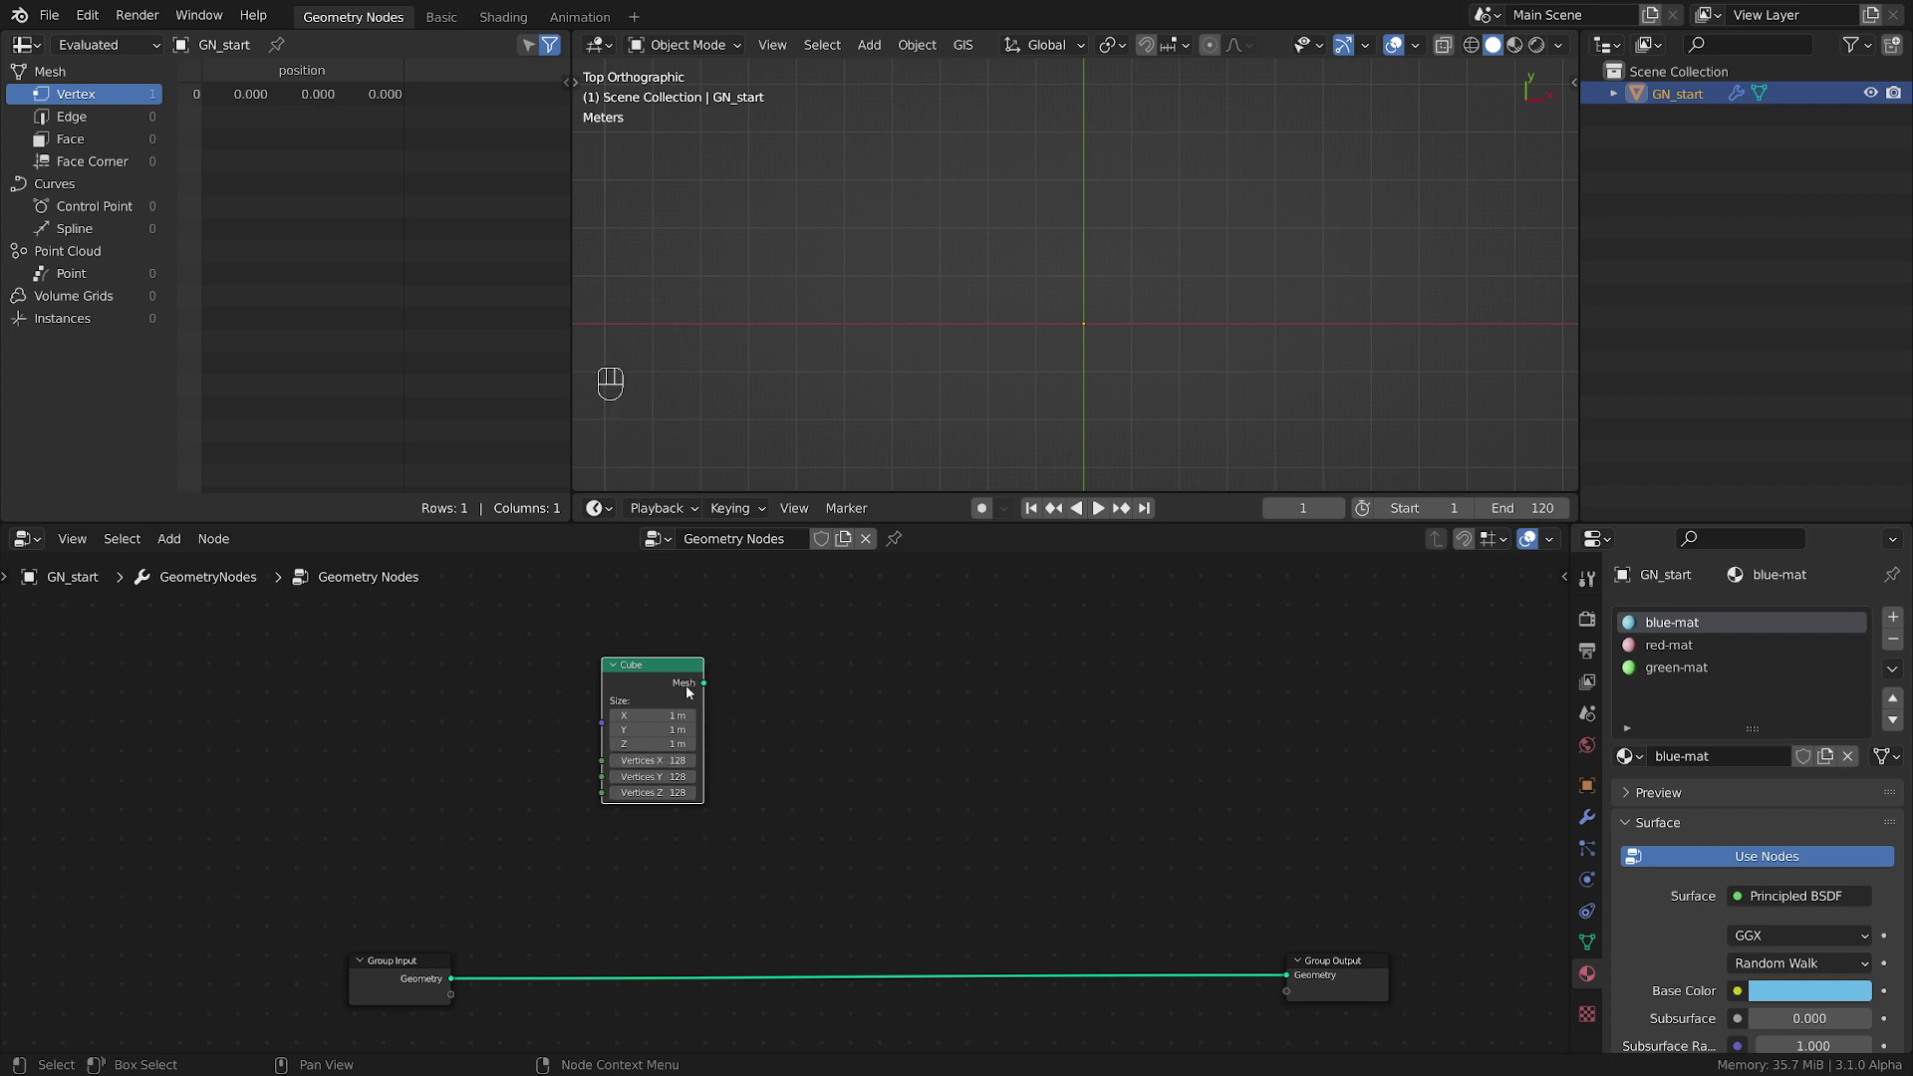
# - Link the Cube's Mesh output to the Group Output's Geometry input and move the Group Input node out of the way
pyautogui.moveTo(687, 691); pyautogui.dragTo(1288, 976)
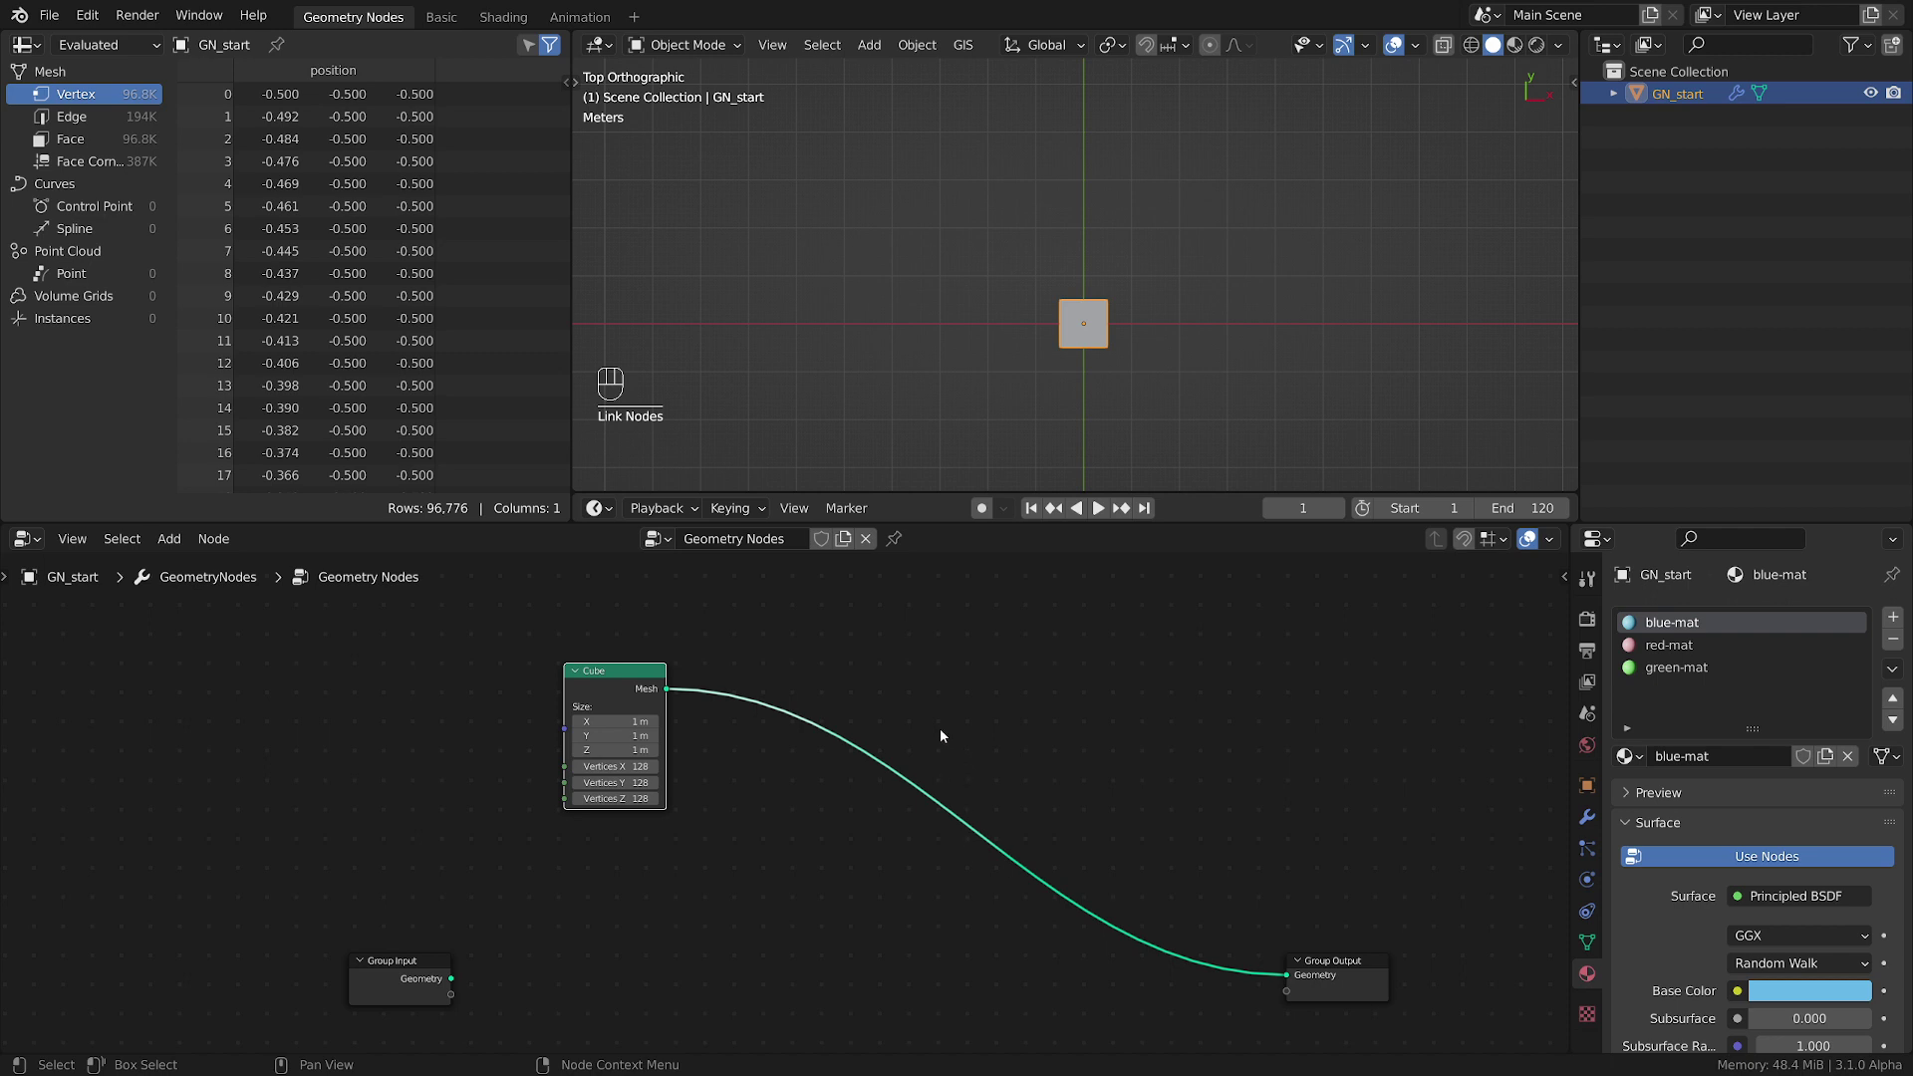
pyautogui.scroll(2, 685, 842)
pyautogui.moveTo(723, 895); pyautogui.dragTo(819, 852, button='middle')
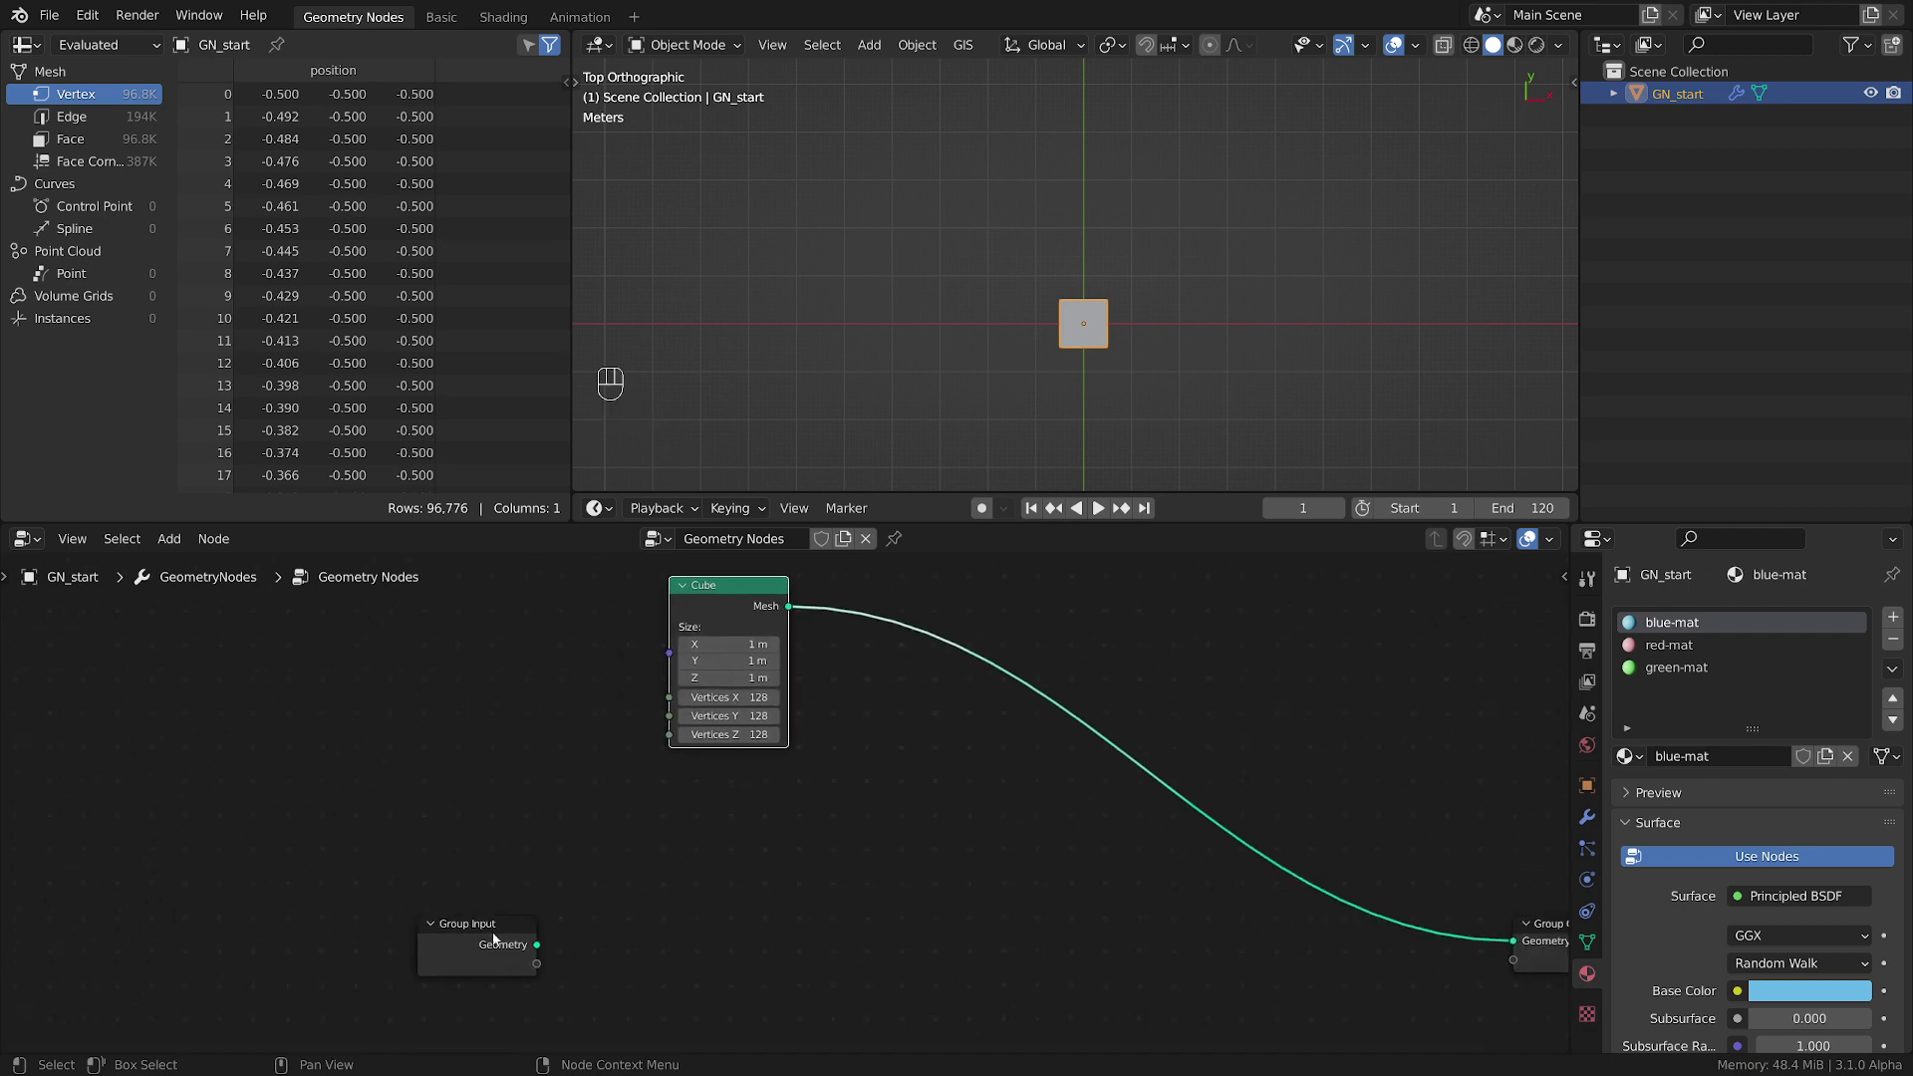
pyautogui.moveTo(495, 937); pyautogui.dragTo(396, 946)
pyautogui.moveTo(830, 873); pyautogui.dragTo(766, 891, button='middle')
pyautogui.click(630, 917)
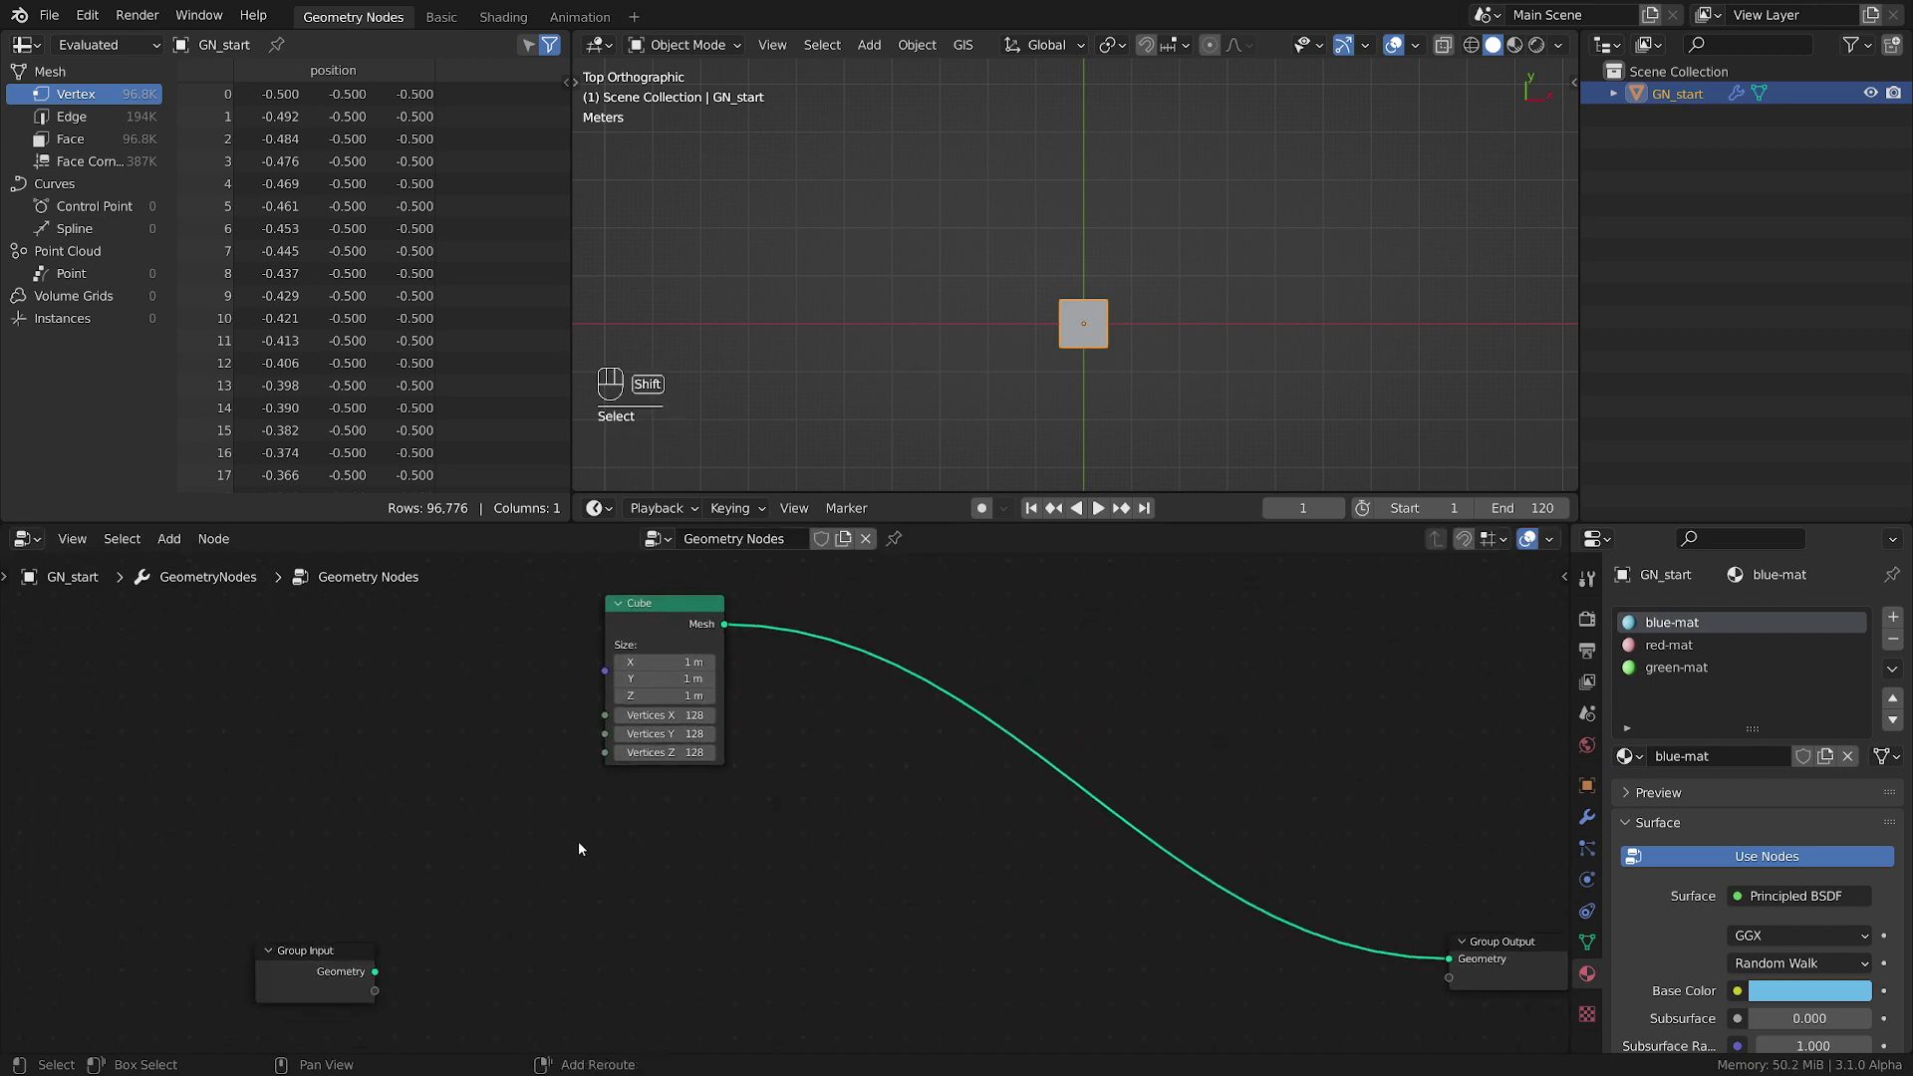
# - Add a Noise Texture node below the Cube node and save the file
pyautogui.hotkey('shift', 'a')
pyautogui.moveTo(574, 831)
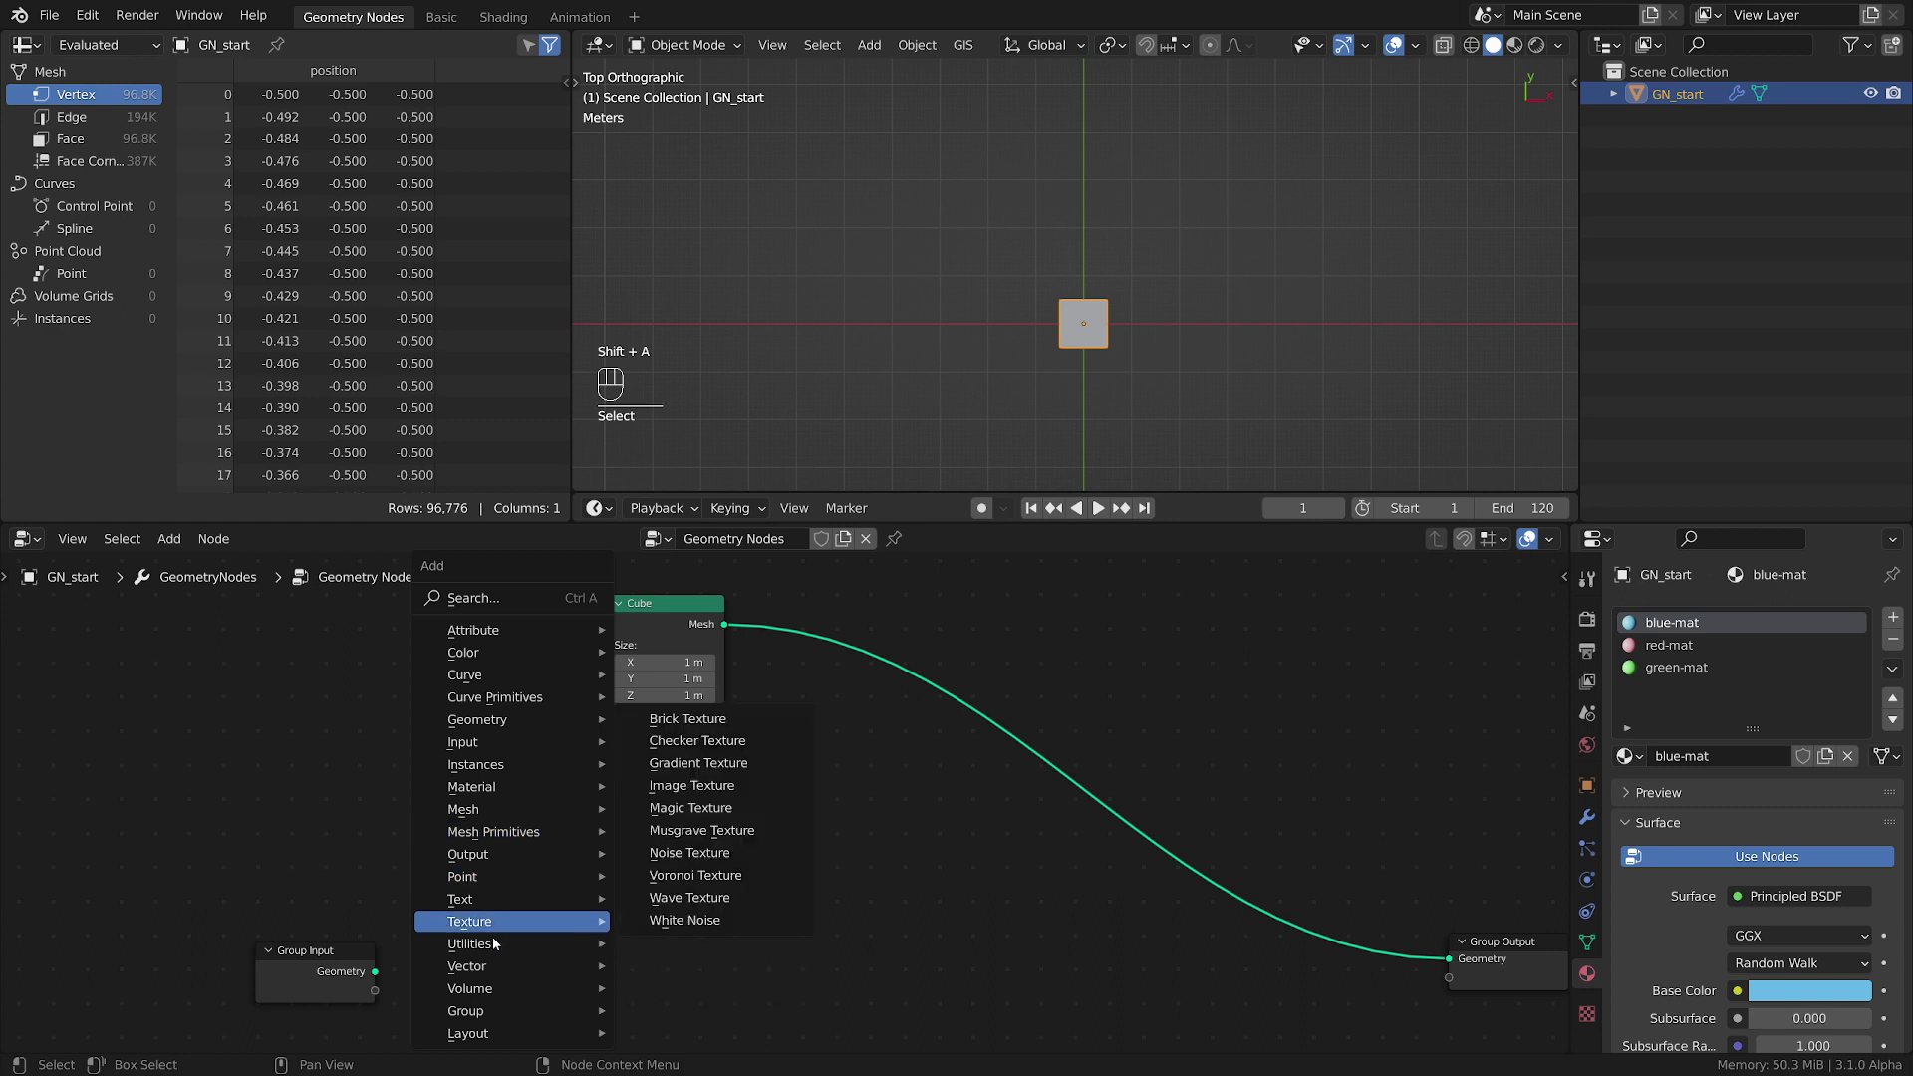
pyautogui.moveTo(484, 951)
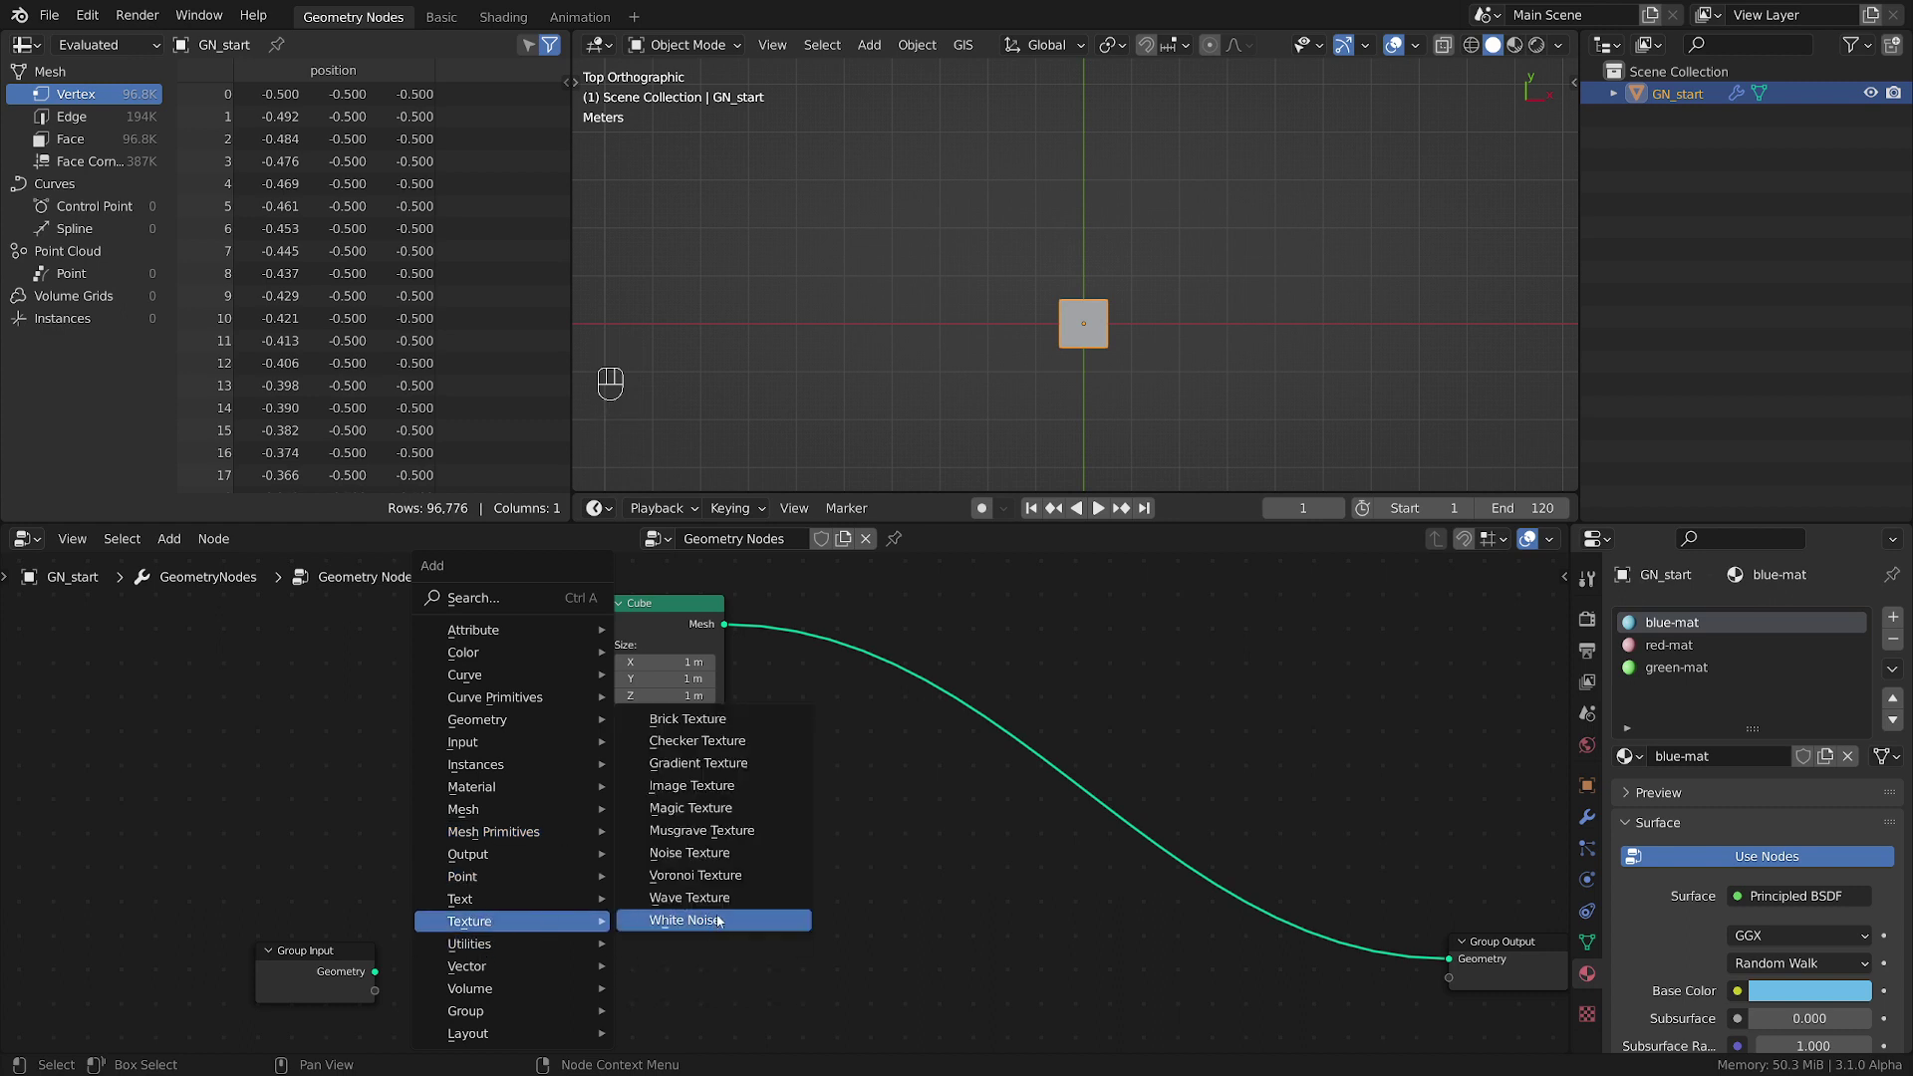
pyautogui.click(695, 852)
pyautogui.click(702, 871)
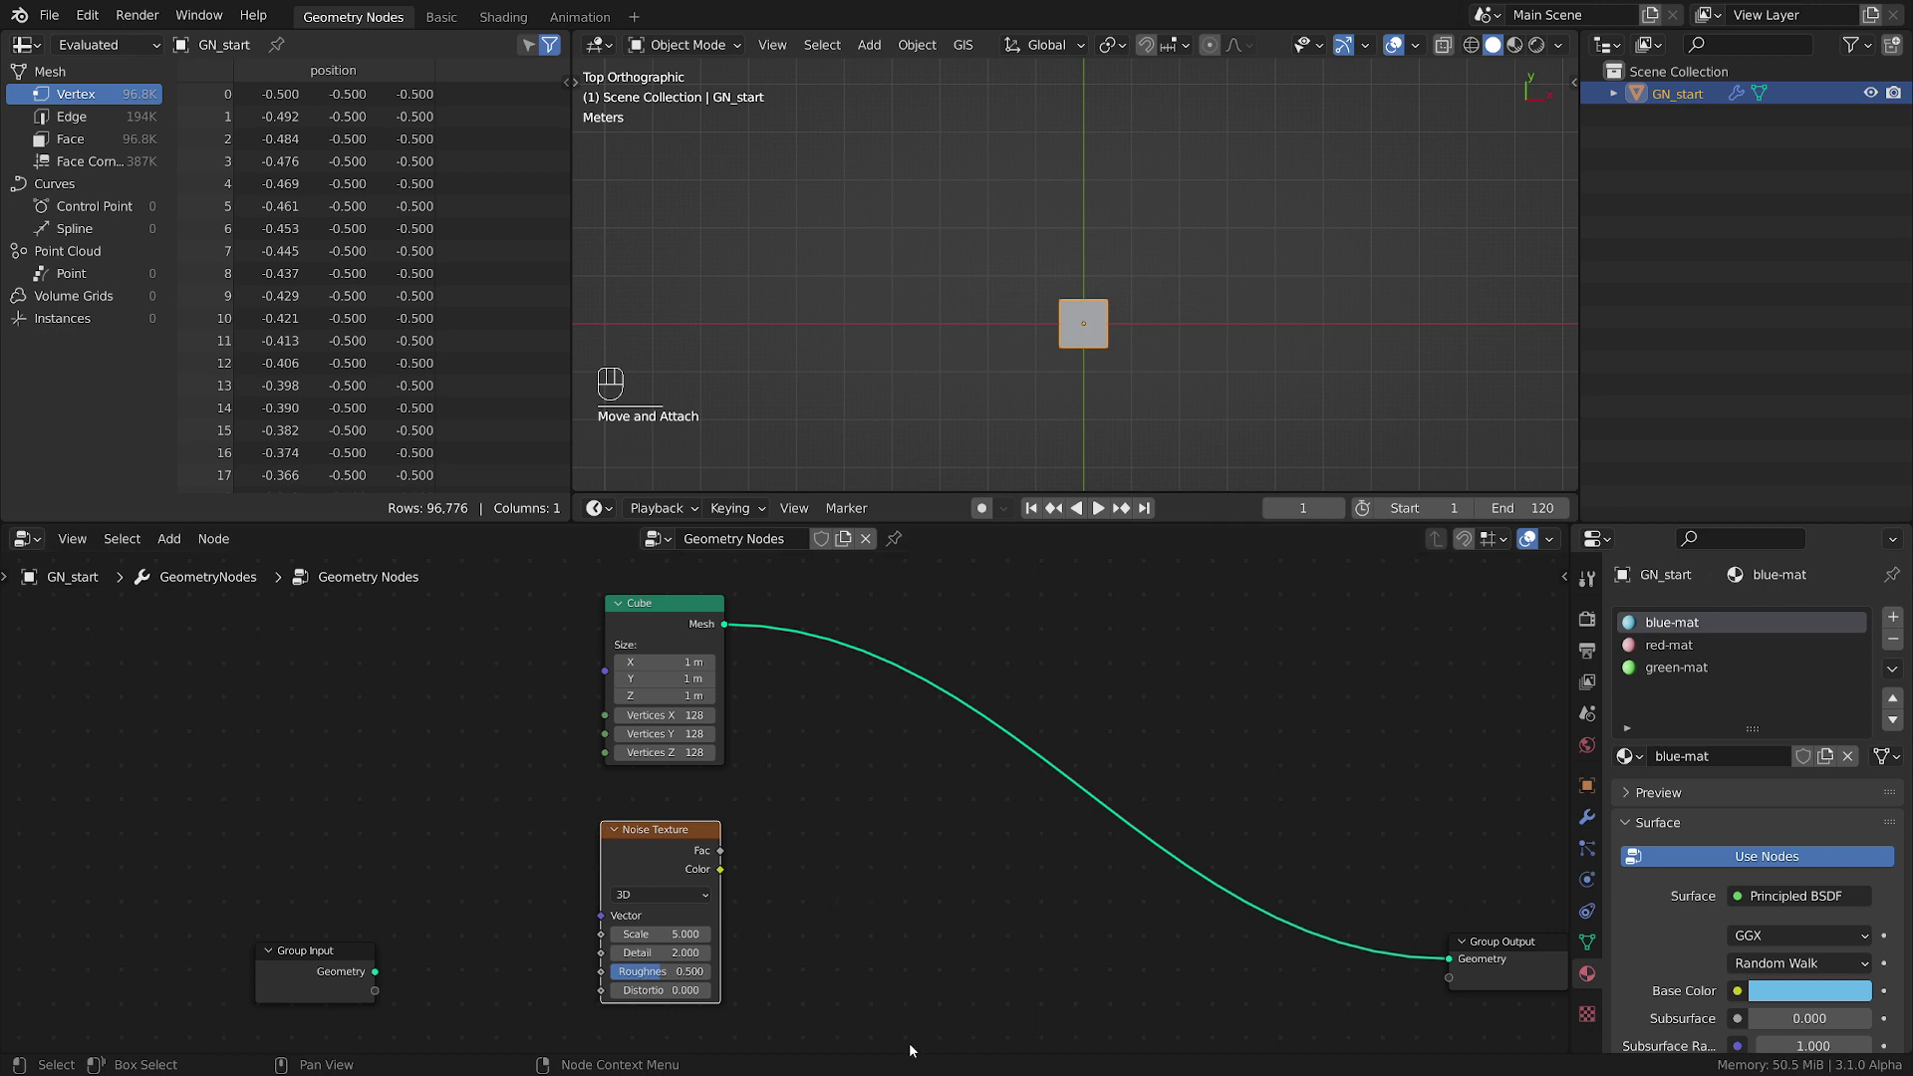
pyautogui.moveTo(704, 835); pyautogui.dragTo(689, 839)
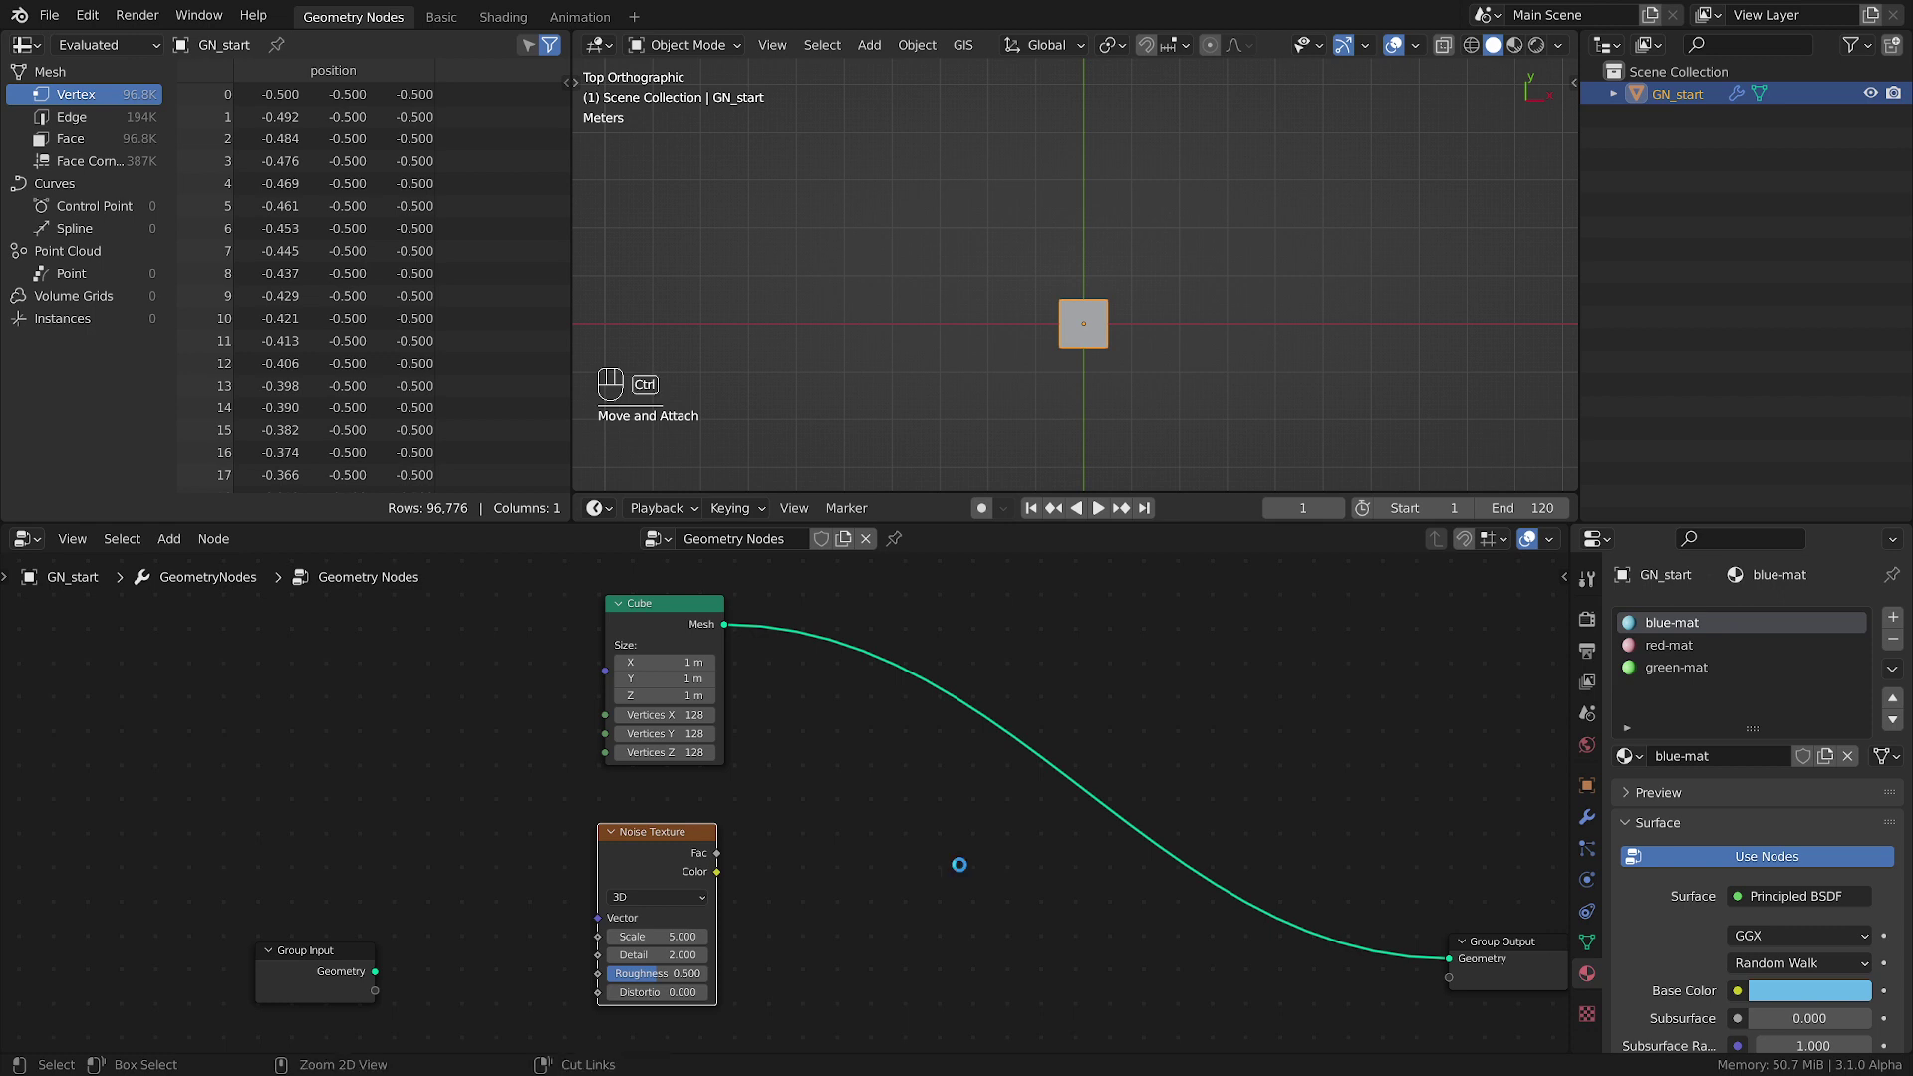
pyautogui.hotkey('ctrl', 's')
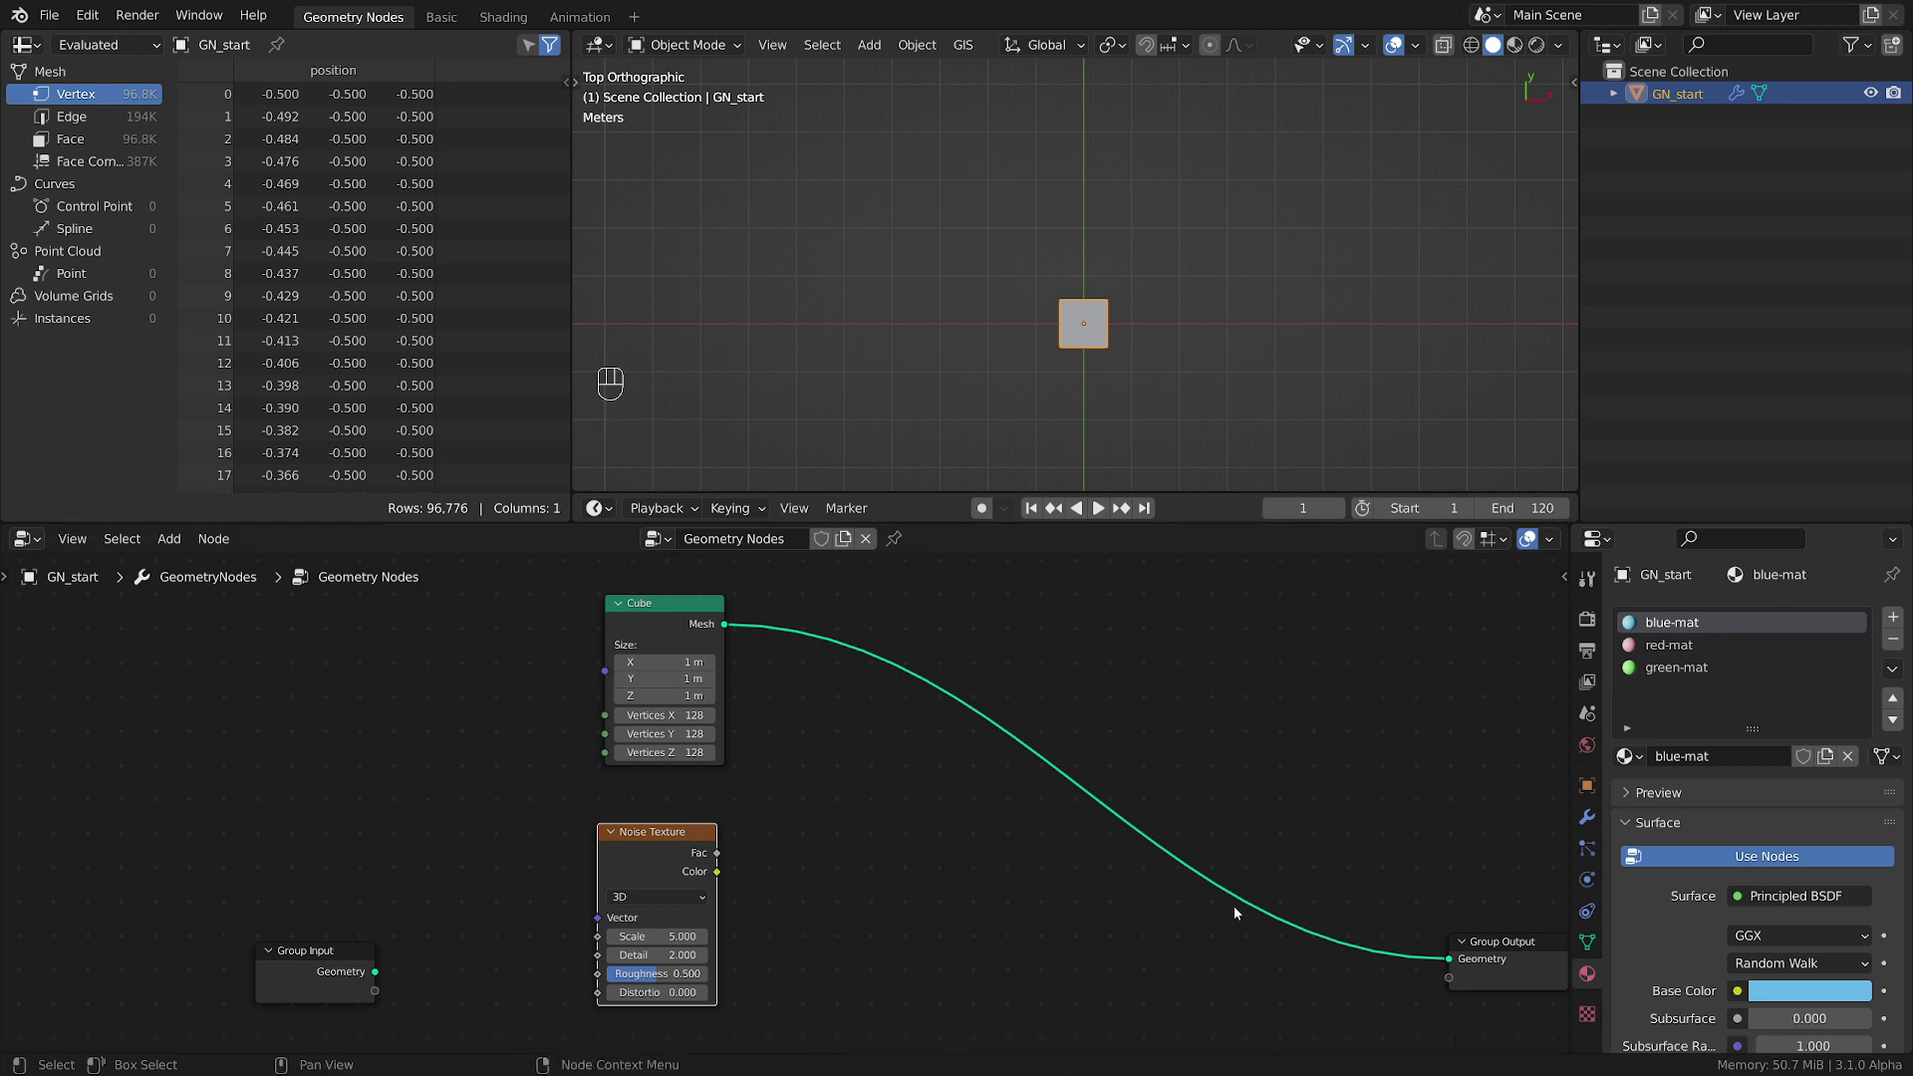
# - Move the Group Output node farther from the Cube node and turn off Outline Selected in the viewport overlays
pyautogui.moveTo(998, 835); pyautogui.dragTo(785, 828, button='middle')
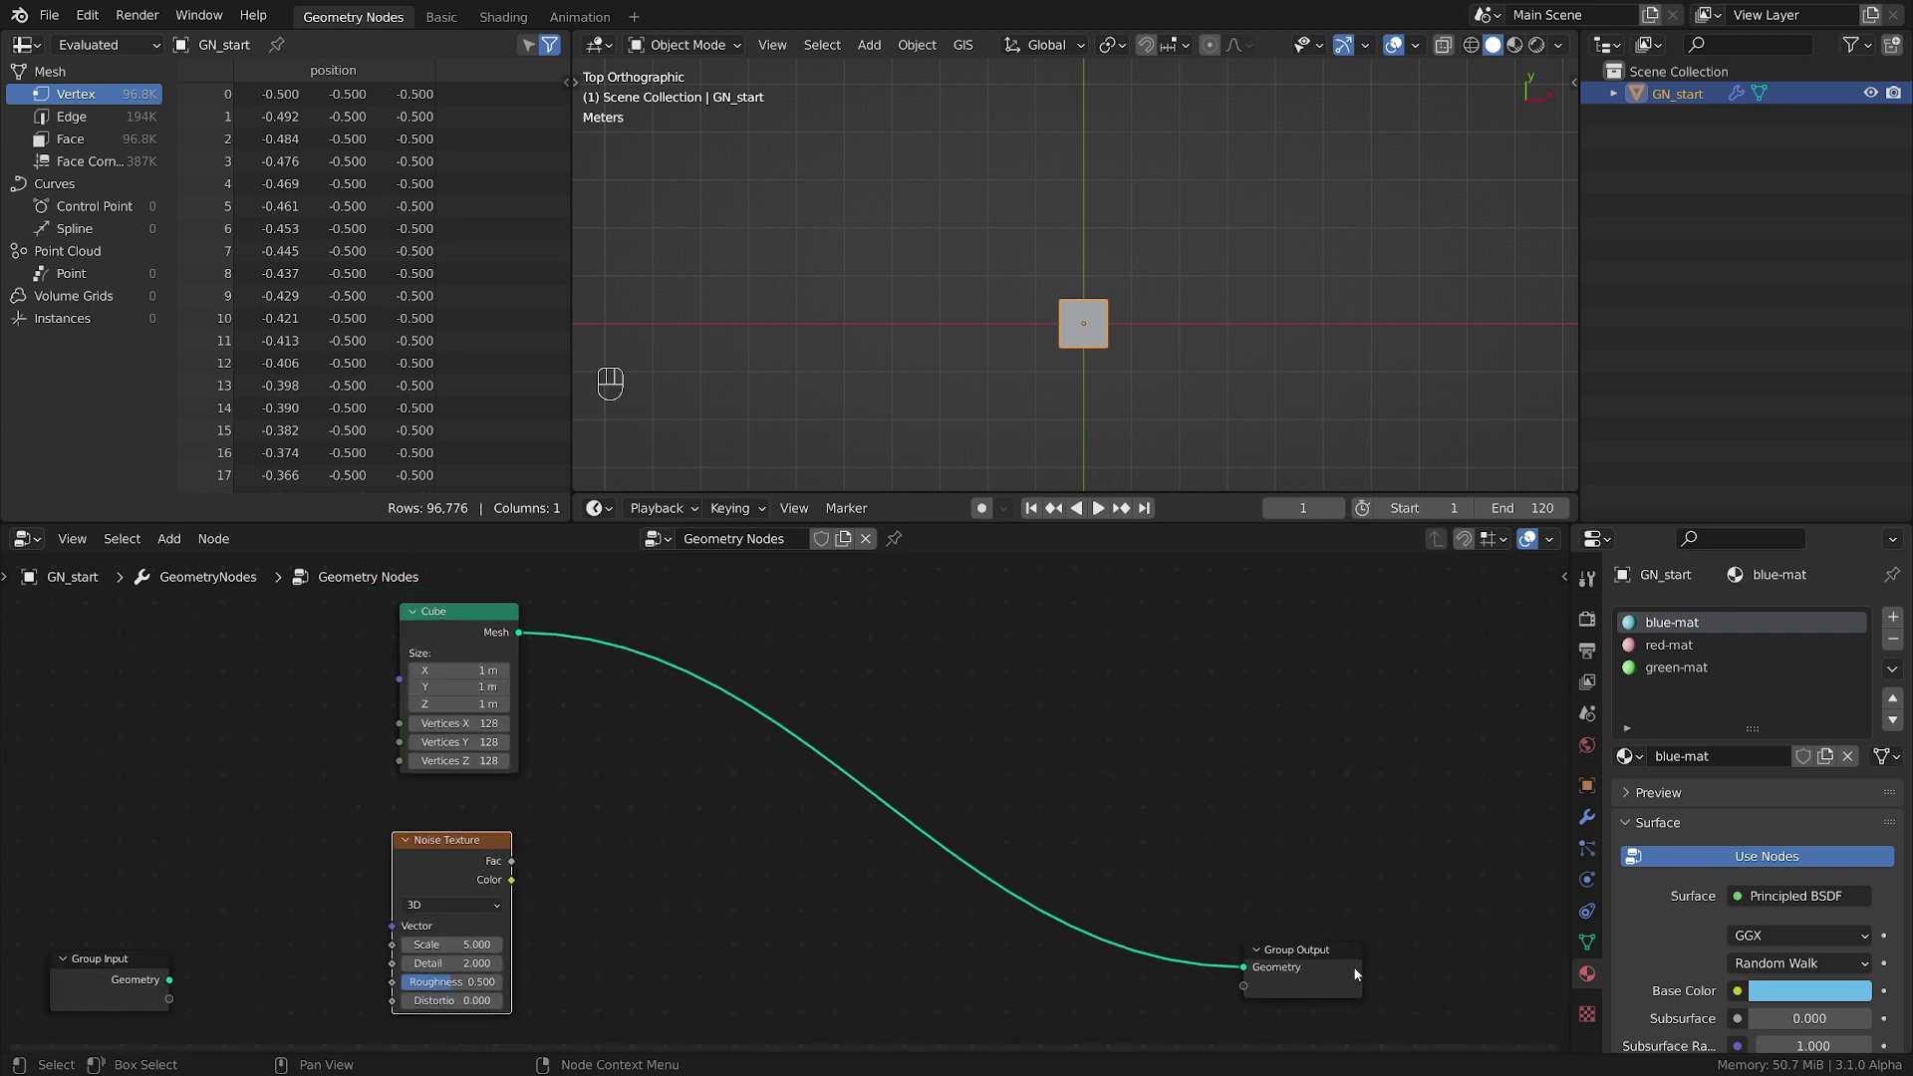
pyautogui.moveTo(1302, 952); pyautogui.dragTo(1403, 907)
pyautogui.scroll(7, 1097, 317)
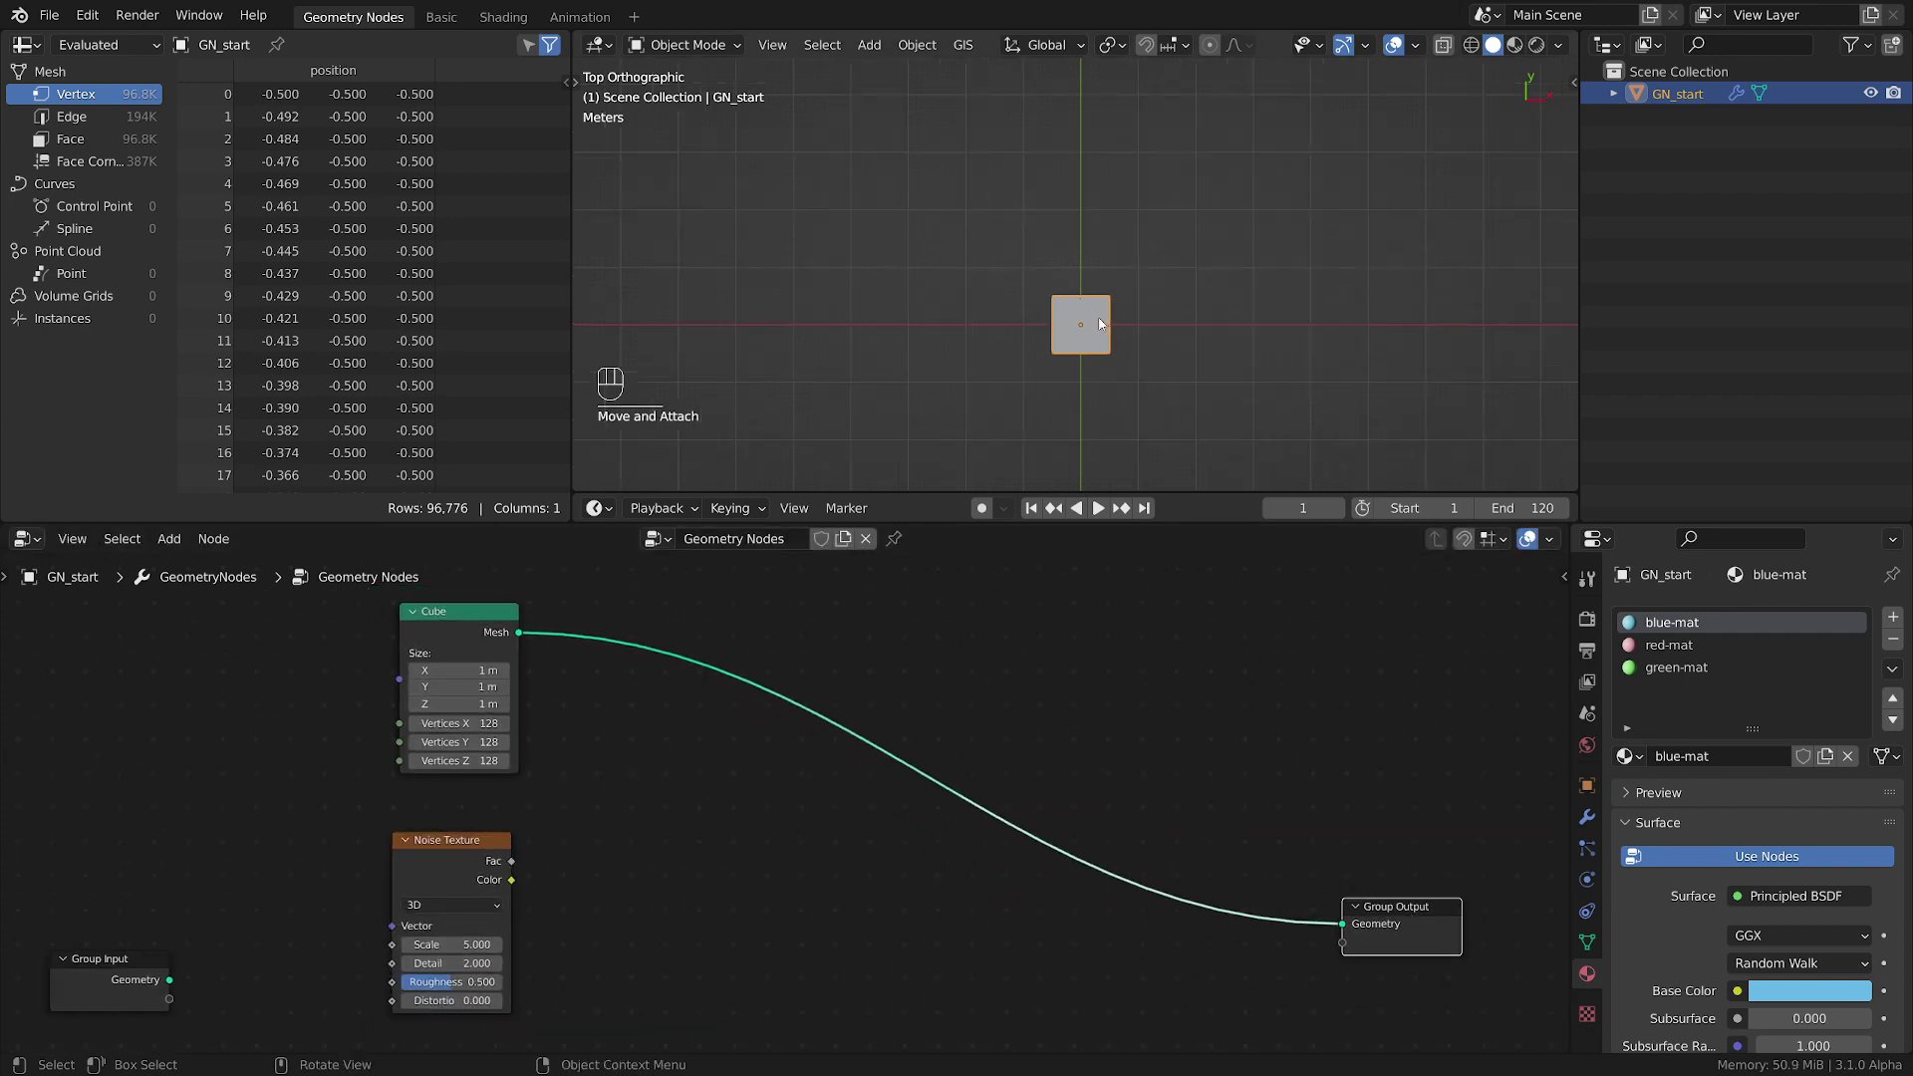
pyautogui.click(1414, 46)
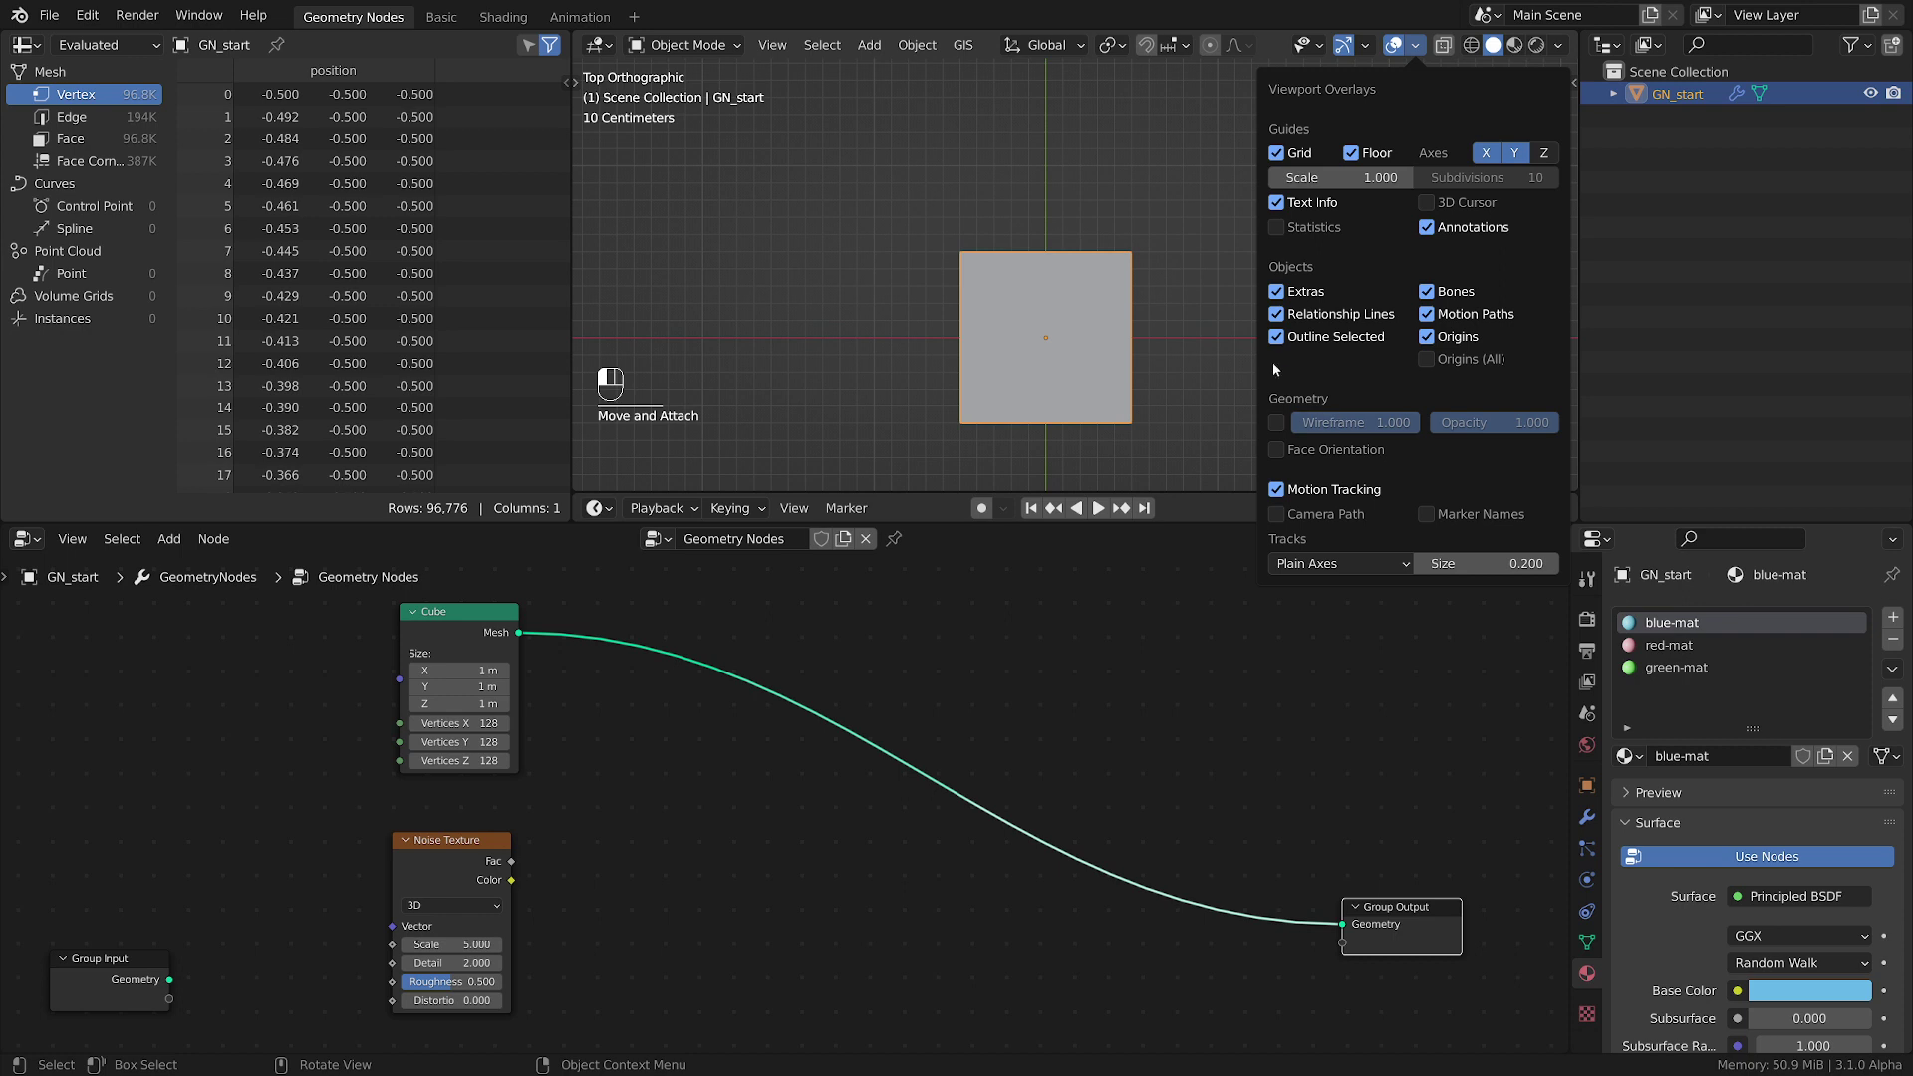
pyautogui.moveTo(779, 835); pyautogui.dragTo(834, 791, button='middle')
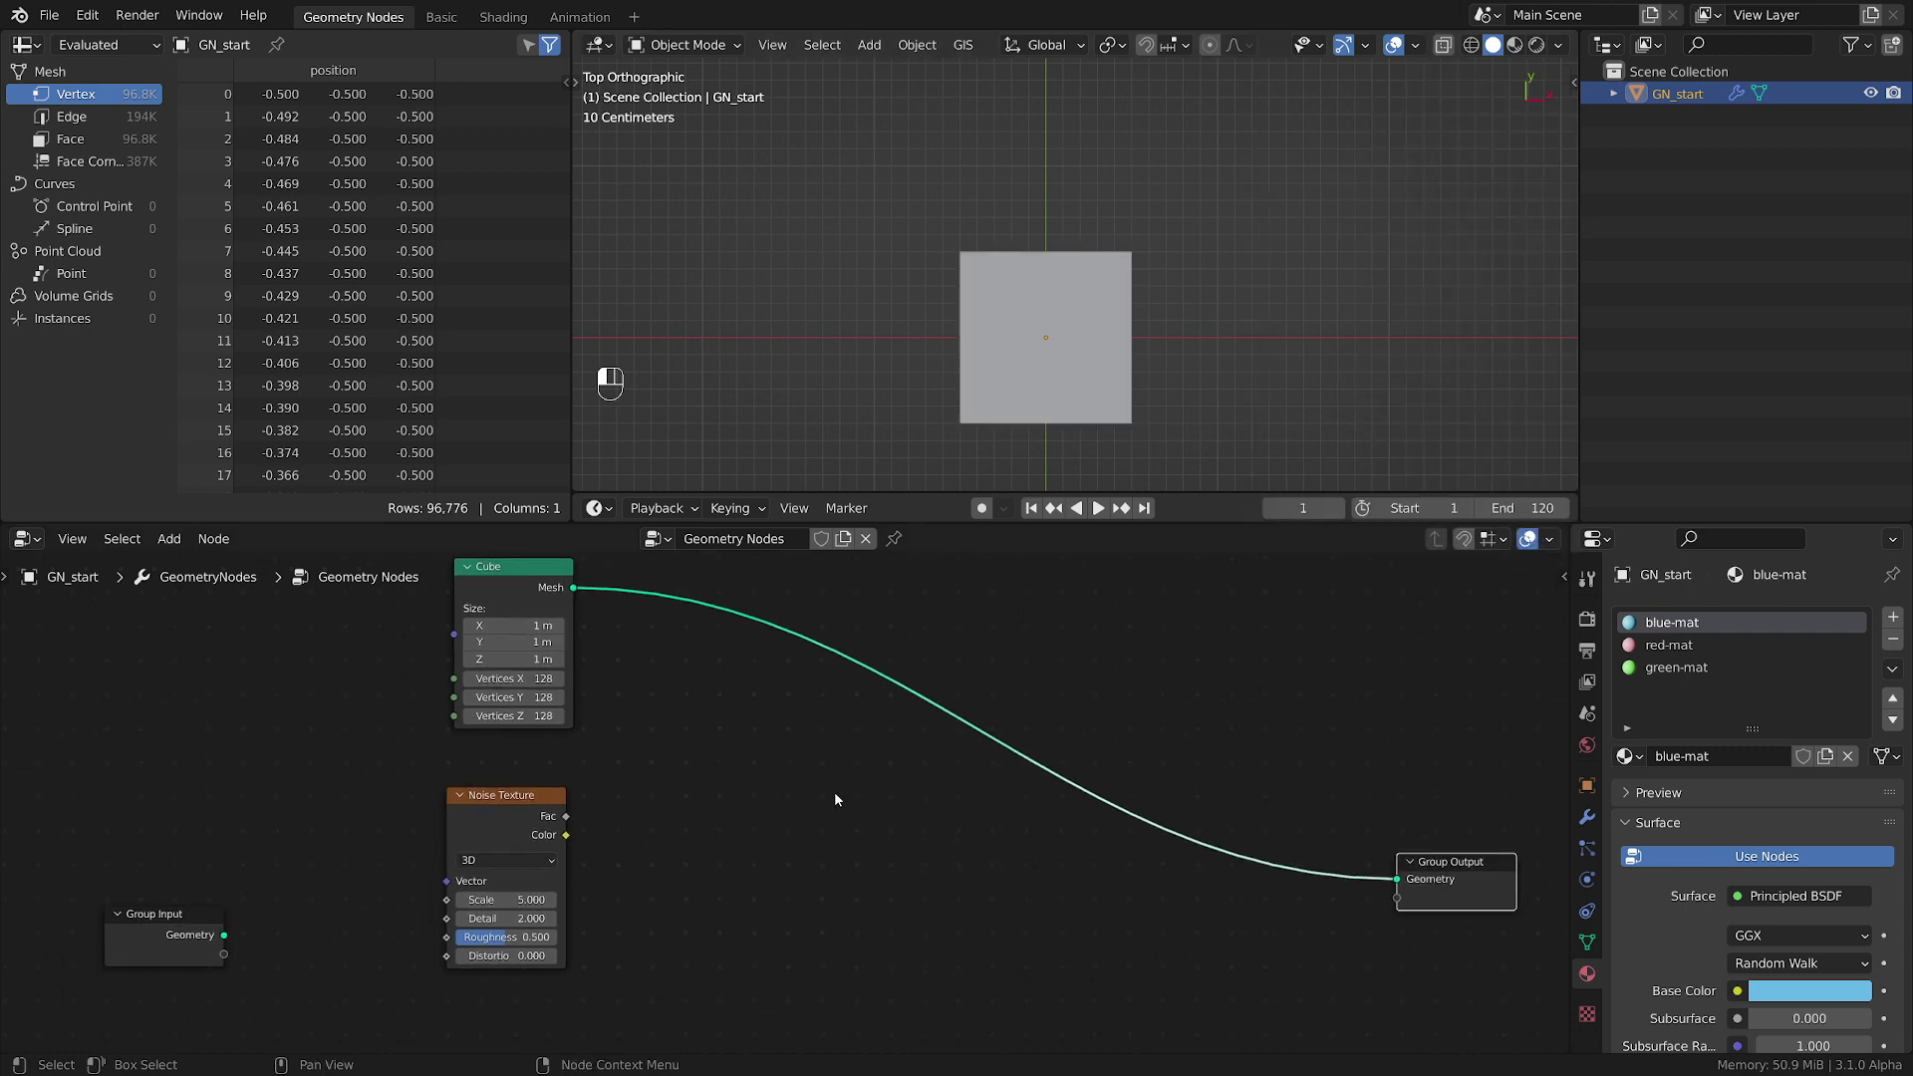
# - Add a Mesh to Curve node on the link between the Cube and the Group Output
pyautogui.hotkey('shift', 'a')
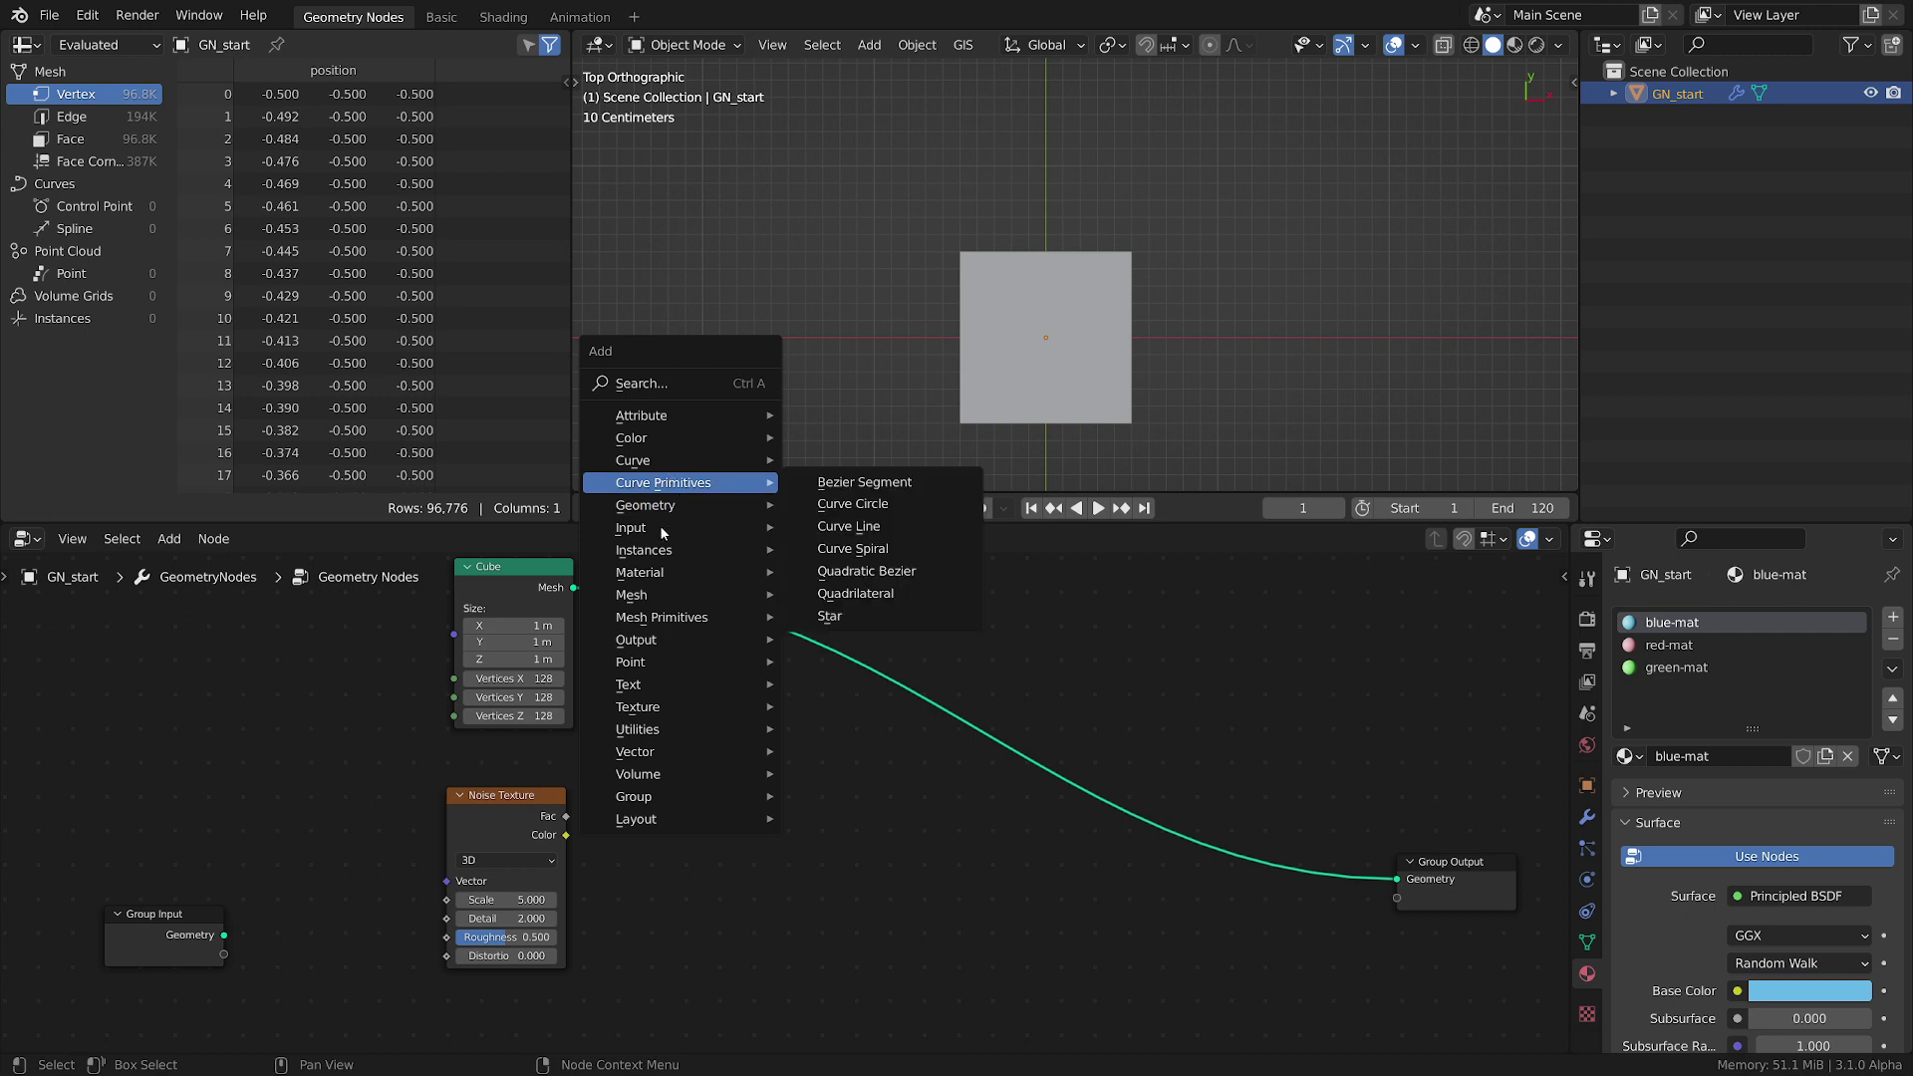
pyautogui.moveTo(717, 594)
pyautogui.click(896, 616)
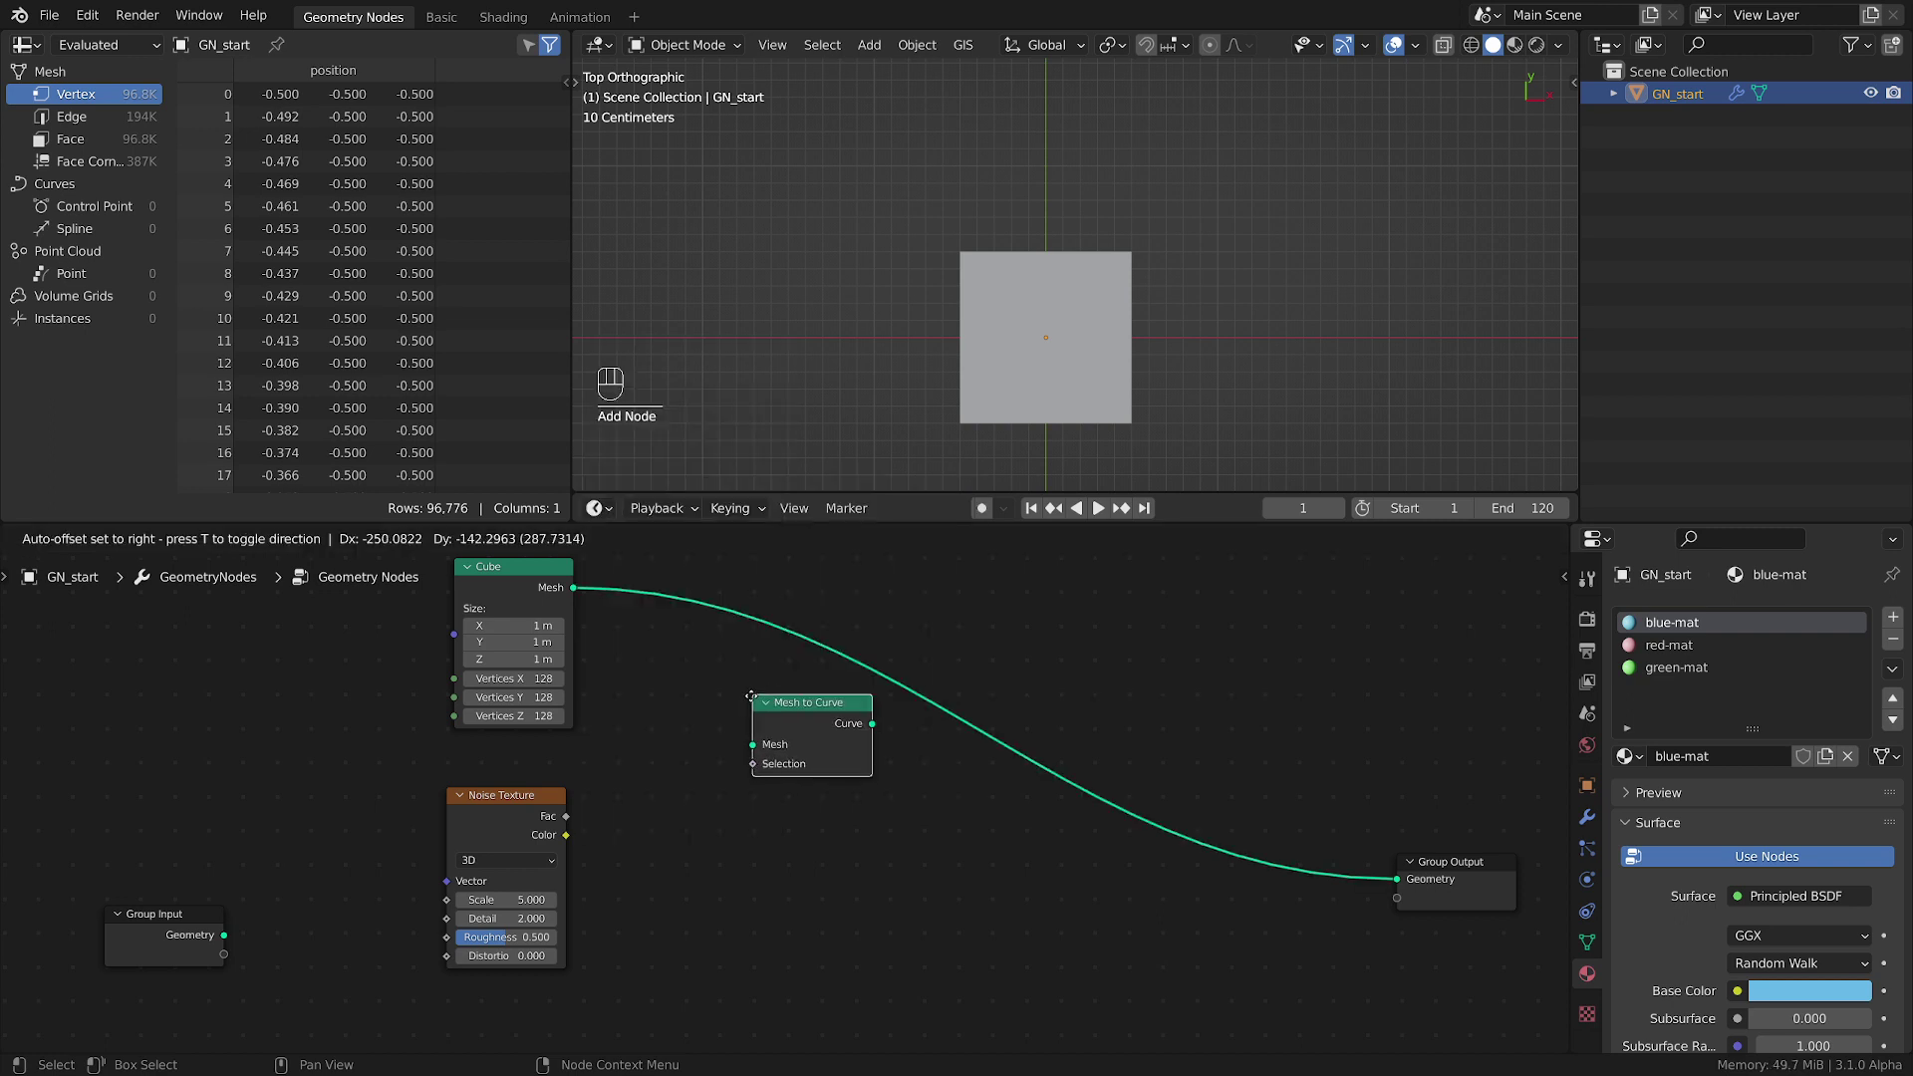
pyautogui.click(772, 722)
pyautogui.moveTo(580, 589); pyautogui.dragTo(761, 660)
pyautogui.click(1278, 817)
pyautogui.scroll(6, 1096, 344)
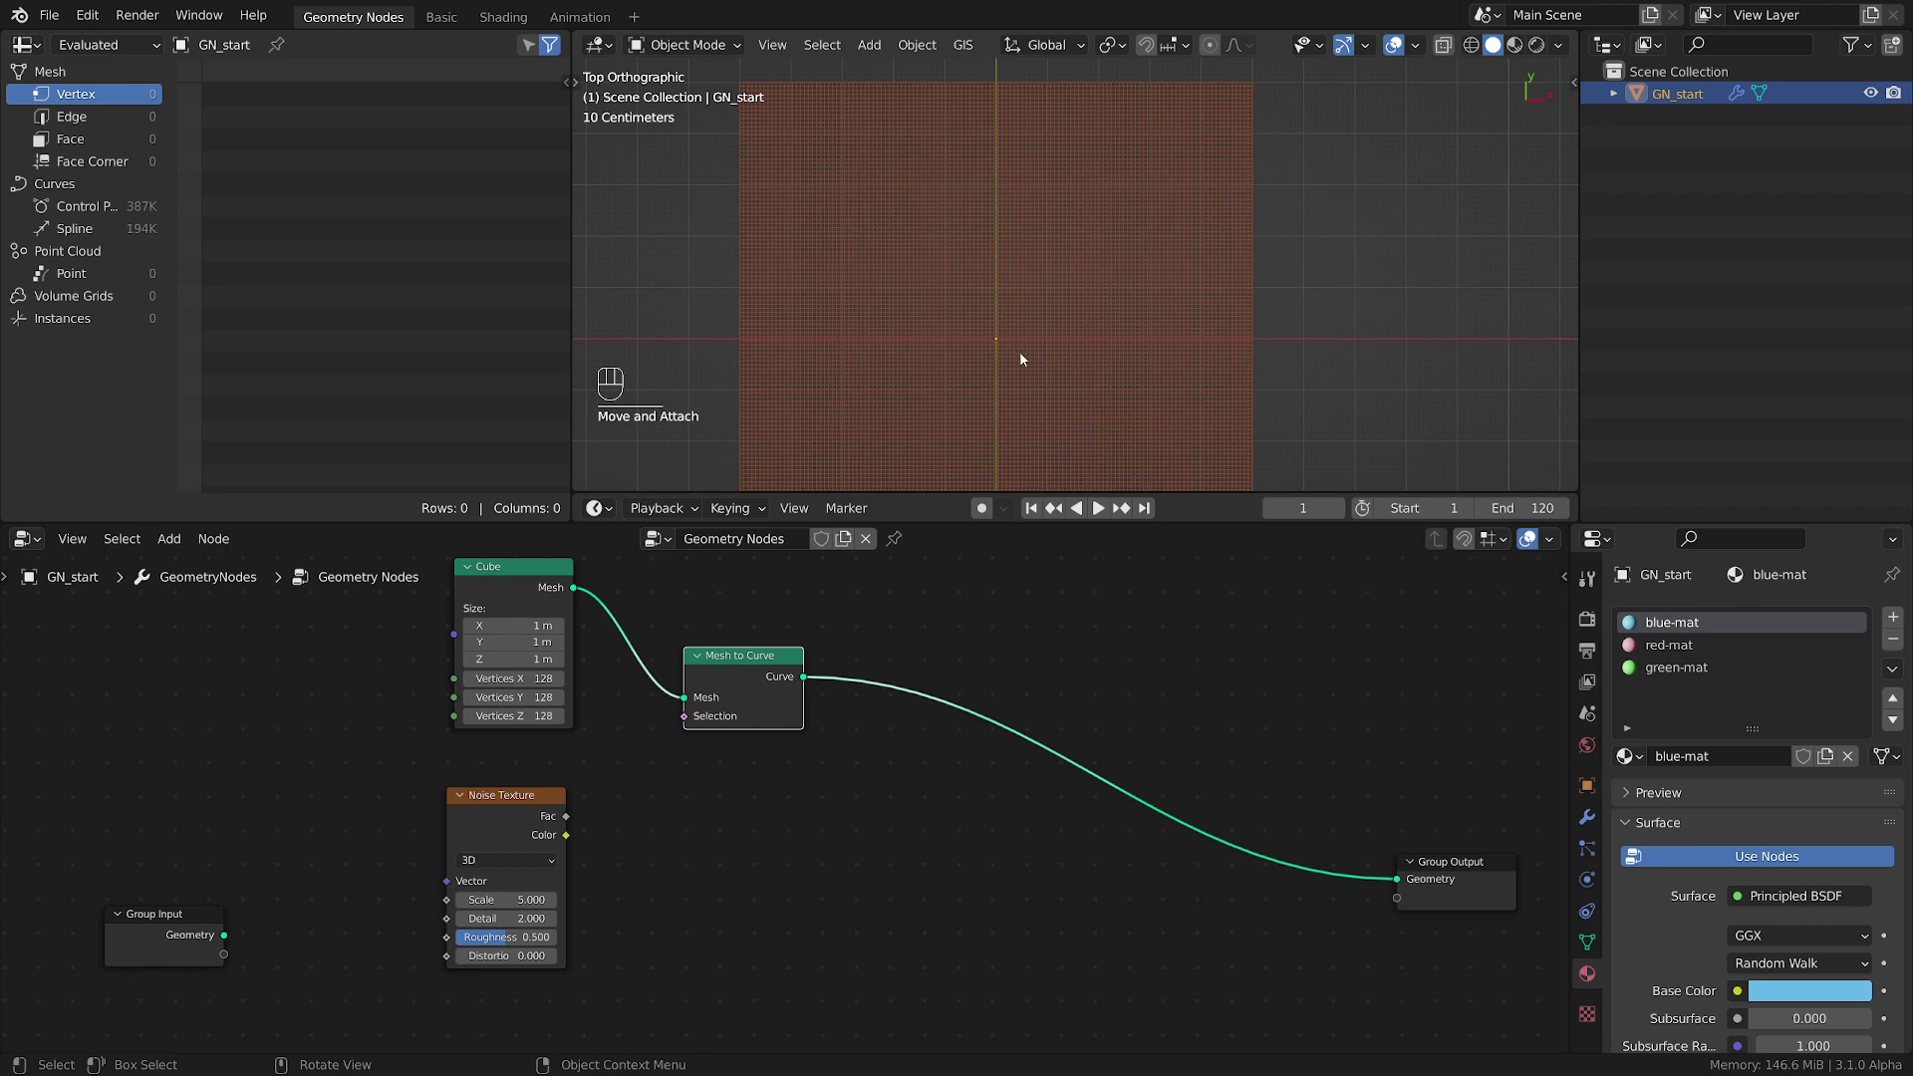
pyautogui.scroll(-3, 1020, 358)
pyautogui.scroll(4, 1042, 363)
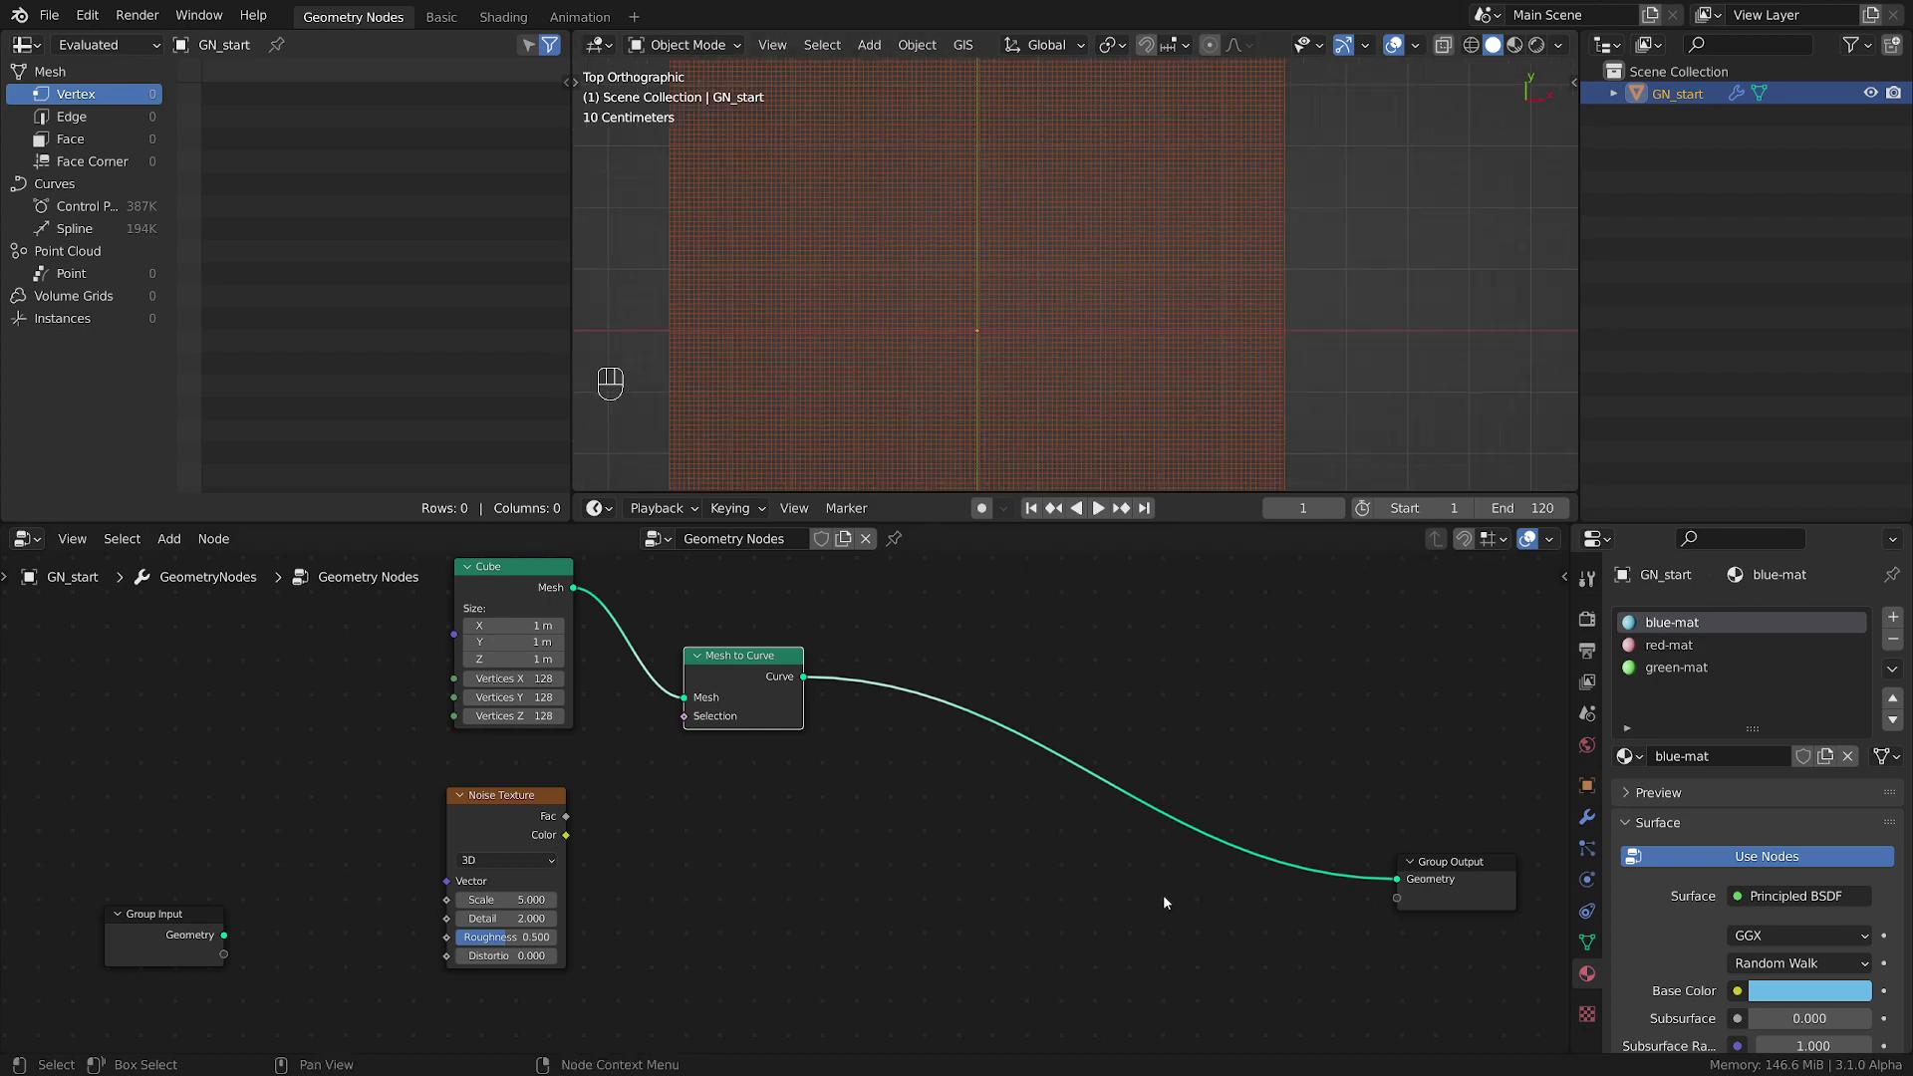
# - Insert a Resample Curve node after Mesh to Curve and set its mode to Length
pyautogui.click(1050, 813)
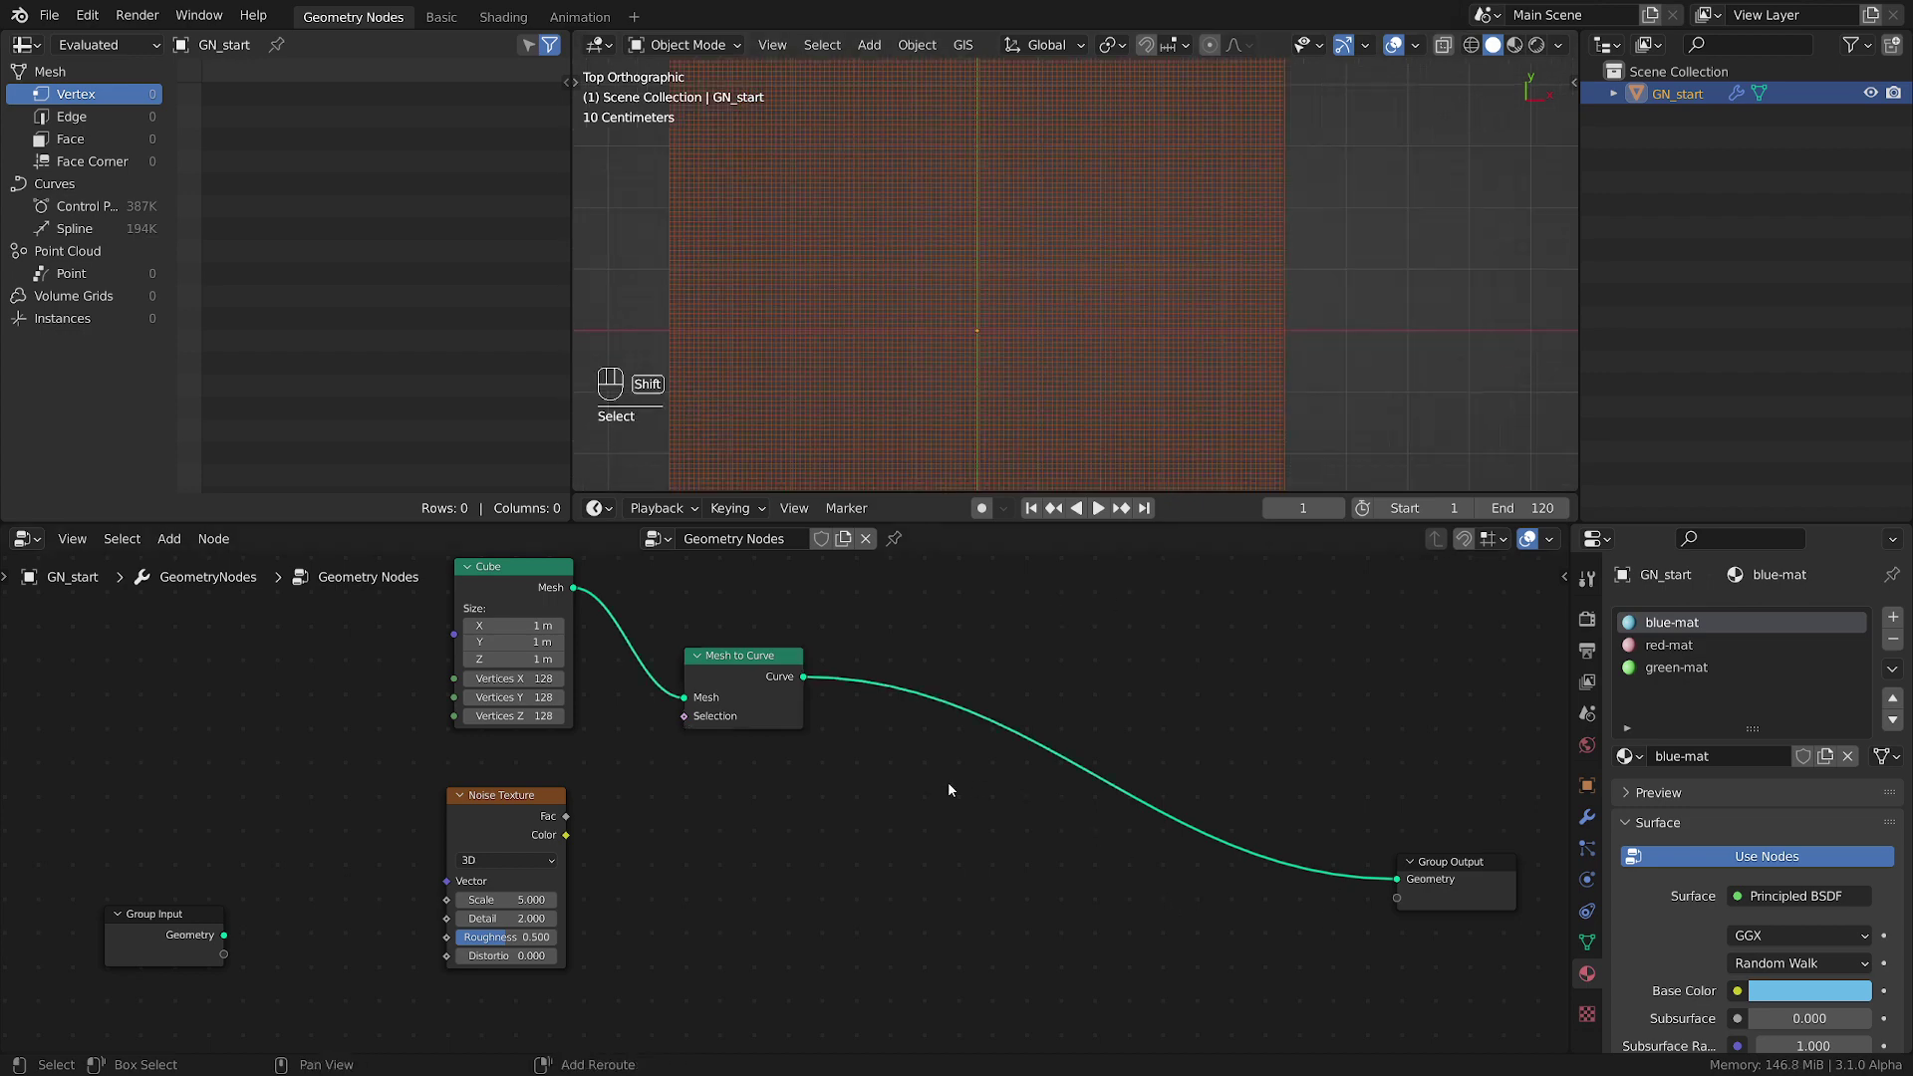
pyautogui.hotkey('shift', 'a')
pyautogui.moveTo(841, 654)
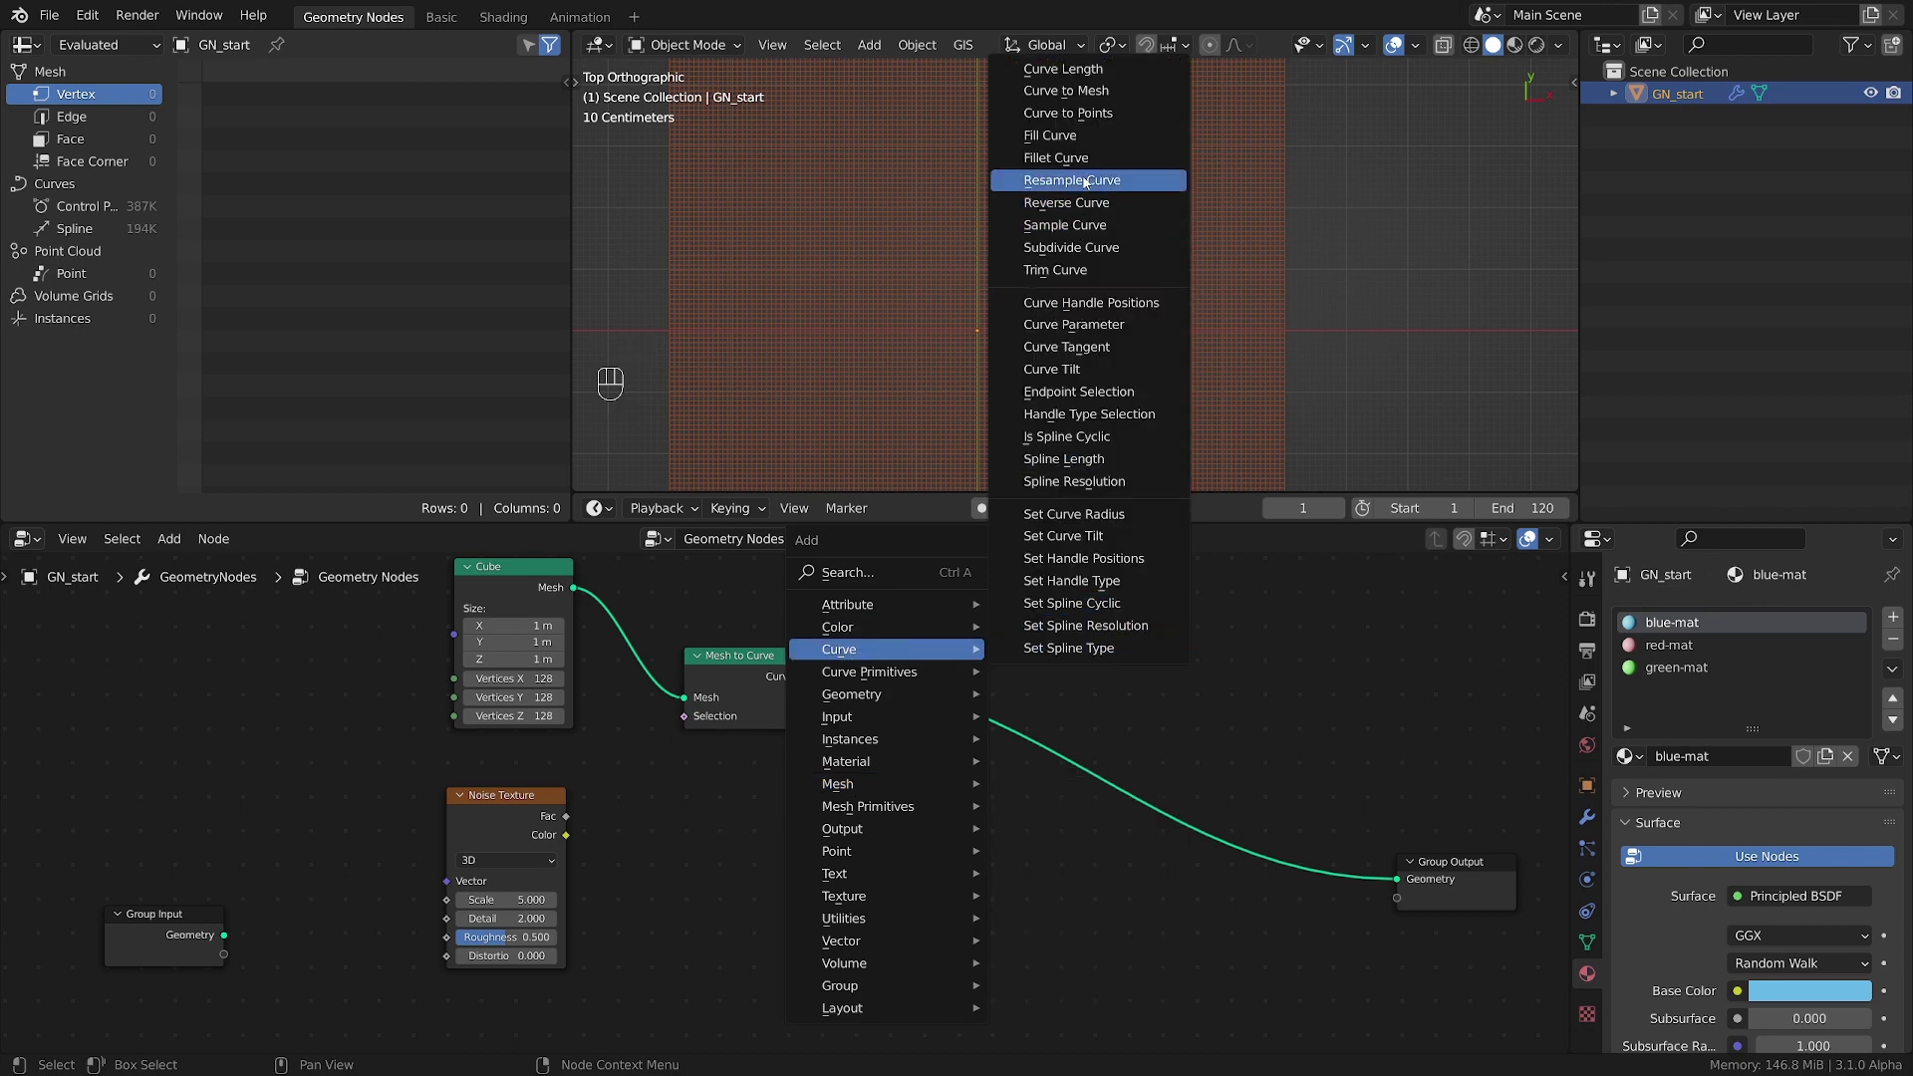
pyautogui.click(1072, 179)
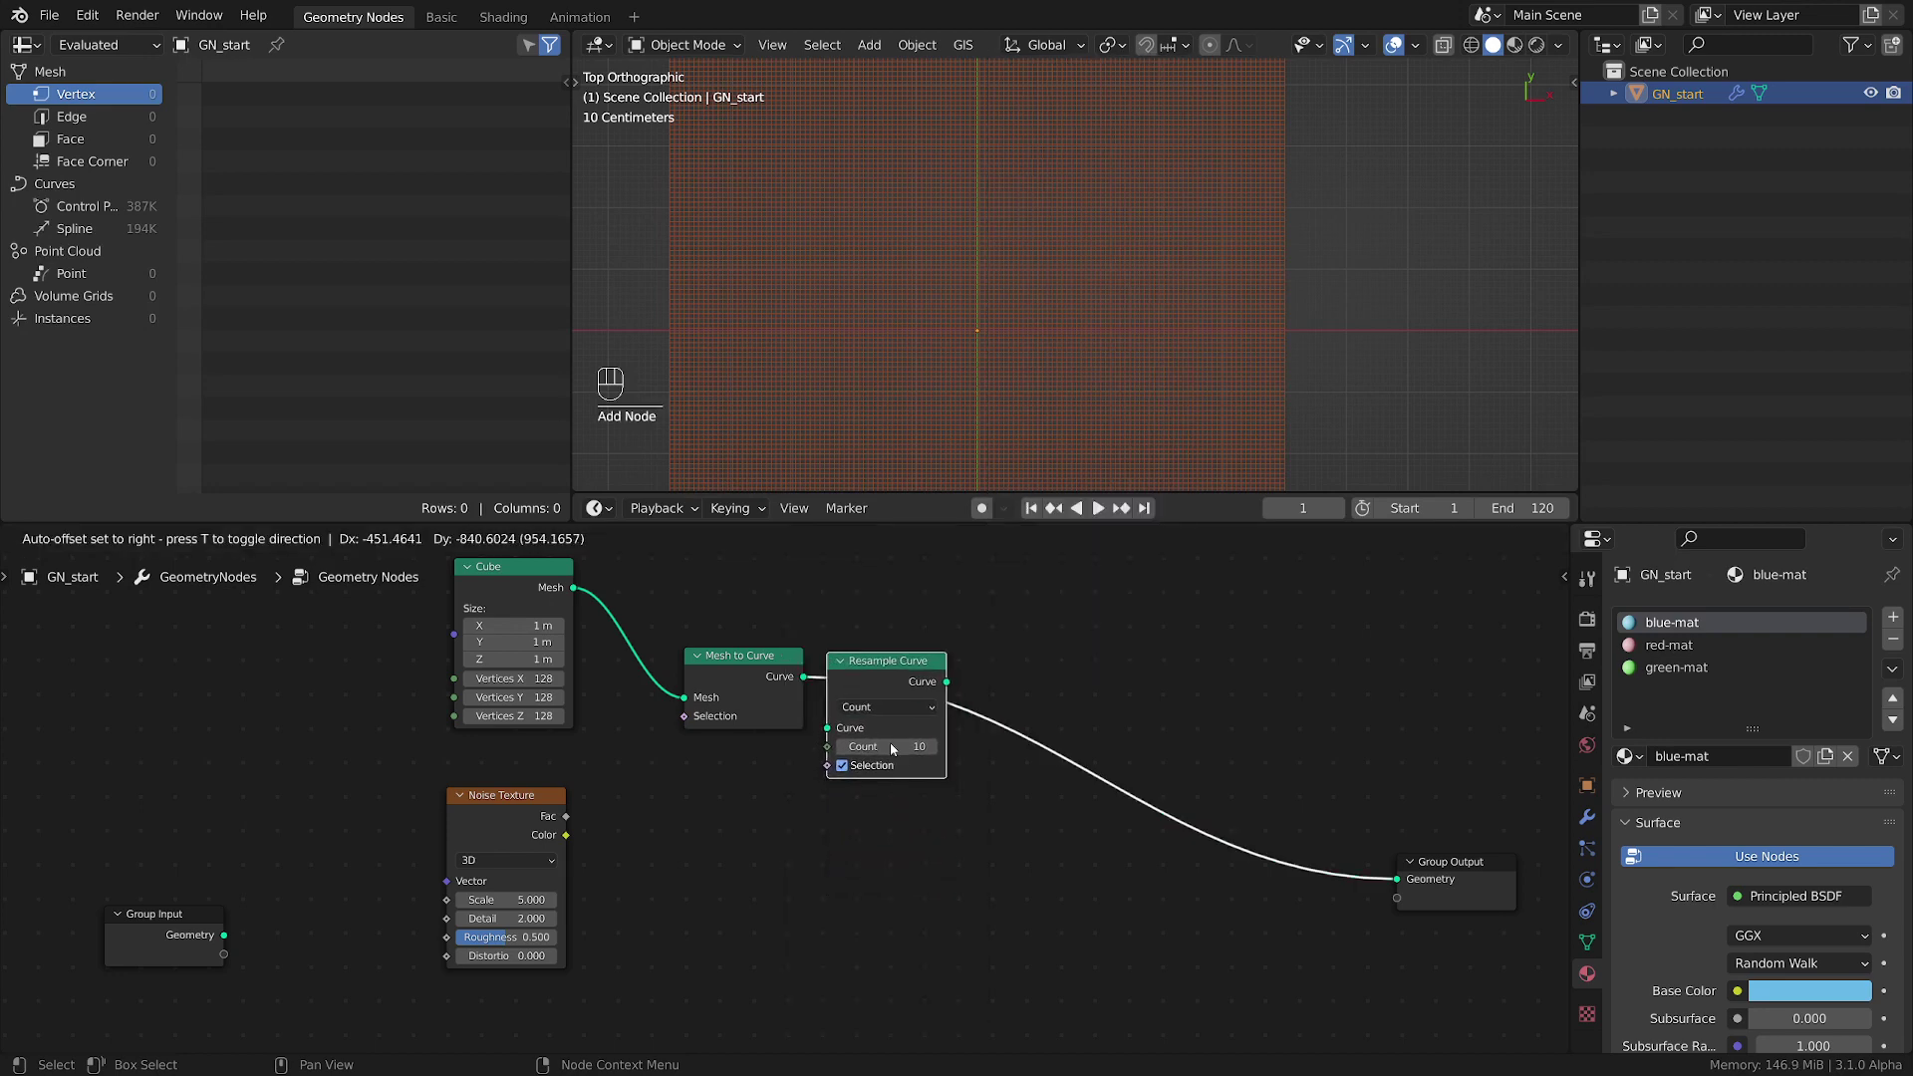
pyautogui.click(925, 733)
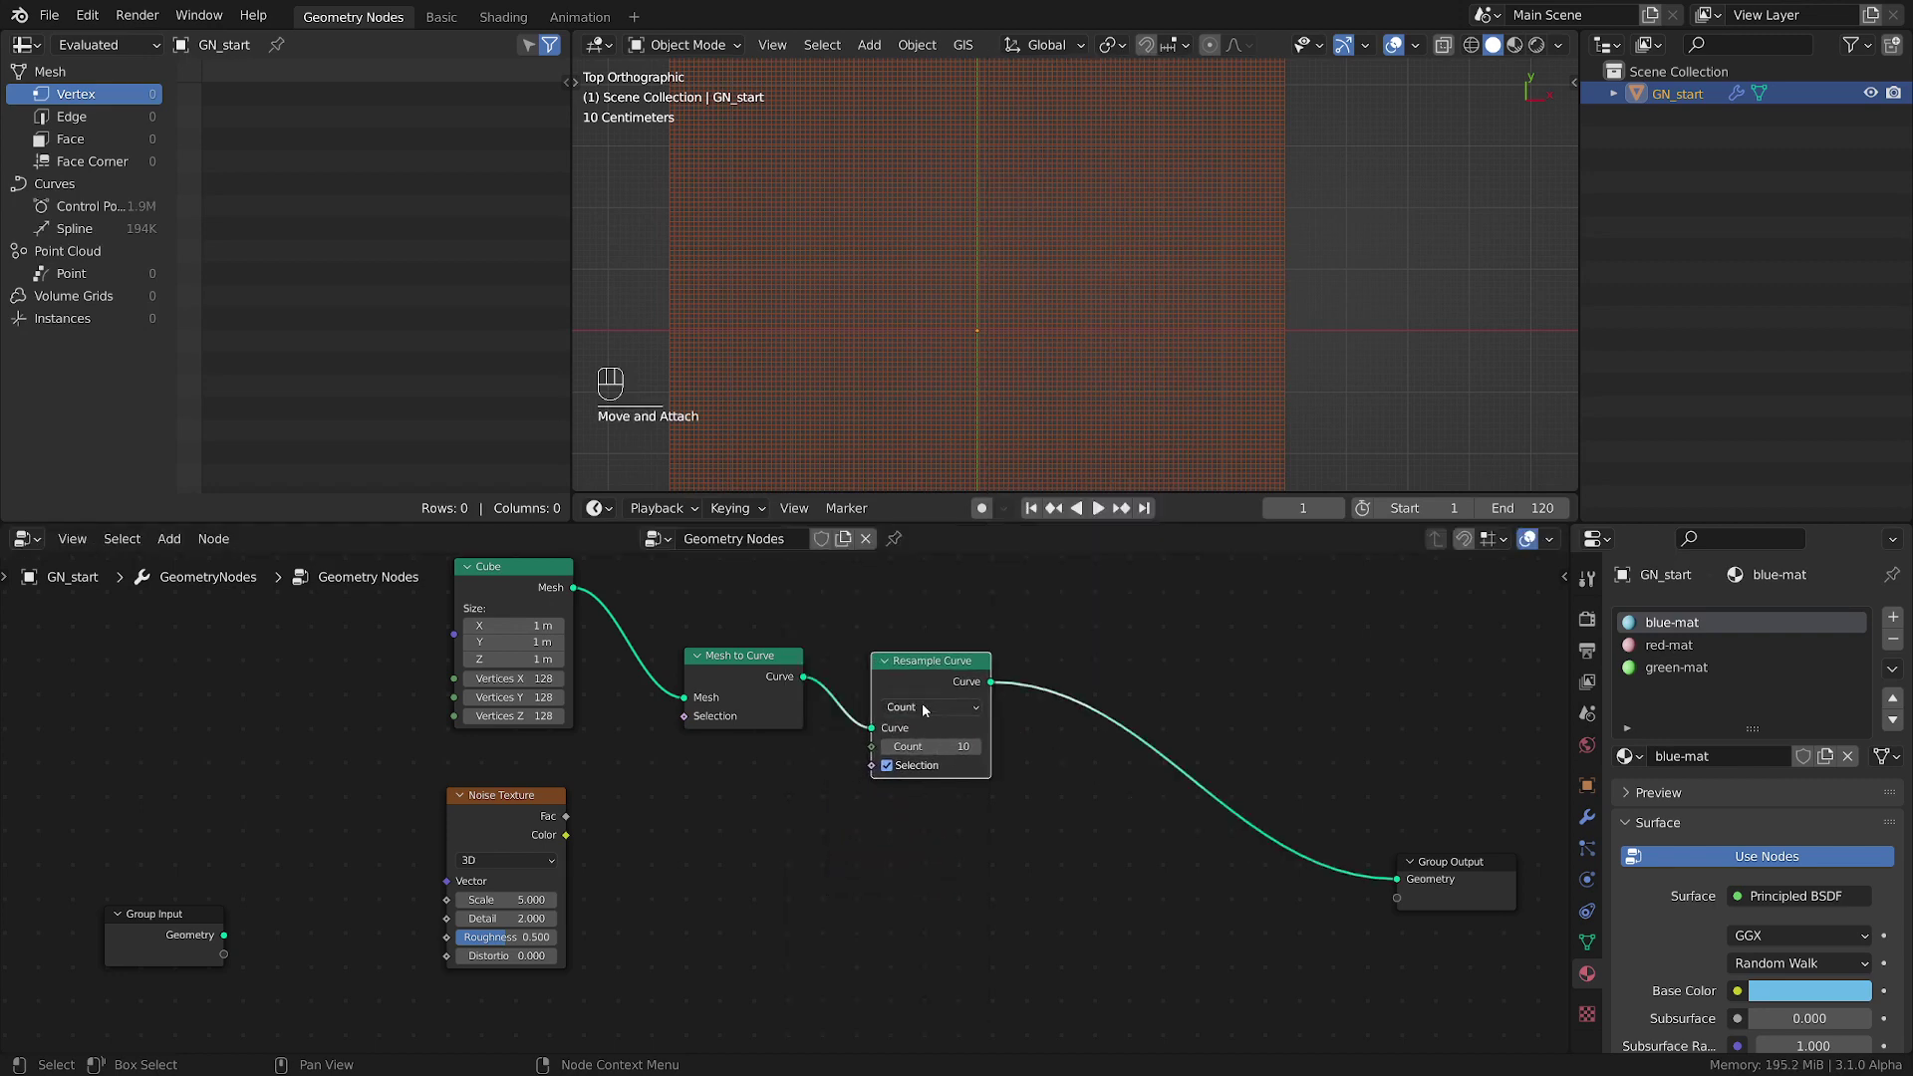
pyautogui.click(927, 706)
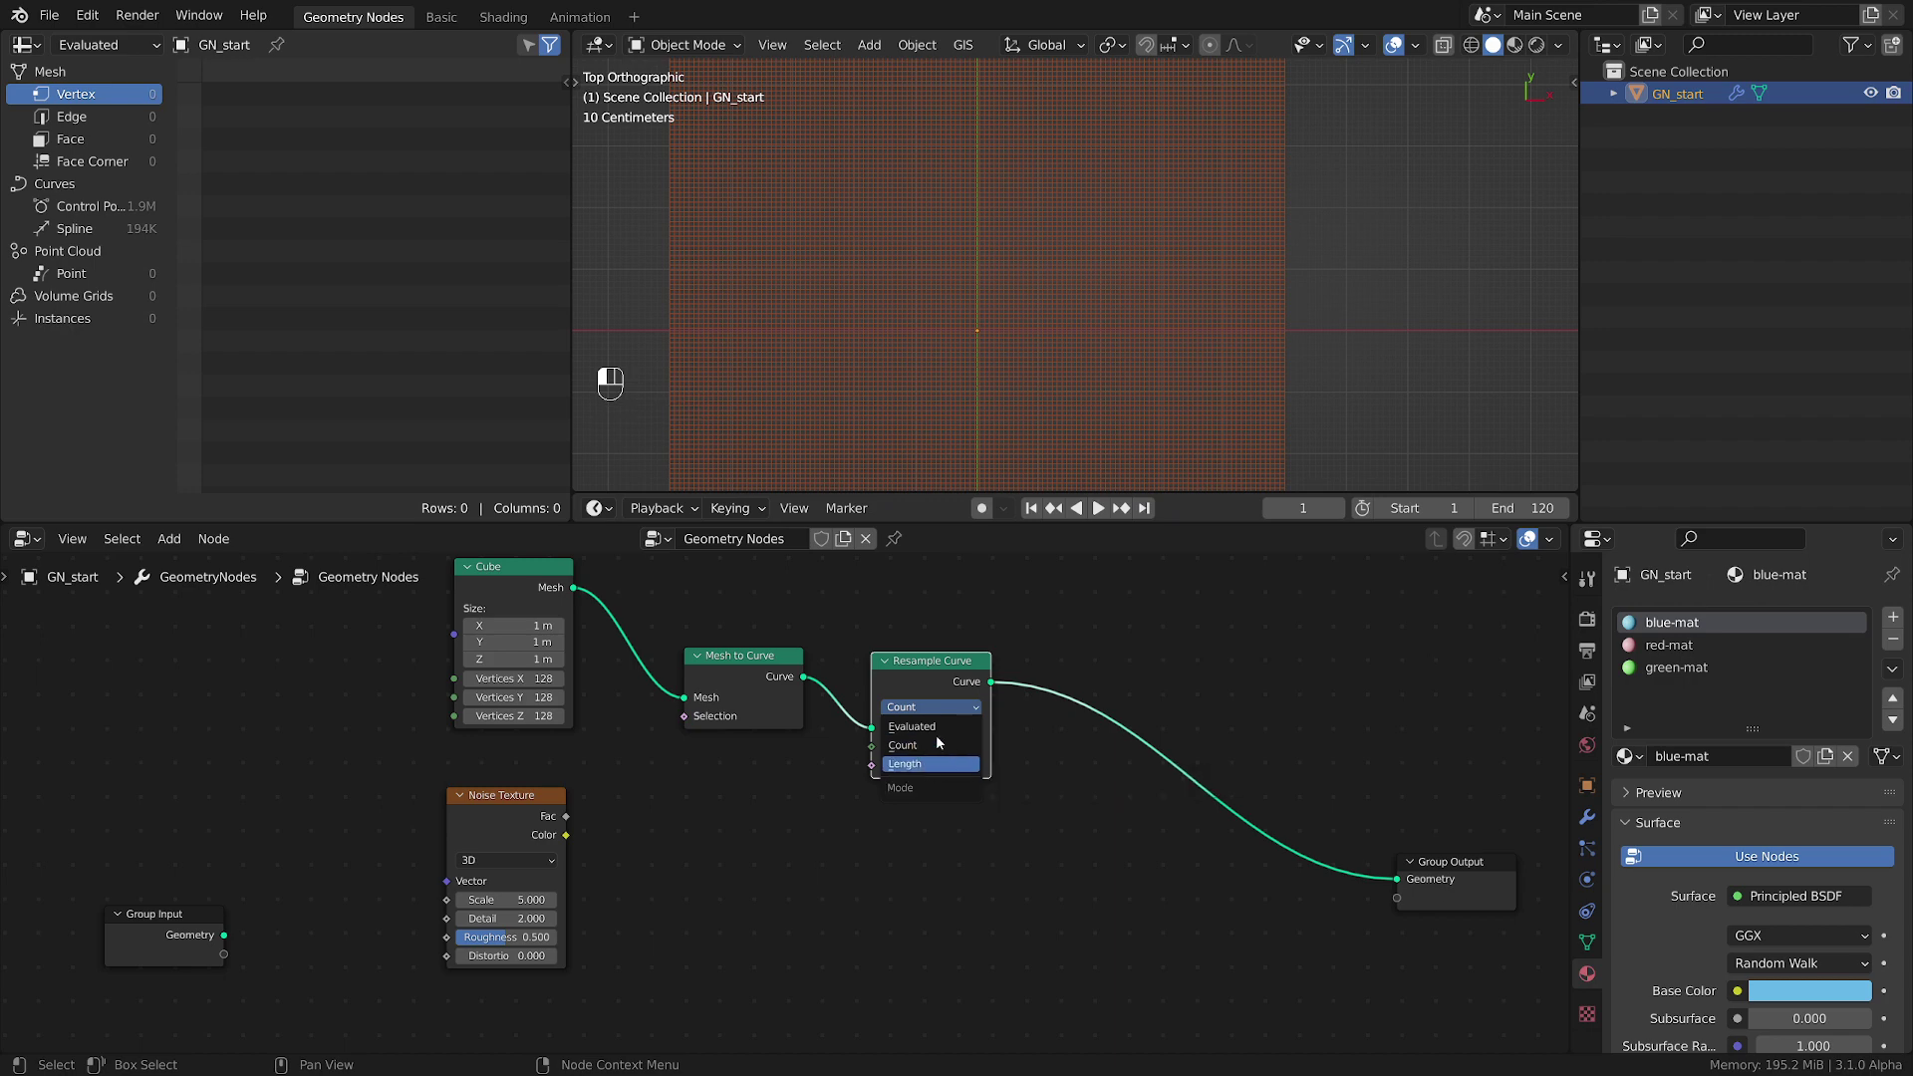
pyautogui.click(932, 763)
# - Set the Cube node's Vertices X, Y and Z to 64
pyautogui.moveTo(561, 708); pyautogui.dragTo(533, 685)
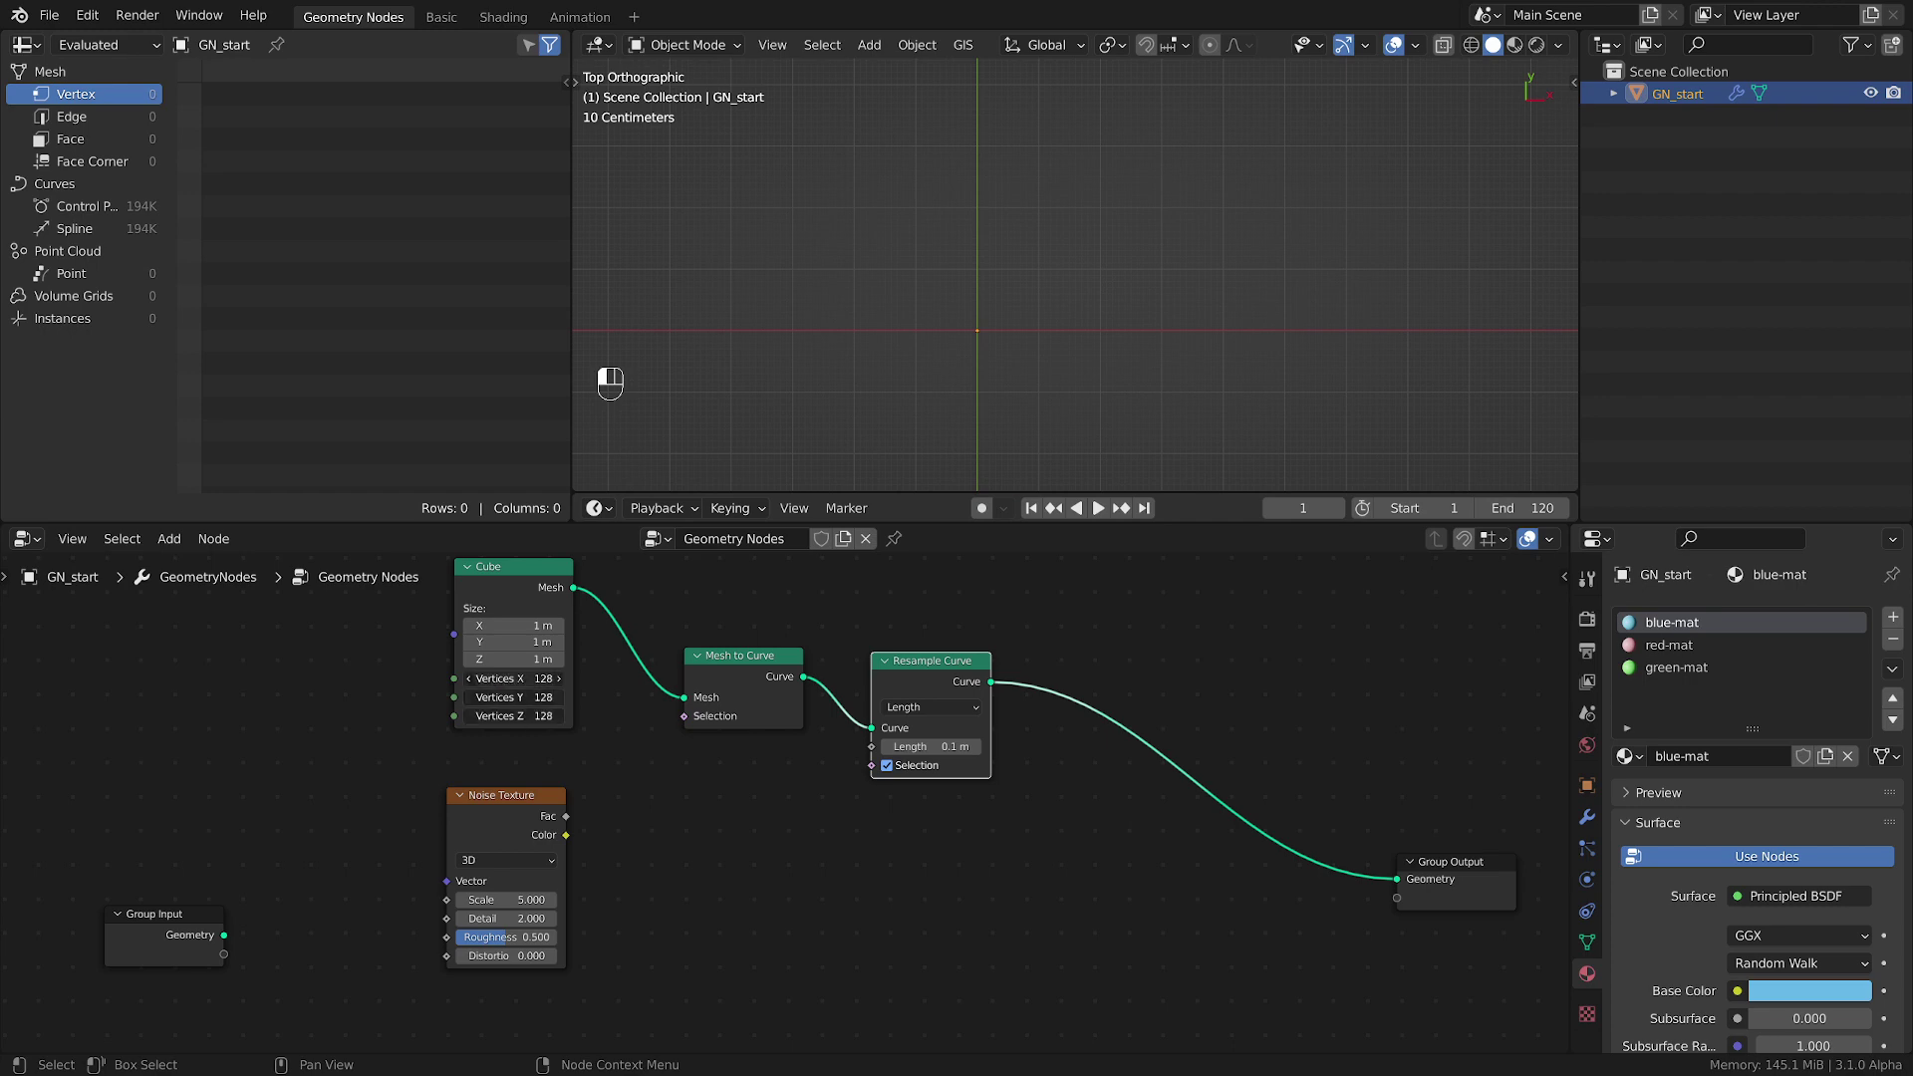
pyautogui.write('64')
pyautogui.press('Return')
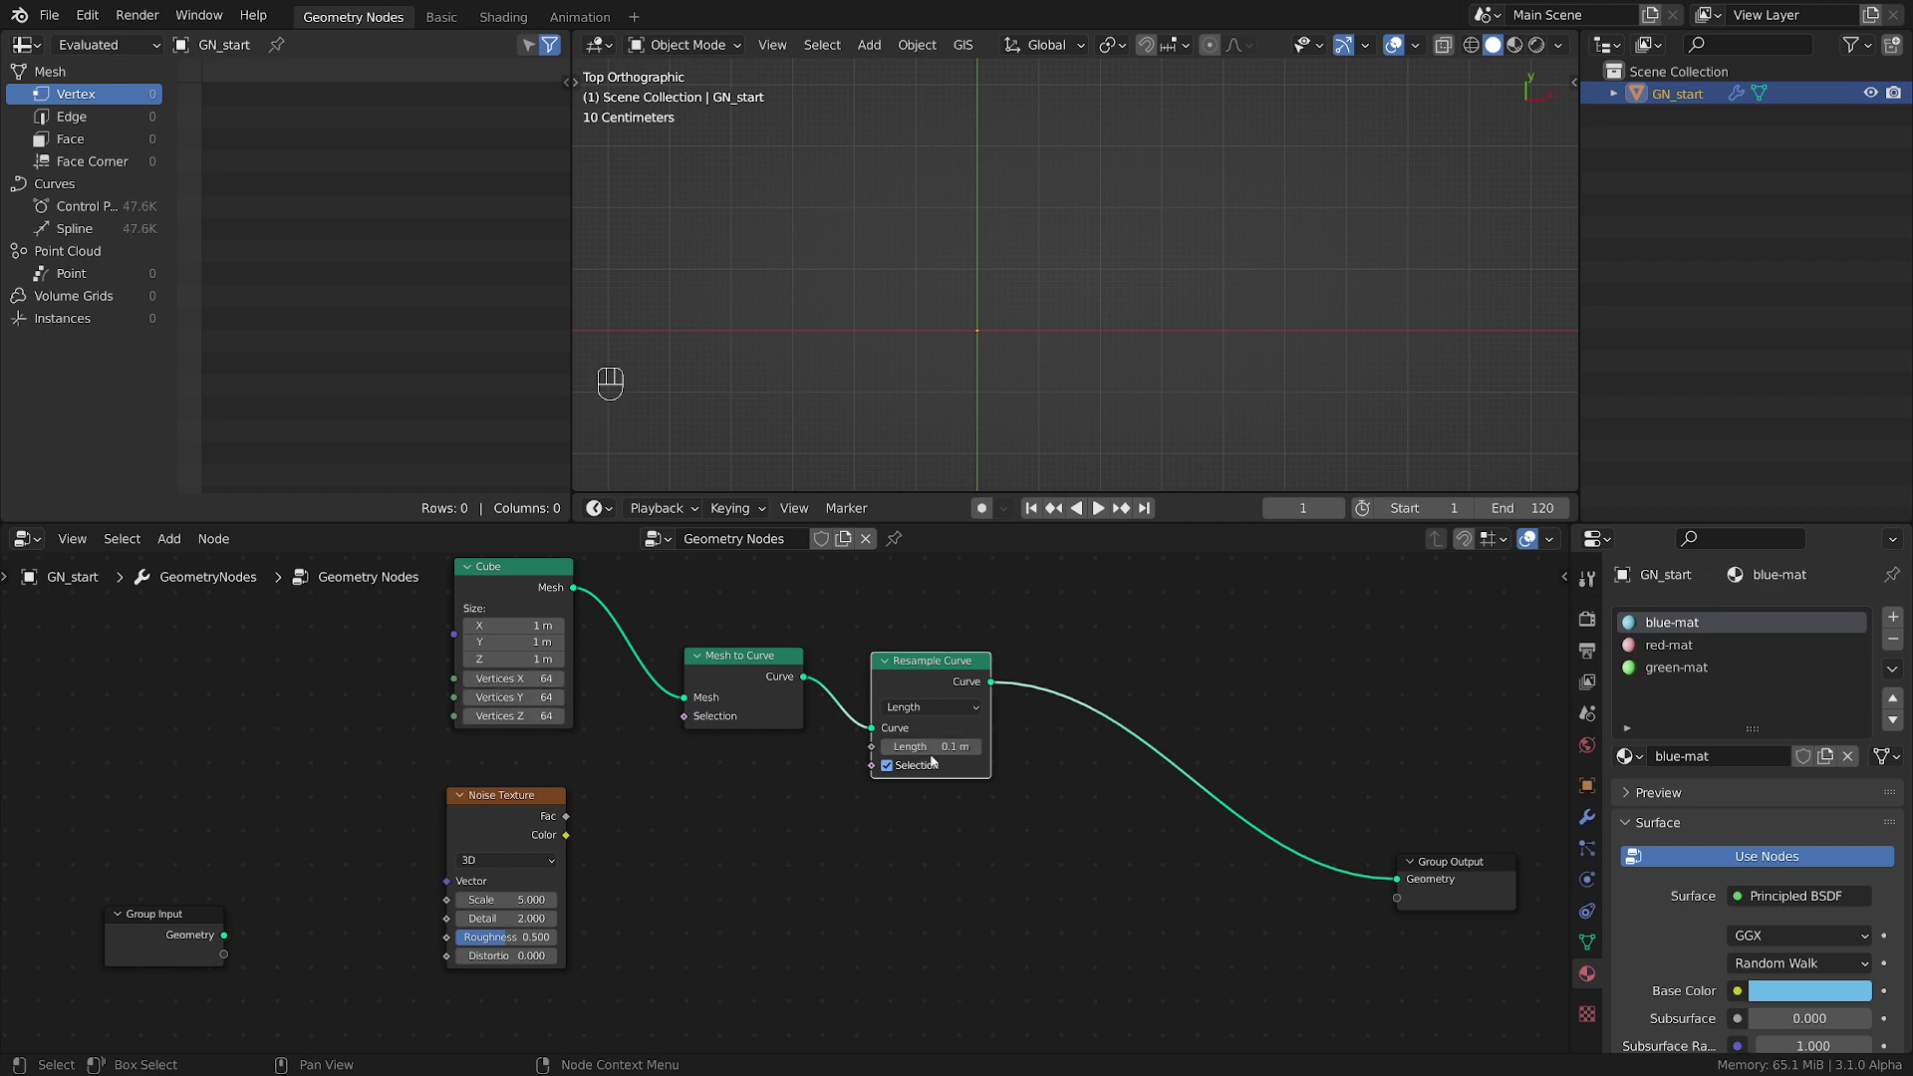
# - Set the Resample Curve length to 0.01 m and shift the node slightly closer to Mesh to Curve
pyautogui.click(888, 751)
pyautogui.click(896, 746)
pyautogui.write('0.01')
pyautogui.press('Return')
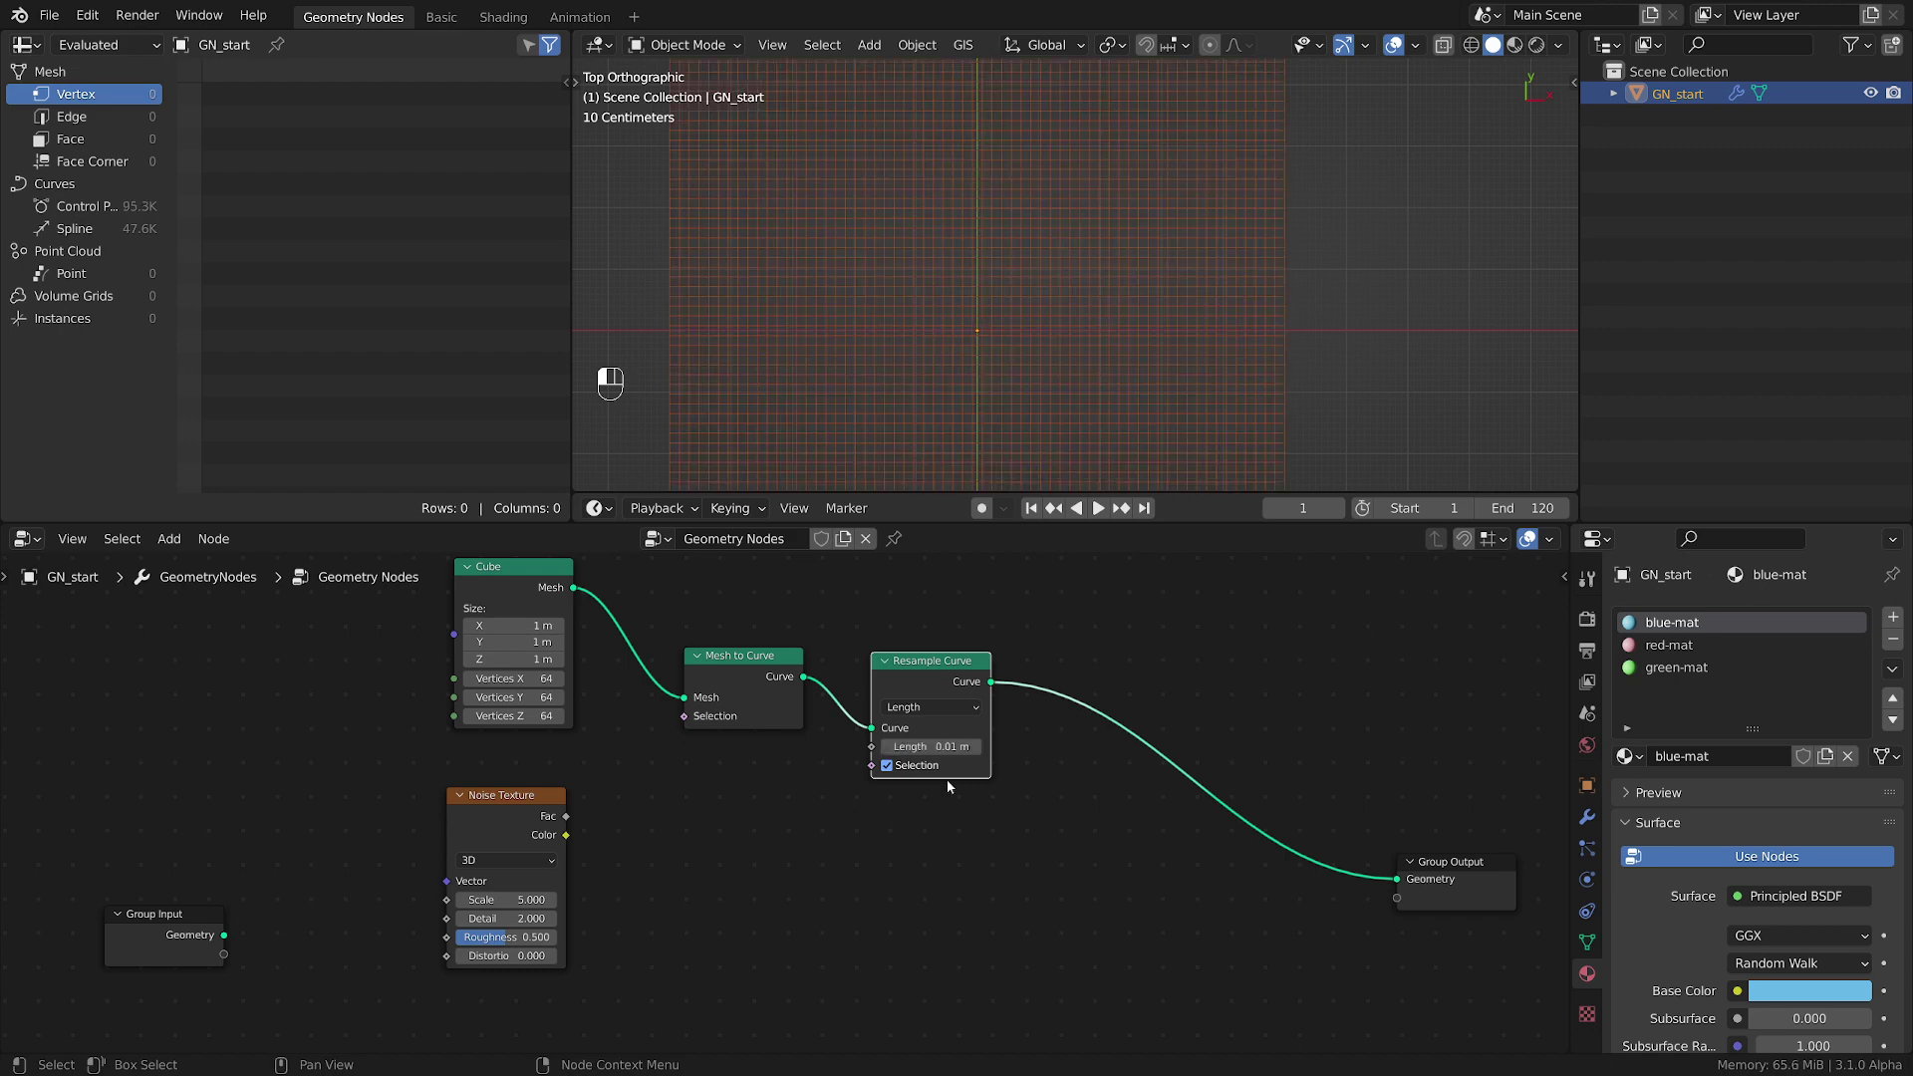
pyautogui.scroll(-4, 1193, 218)
pyautogui.scroll(1, 1136, 312)
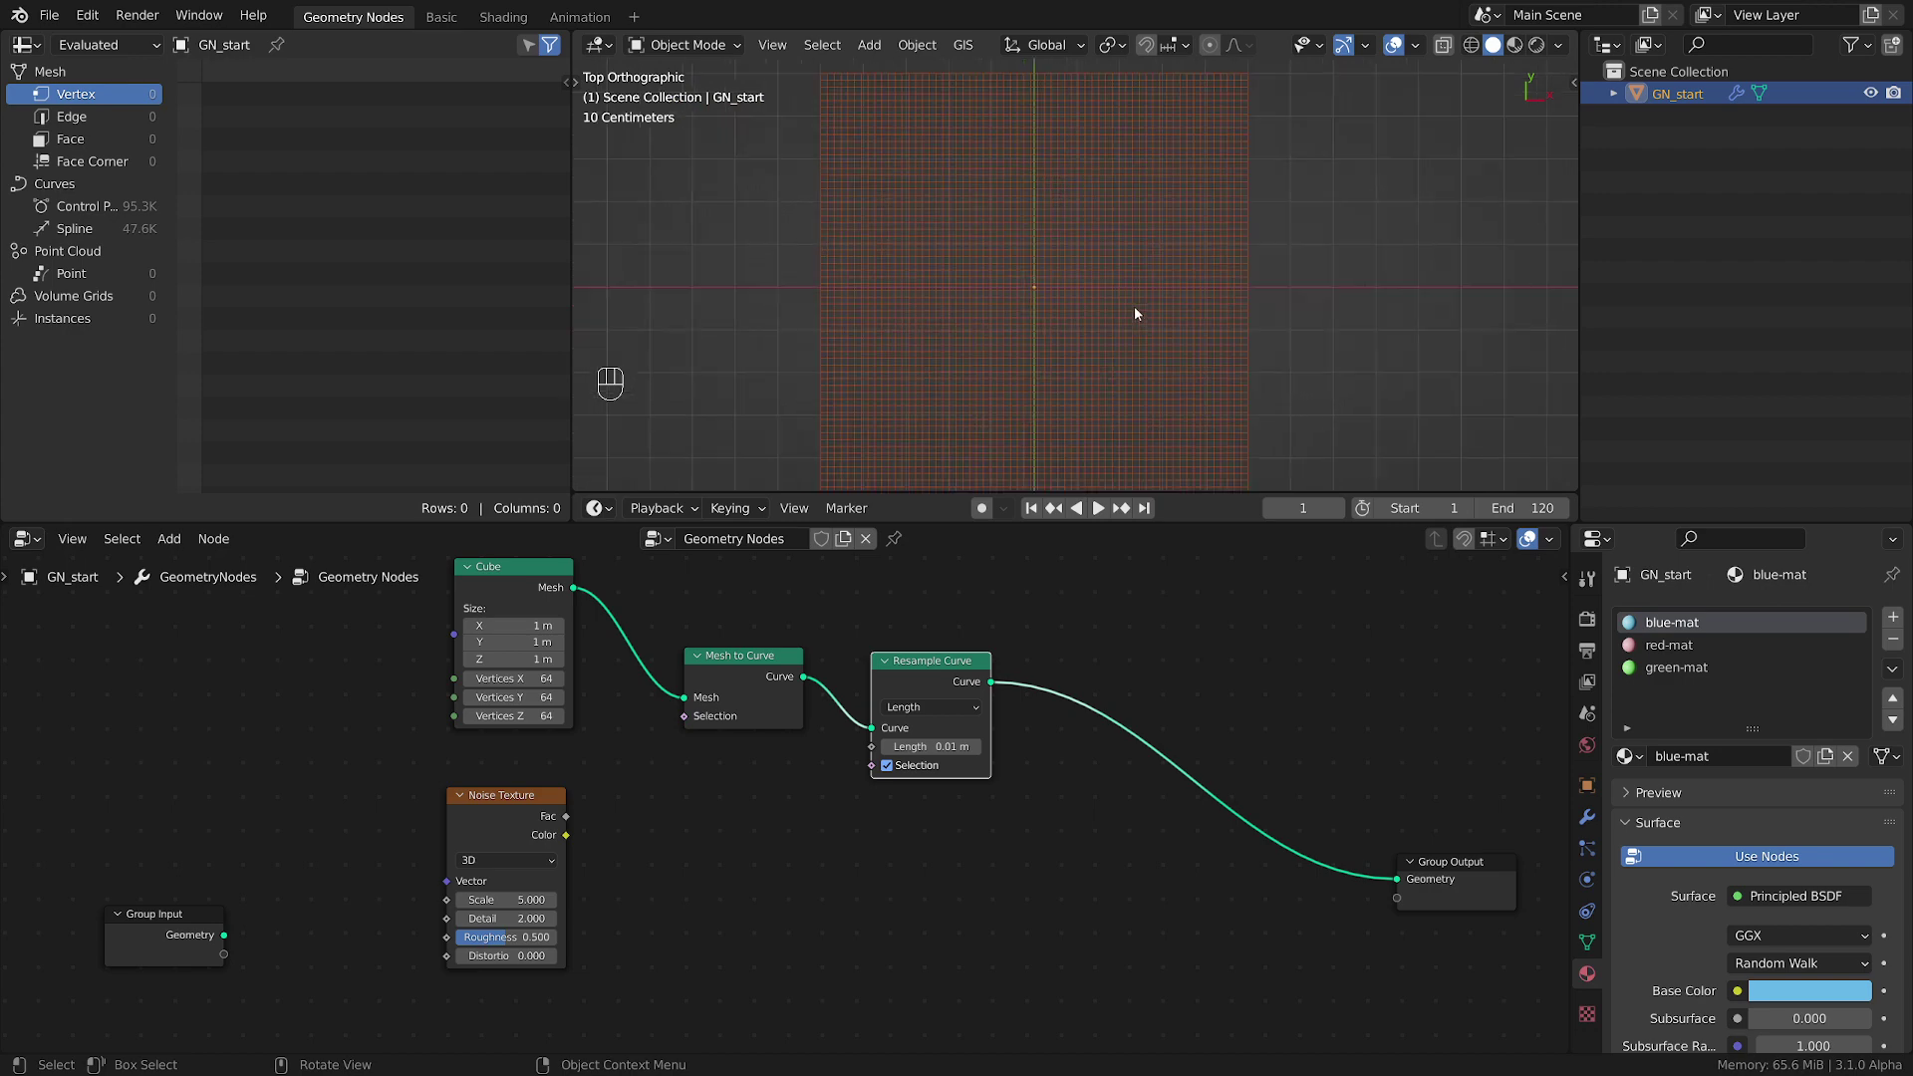
pyautogui.moveTo(925, 649); pyautogui.dragTo(909, 646)
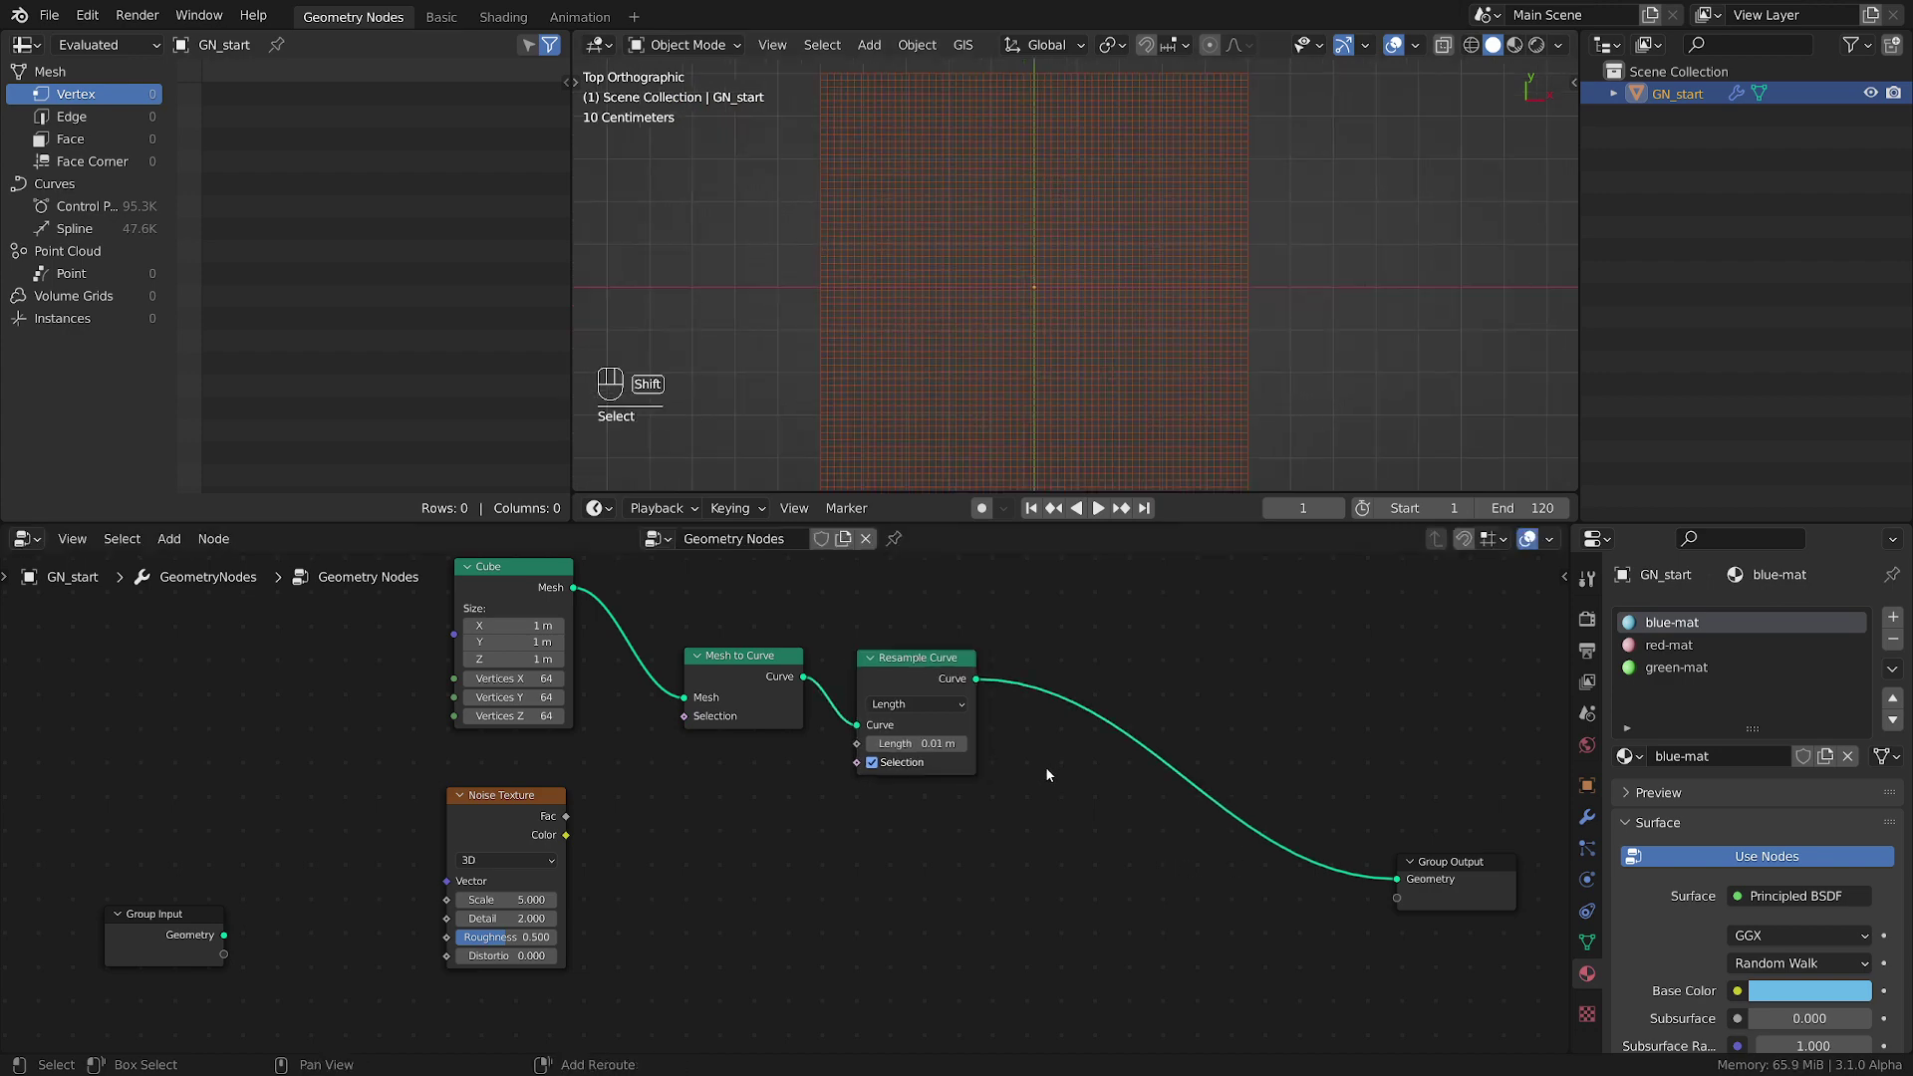
# - Insert a Curve to Mesh node on the link between Resample Curve and the Group Output
pyautogui.hotkey('shift', 'a')
pyautogui.moveTo(940, 695)
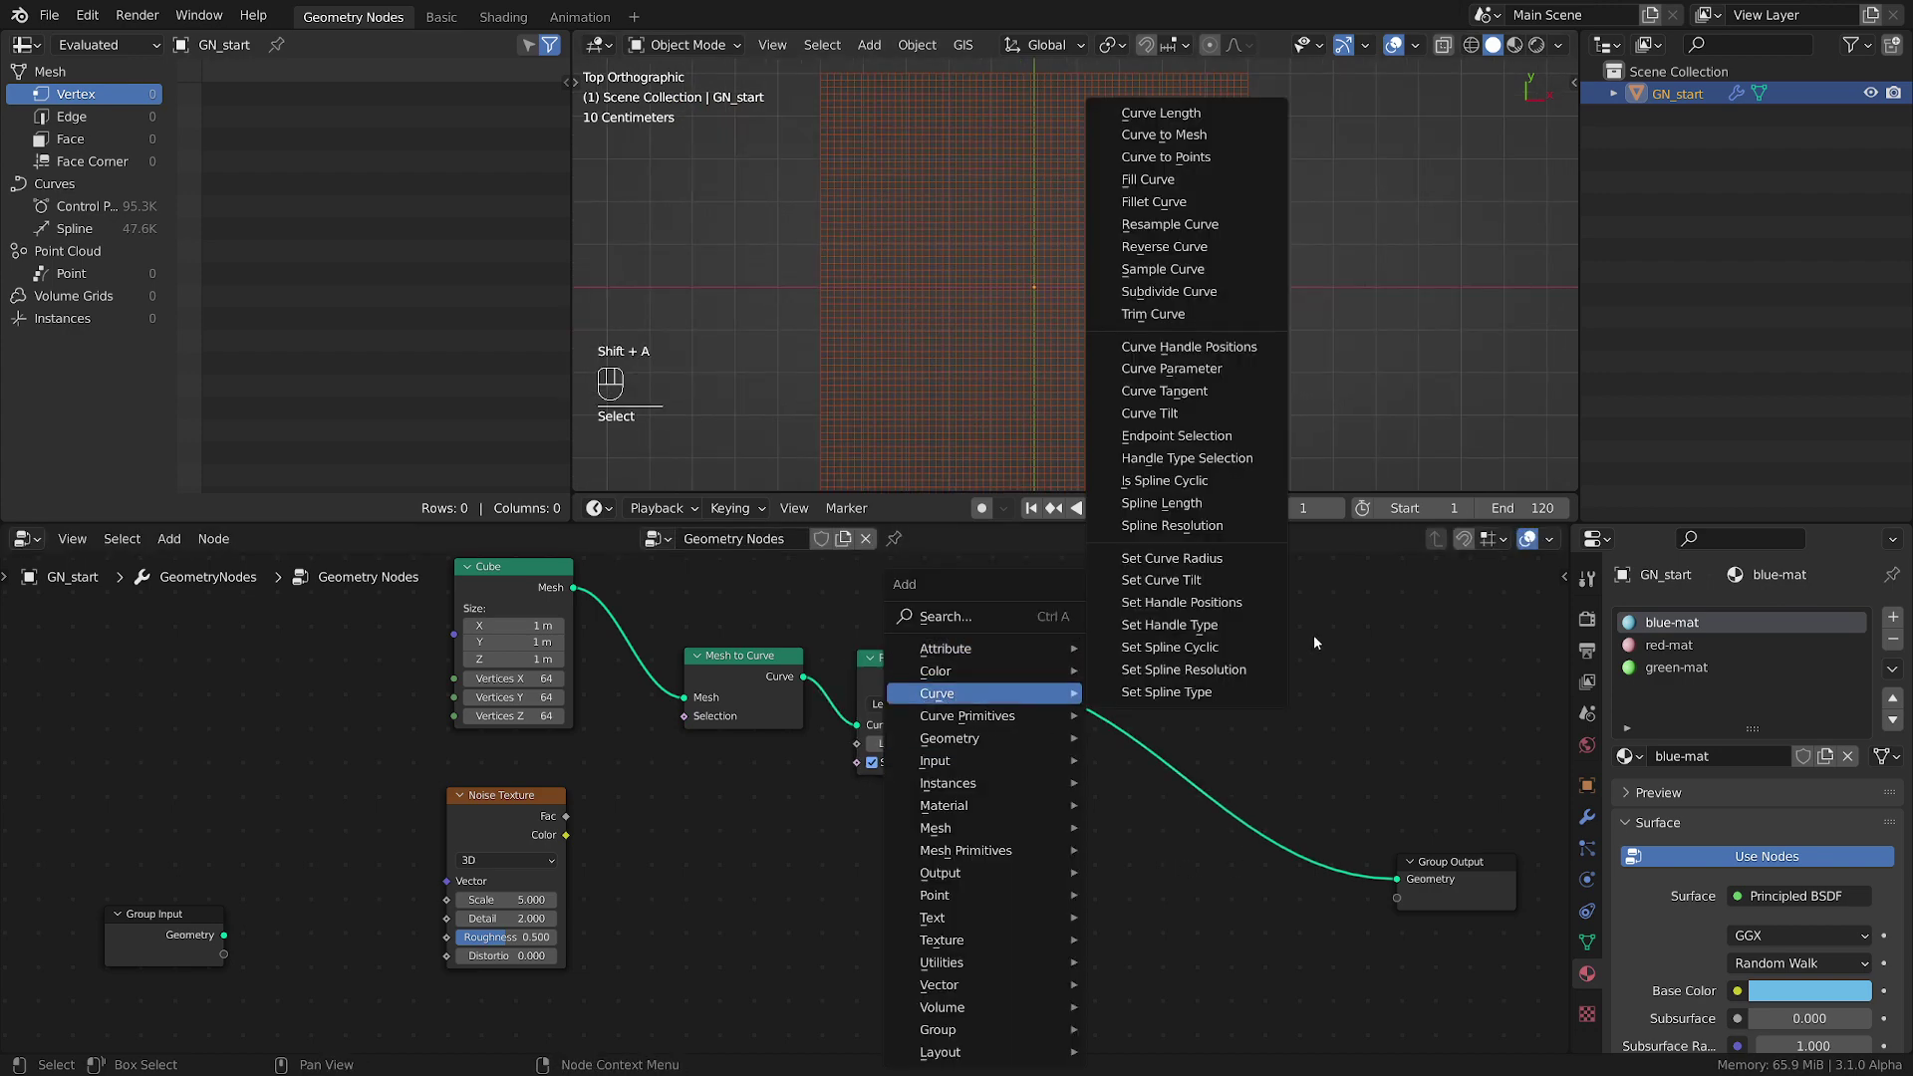
pyautogui.click(1168, 138)
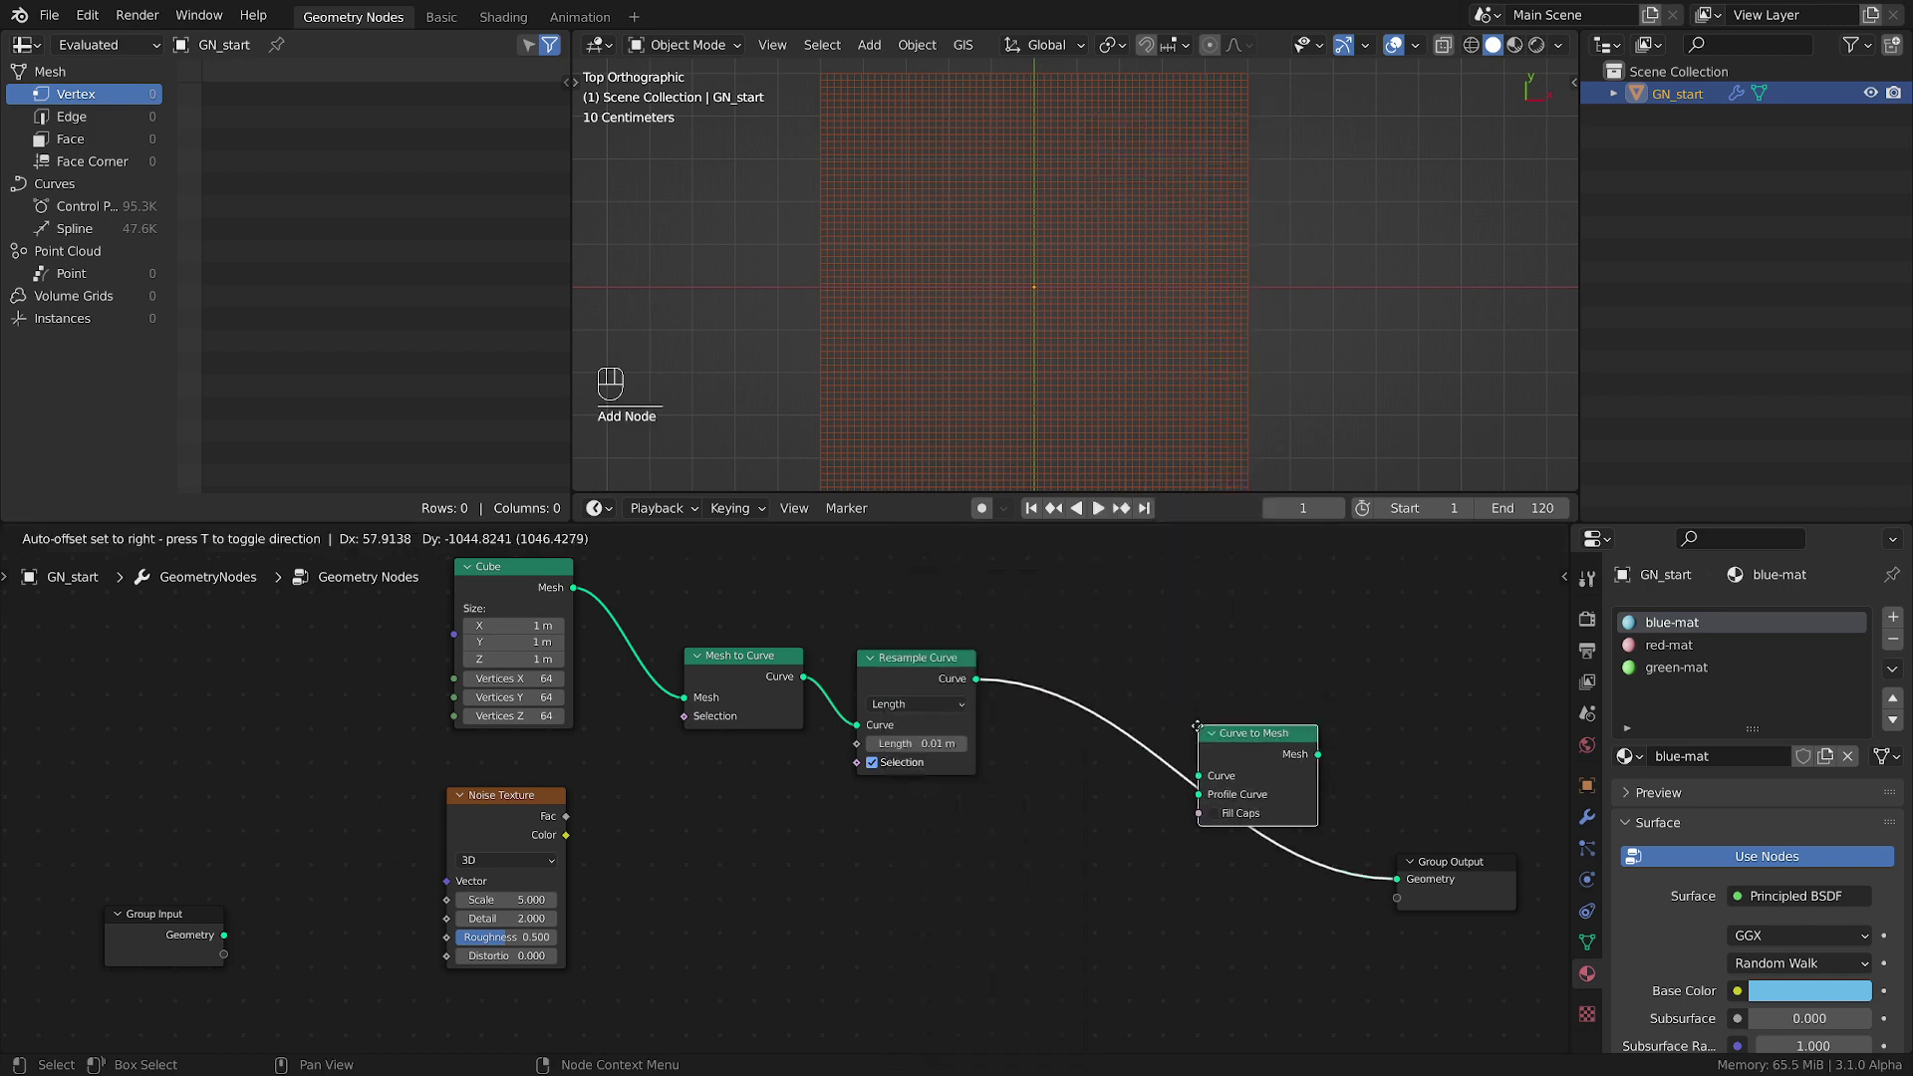
pyautogui.click(1230, 737)
pyautogui.moveTo(1255, 877); pyautogui.dragTo(1190, 776, button='middle')
pyautogui.moveTo(1185, 650); pyautogui.dragTo(1129, 629)
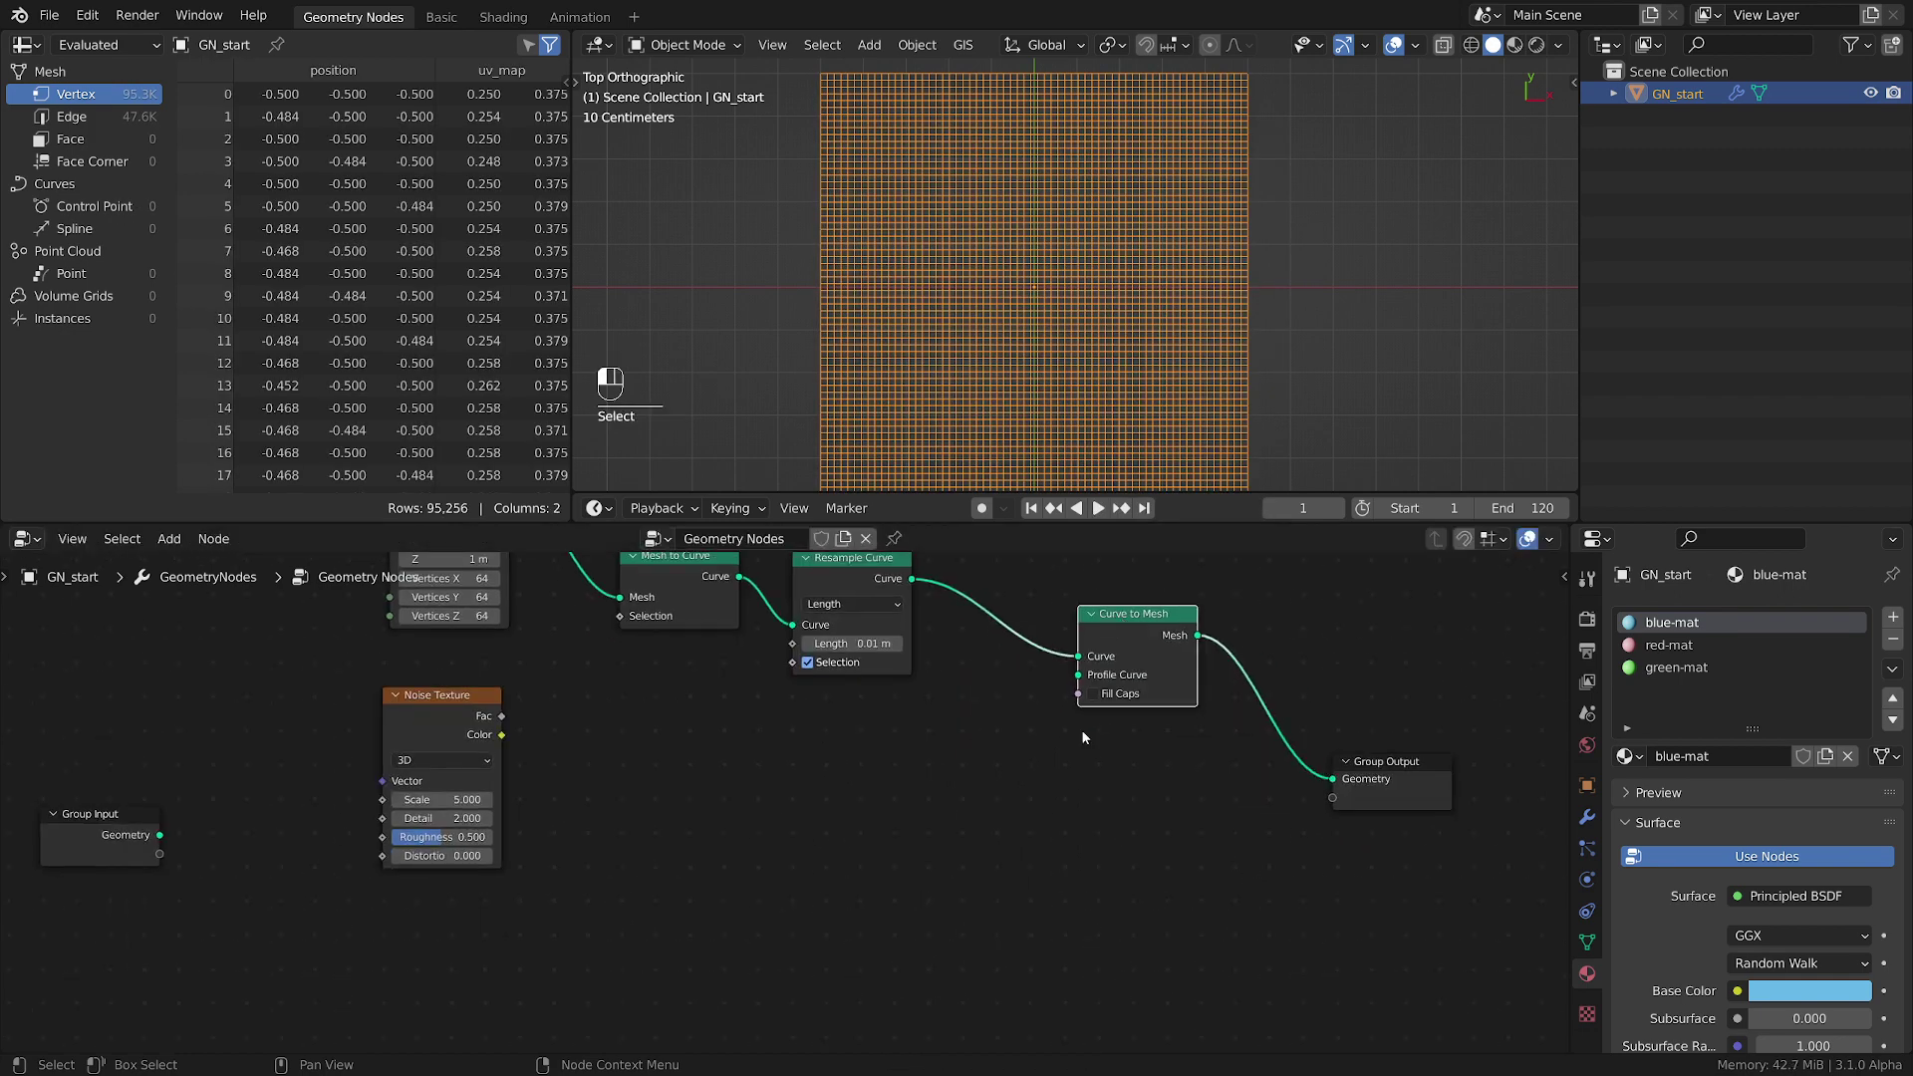
# - Add a Curve Circle node below Curve to Mesh and set its Resolution to 3
pyautogui.hotkey('shift', 'a')
pyautogui.moveTo(1117, 785)
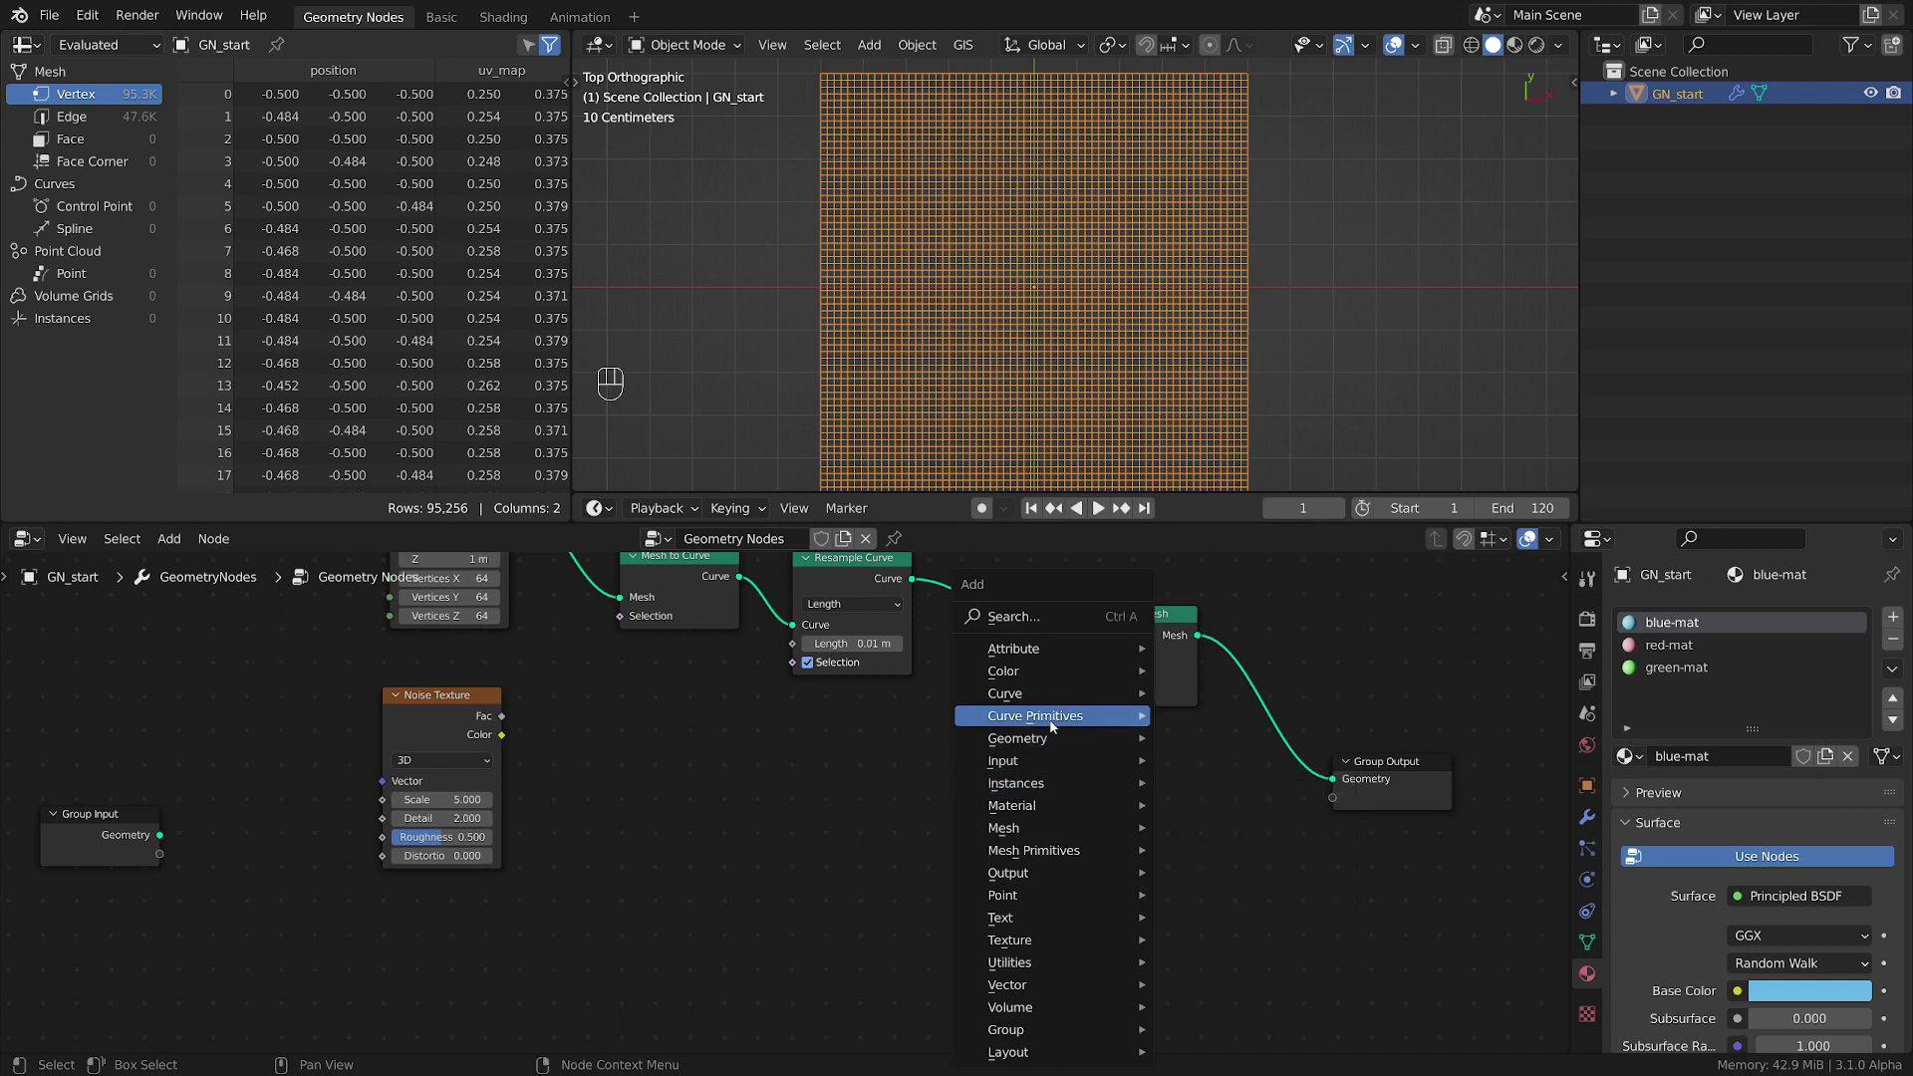
pyautogui.moveTo(1053, 726)
pyautogui.click(1225, 736)
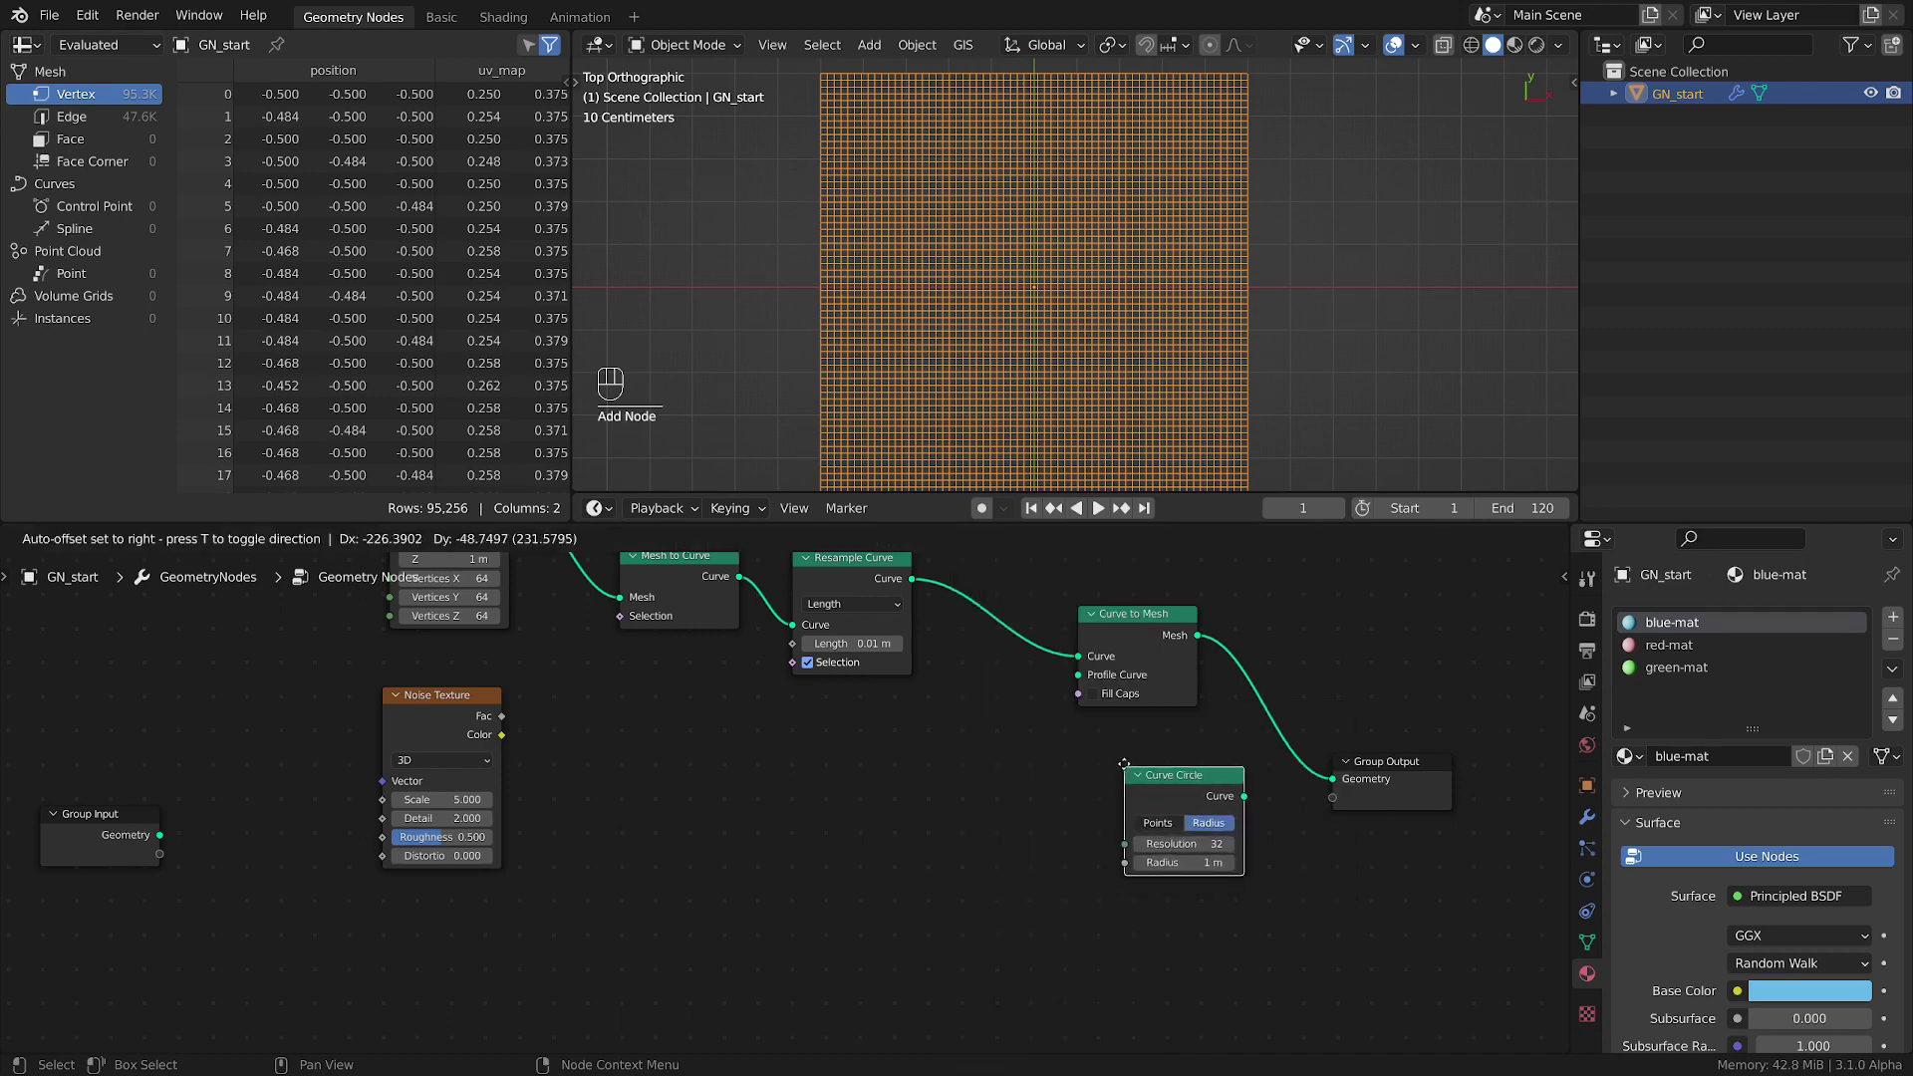
pyautogui.click(1216, 772)
pyautogui.scroll(2, 1217, 767)
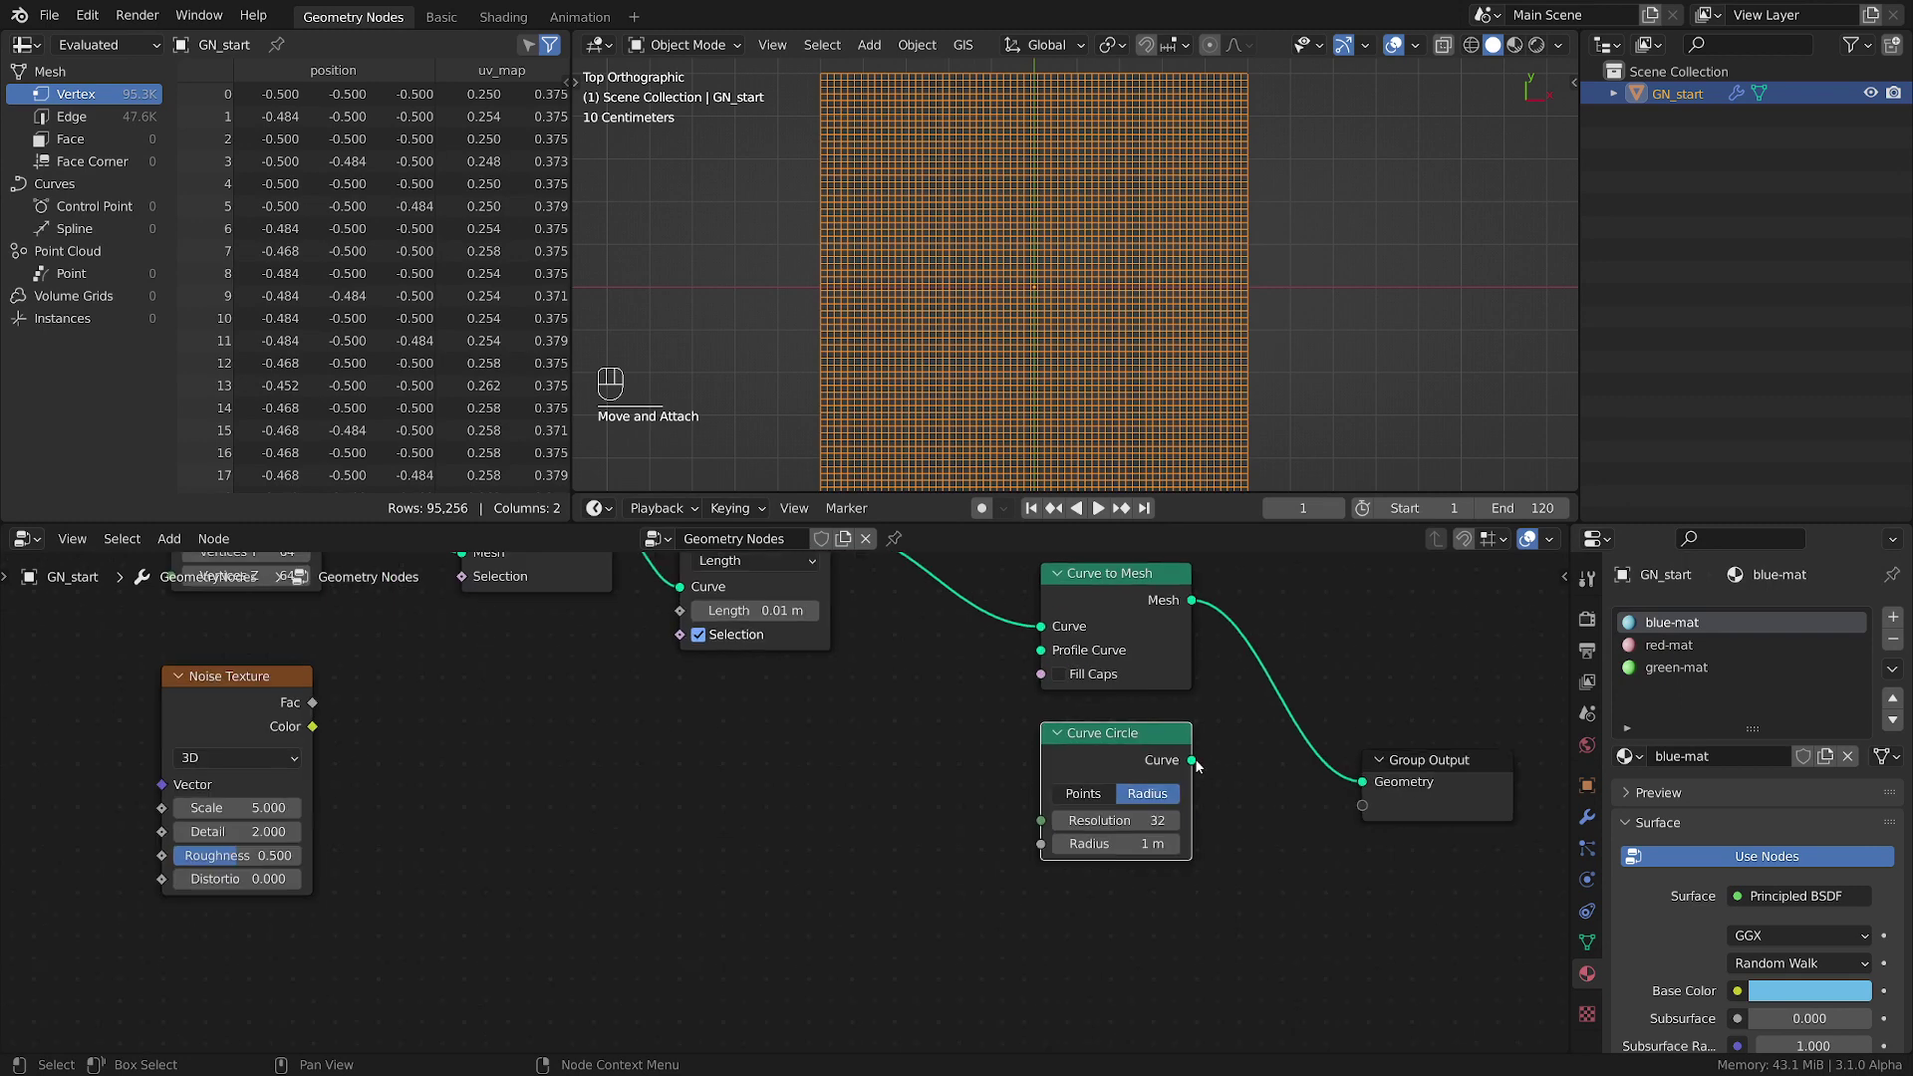
pyautogui.doubleClick(1131, 820)
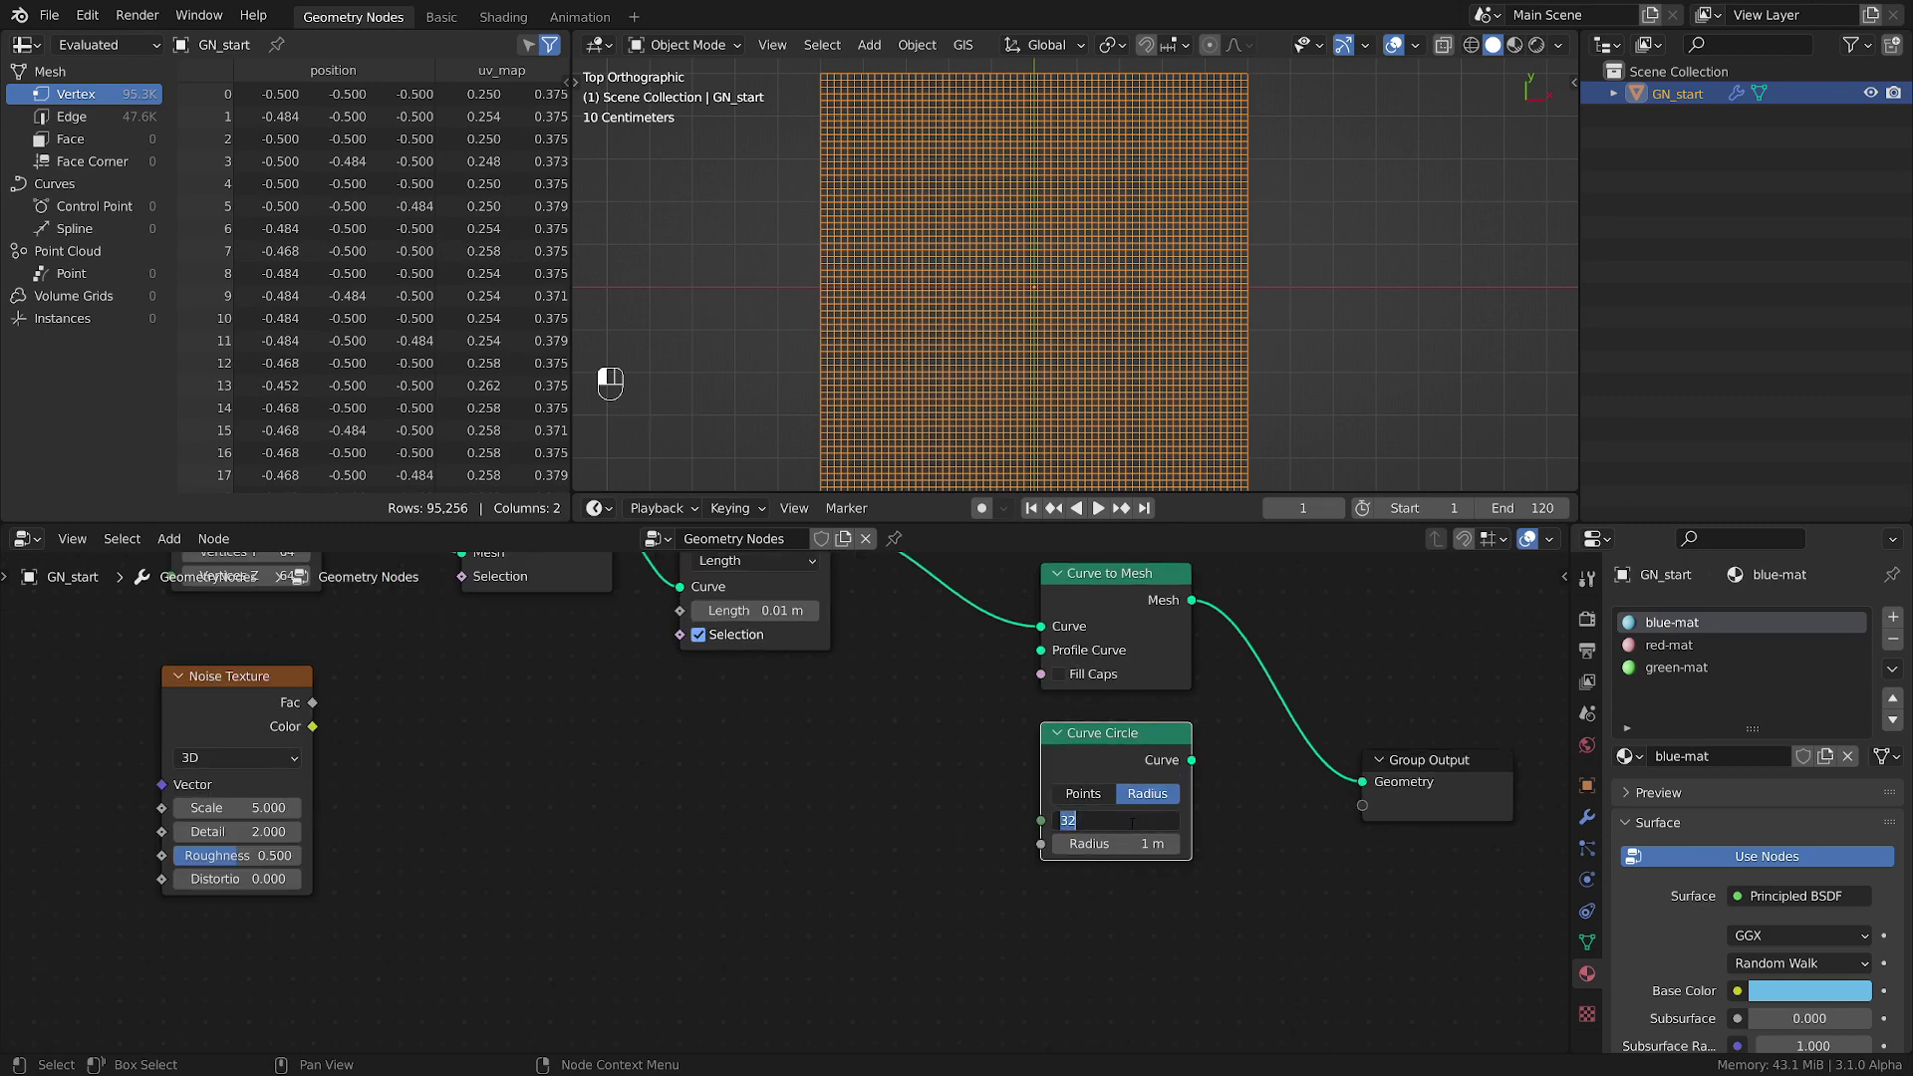
pyautogui.write('3')
pyautogui.press('Return')
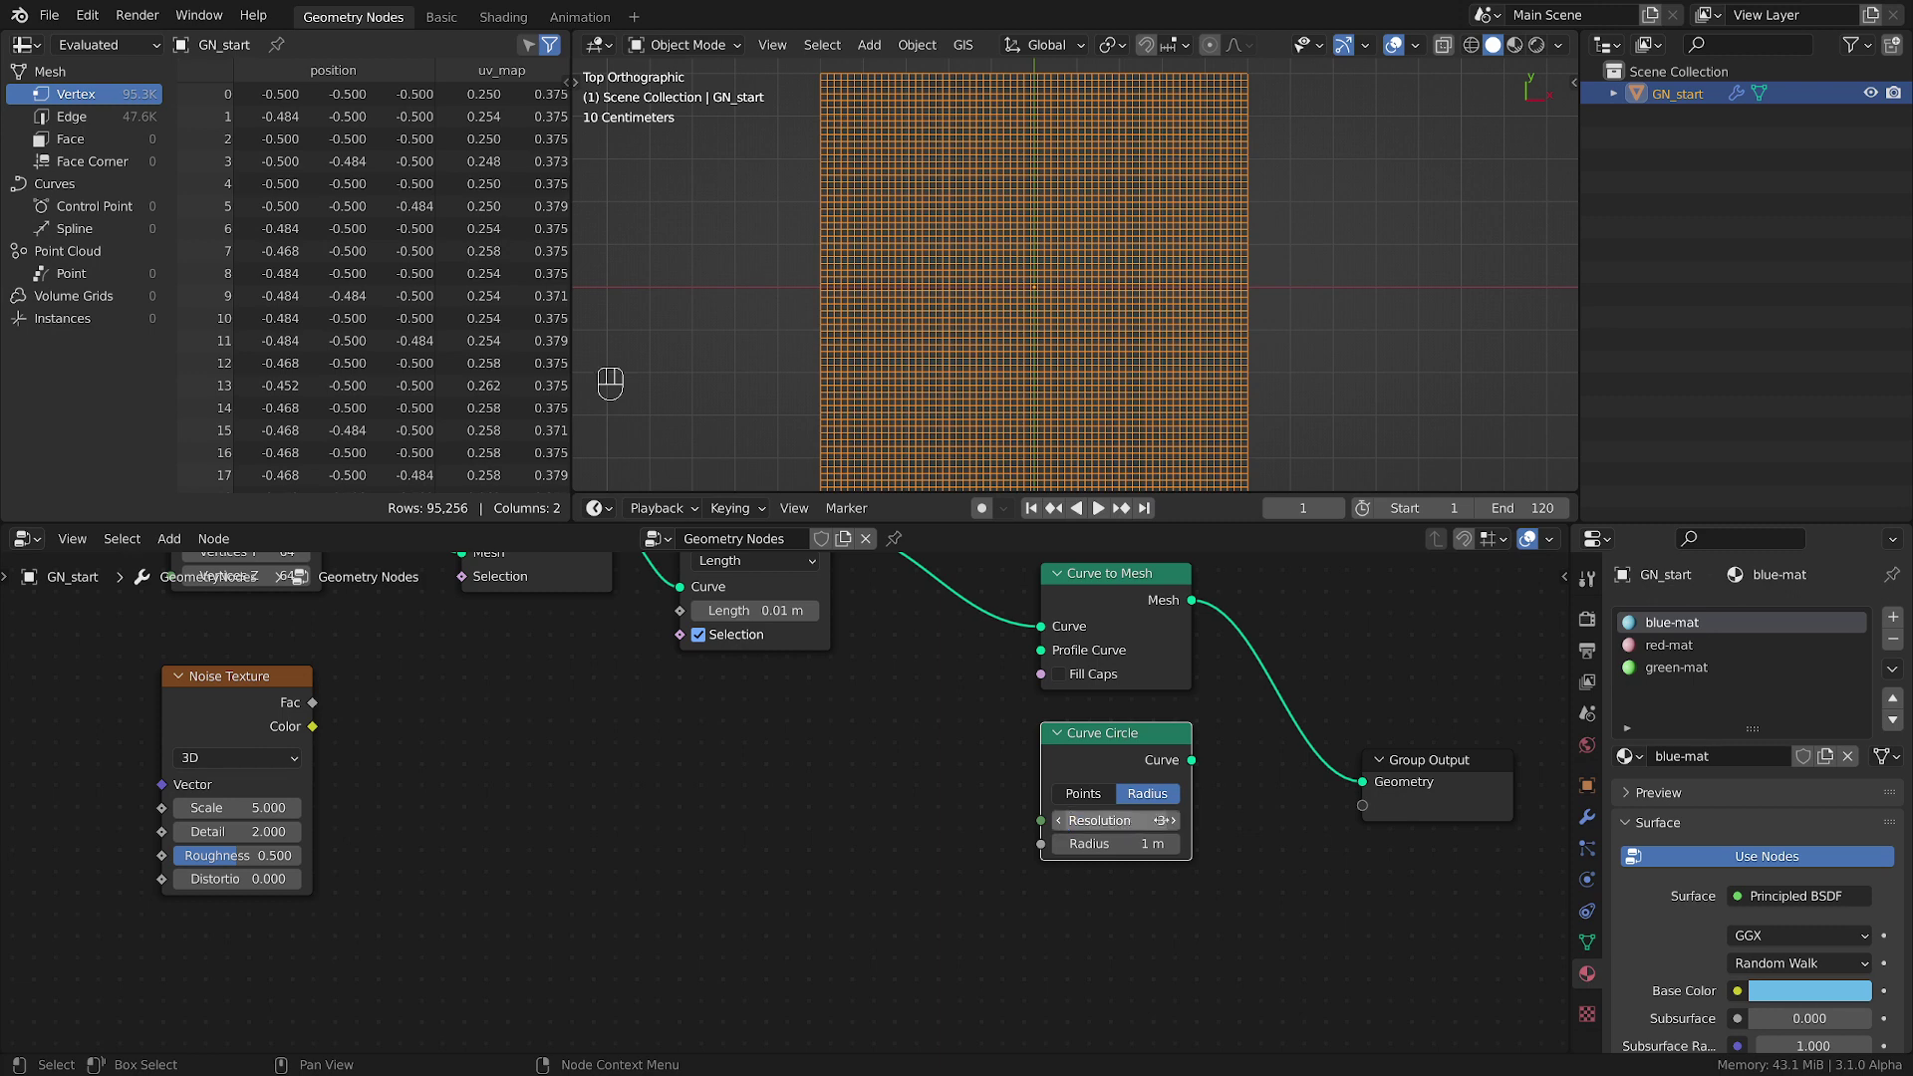
# - Connect the Curve Circle's output to Curve to Mesh's Profile Curve and set the circle's Radius to 0.001 m
pyautogui.moveTo(1116, 748)
pyautogui.mouseDown()
pyautogui.moveTo(1200, 762)
pyautogui.moveTo(1086, 697)
pyautogui.moveTo(1118, 733)
pyautogui.mouseUp()
pyautogui.click(1144, 835)
pyautogui.write('.001')
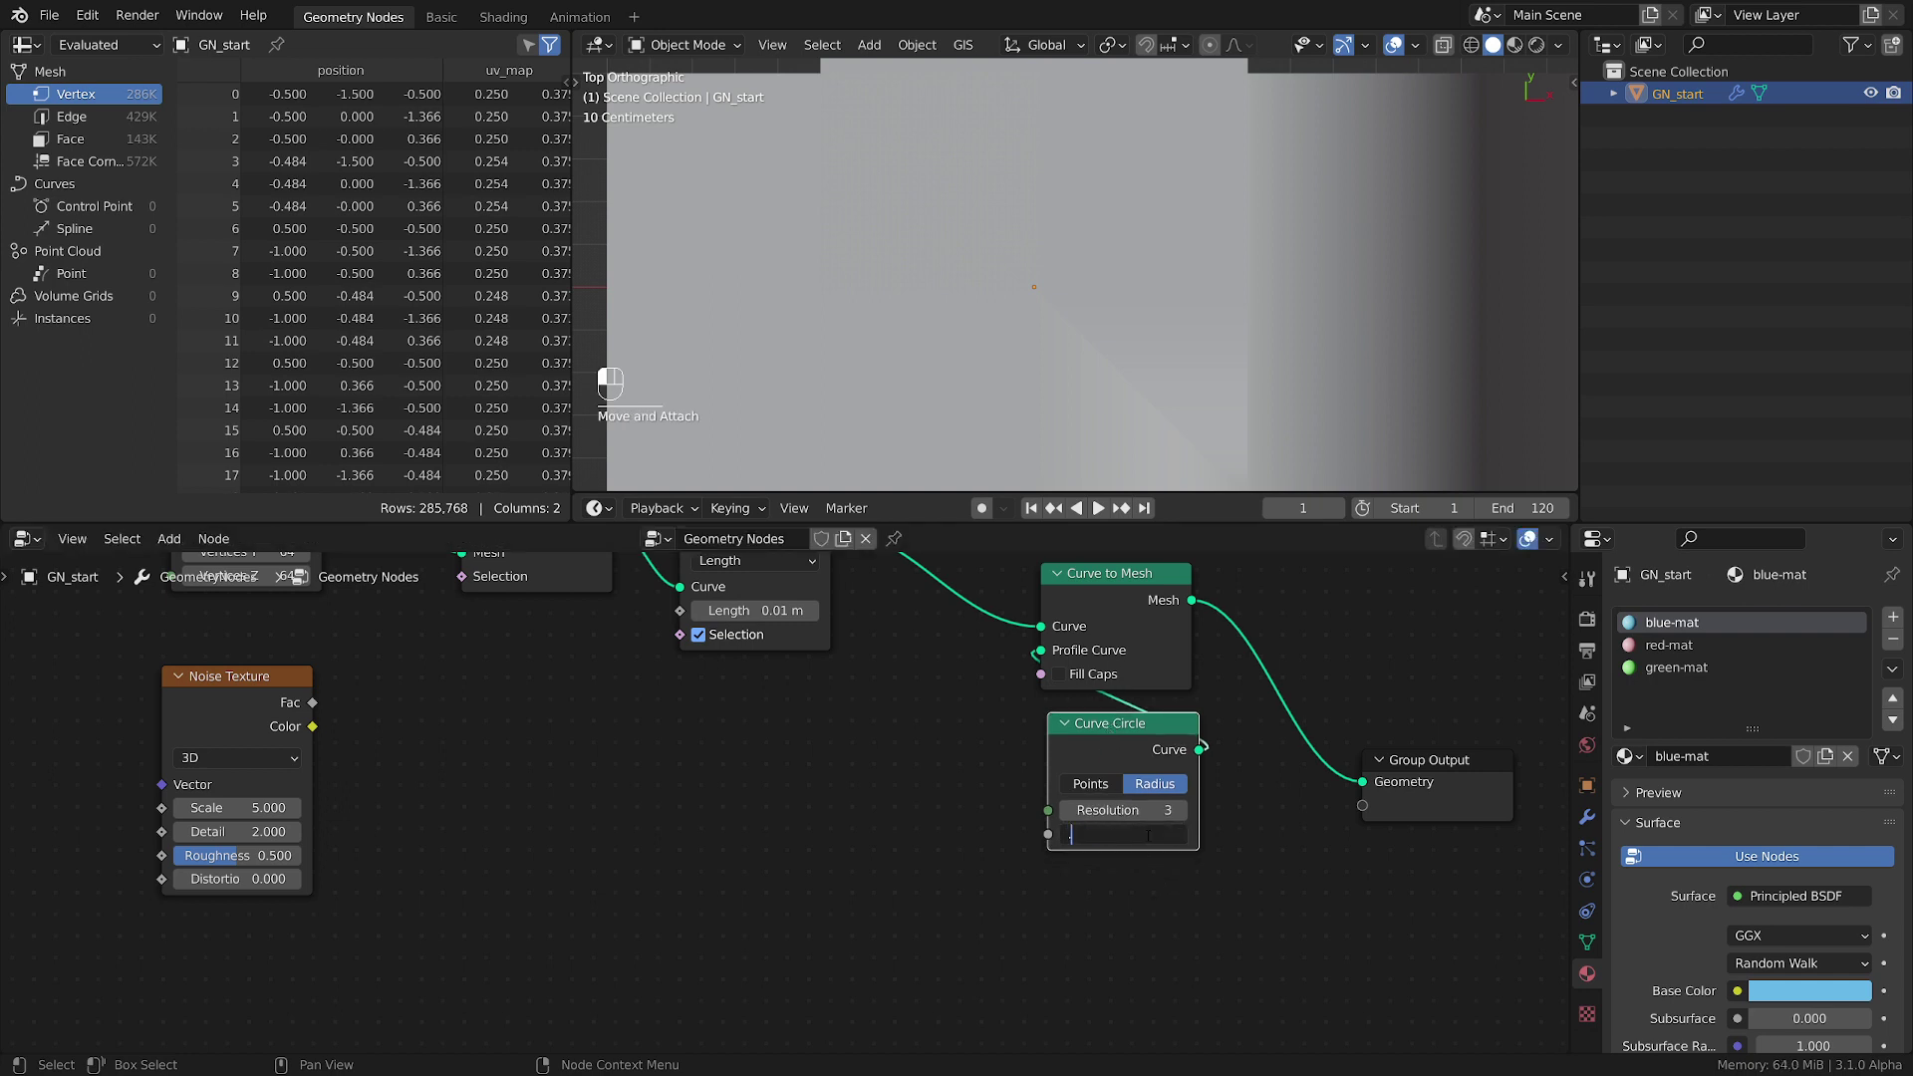
pyautogui.press('Return')
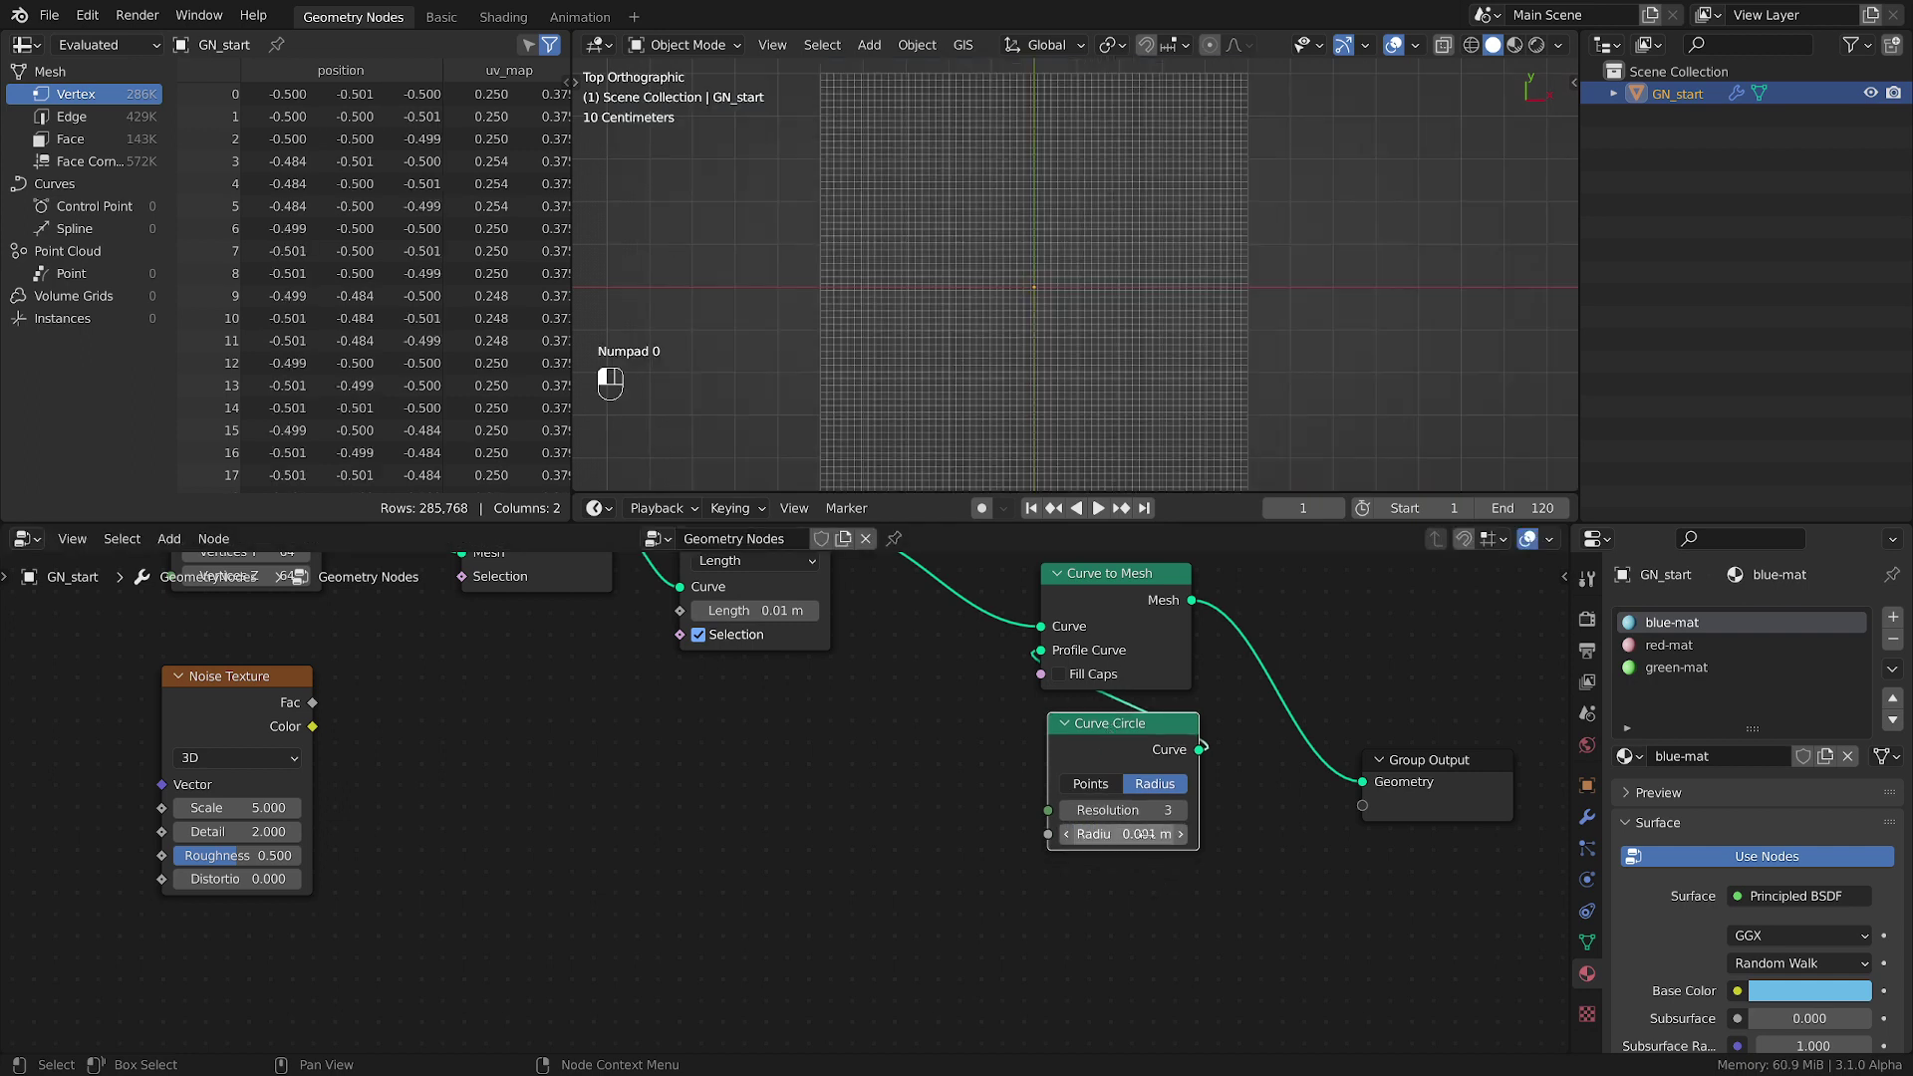
# - Insert a Set Material node between Curve to Mesh and Group Output and assign green-mat to it
pyautogui.hotkey('shift', 'a')
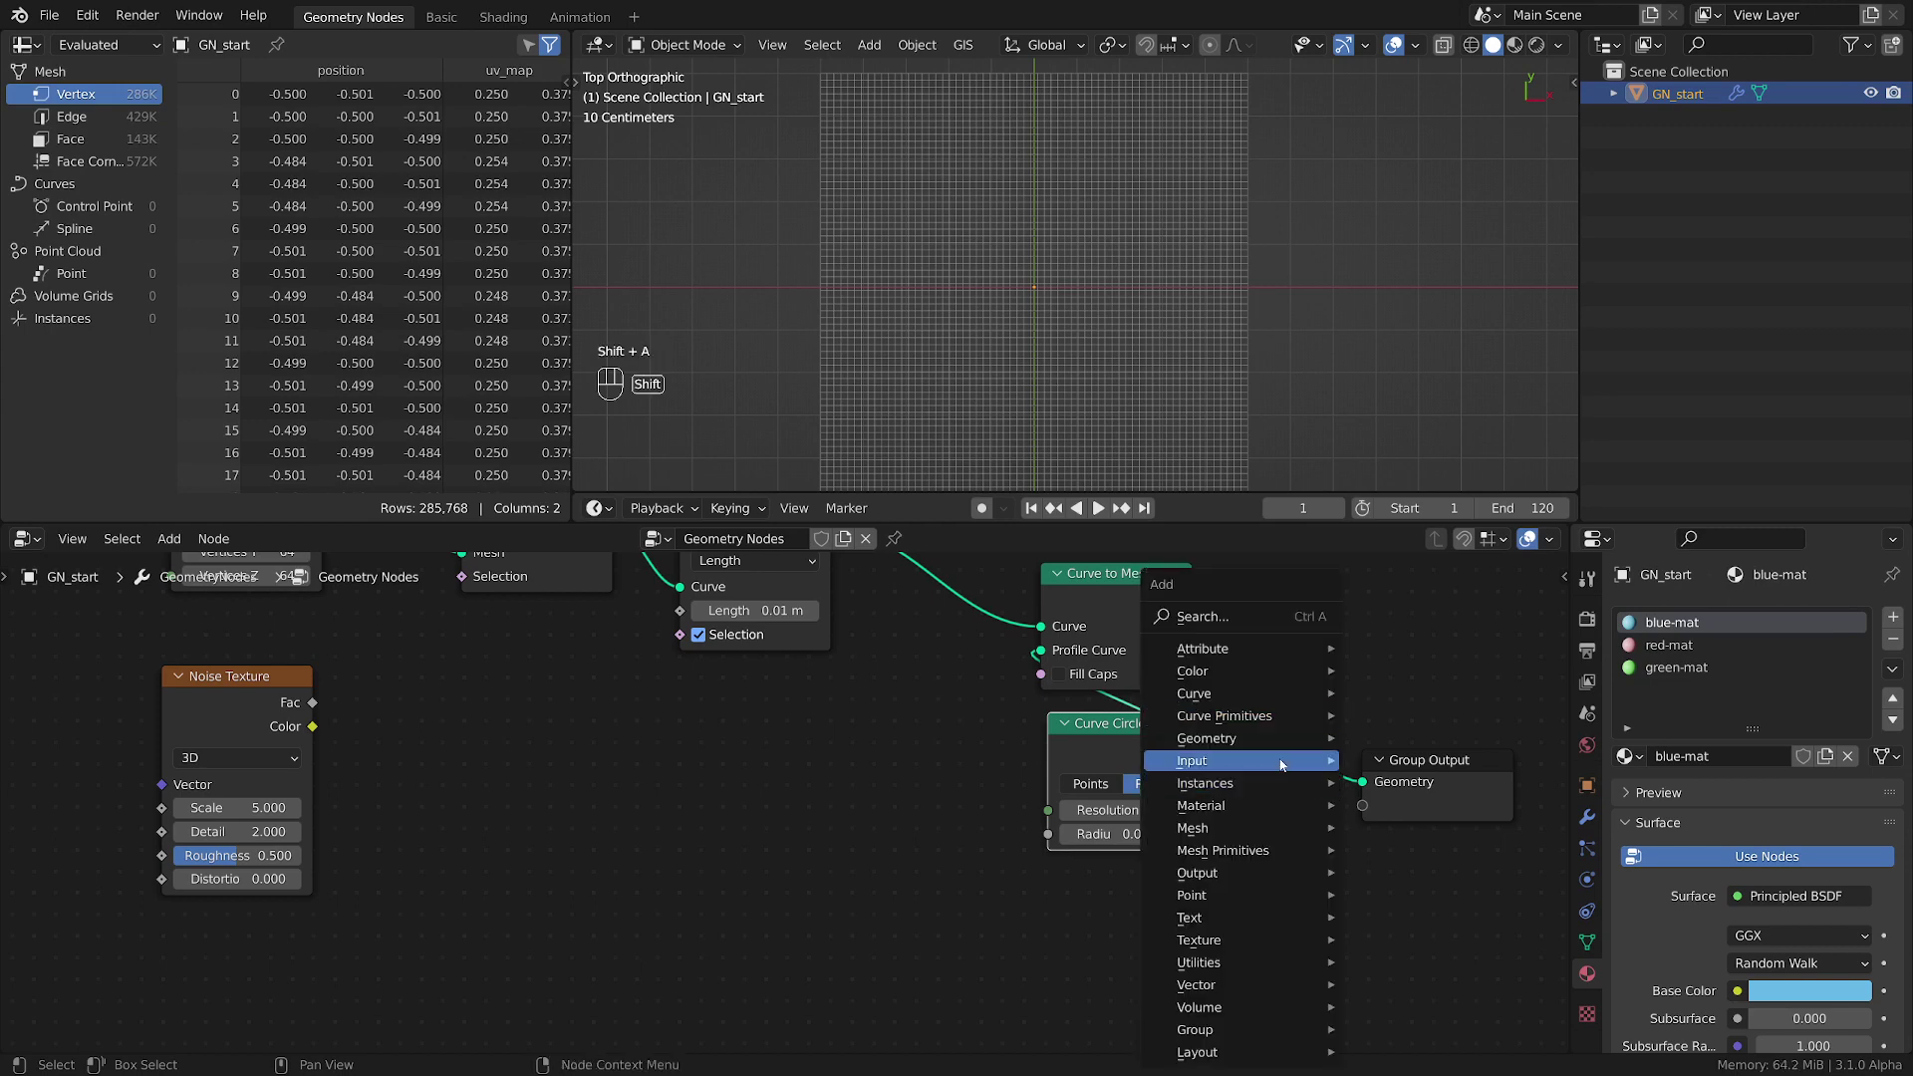
pyautogui.moveTo(1221, 807)
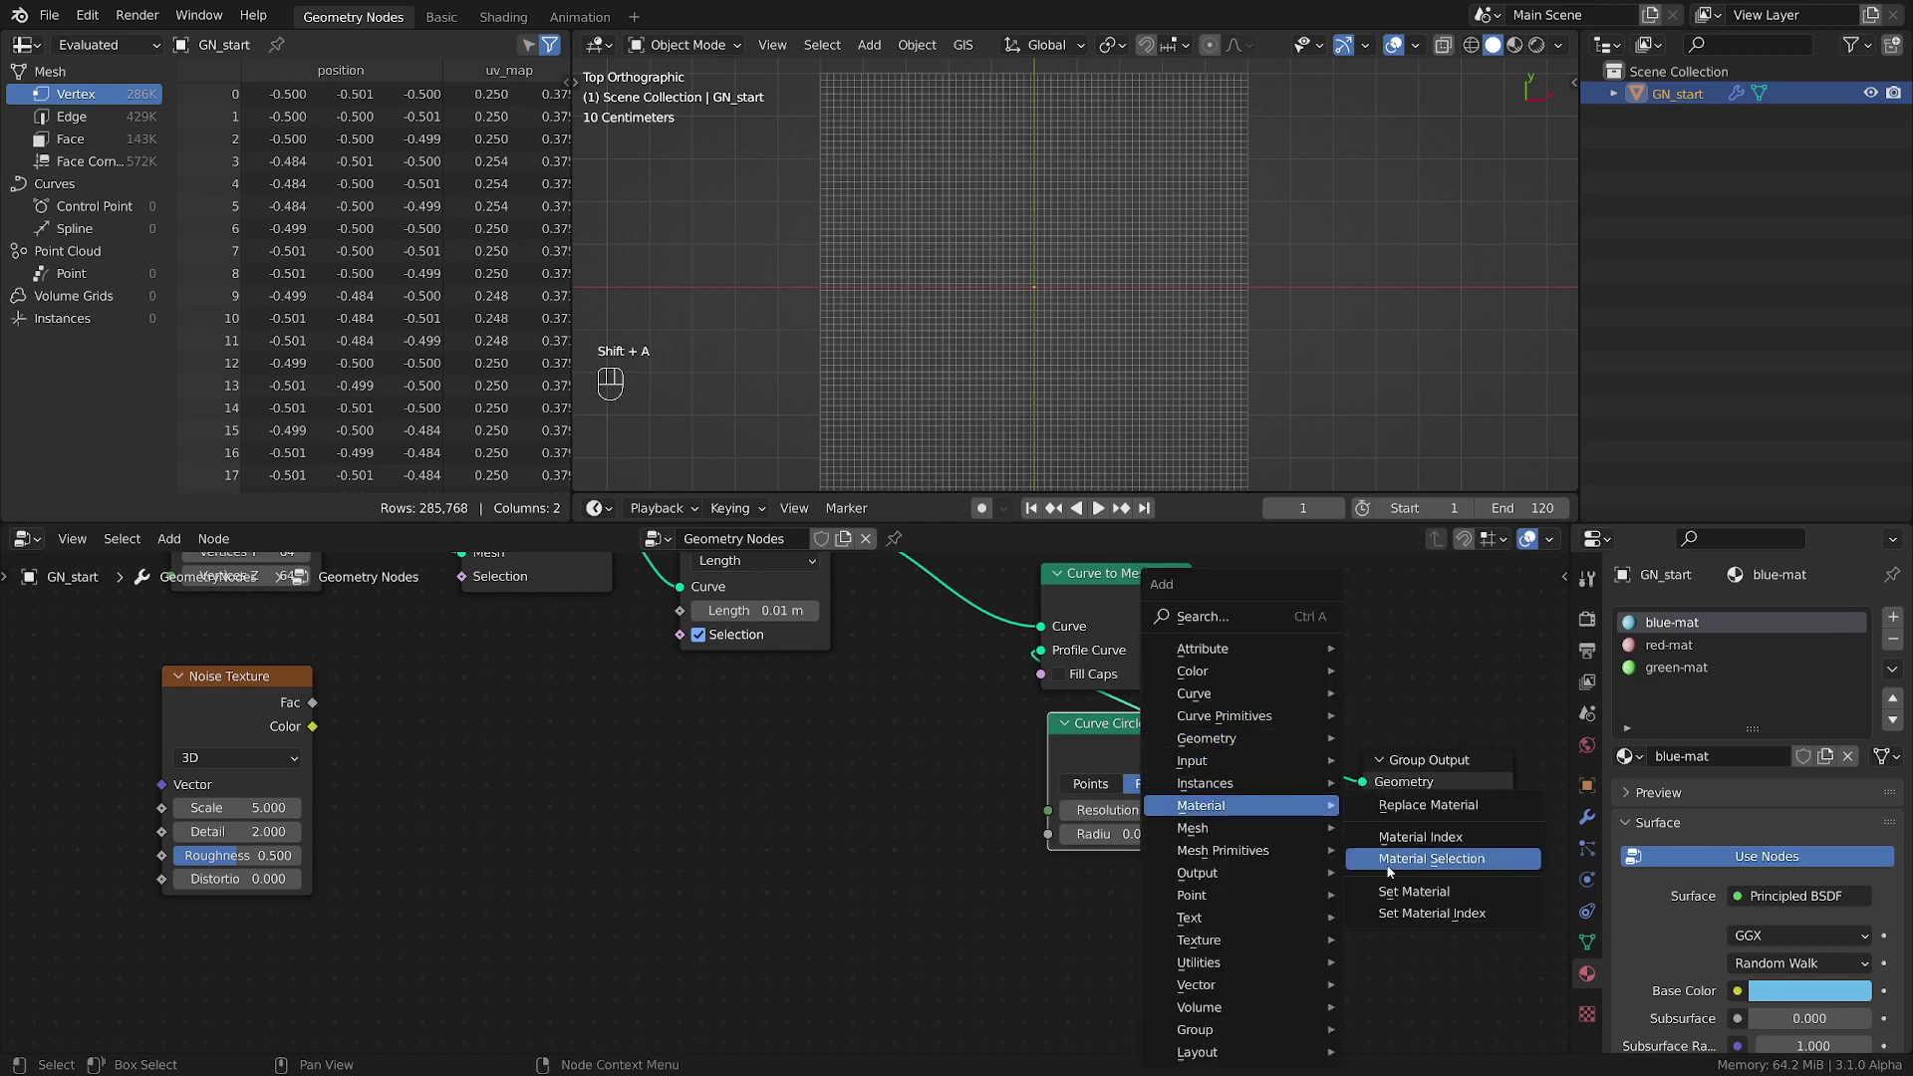
pyautogui.click(1414, 891)
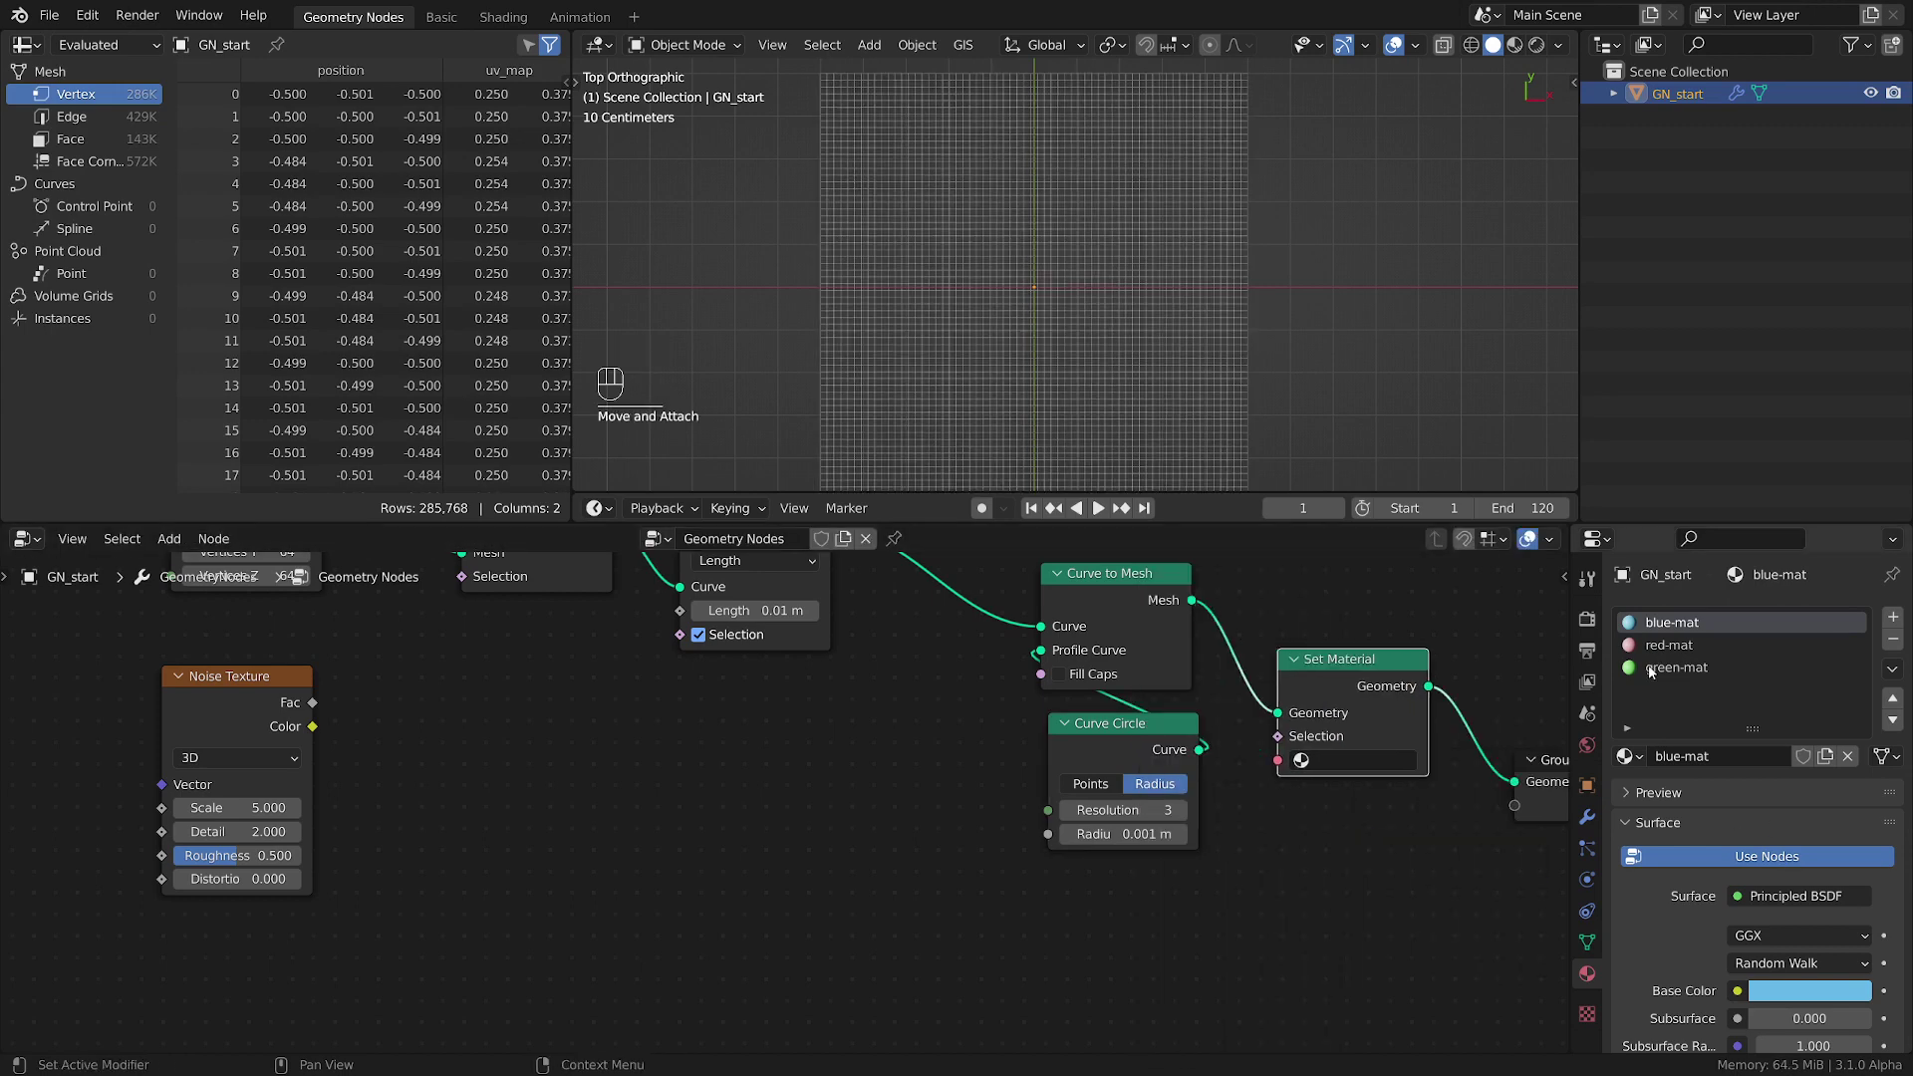
pyautogui.click(1341, 755)
pyautogui.click(1342, 763)
pyautogui.click(1340, 815)
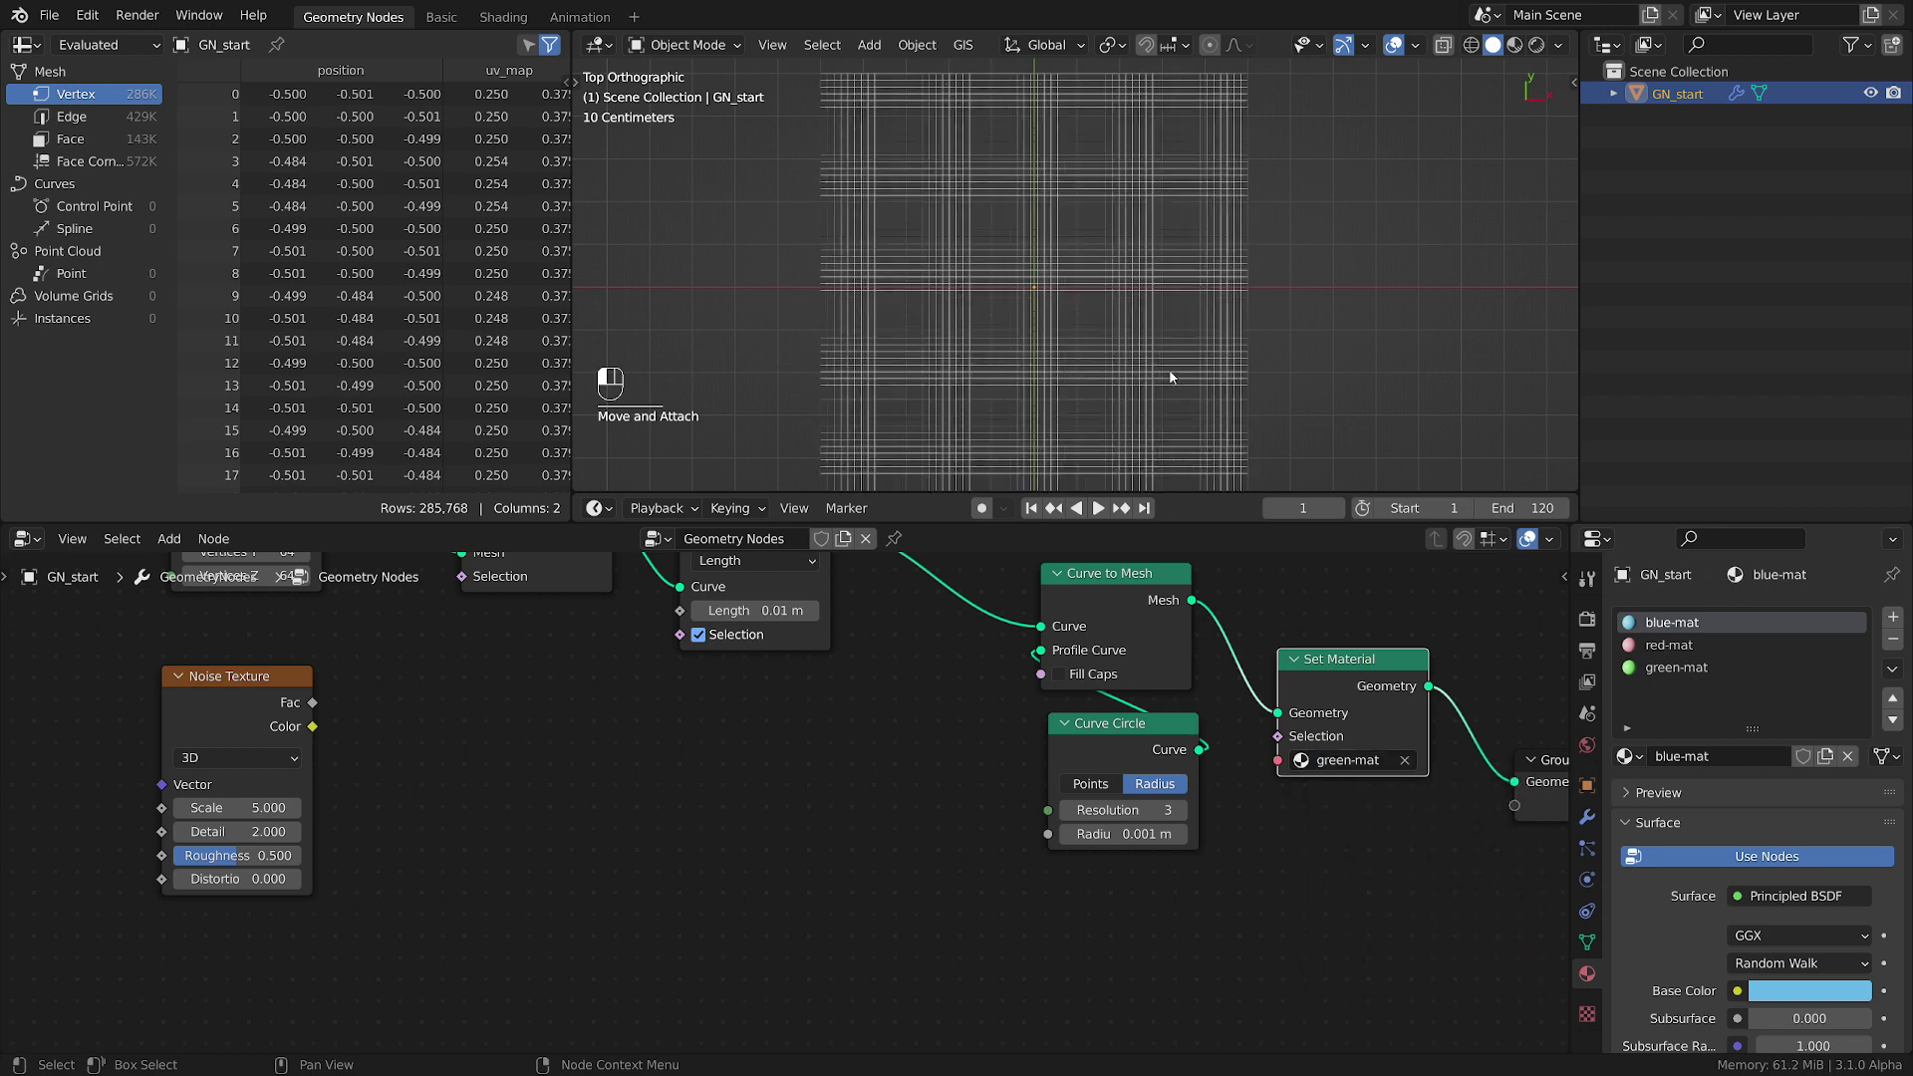
# - Switch the 3D viewport to Material Preview shading and look at the wire cube from the front
pyautogui.press('z')
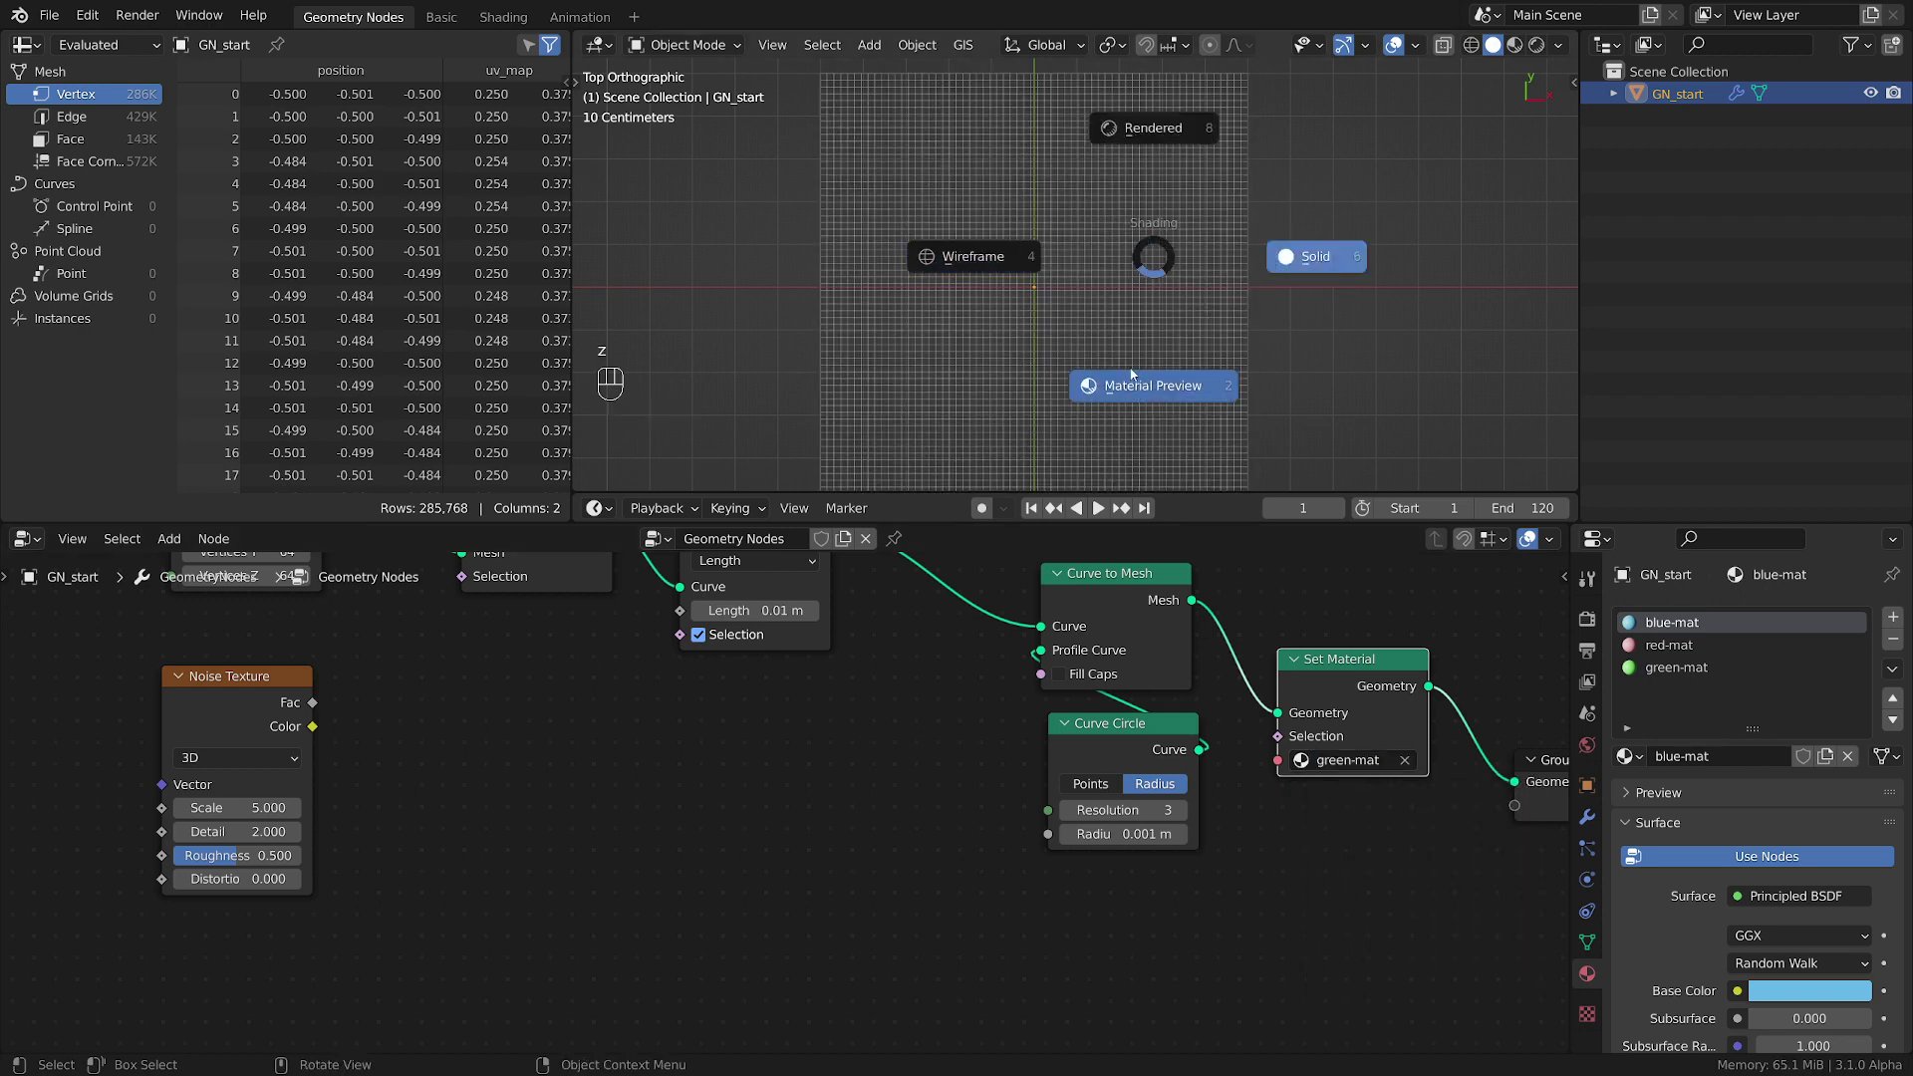
pyautogui.click(1132, 375)
pyautogui.moveTo(1077, 252)
pyautogui.mouseDown(button='middle')
pyautogui.moveTo(1180, 215)
pyautogui.moveTo(1085, 115)
pyautogui.moveTo(1093, 281)
pyautogui.mouseUp(button='middle')
pyautogui.press('`')
pyautogui.click(1083, 256)
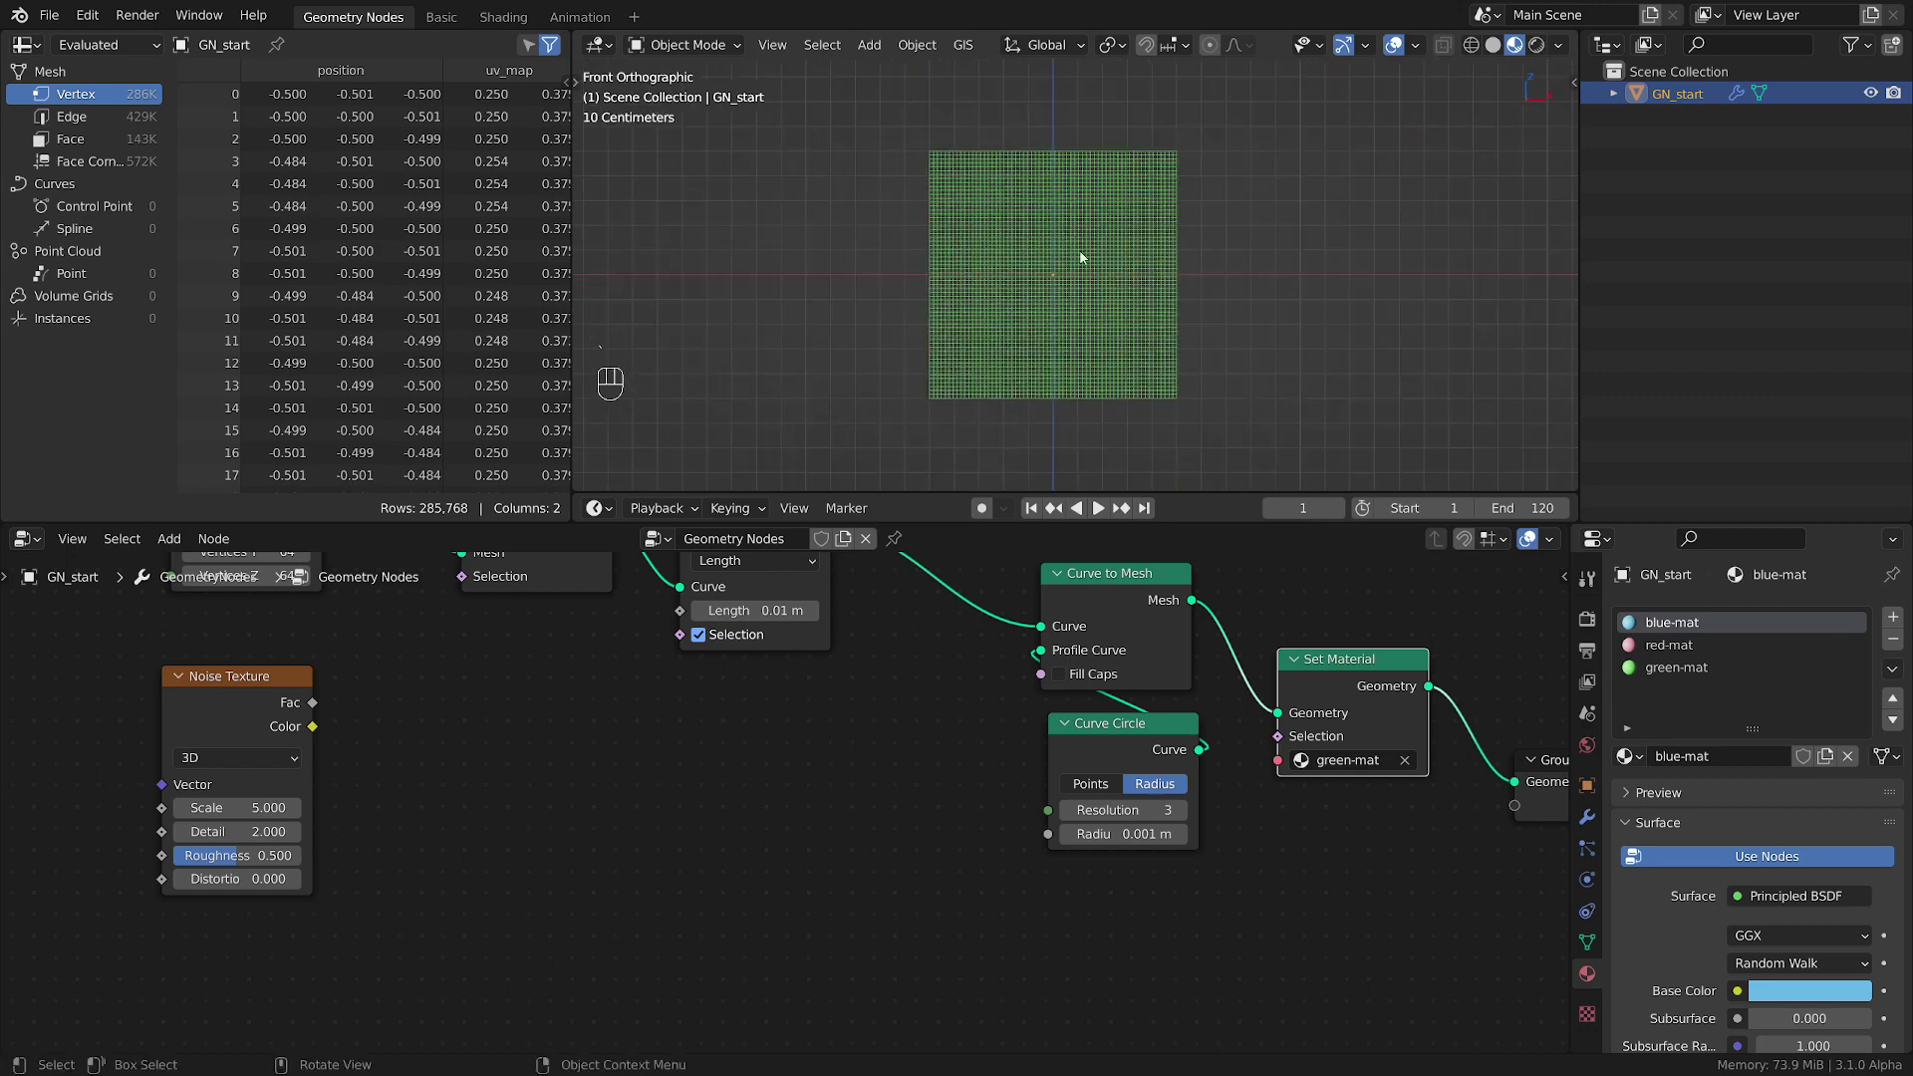
pyautogui.scroll(3, 1080, 256)
# - Join Curve to Mesh, Curve Circle, Set Material and Group Output in a frame and move it away from Resample Curve
pyautogui.scroll(-3, 708, 777)
pyautogui.moveTo(708, 777); pyautogui.dragTo(1031, 903, button='middle')
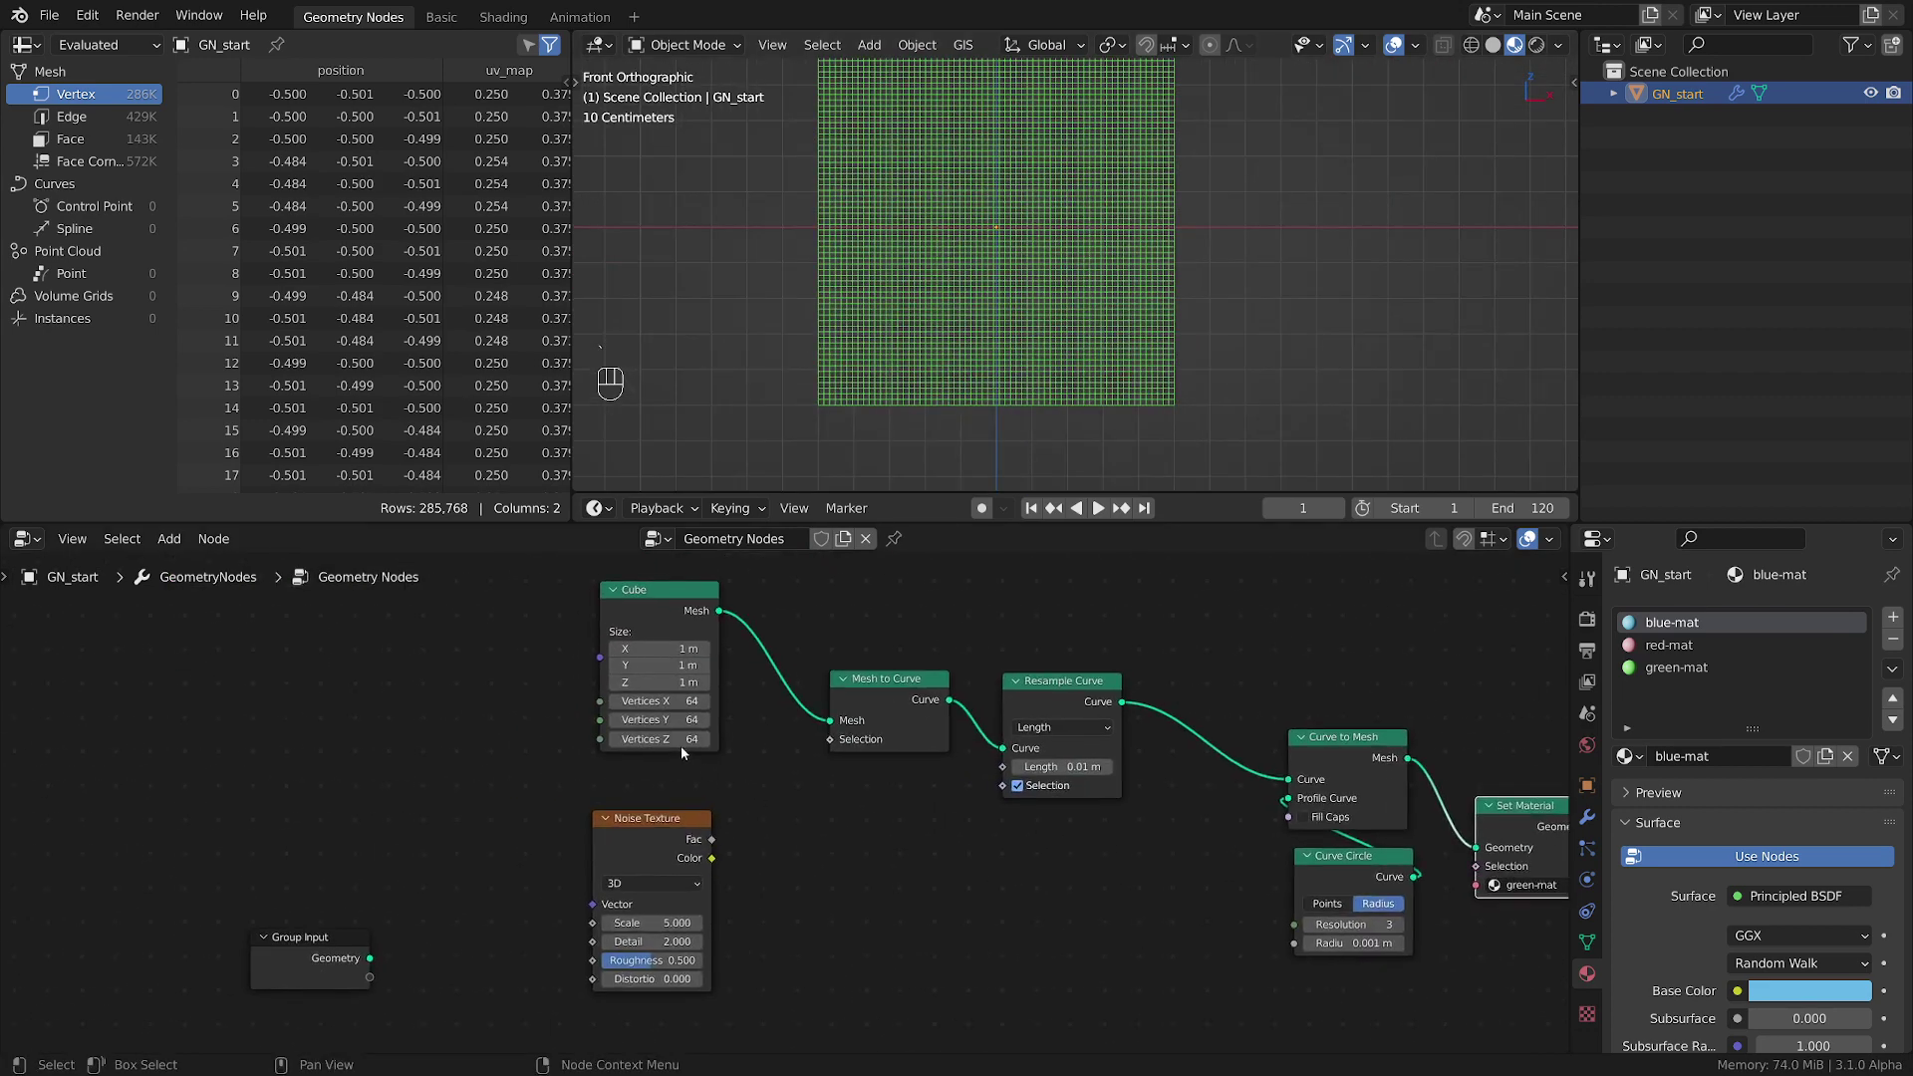
pyautogui.moveTo(554, 790); pyautogui.dragTo(538, 801, button='middle')
pyautogui.moveTo(1023, 899); pyautogui.dragTo(607, 786, button='middle')
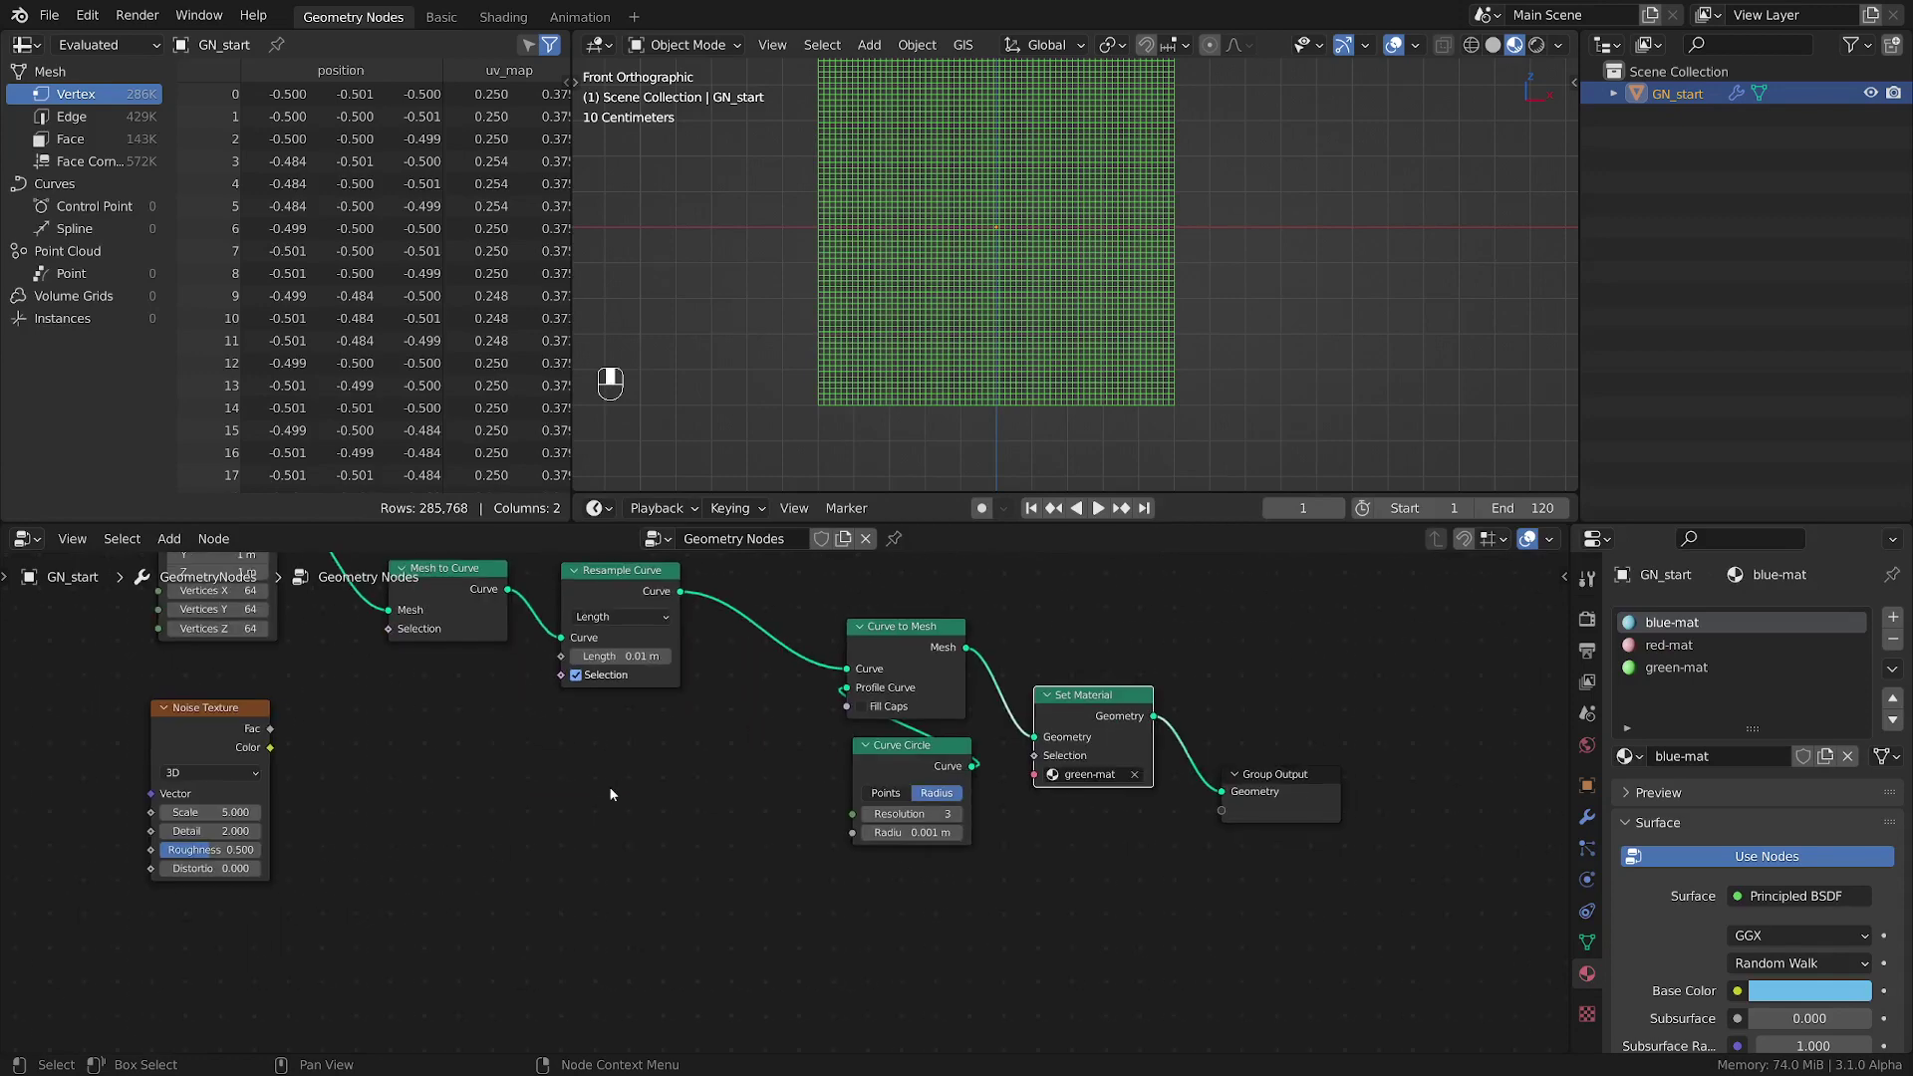
pyautogui.scroll(-1, 609, 786)
pyautogui.moveTo(820, 572); pyautogui.dragTo(1228, 963)
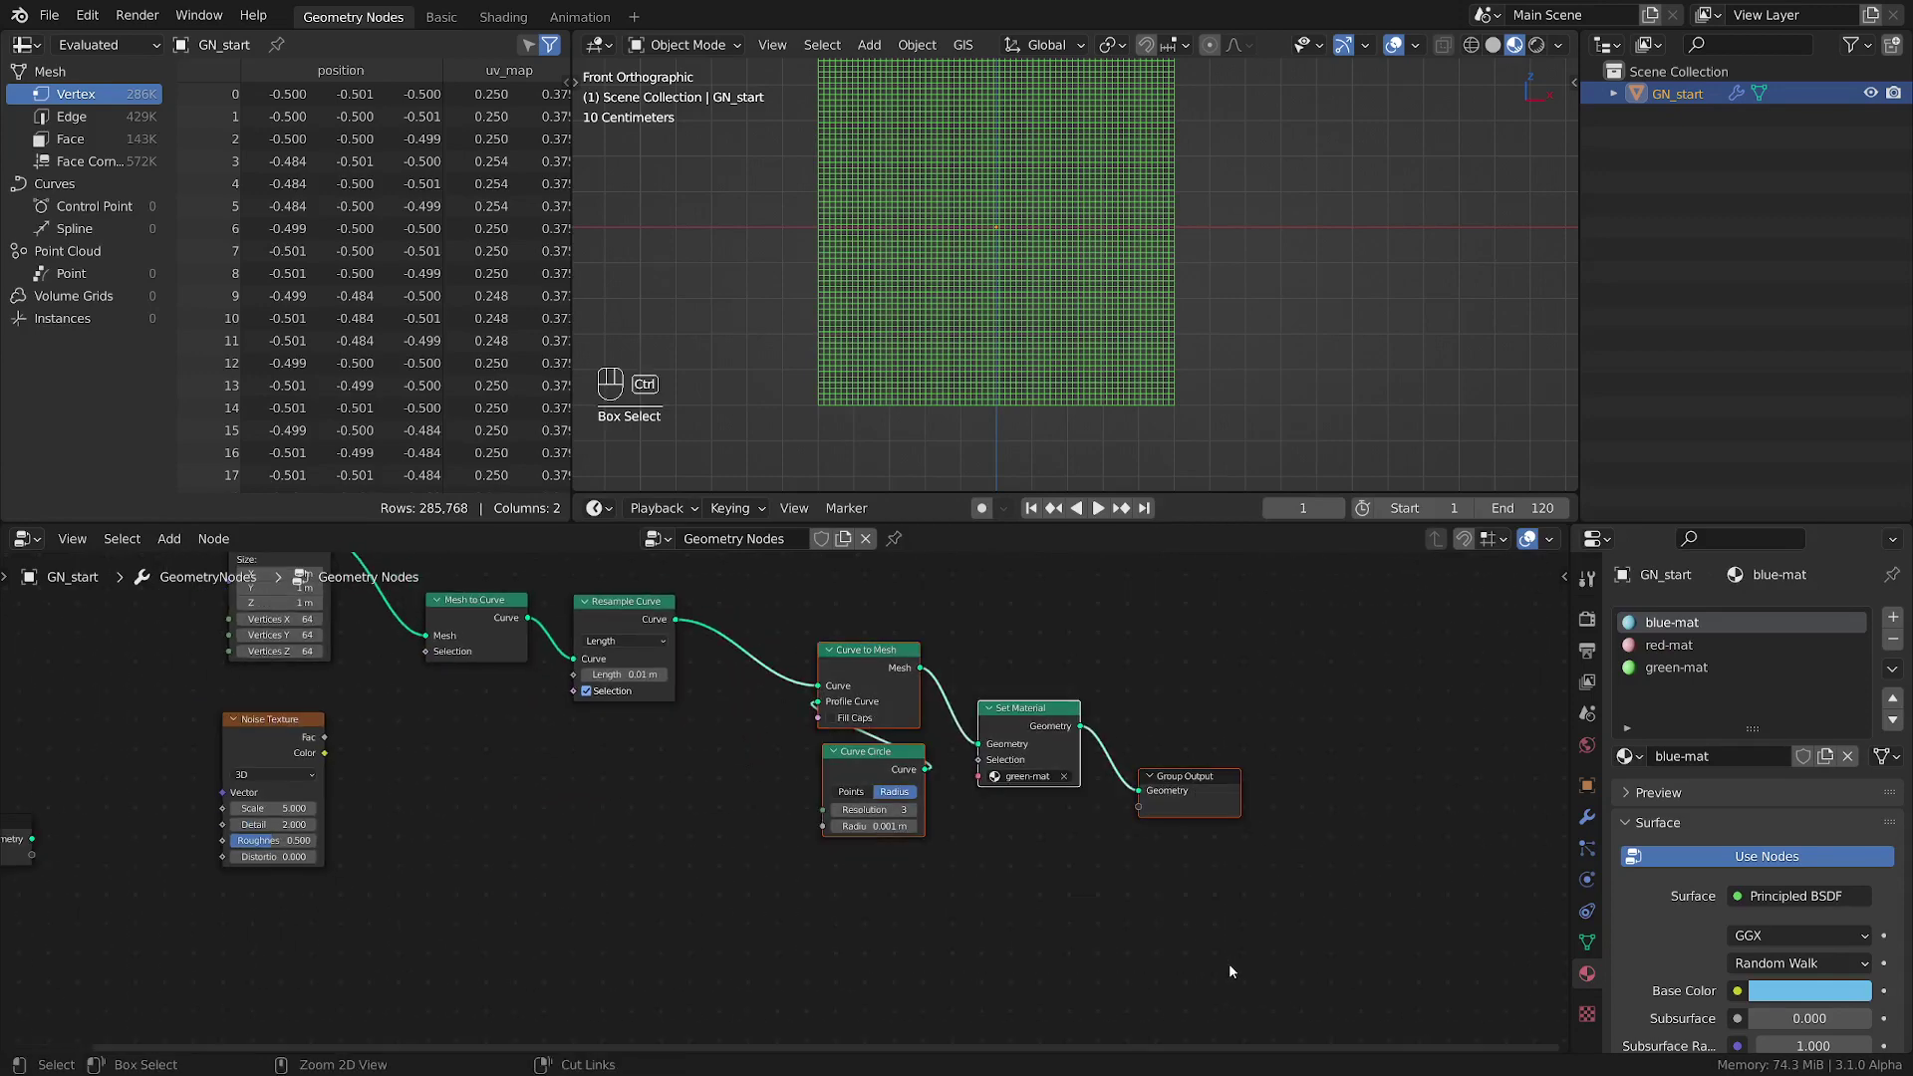
pyautogui.hotkey('ctrl', 'j')
pyautogui.moveTo(1122, 697); pyautogui.dragTo(1403, 733)
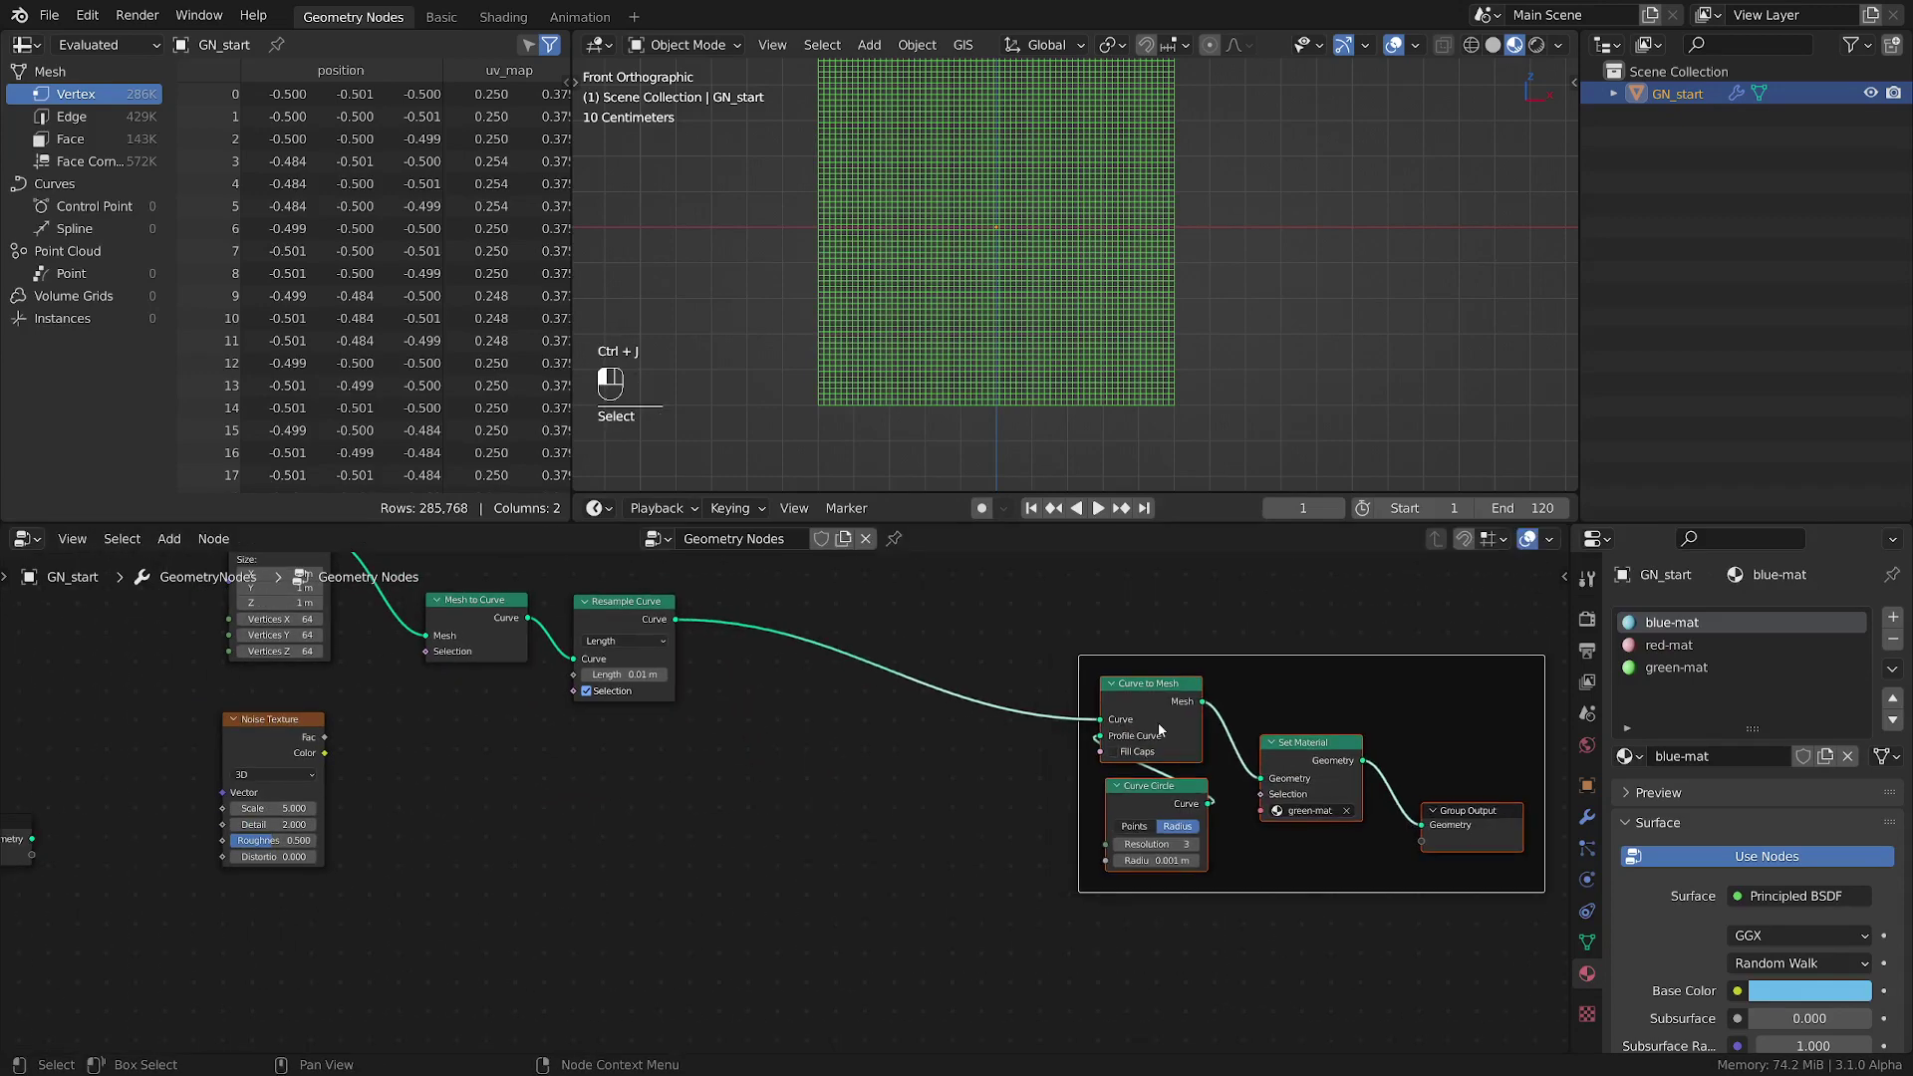
# - Join the Cube, Mesh to Curve and Resample Curve nodes in a frame and shift it further from the output frame
pyautogui.moveTo(255, 721); pyautogui.dragTo(187, 768)
pyautogui.moveTo(597, 823); pyautogui.dragTo(969, 932, button='middle')
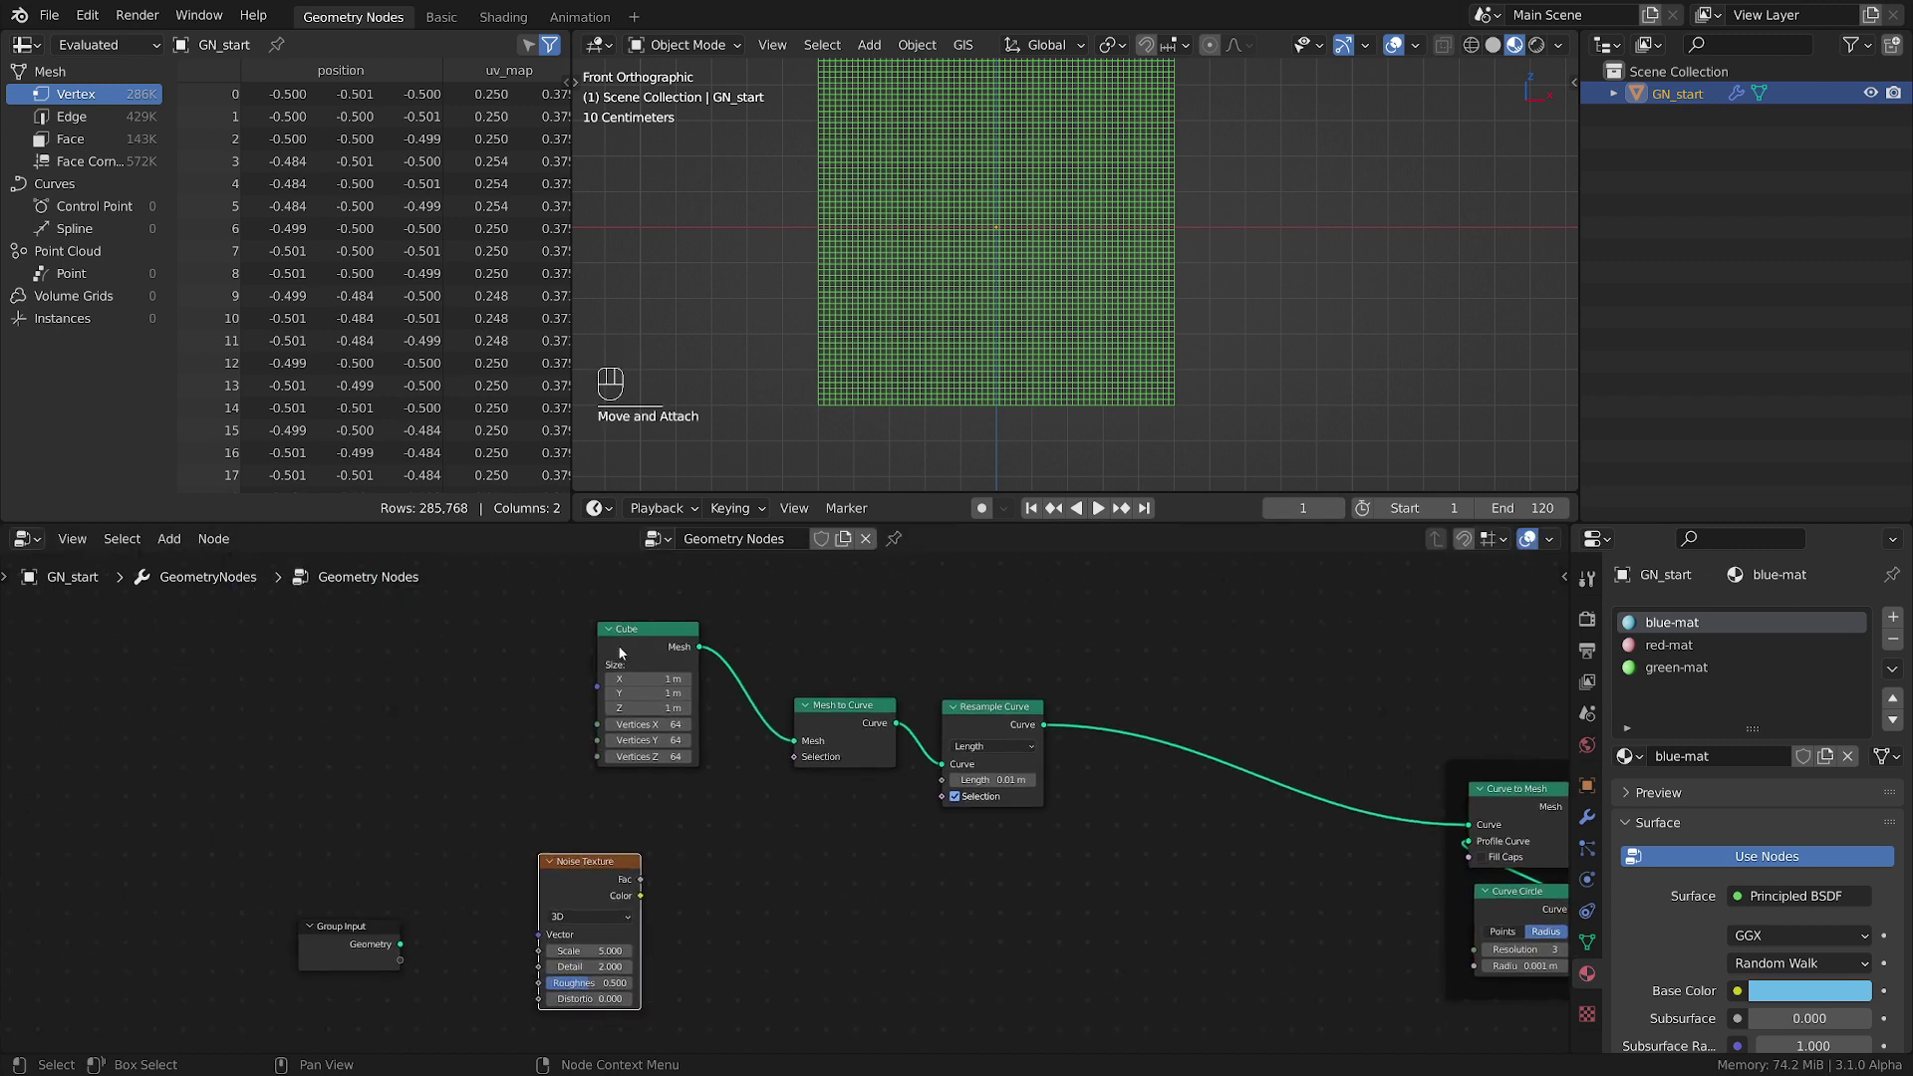
pyautogui.scroll(-1, 619, 649)
pyautogui.moveTo(601, 618); pyautogui.dragTo(1113, 832)
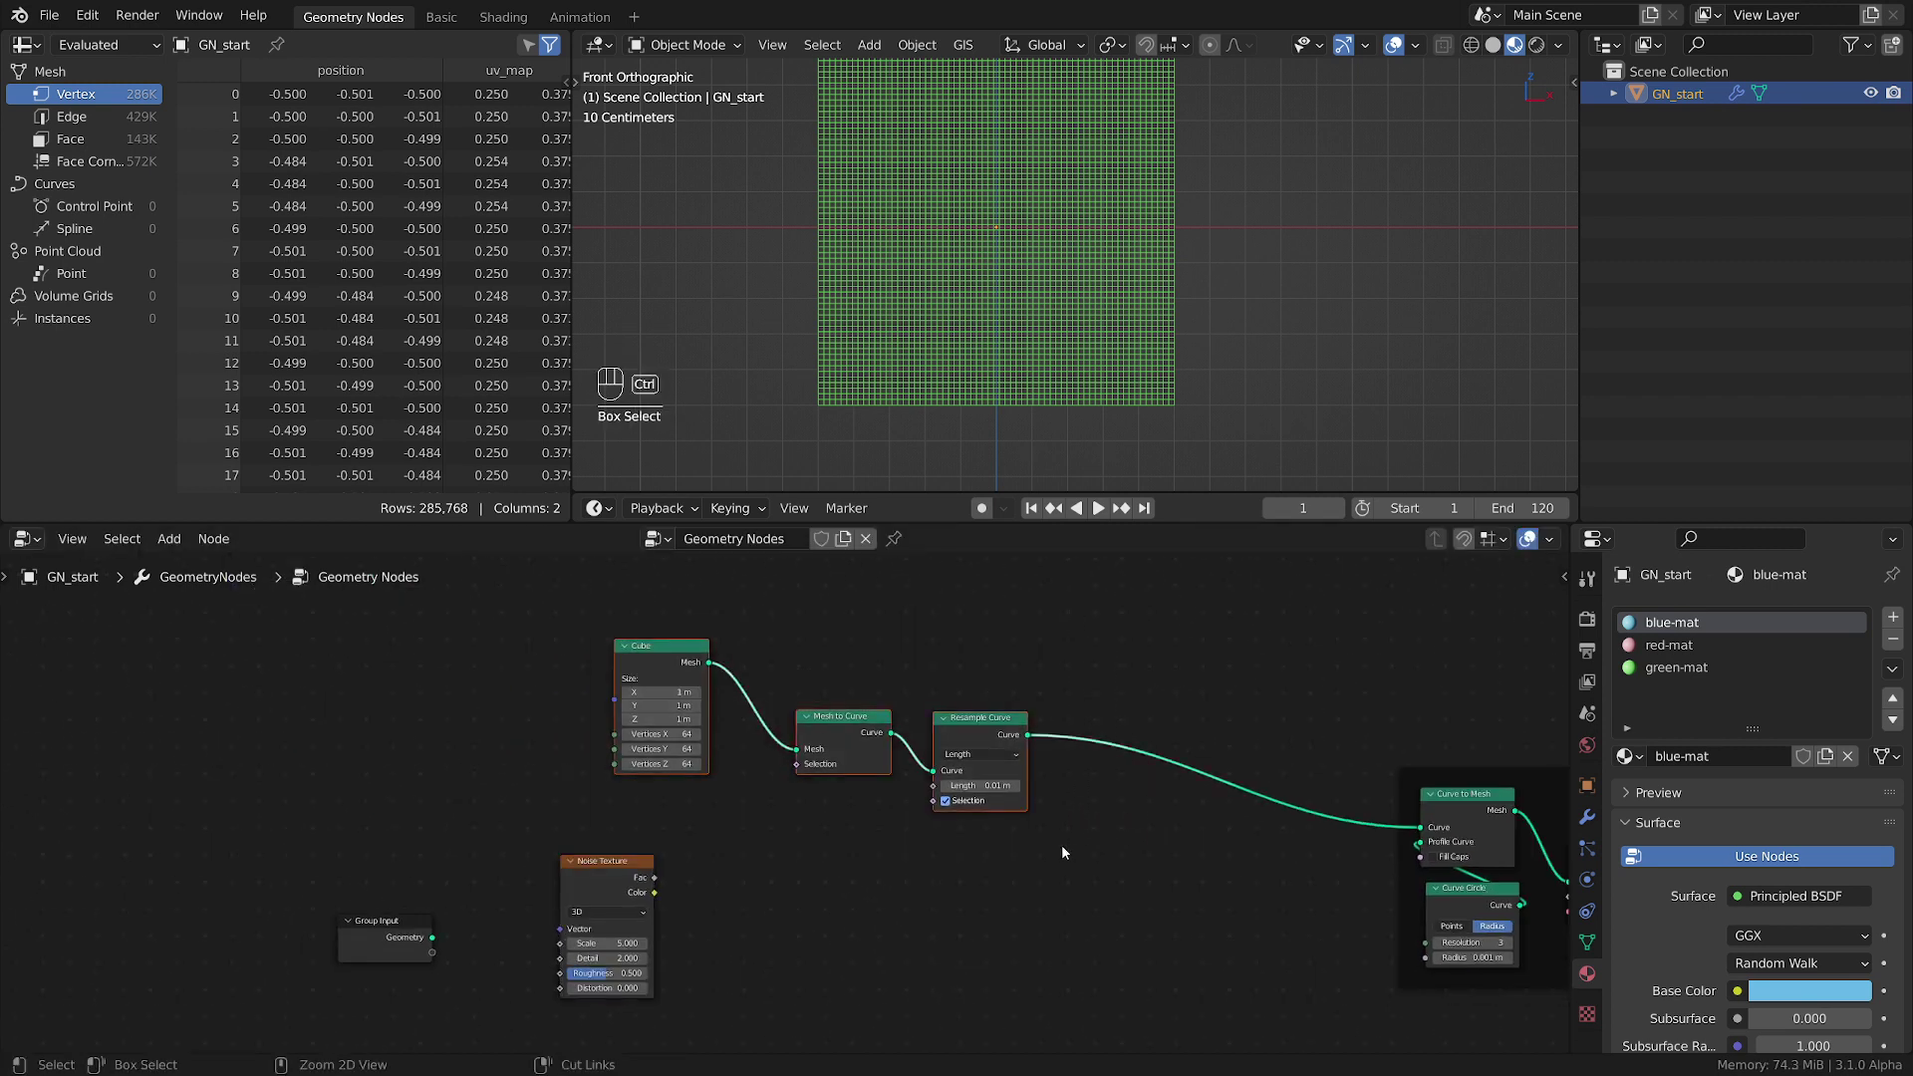
pyautogui.hotkey('ctrl', 'j')
pyautogui.moveTo(860, 672); pyautogui.dragTo(470, 675)
# - Delete the unused Group Input node and place the Noise Texture node below the Cube frame
pyautogui.moveTo(930, 958); pyautogui.dragTo(953, 883, button='middle')
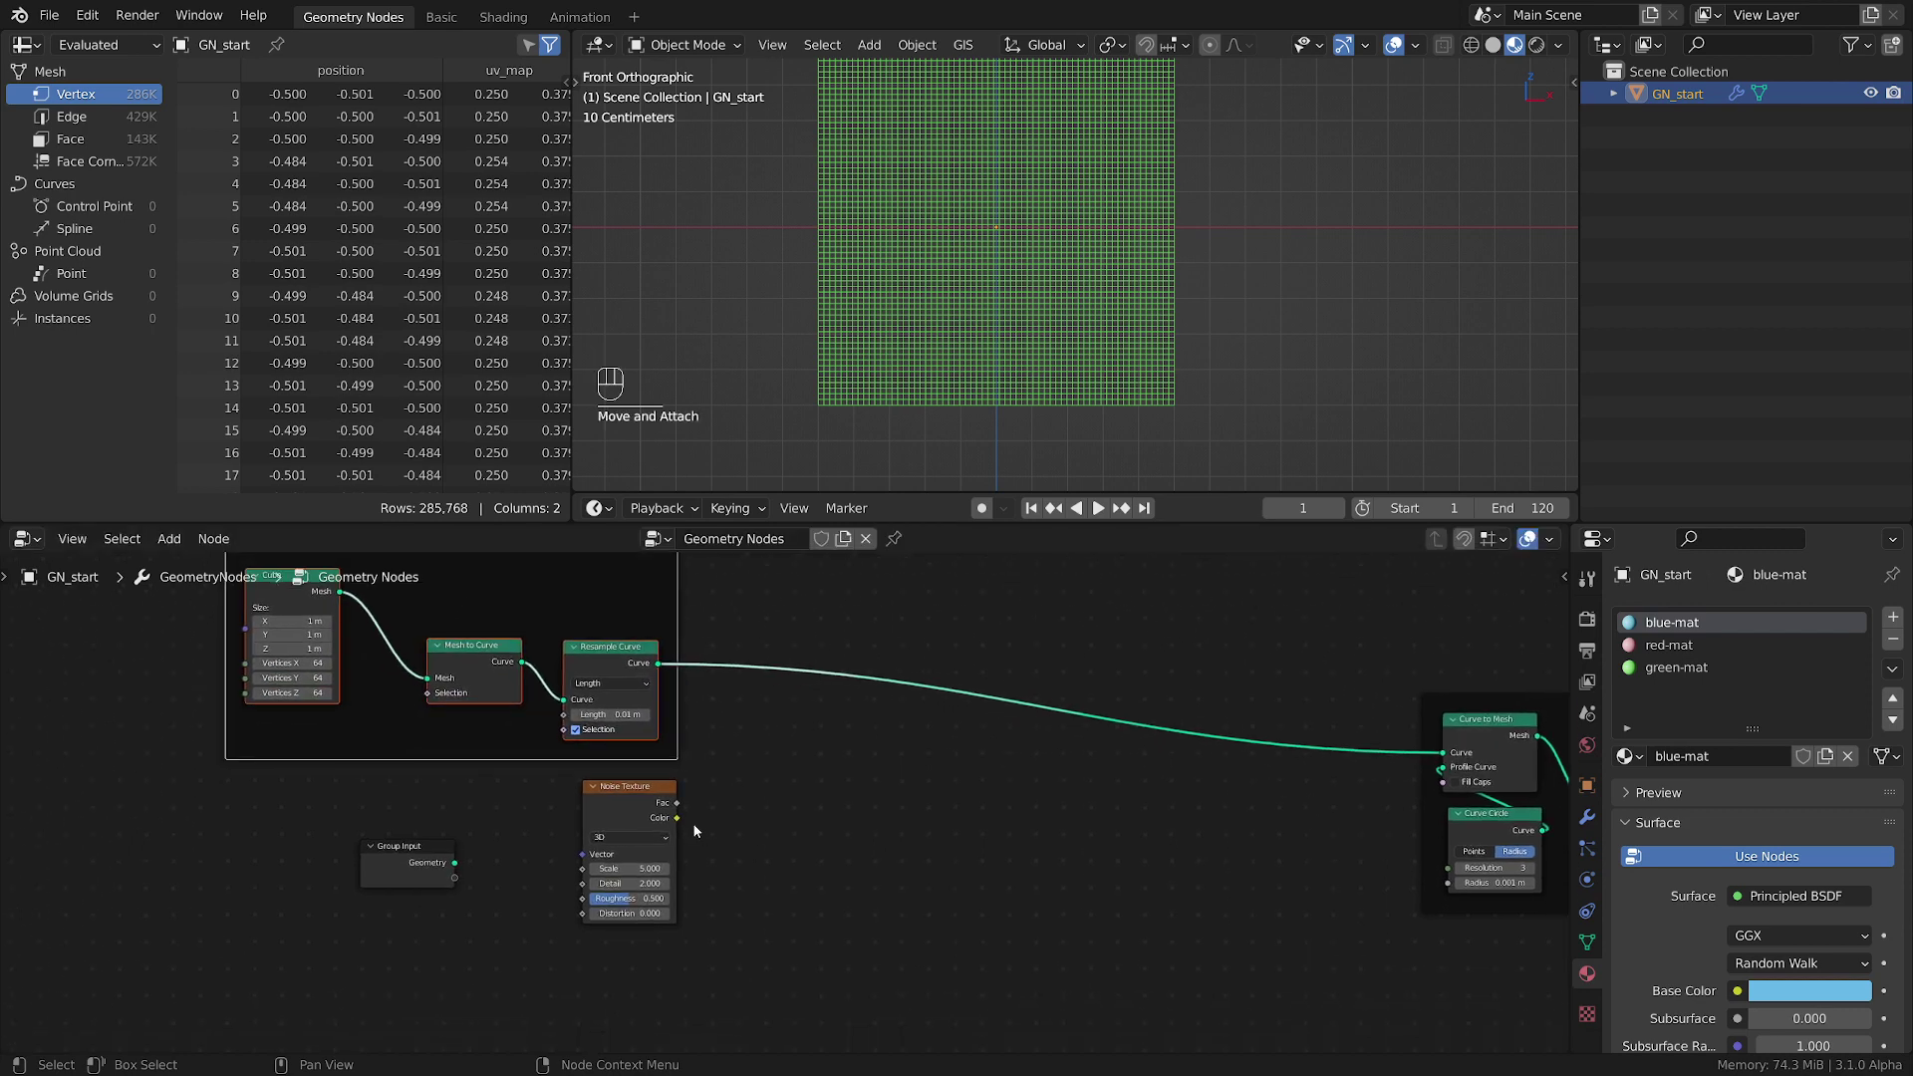
pyautogui.moveTo(625, 805); pyautogui.dragTo(595, 821)
pyautogui.moveTo(391, 857); pyautogui.dragTo(300, 857)
pyautogui.press('x')
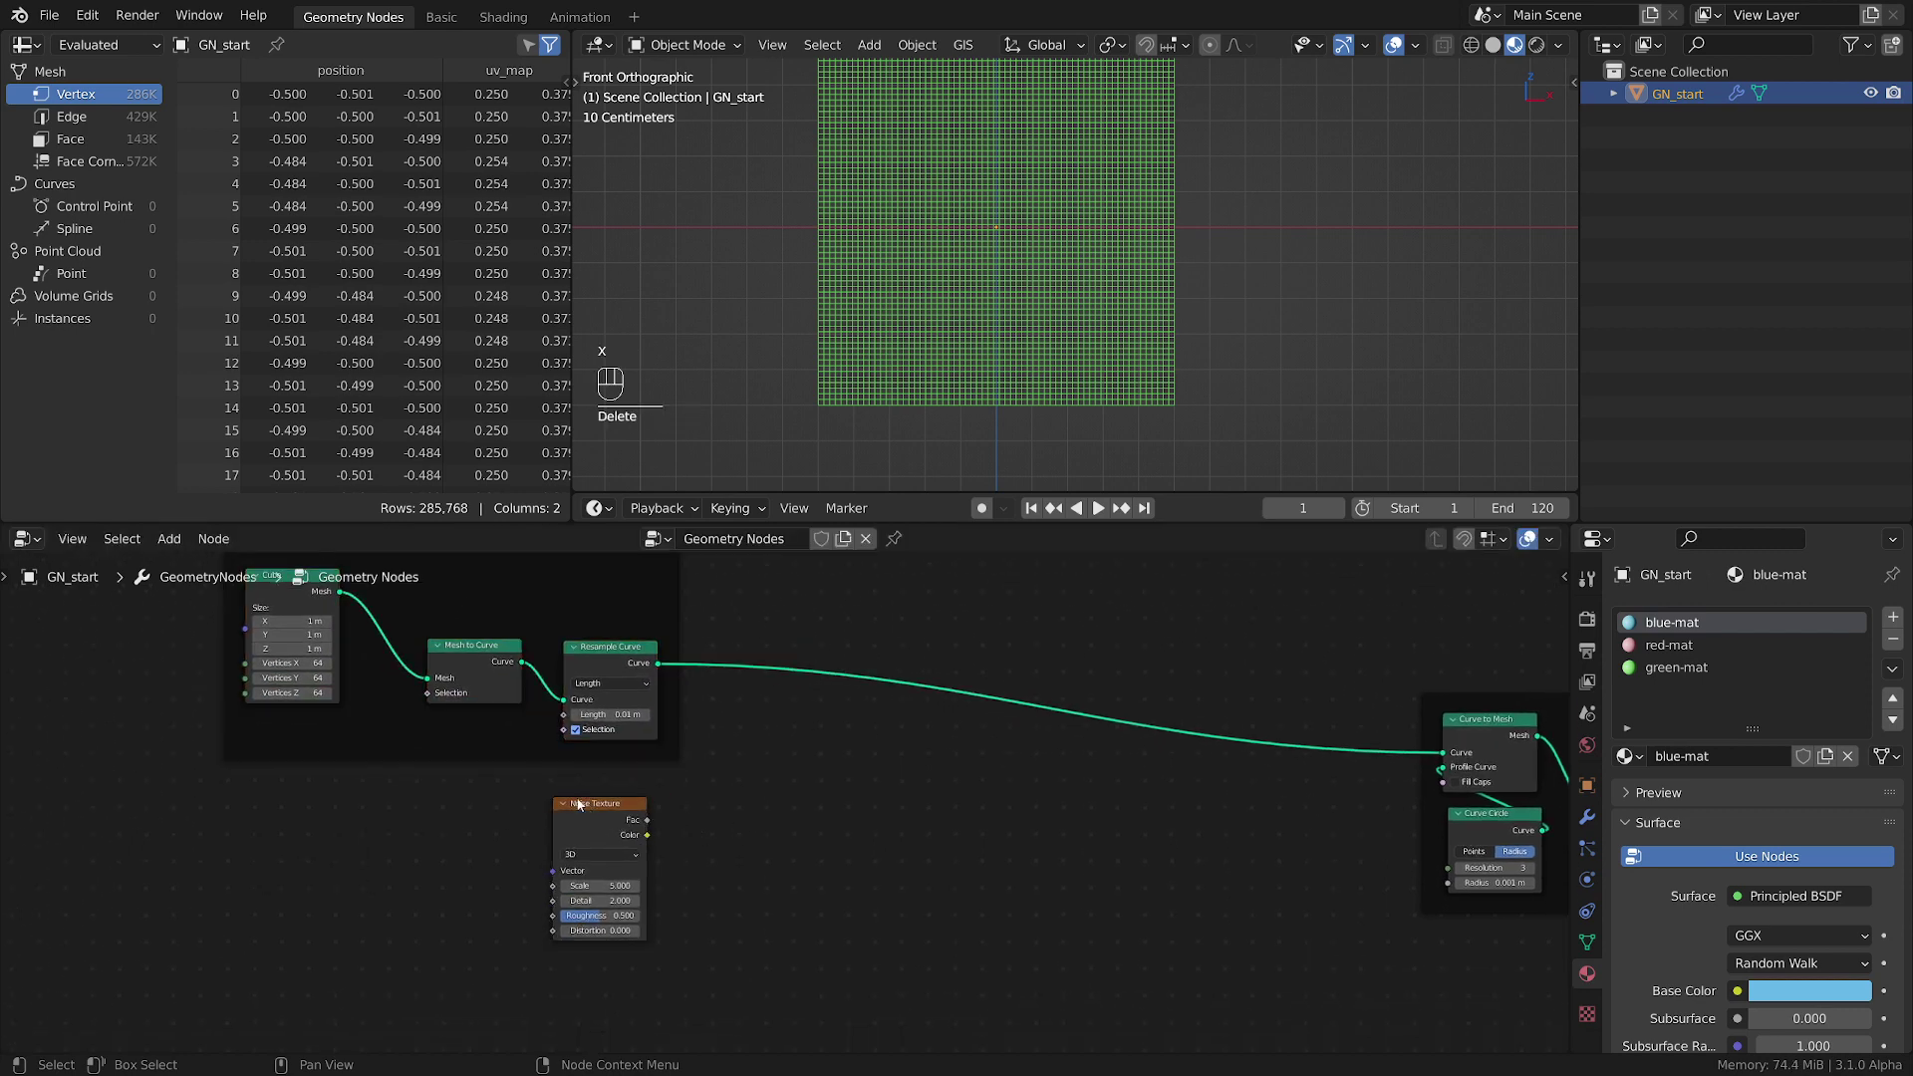
pyautogui.moveTo(588, 805); pyautogui.dragTo(488, 790)
# - Insert a Set Position node on the link between Resample Curve and Curve to Mesh
pyautogui.moveTo(851, 803); pyautogui.dragTo(899, 777, button='middle')
pyautogui.hotkey('shift', 'a')
pyautogui.moveTo(769, 751)
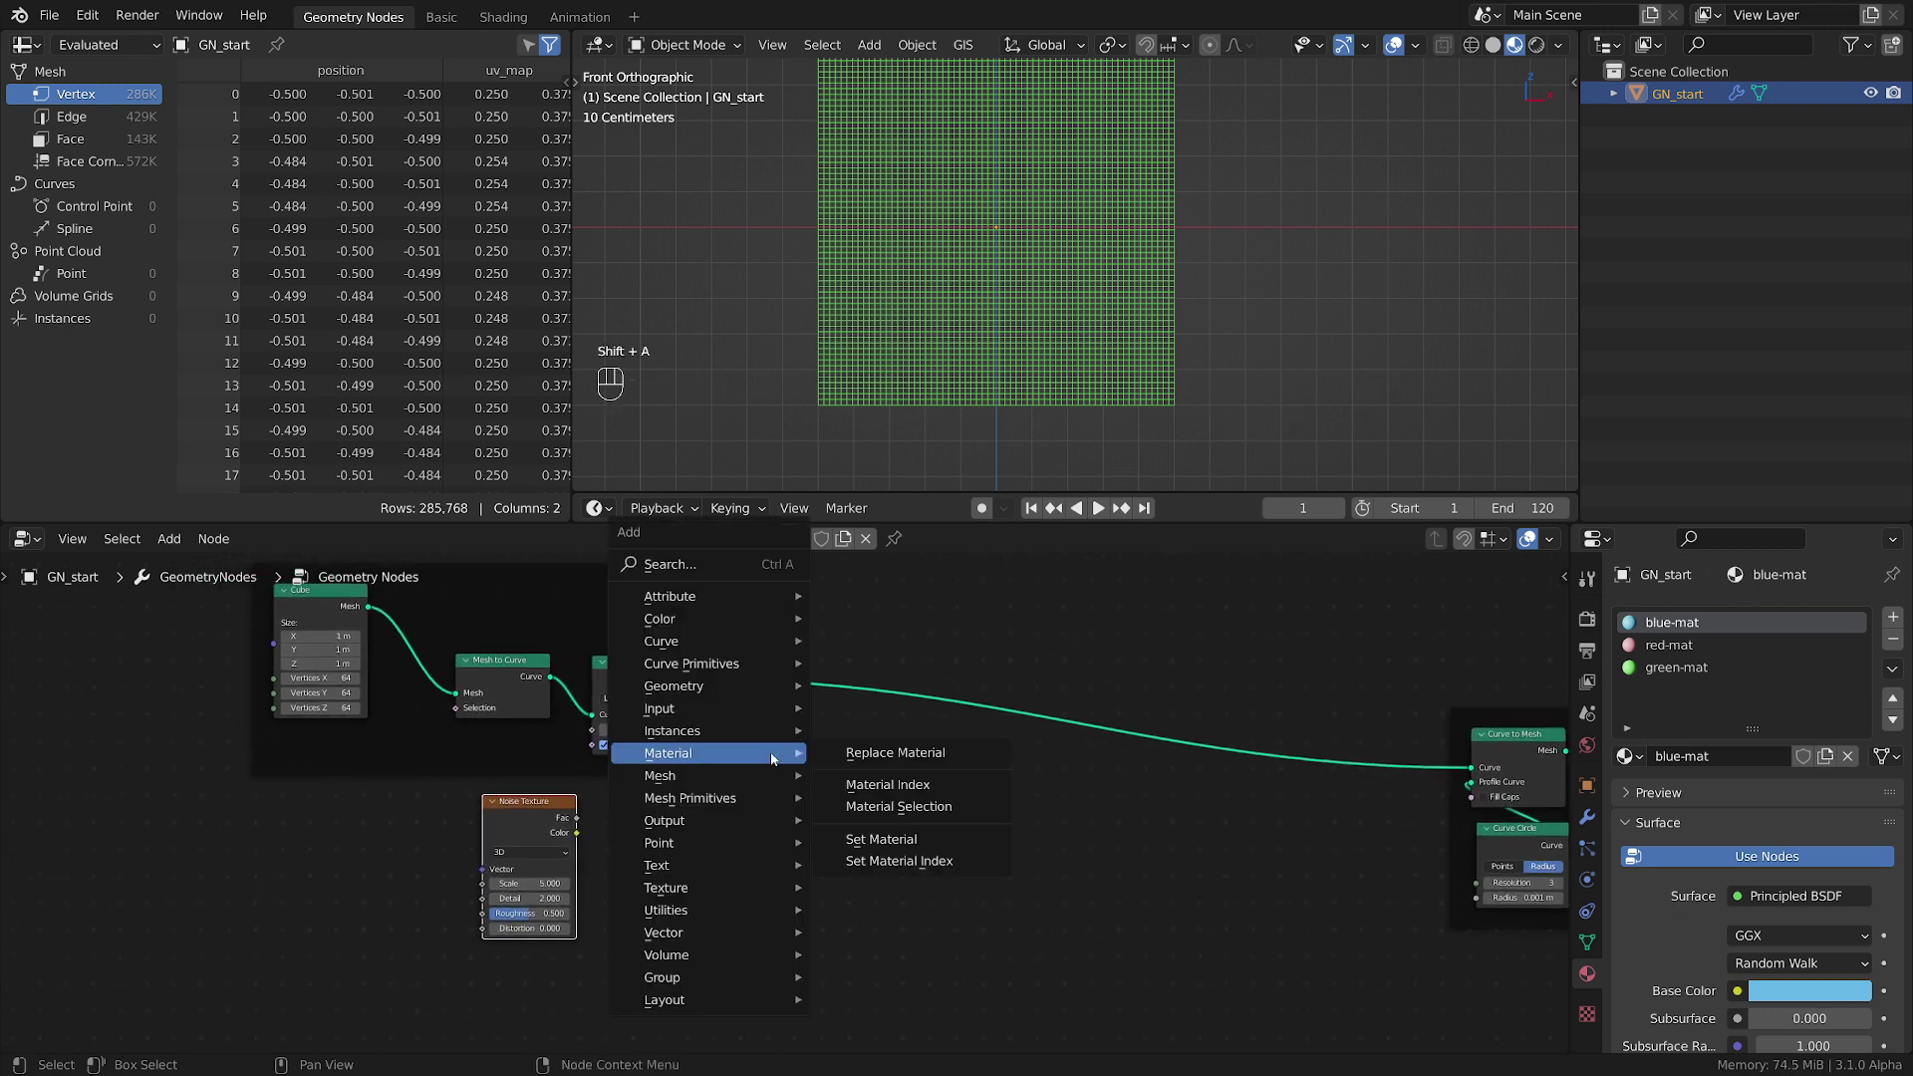
pyautogui.moveTo(723, 689)
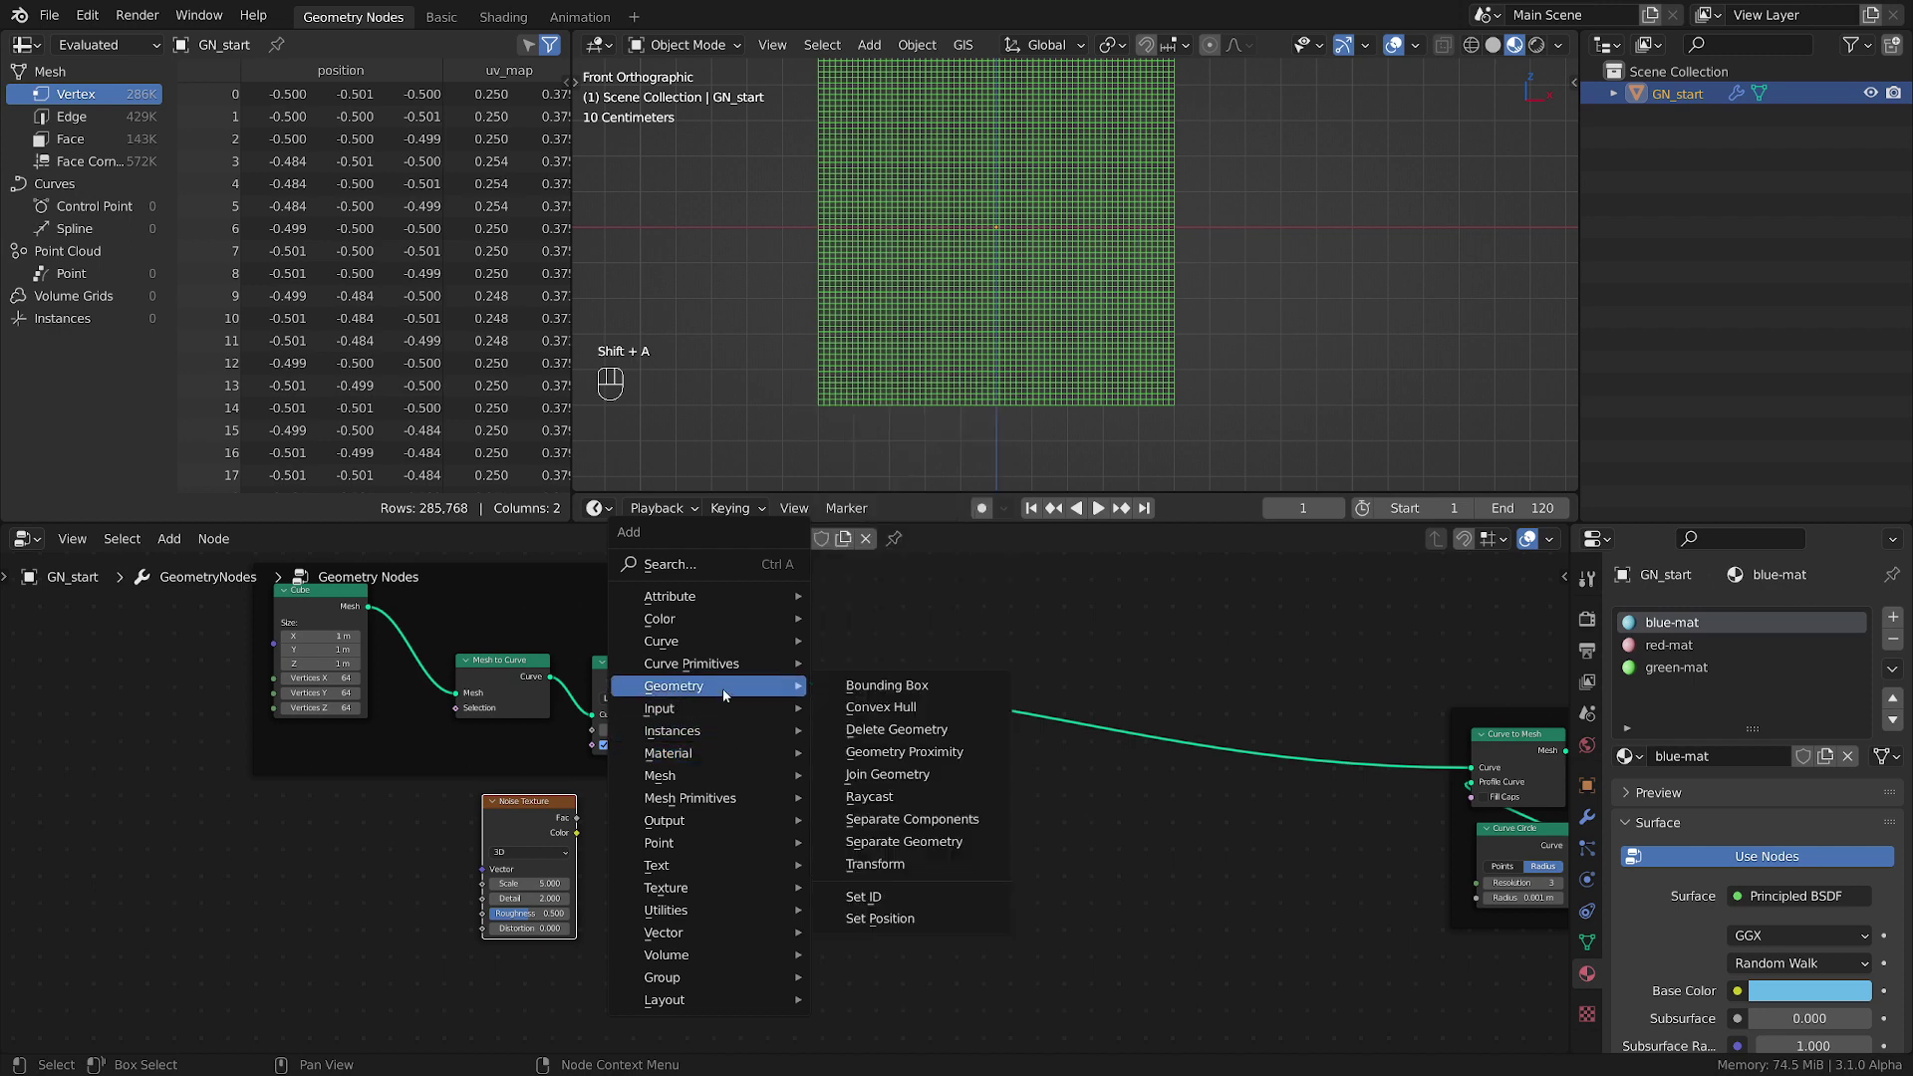
pyautogui.click(881, 917)
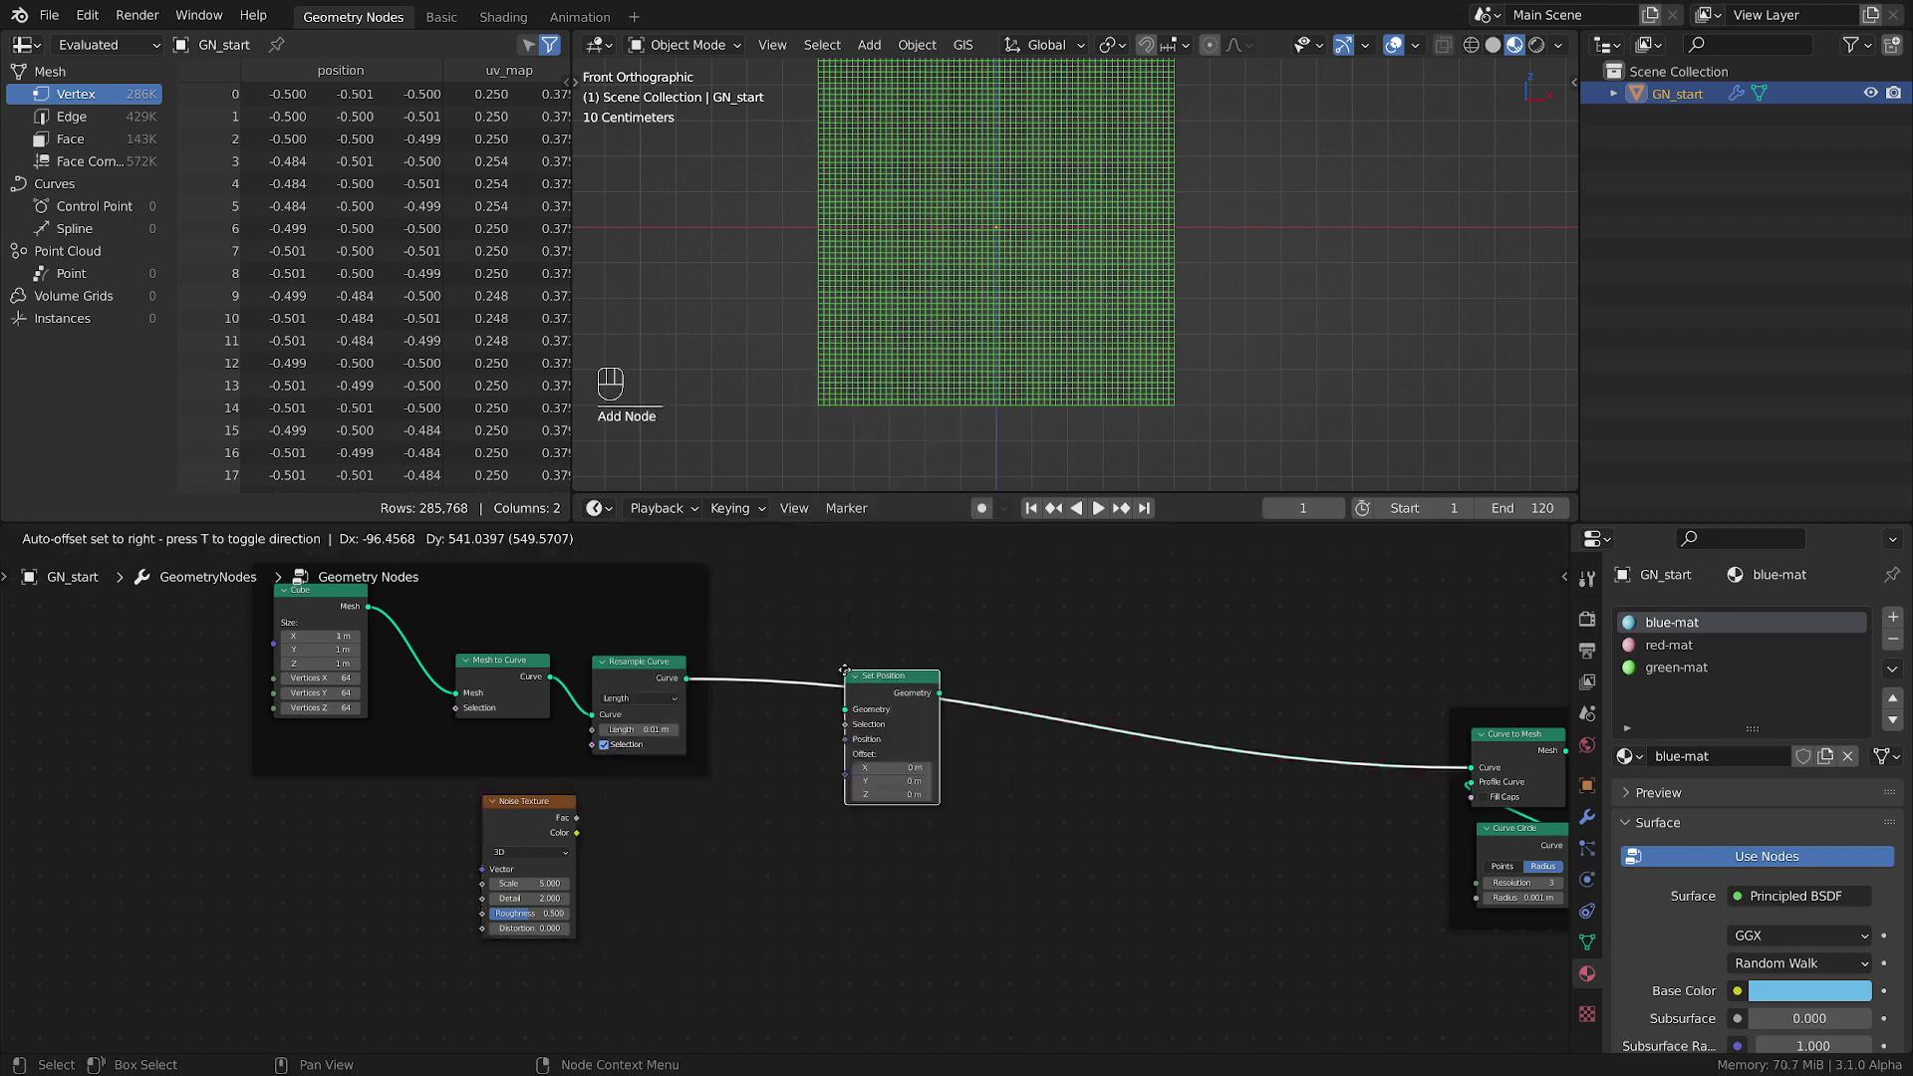
pyautogui.click(840, 664)
# - Connect the Noise Texture's Color output to Set Position's Offset and move Set Position further from Resample Curve
pyautogui.moveTo(780, 805); pyautogui.dragTo(946, 765, button='middle')
pyautogui.moveTo(701, 760); pyautogui.dragTo(674, 775)
pyautogui.scroll(2, 1031, 793)
pyautogui.moveTo(944, 785); pyautogui.dragTo(807, 838, button='middle')
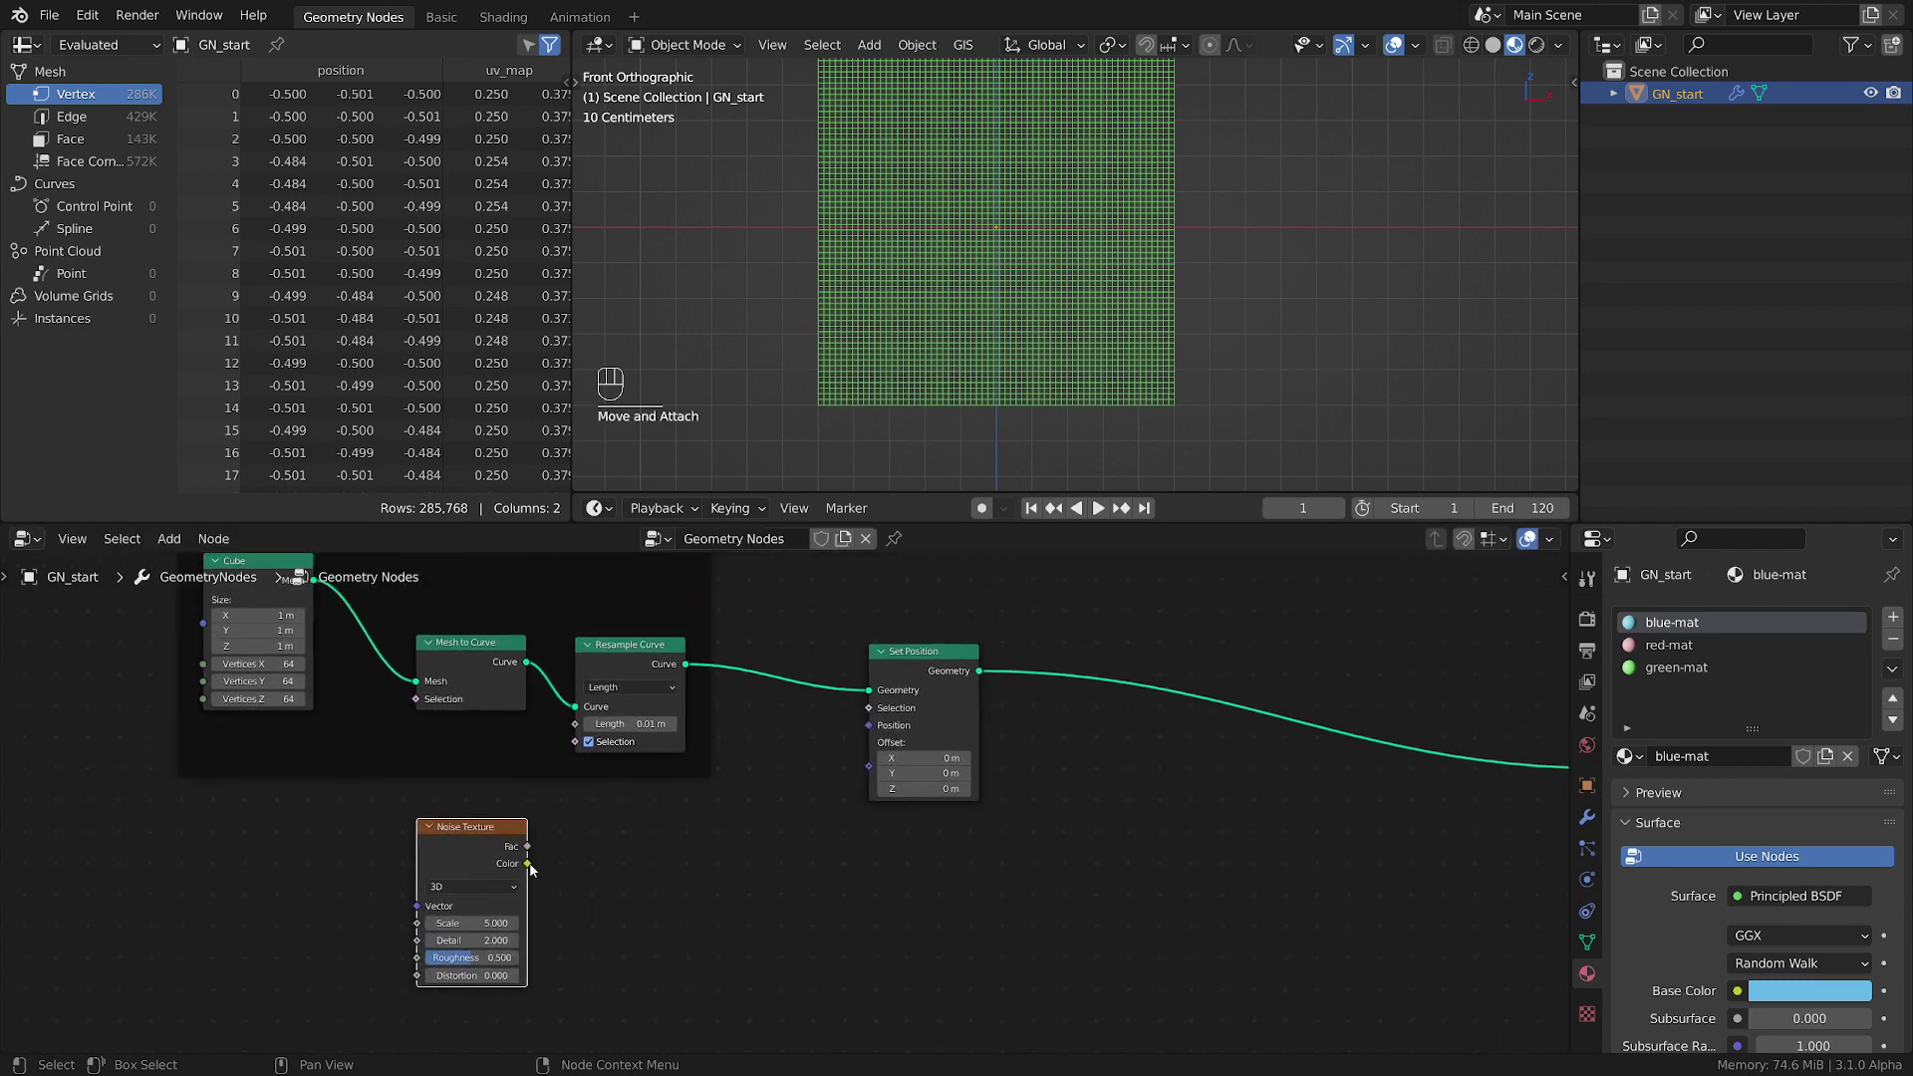
pyautogui.moveTo(528, 863); pyautogui.dragTo(873, 772)
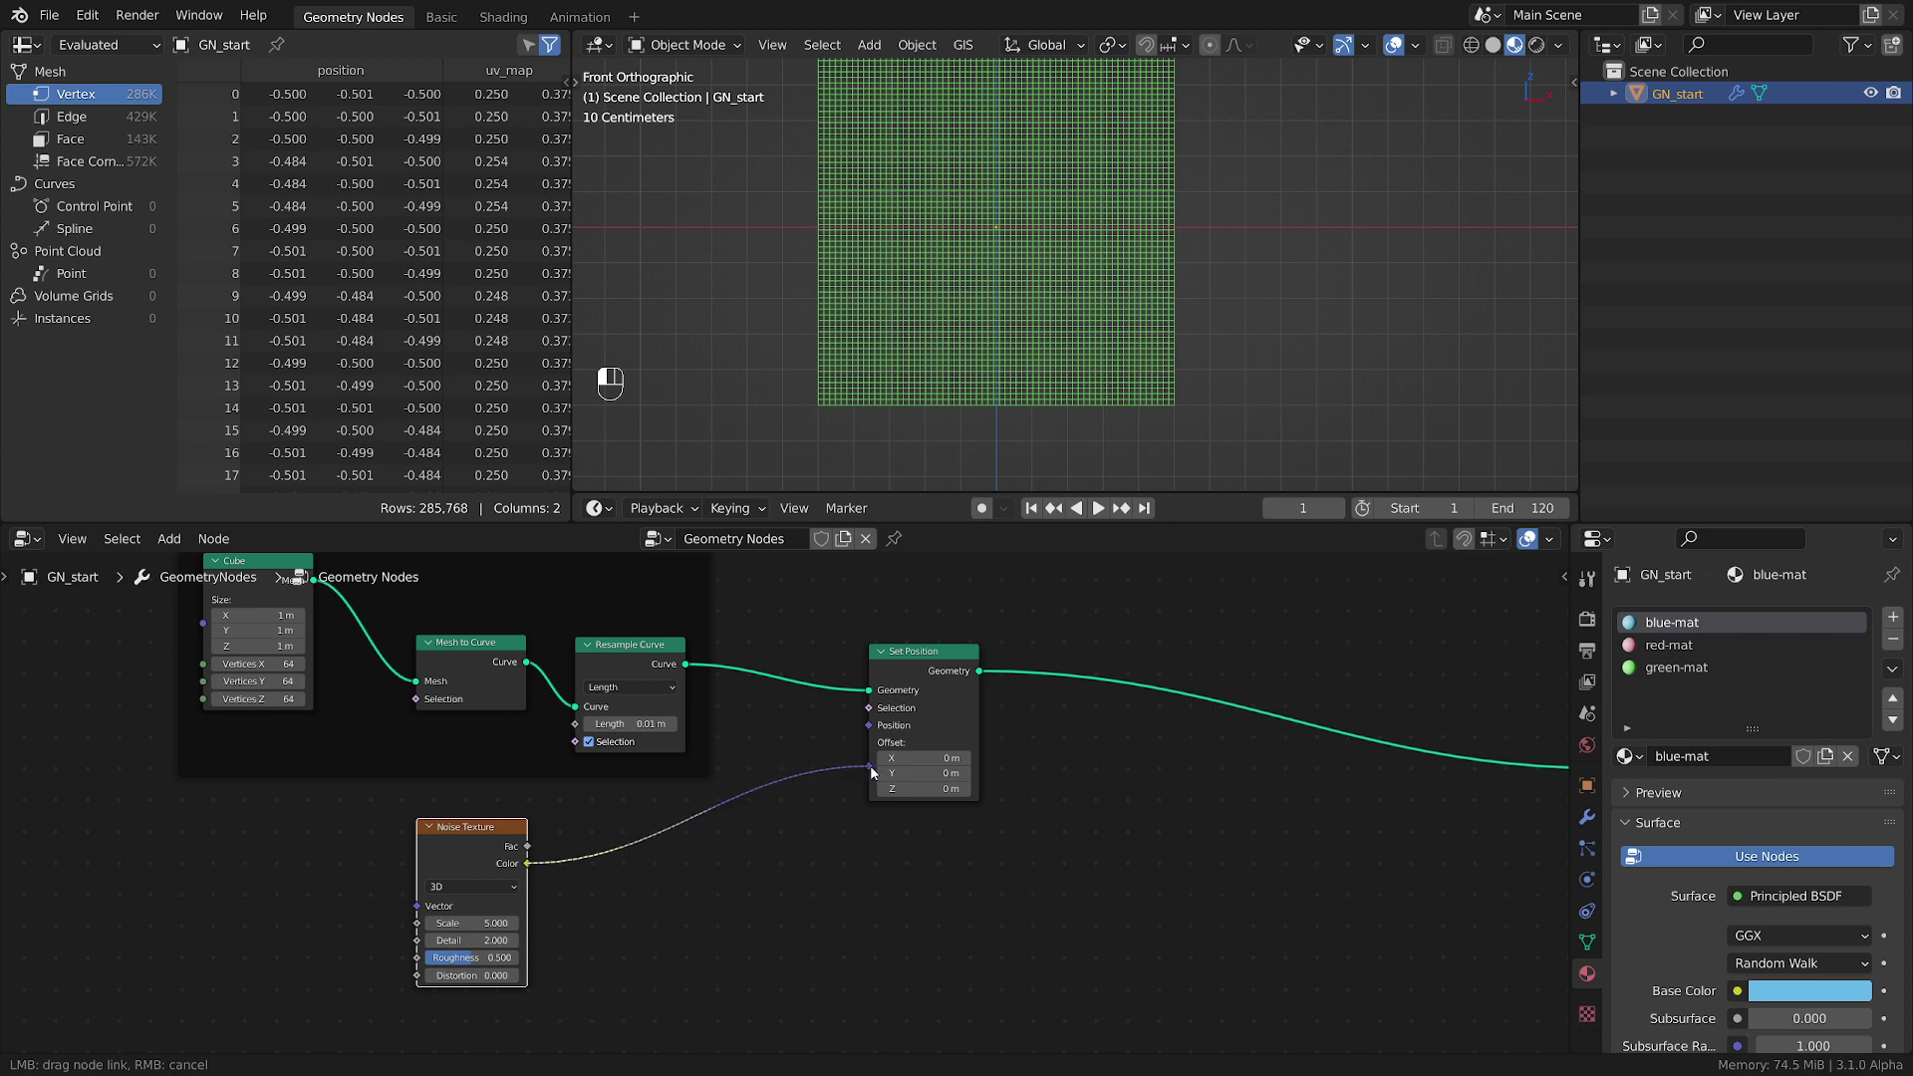
pyautogui.moveTo(873, 772); pyautogui.dragTo(872, 772)
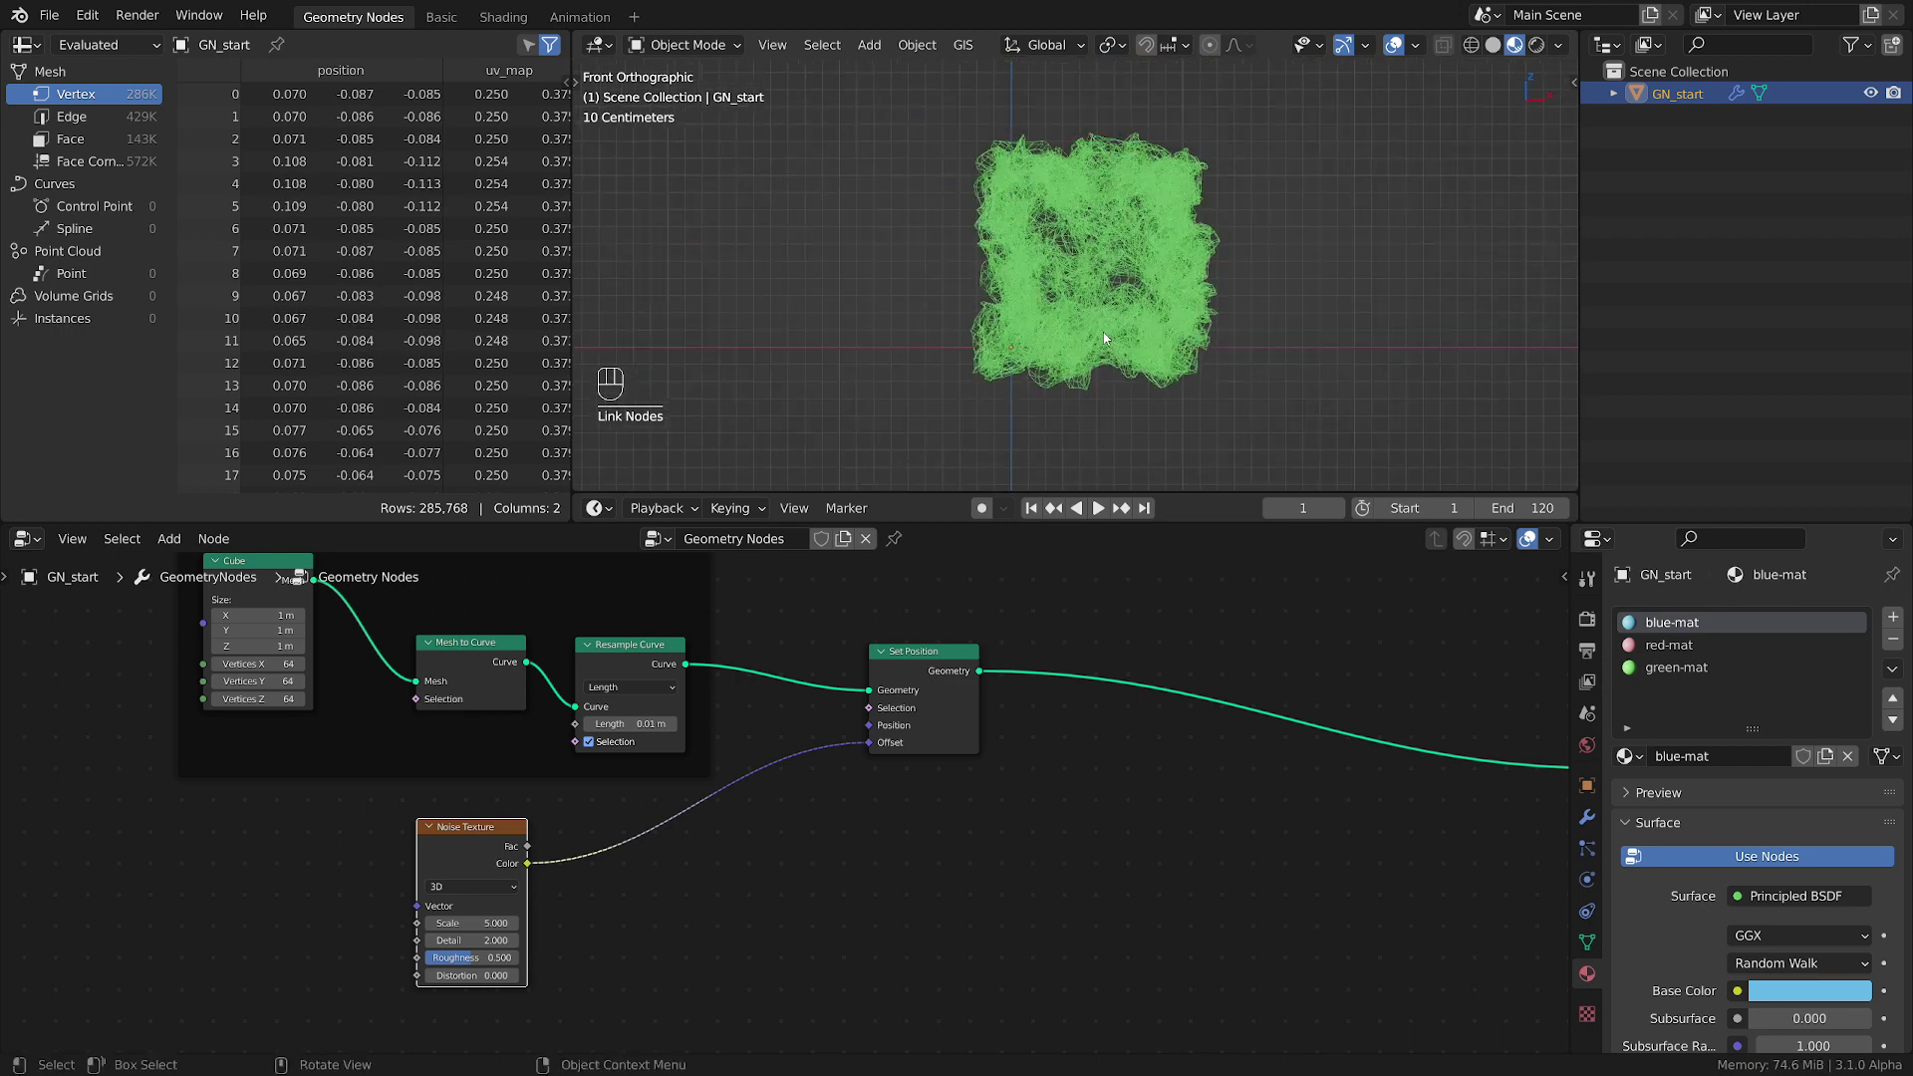
pyautogui.moveTo(1103, 332); pyautogui.dragTo(1250, 347, button='middle')
pyautogui.scroll(3, 1162, 345)
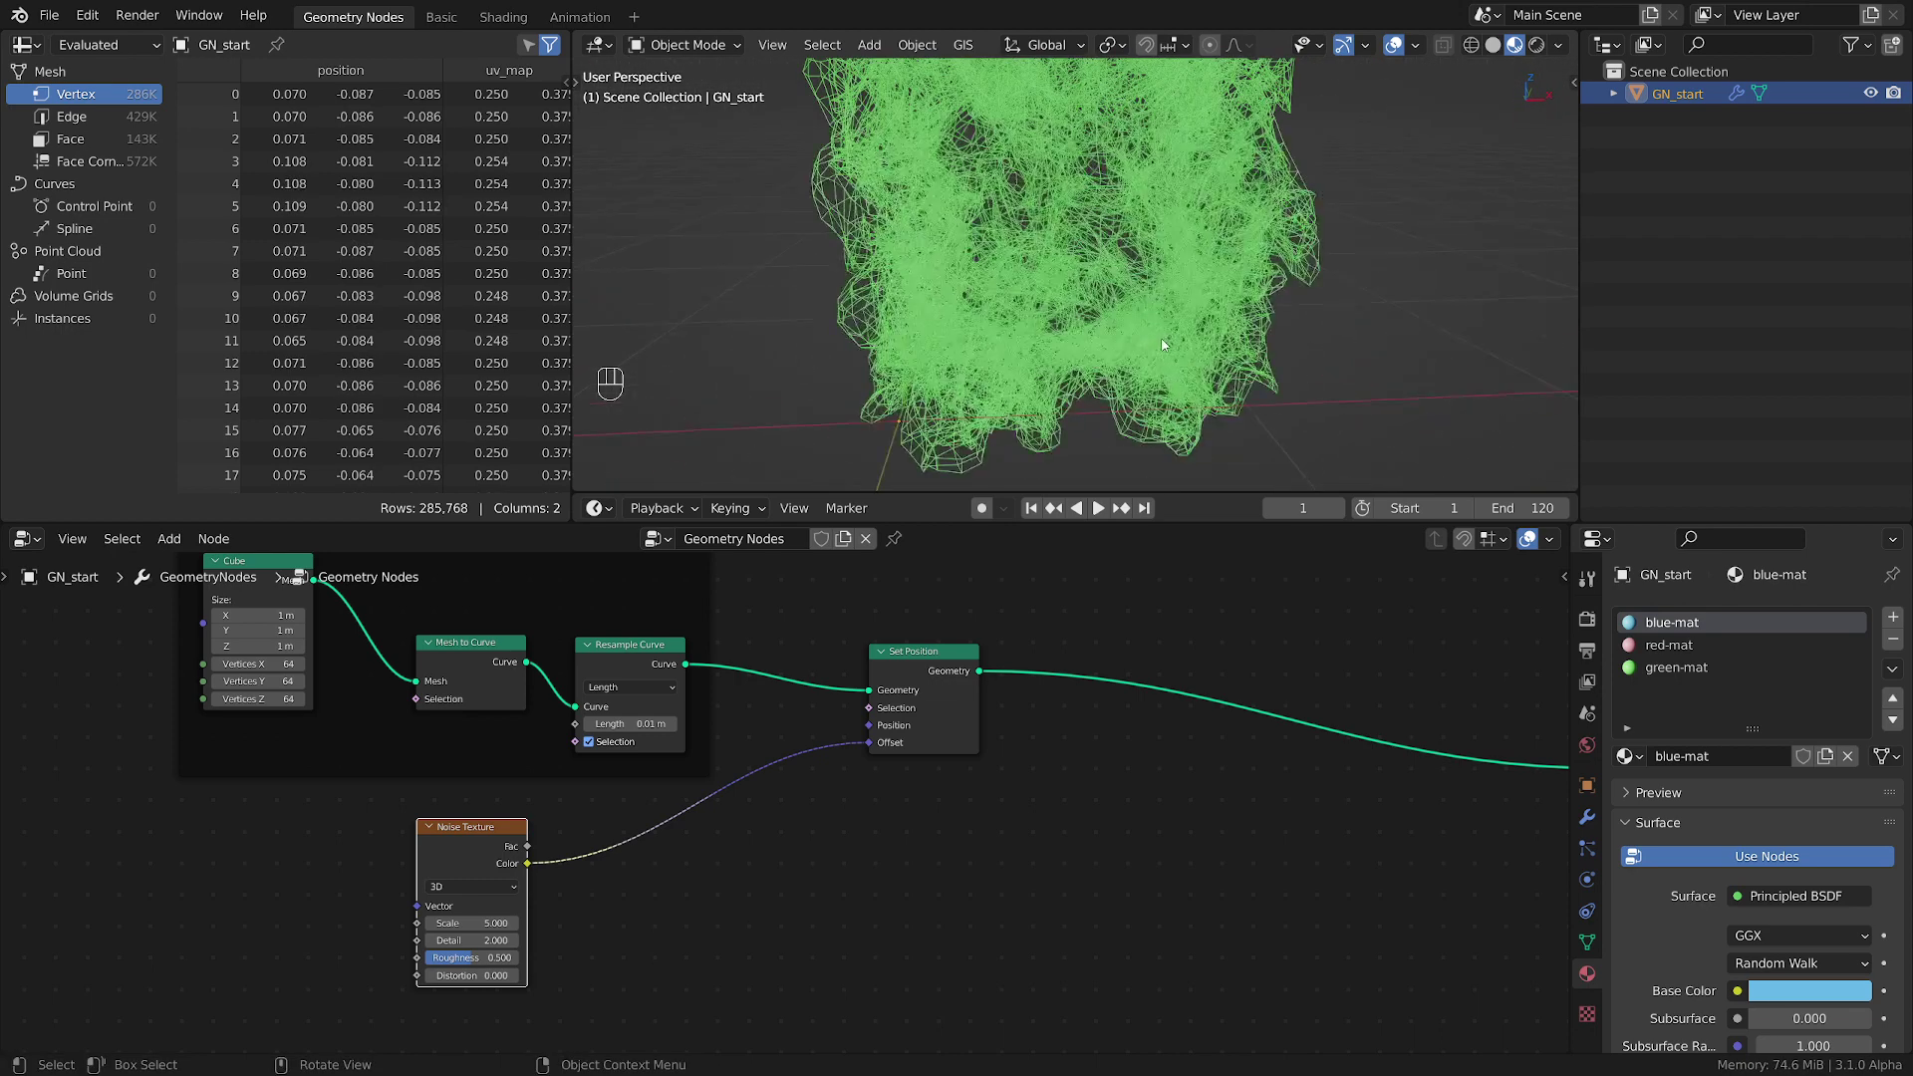
pyautogui.moveTo(918, 649); pyautogui.dragTo(996, 663)
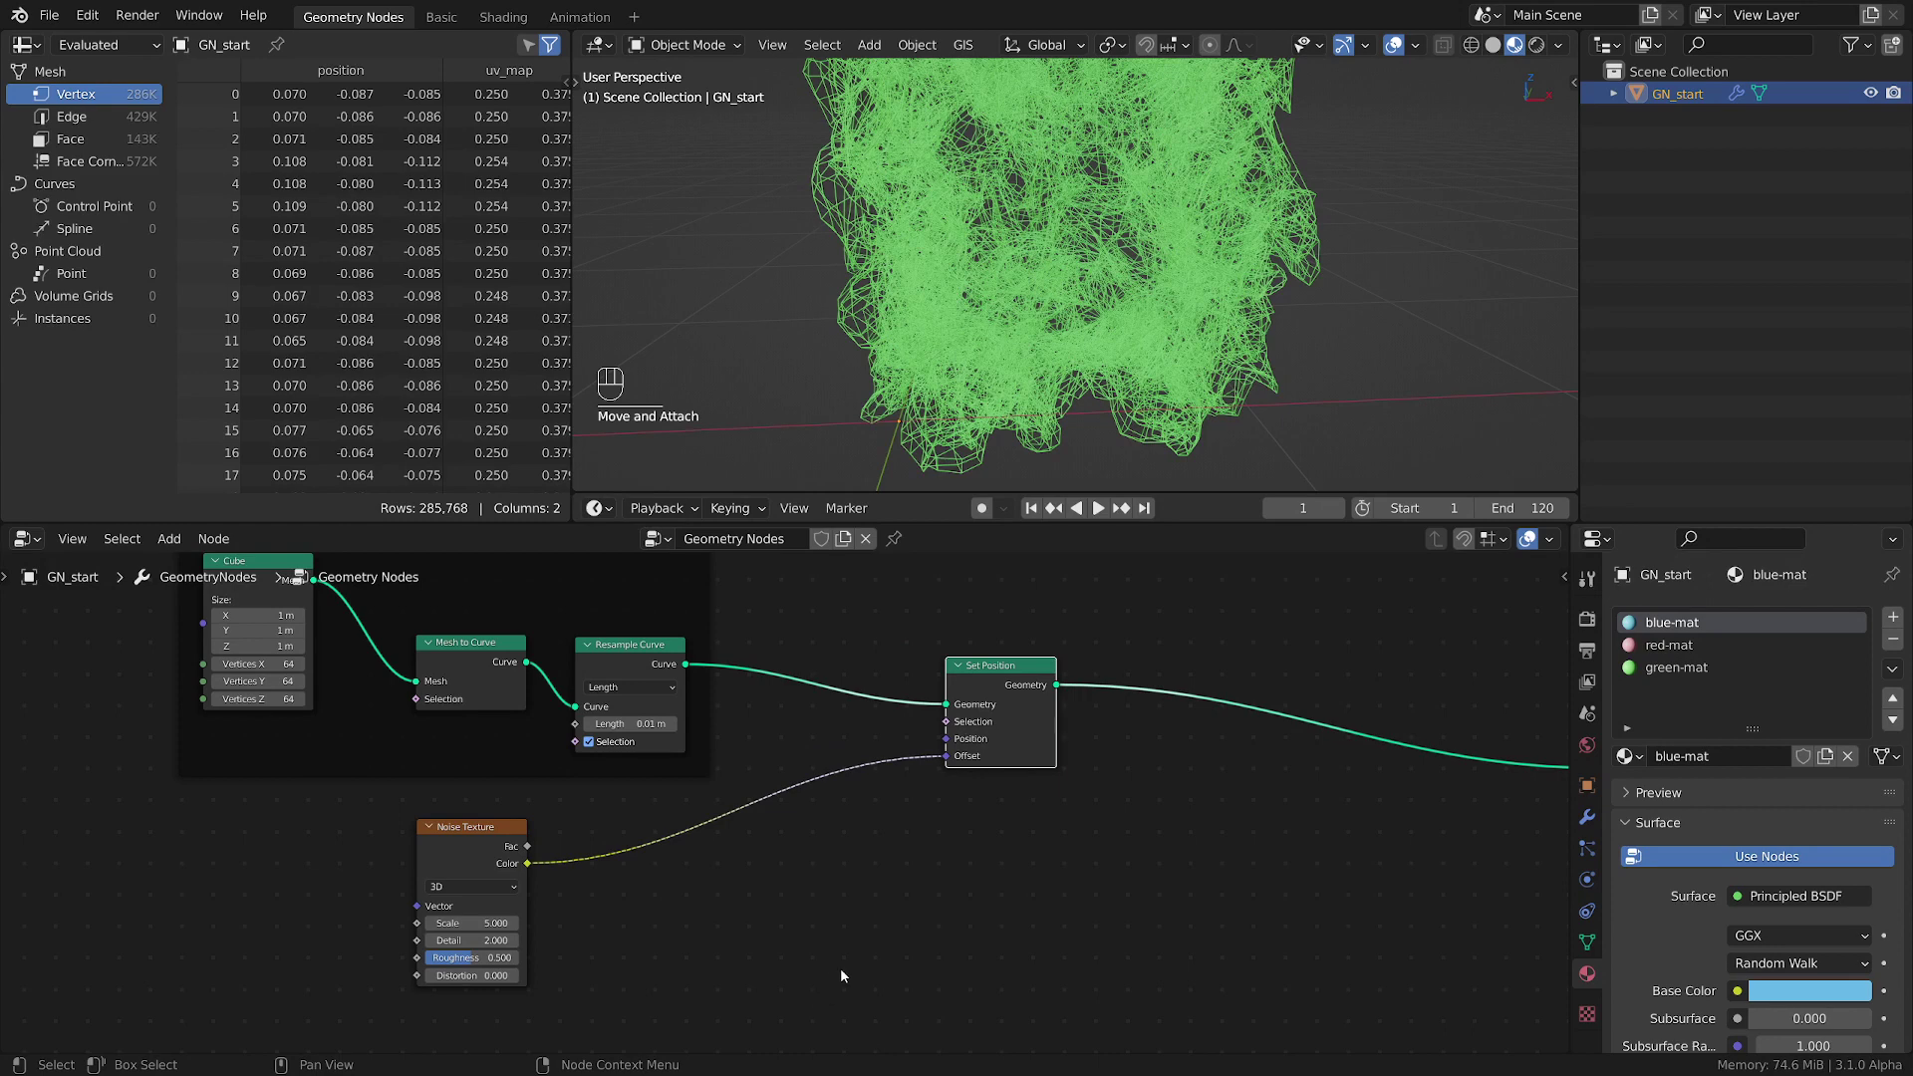
# - Set the Noise Texture's Detail to 12 and its Distortion to 0.260
pyautogui.moveTo(903, 890); pyautogui.dragTo(1042, 829, button='middle')
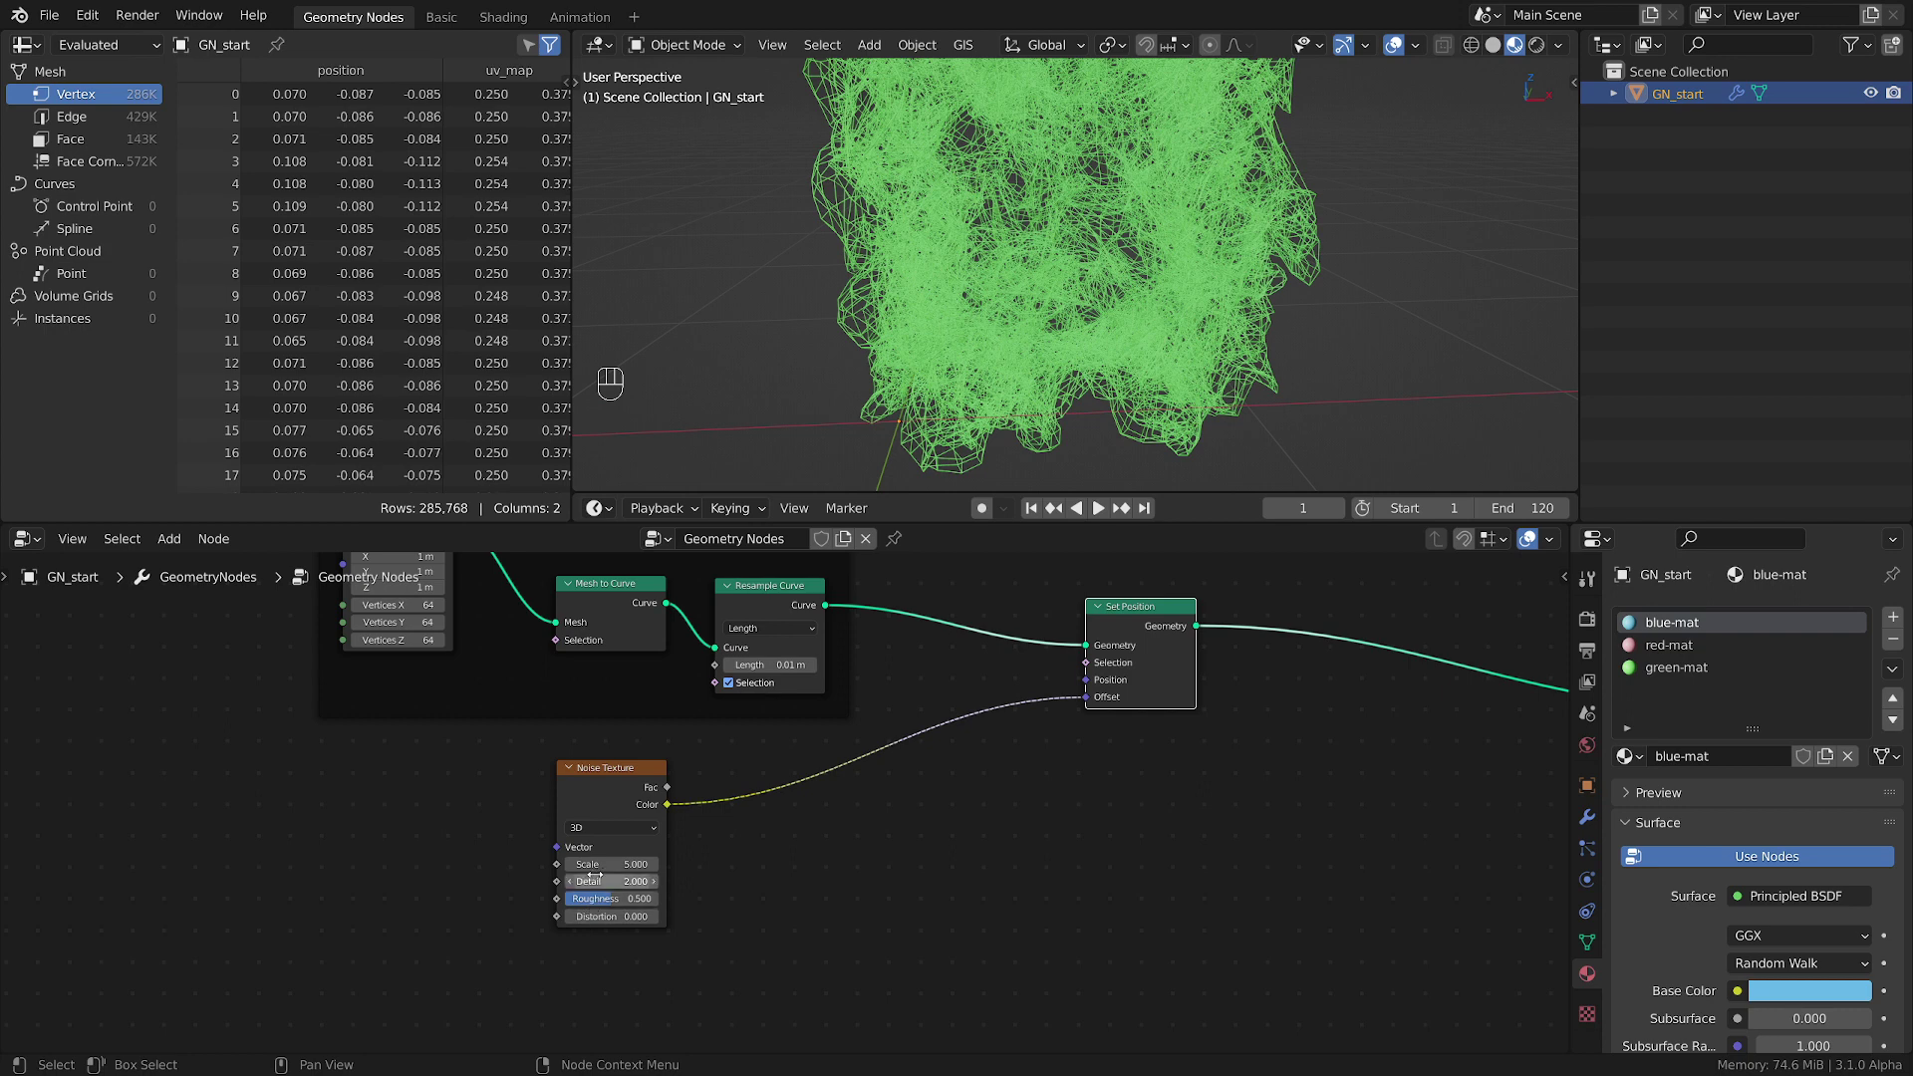
pyautogui.moveTo(595, 876); pyautogui.dragTo(665, 876)
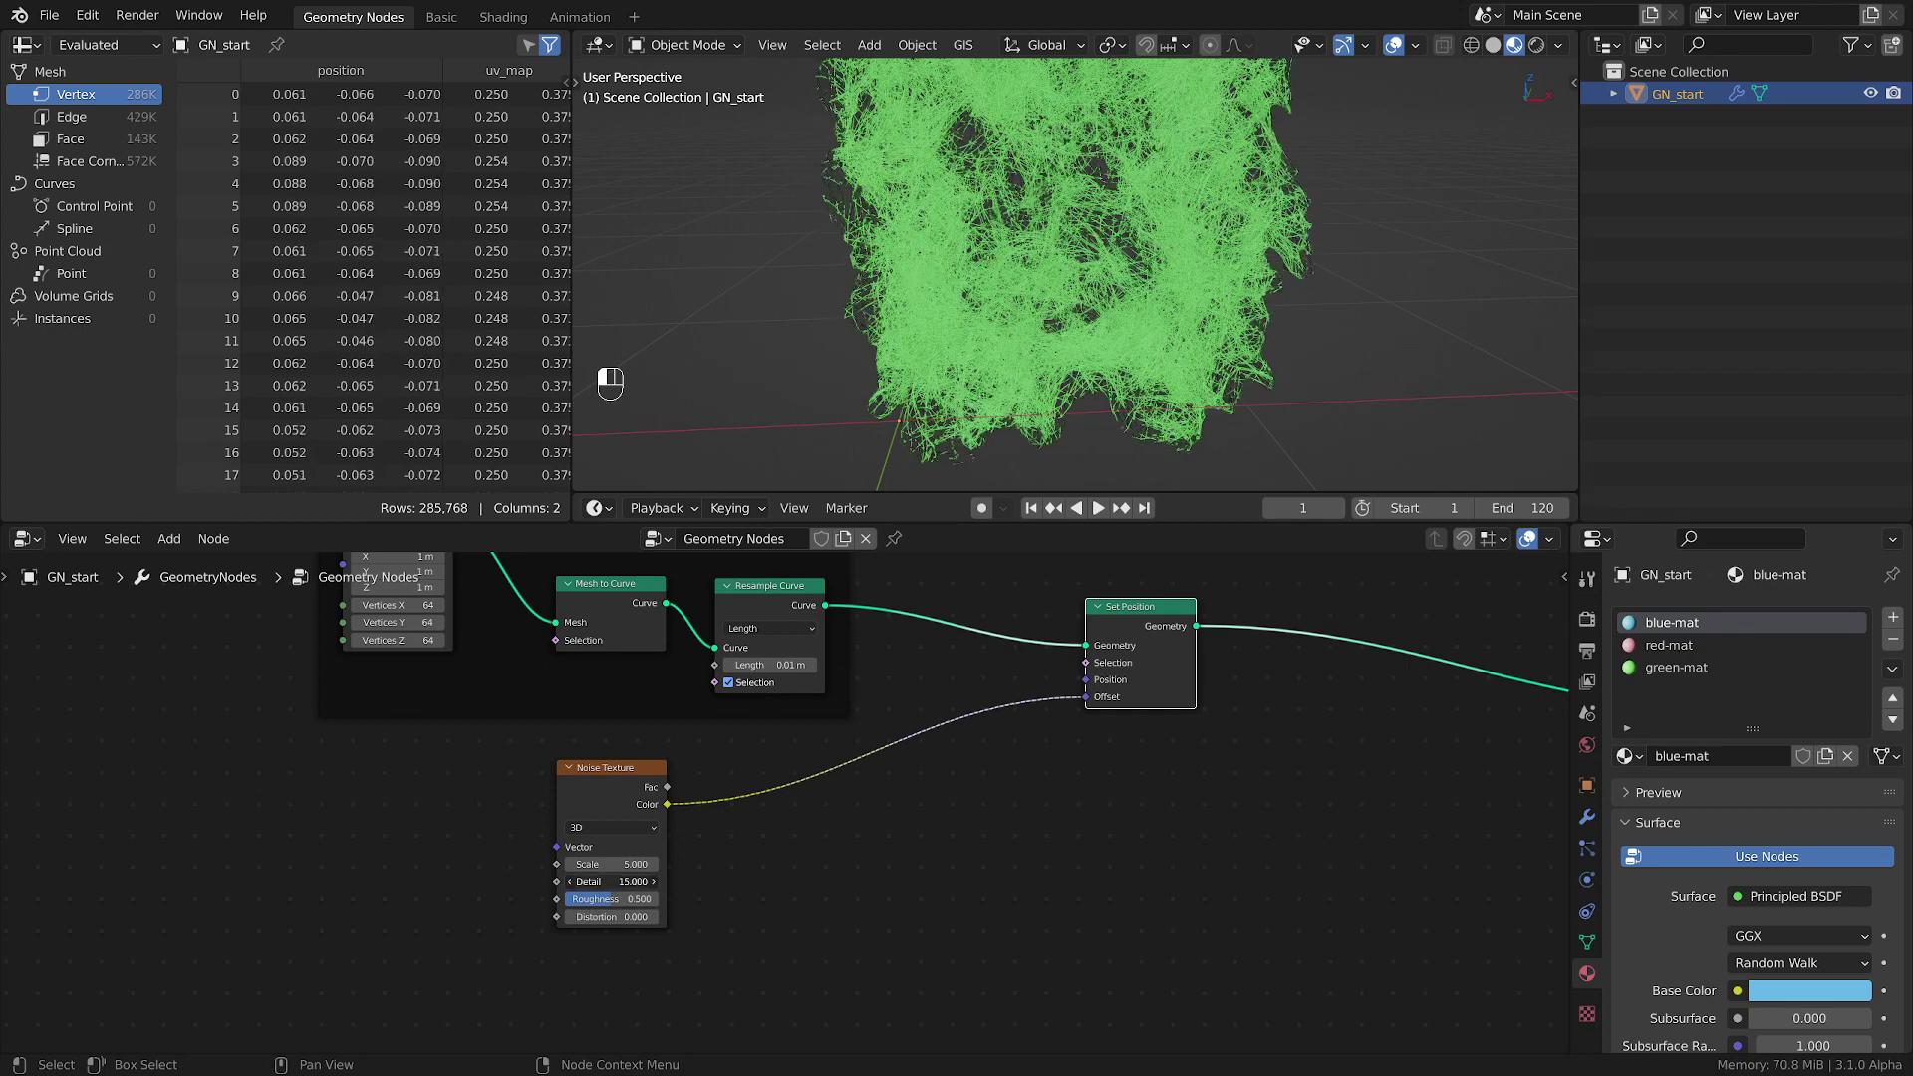
pyautogui.click(601, 880)
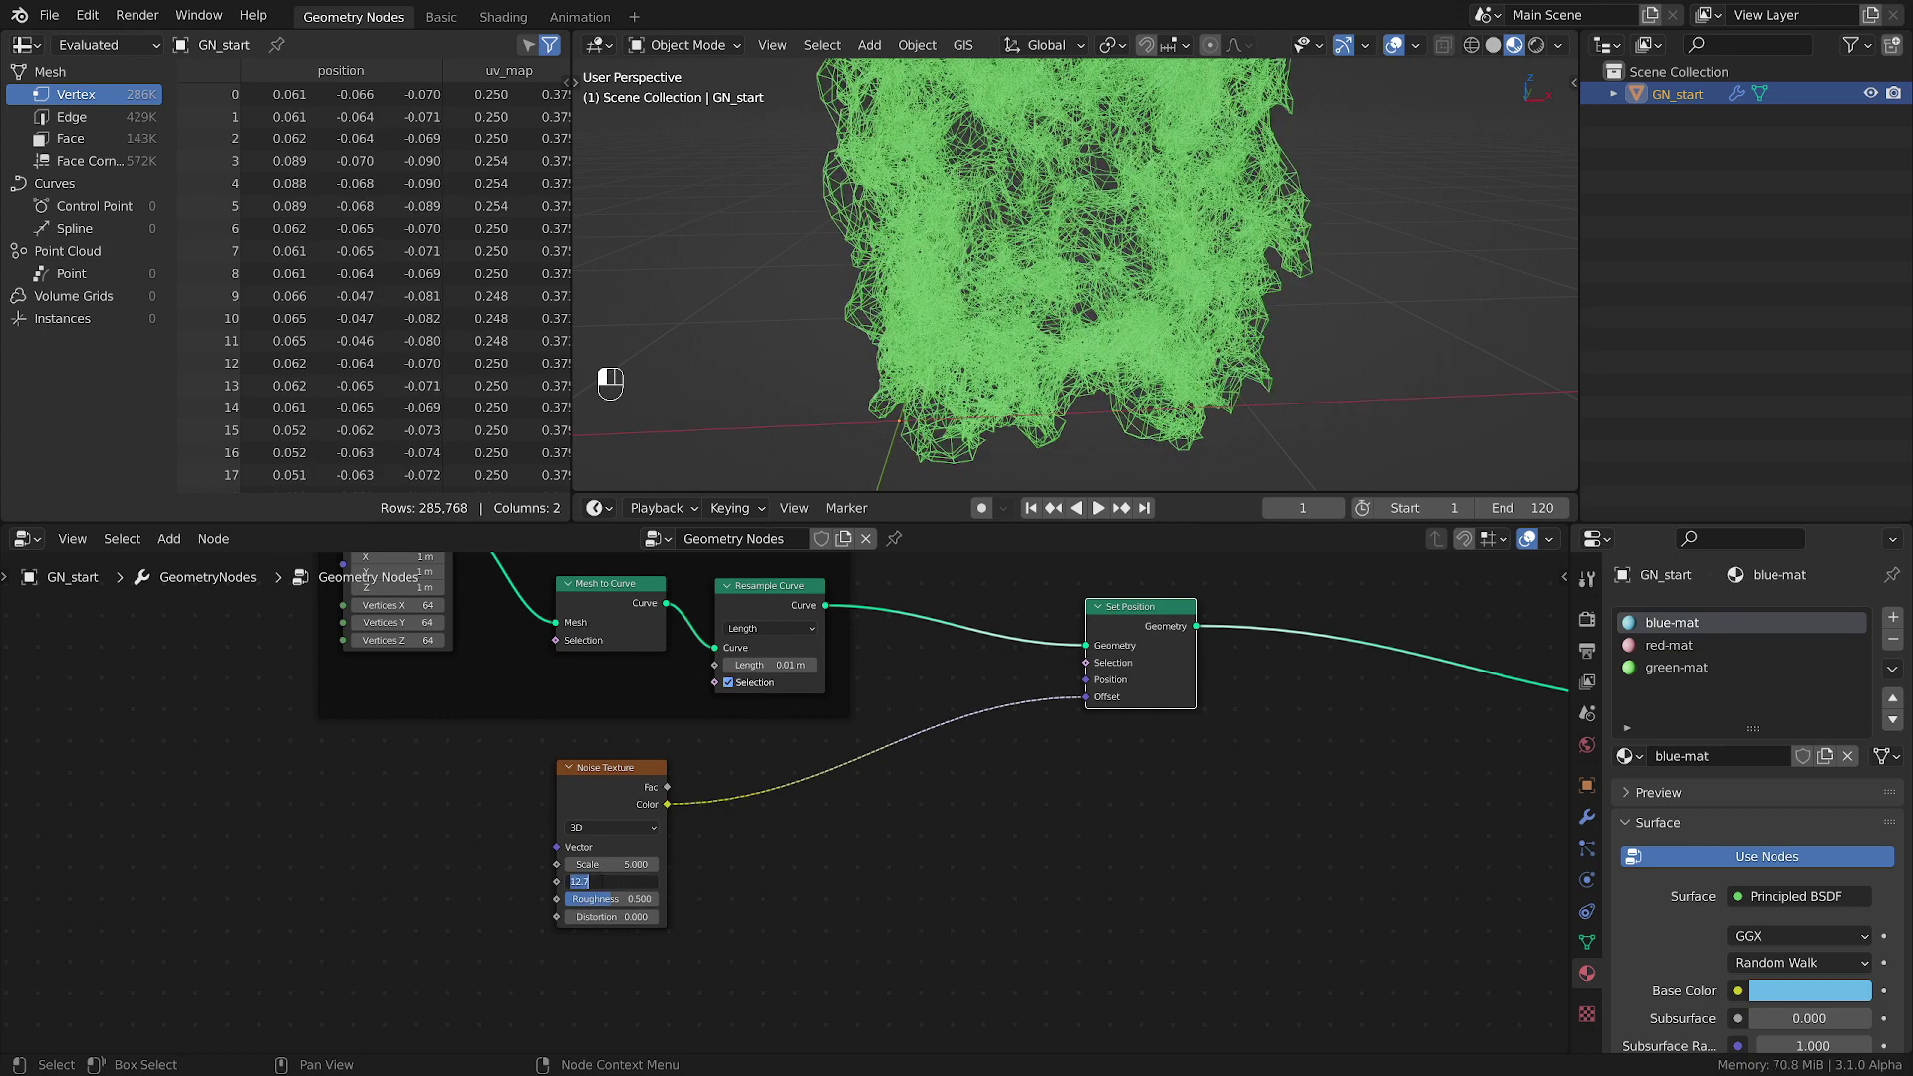
pyautogui.write('12')
pyautogui.press('Return')
pyautogui.keyDown('shift'); pyautogui.moveTo(611, 917); pyautogui.dragTo(677, 916); pyautogui.keyUp('shift')
pyautogui.scroll(-3, 1072, 225)
pyautogui.moveTo(1072, 224); pyautogui.dragTo(1117, 331, button='middle')
# - Move the Noise Texture and Set Position nodes further apart to make room between them
pyautogui.moveTo(619, 774); pyautogui.dragTo(467, 771)
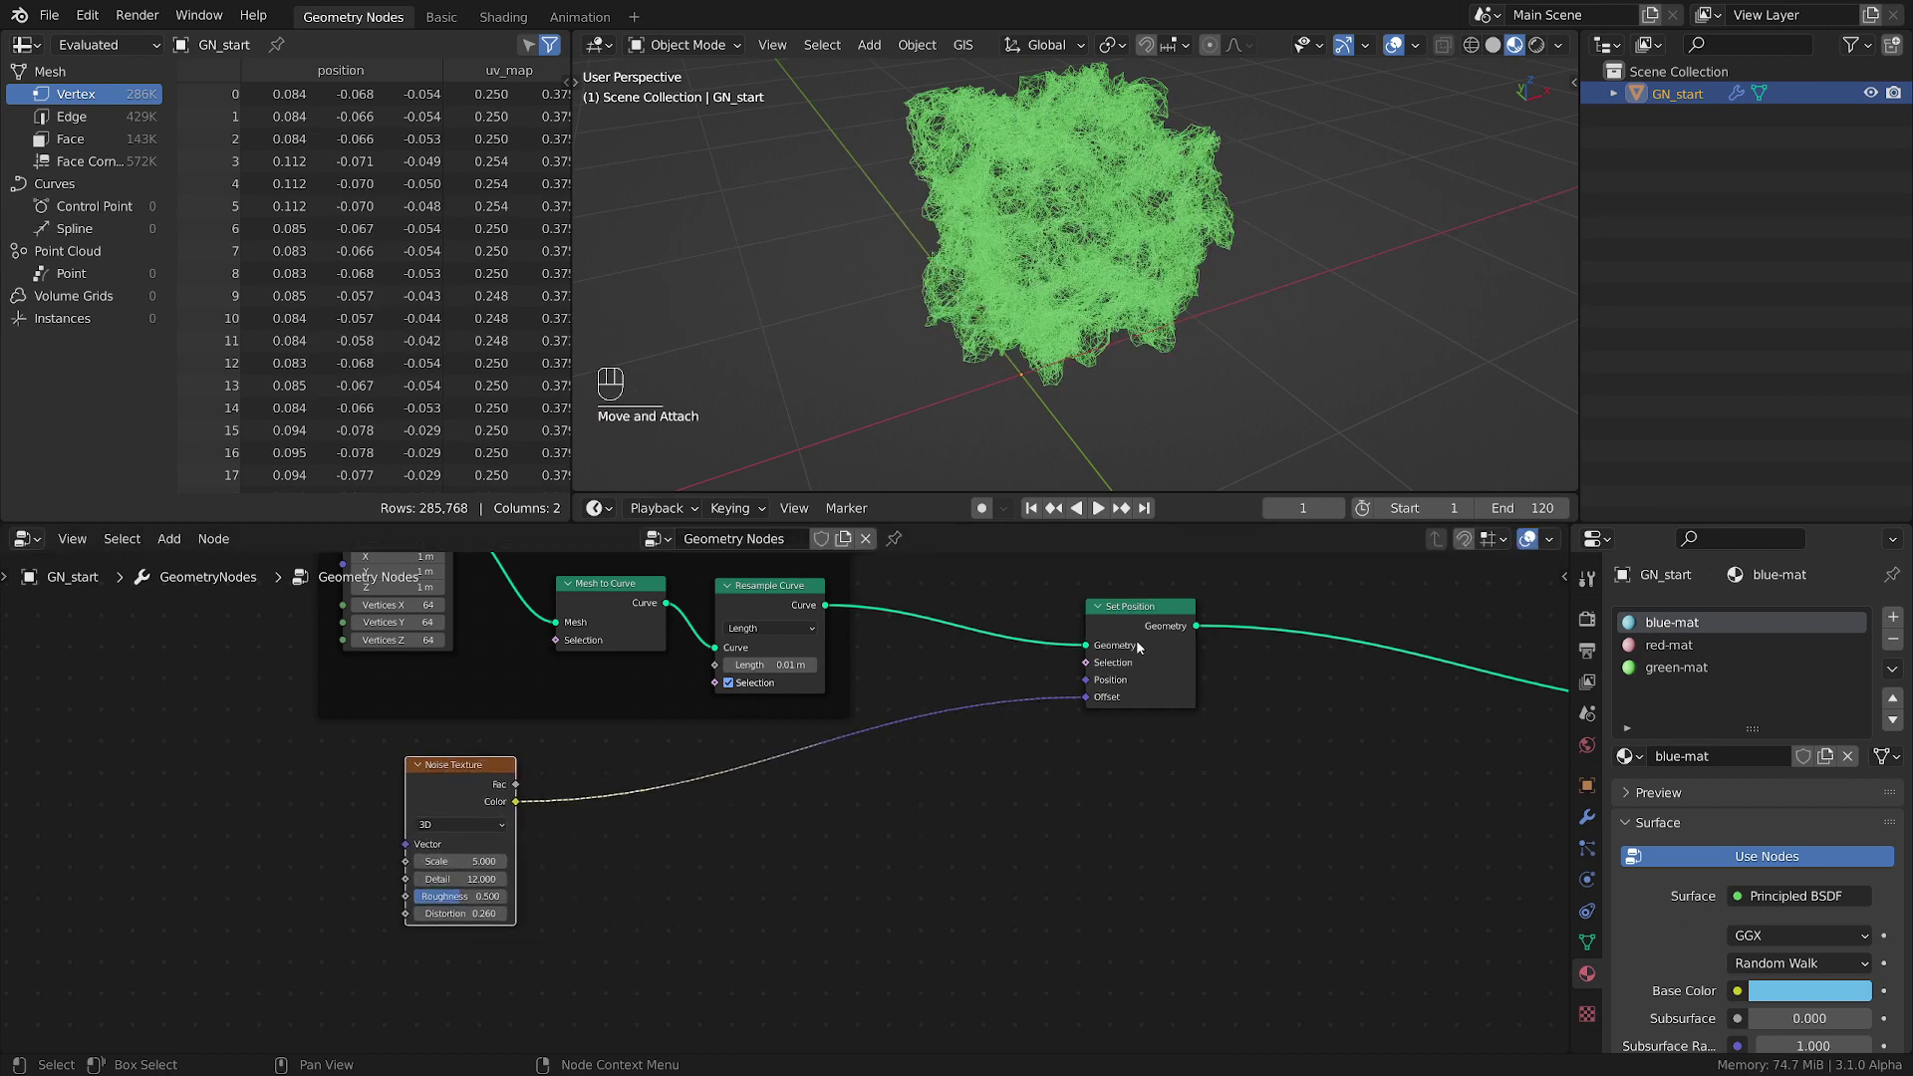
pyautogui.moveTo(1139, 648); pyautogui.dragTo(1192, 649)
pyautogui.moveTo(1073, 781); pyautogui.dragTo(981, 869, button='middle')
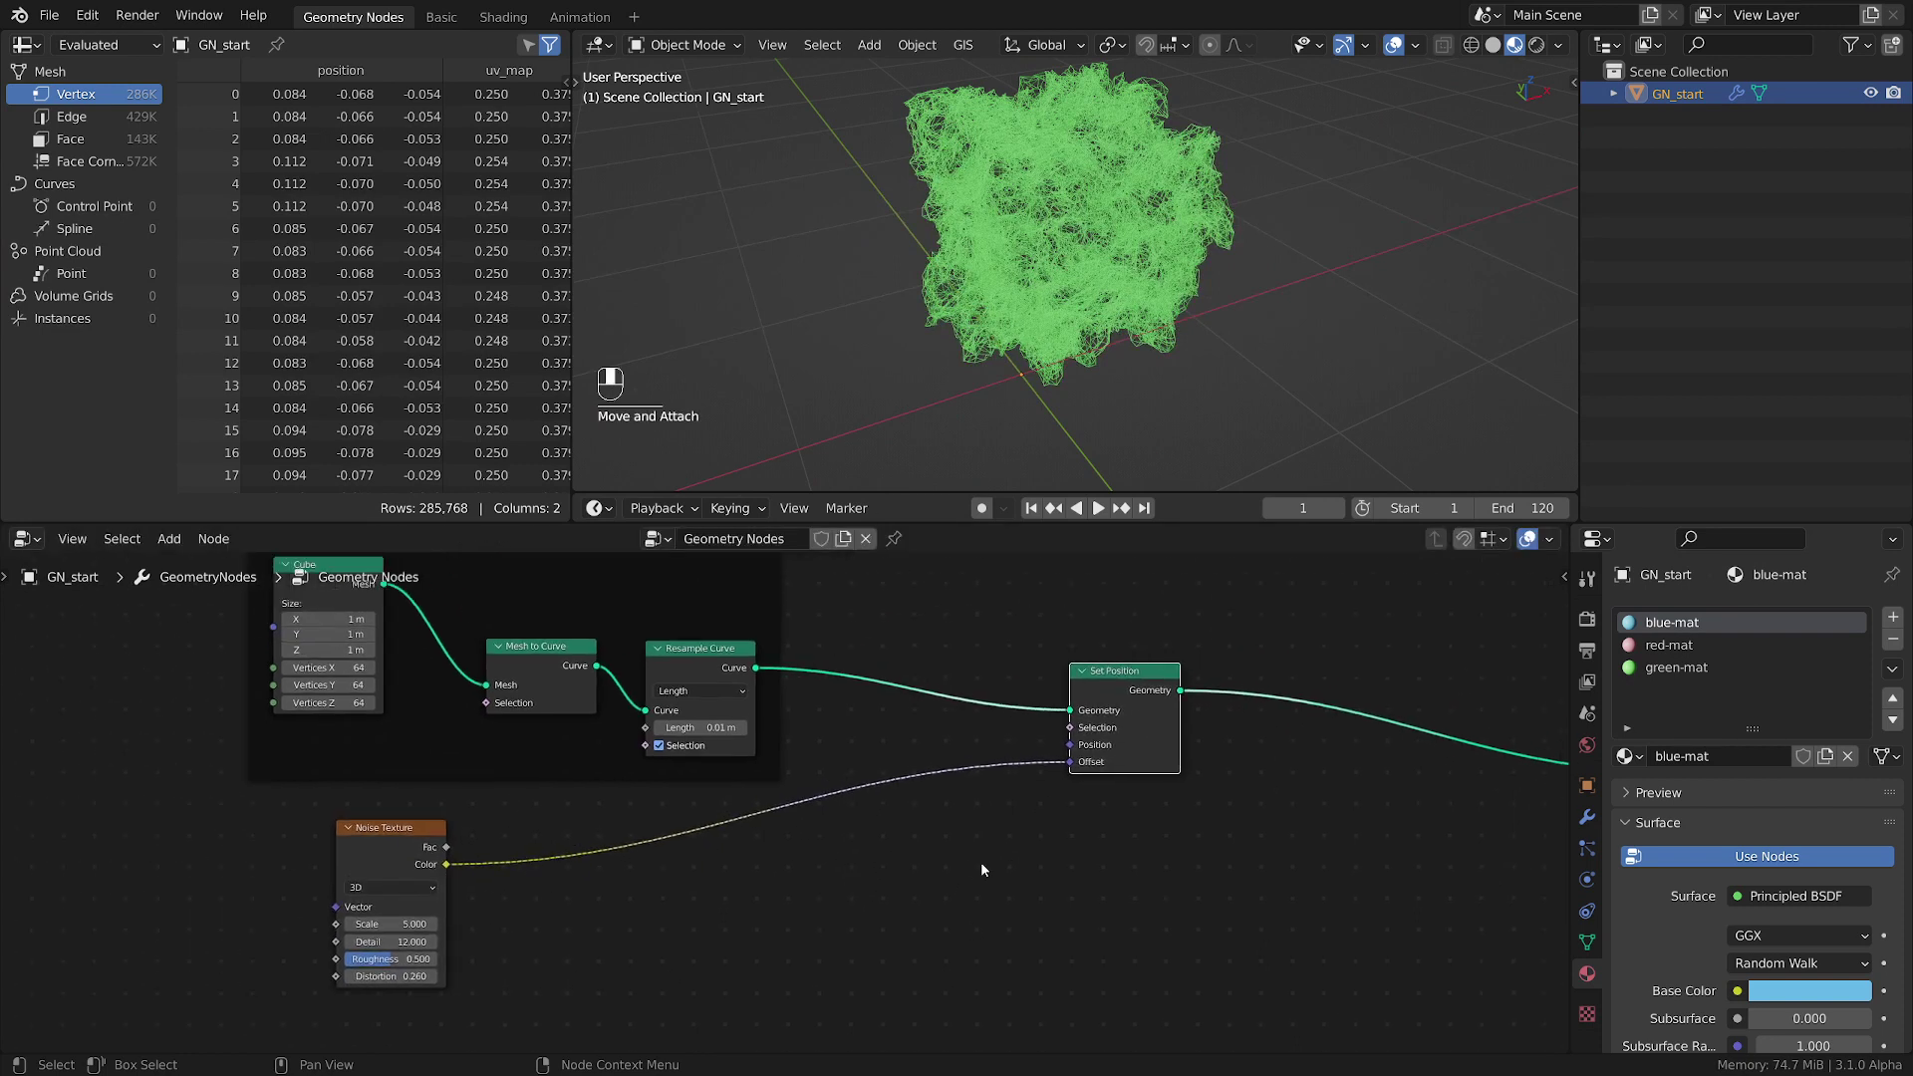
pyautogui.moveTo(822, 797); pyautogui.dragTo(1076, 835, button='middle')
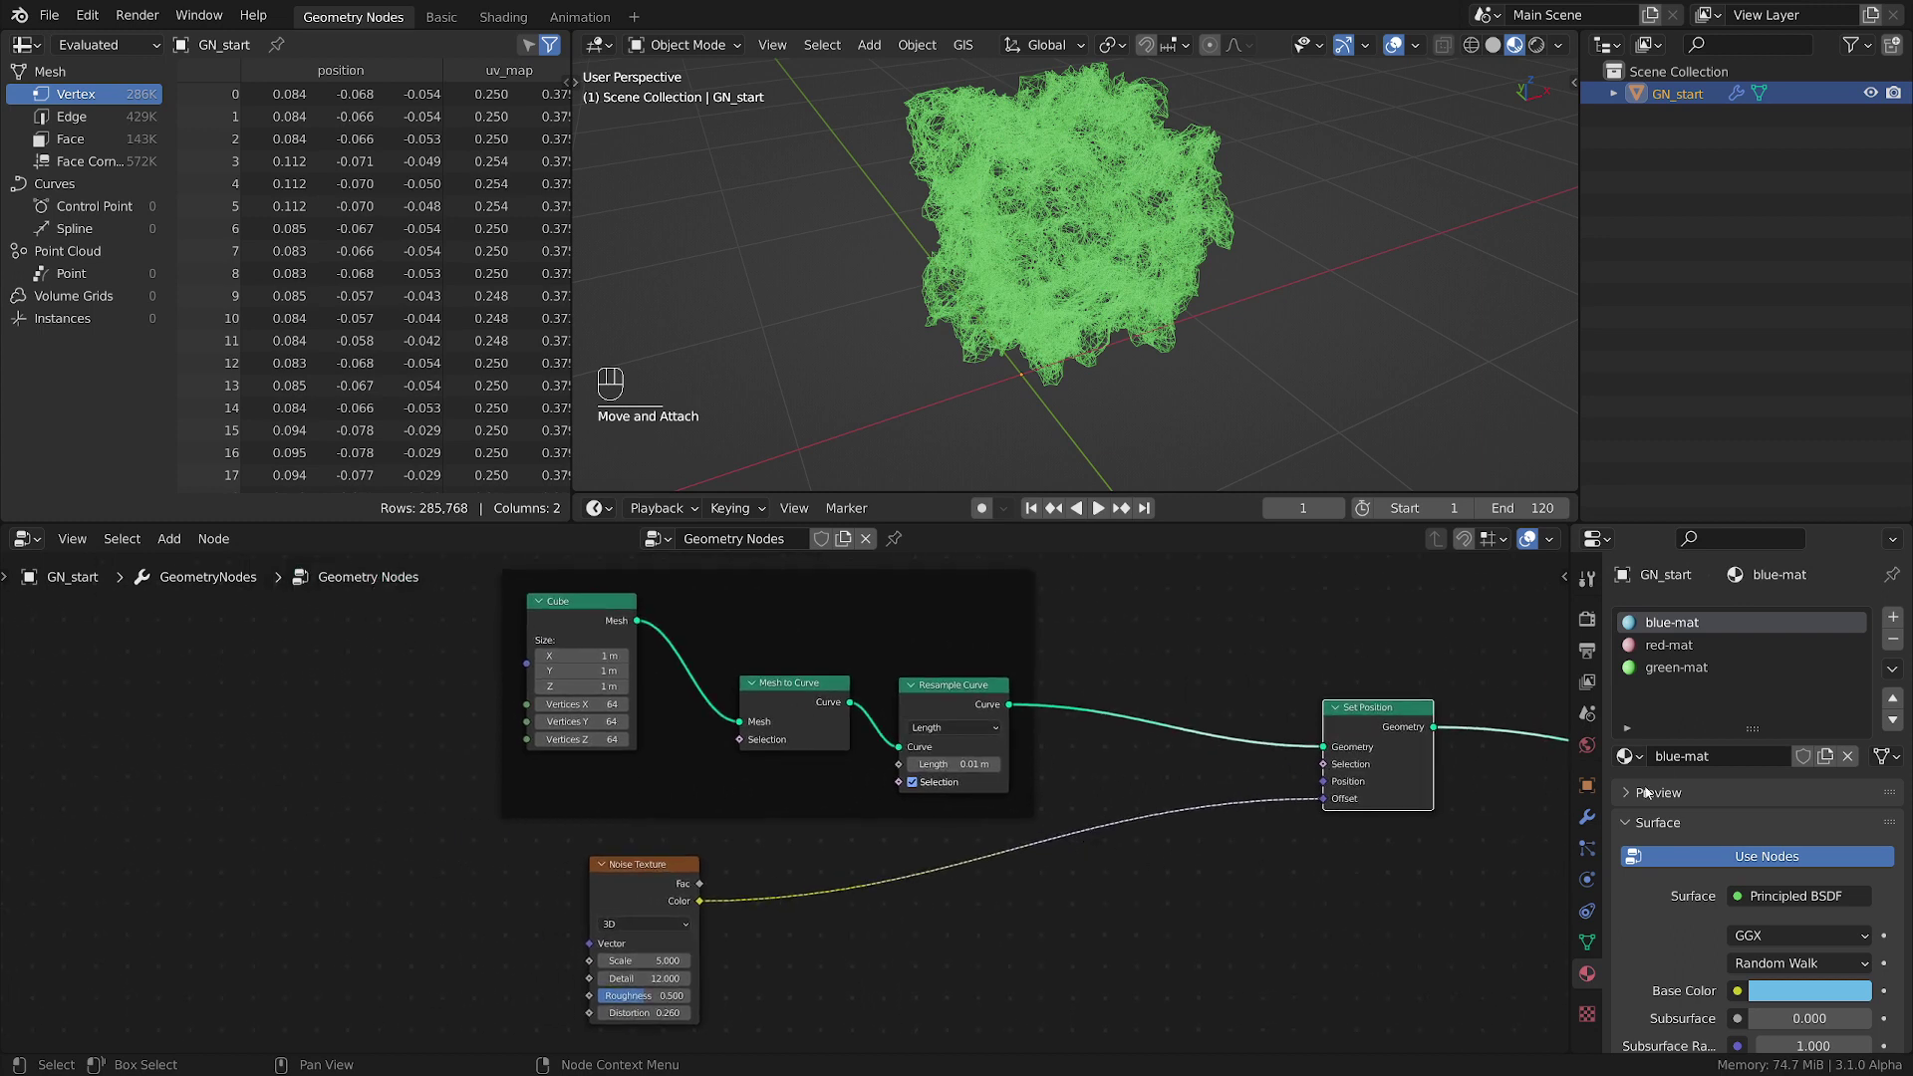
# - Save the file and adjust the placement of the Noise Texture, Mesh to Curve and Resample Curve nodes
pyautogui.hotkey('ctrl', 's')
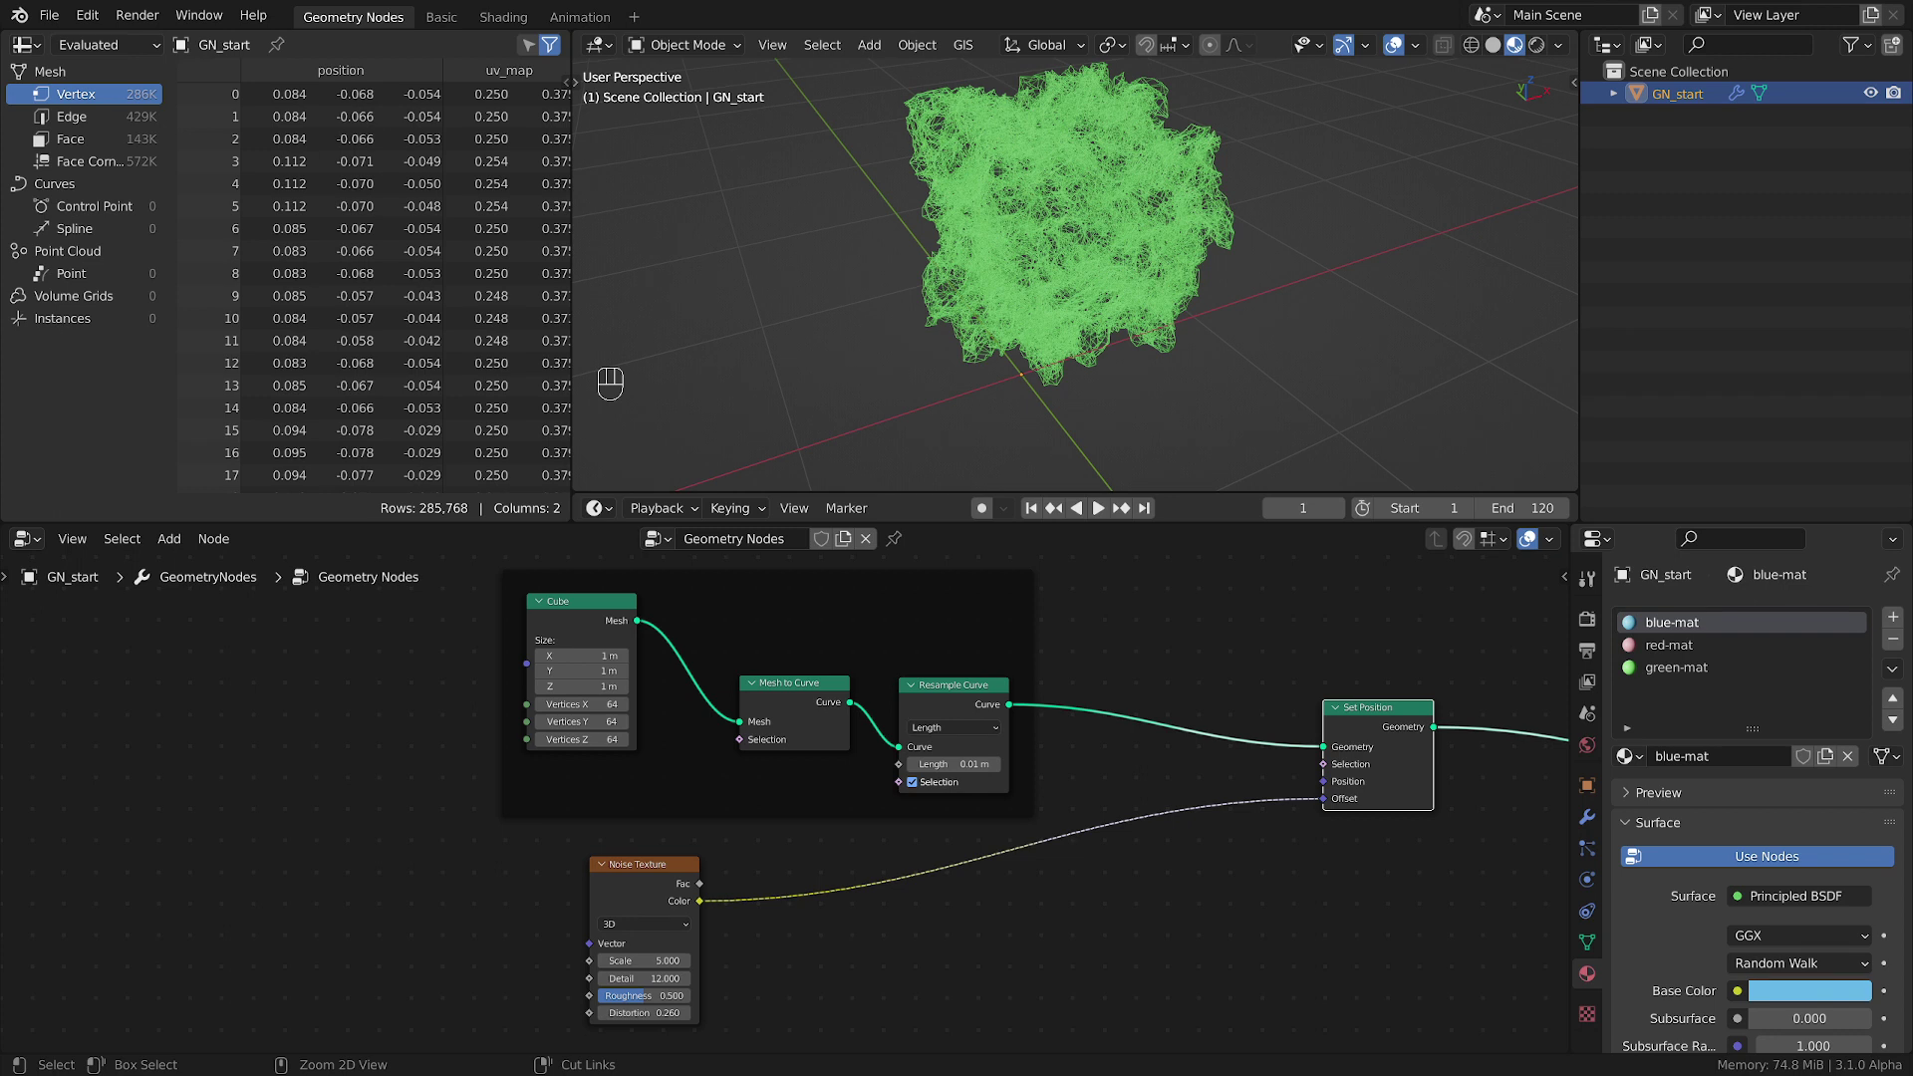
pyautogui.moveTo(1113, 901); pyautogui.dragTo(1307, 849, button='middle')
pyautogui.click(822, 811)
pyautogui.moveTo(822, 811); pyautogui.dragTo(744, 813)
pyautogui.moveTo(987, 837); pyautogui.dragTo(1056, 782)
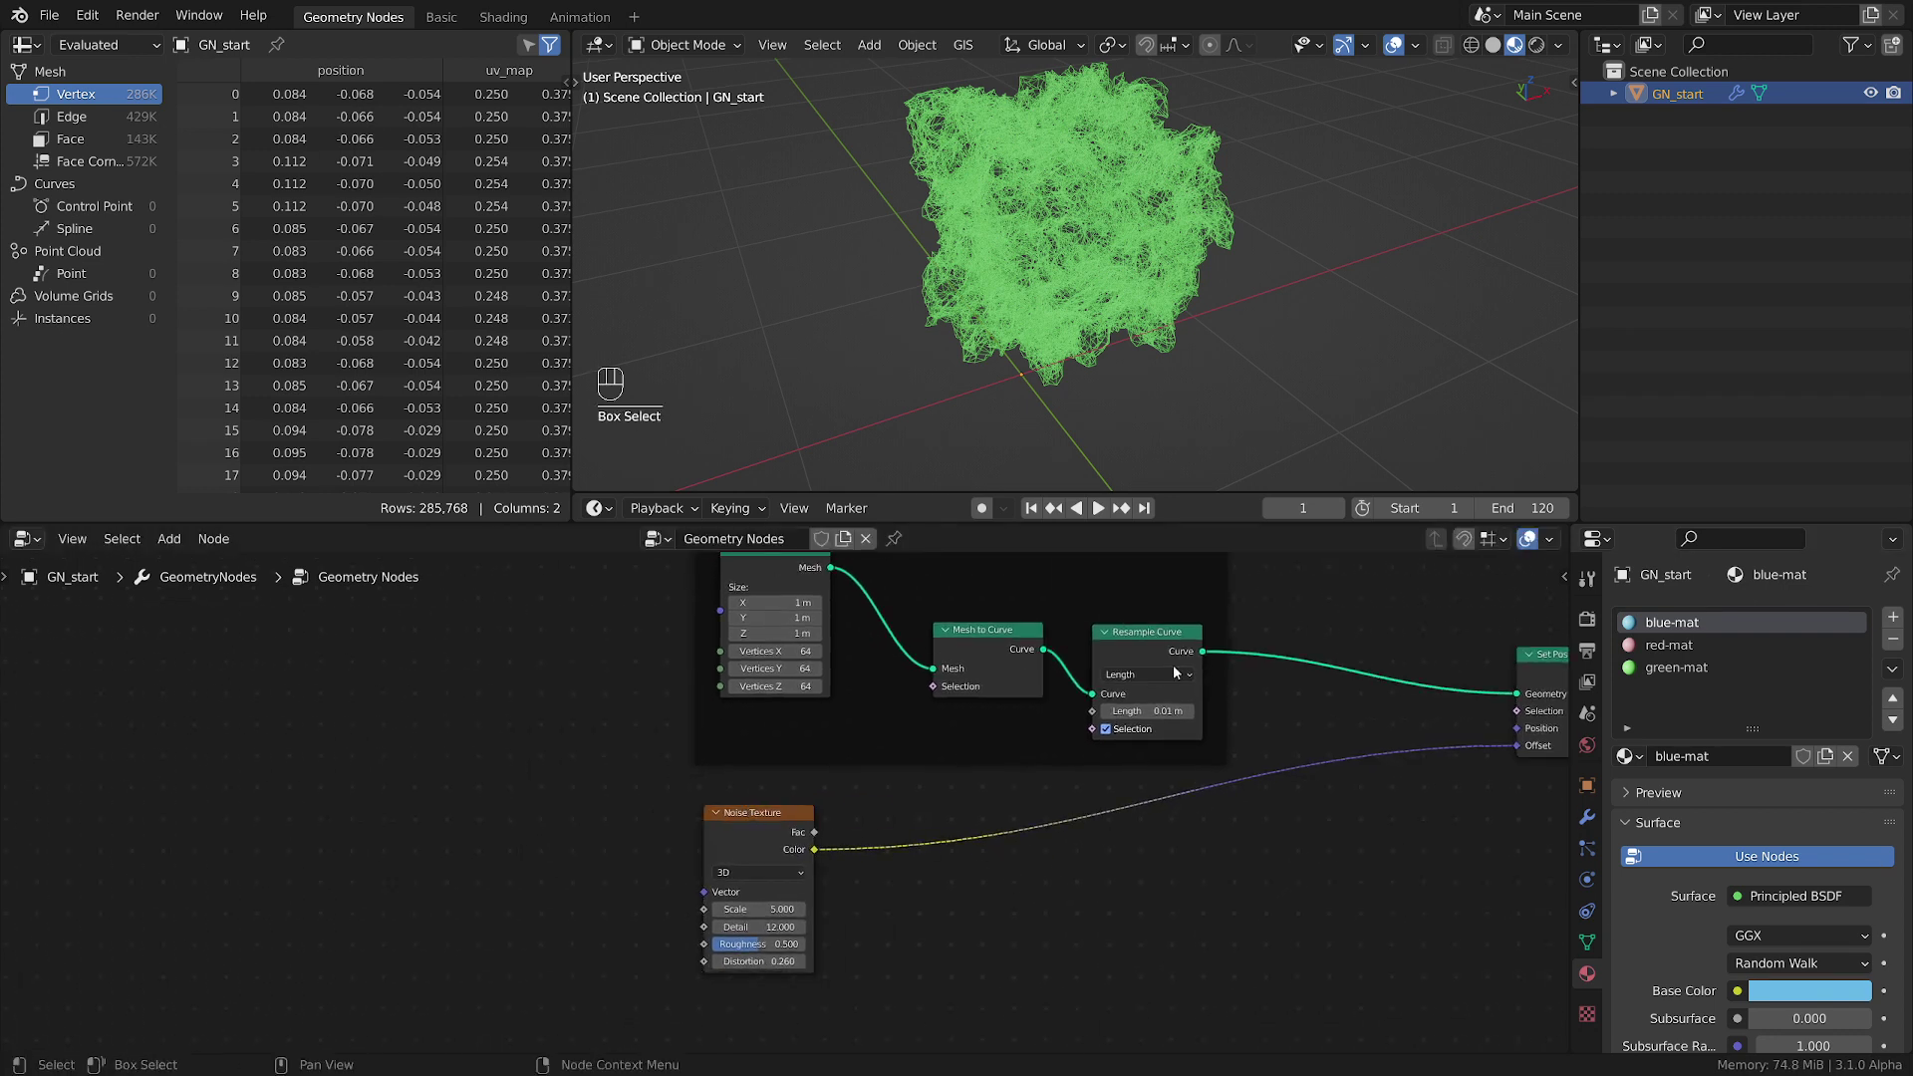
pyautogui.moveTo(1144, 635); pyautogui.dragTo(1145, 624)
pyautogui.moveTo(971, 645)
pyautogui.mouseDown()
pyautogui.moveTo(961, 660)
pyautogui.moveTo(960, 622)
pyautogui.moveTo(967, 639)
pyautogui.mouseUp()
# - Add a Compare Floats node beside the Noise Texture node
pyautogui.moveTo(914, 865); pyautogui.dragTo(1131, 874, button='middle')
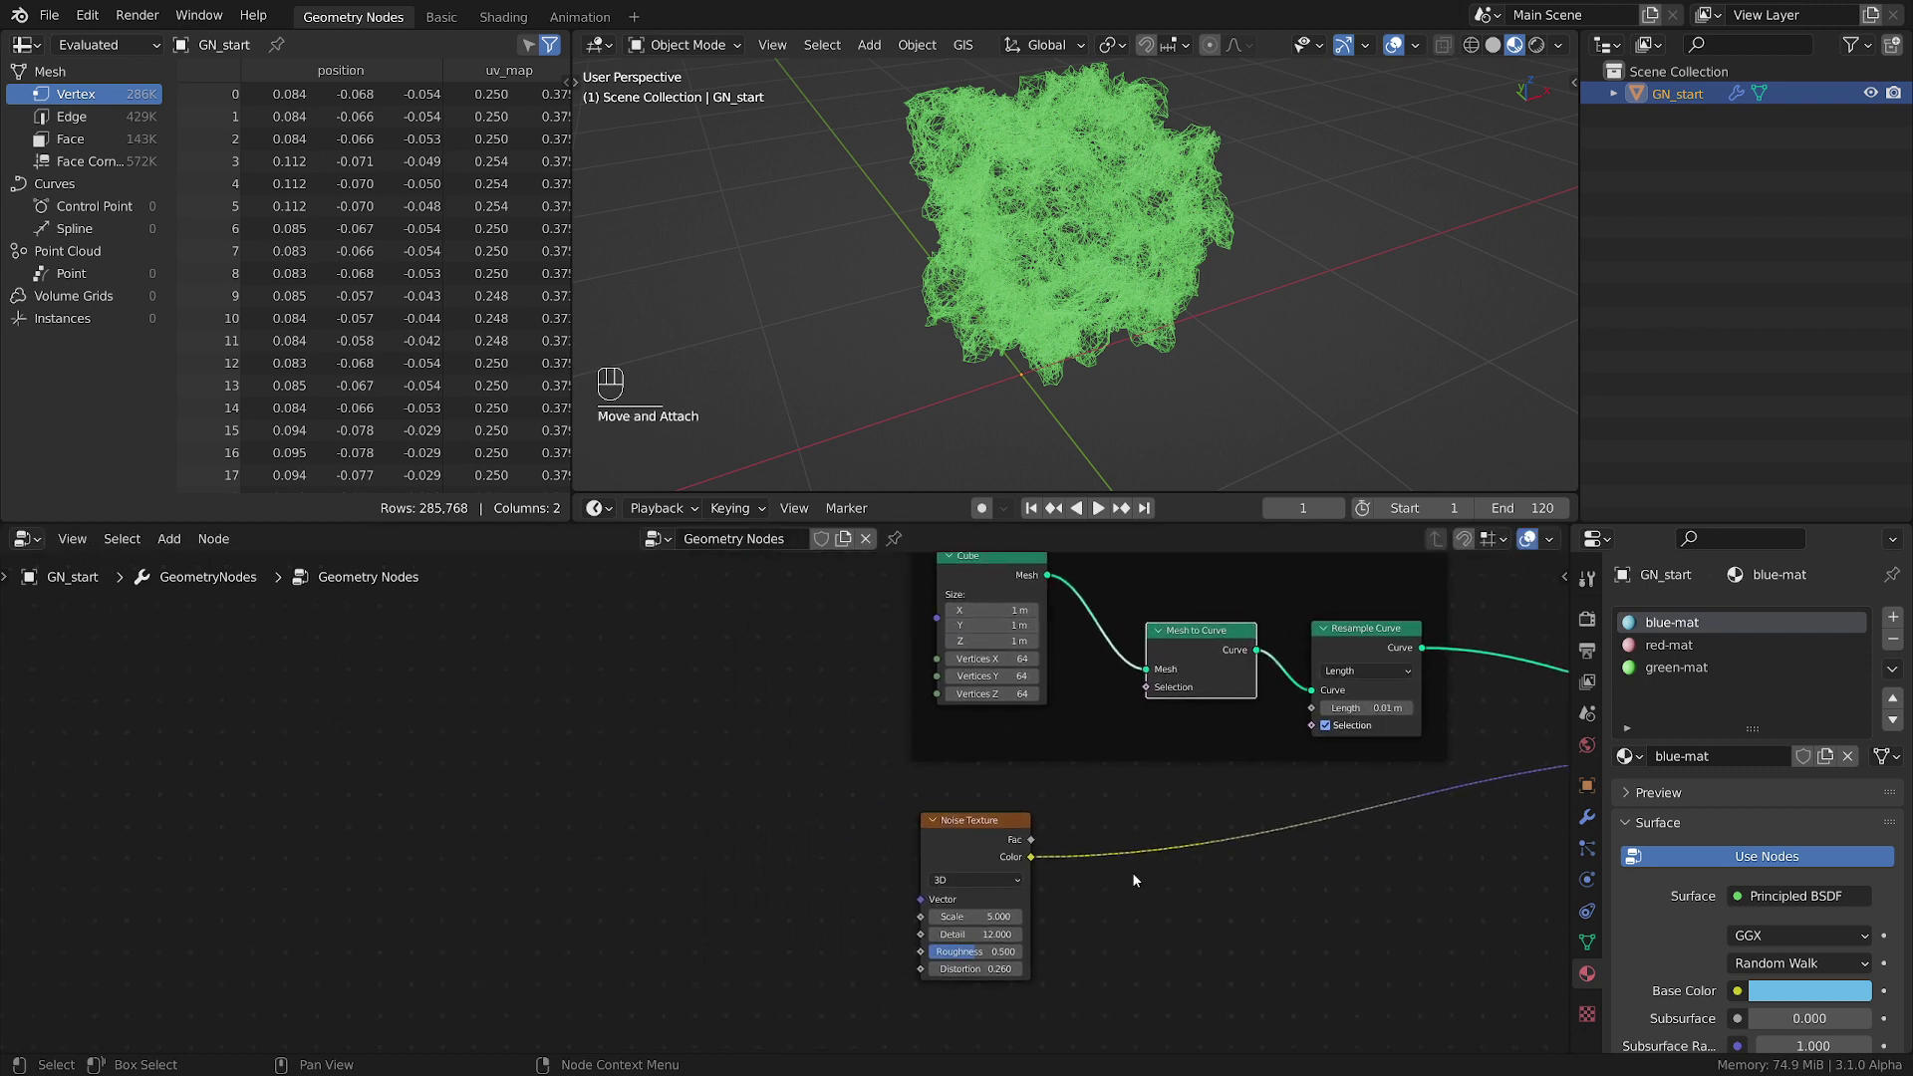
pyautogui.scroll(3, 1131, 873)
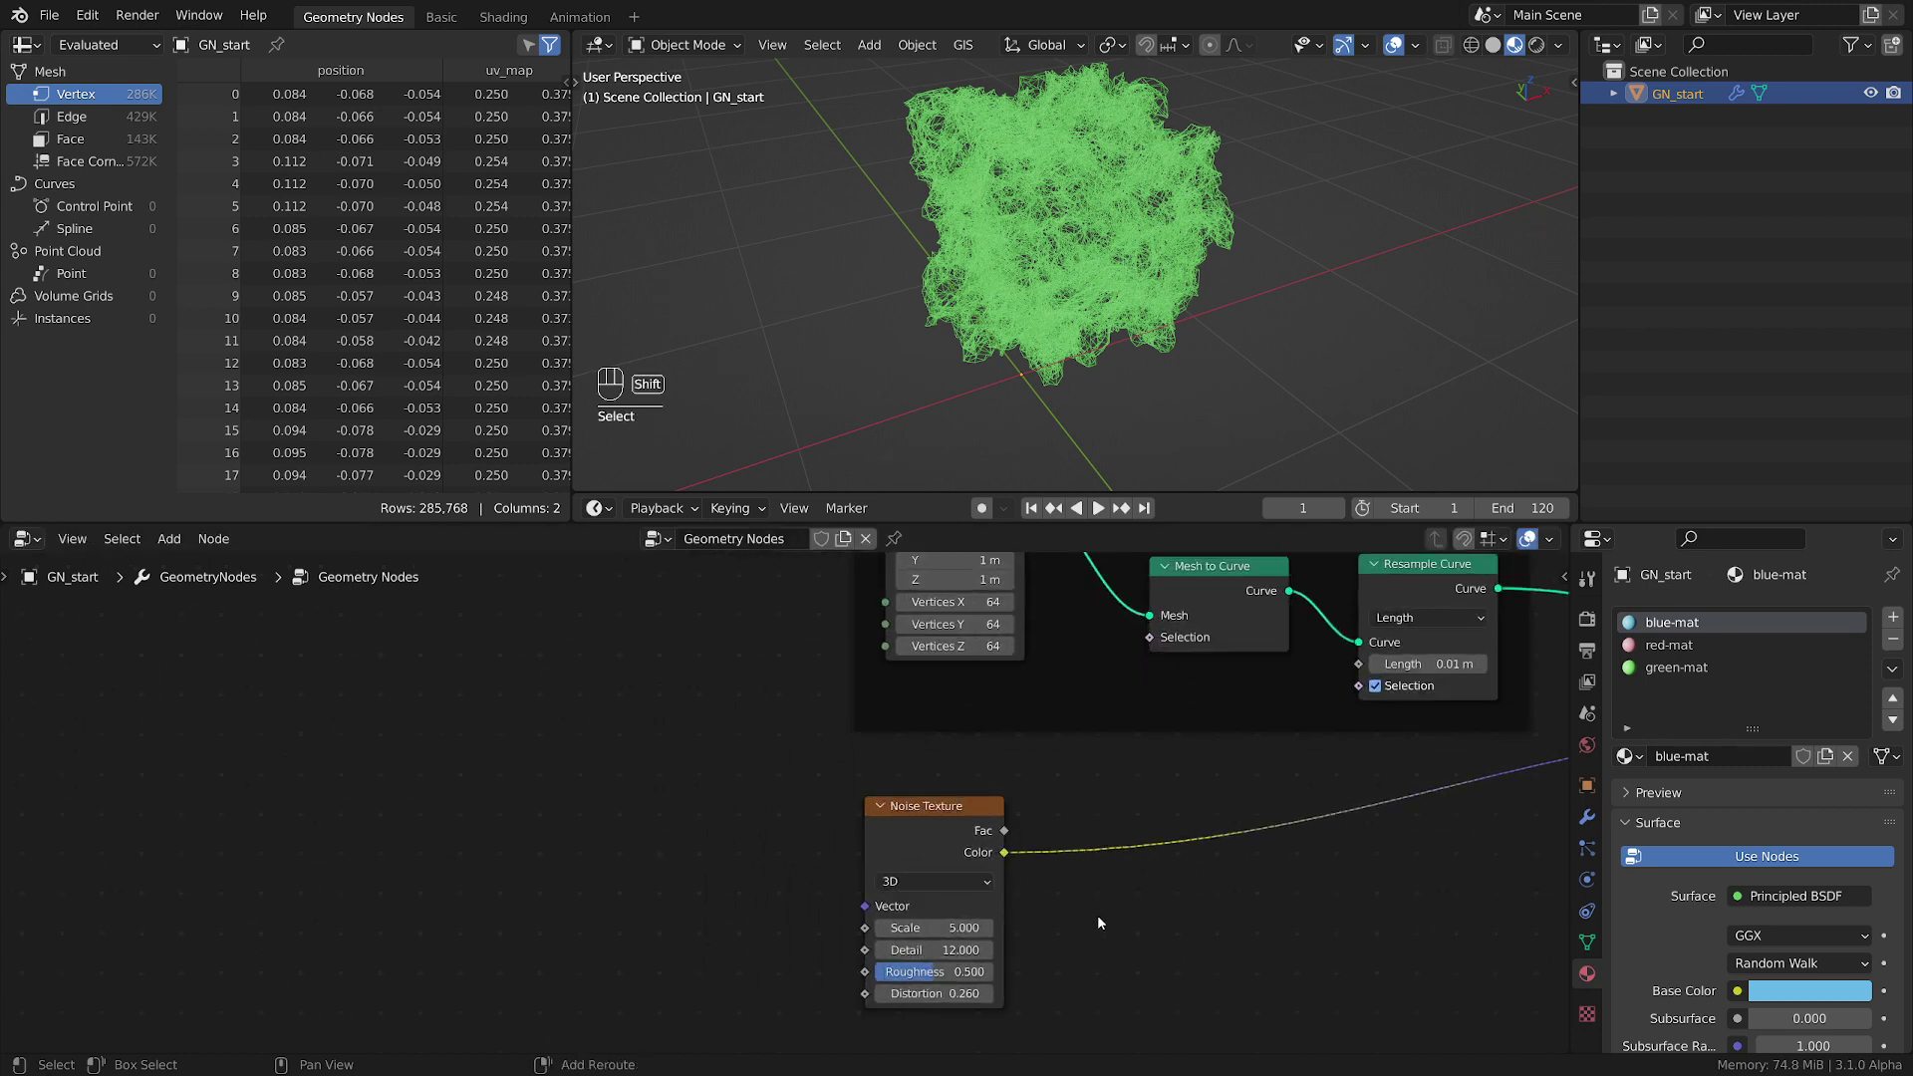
pyautogui.hotkey('shift', 'a')
pyautogui.moveTo(1099, 922)
pyautogui.moveTo(1026, 962)
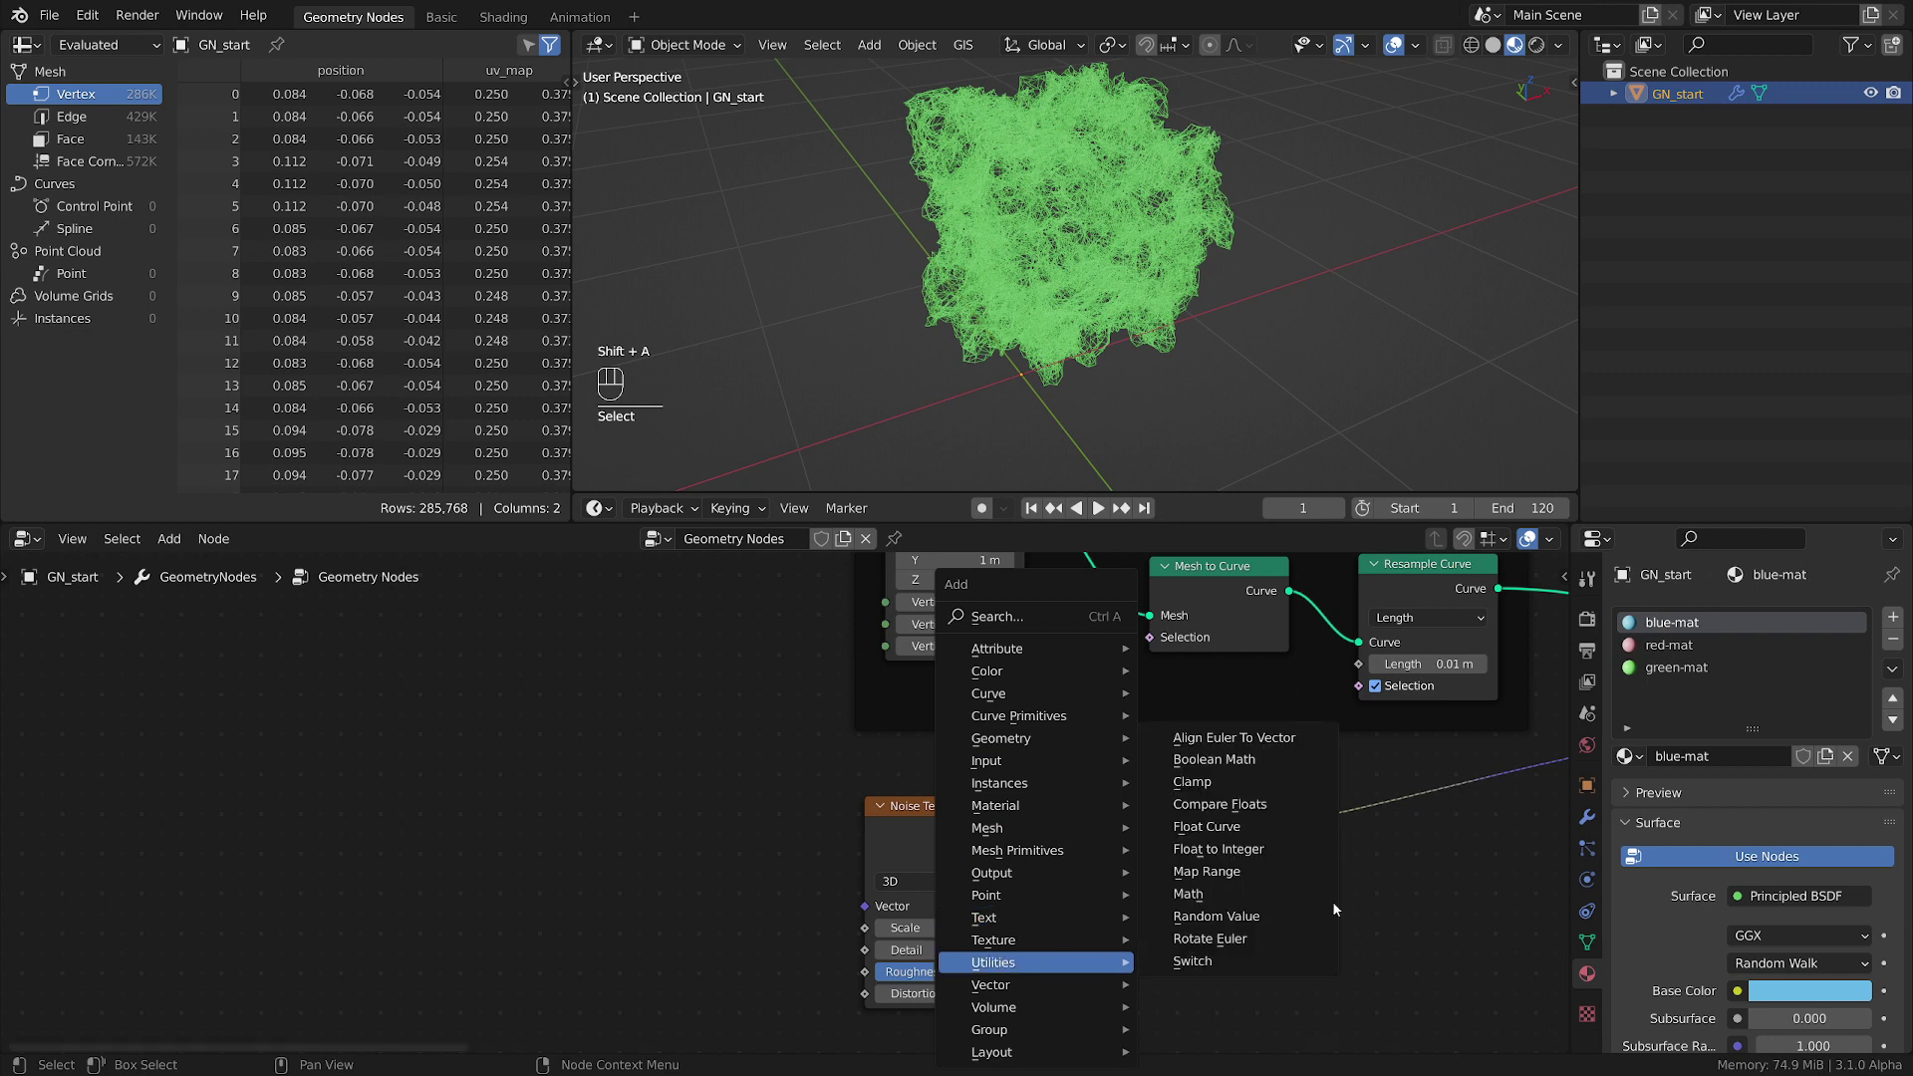
pyautogui.click(1223, 805)
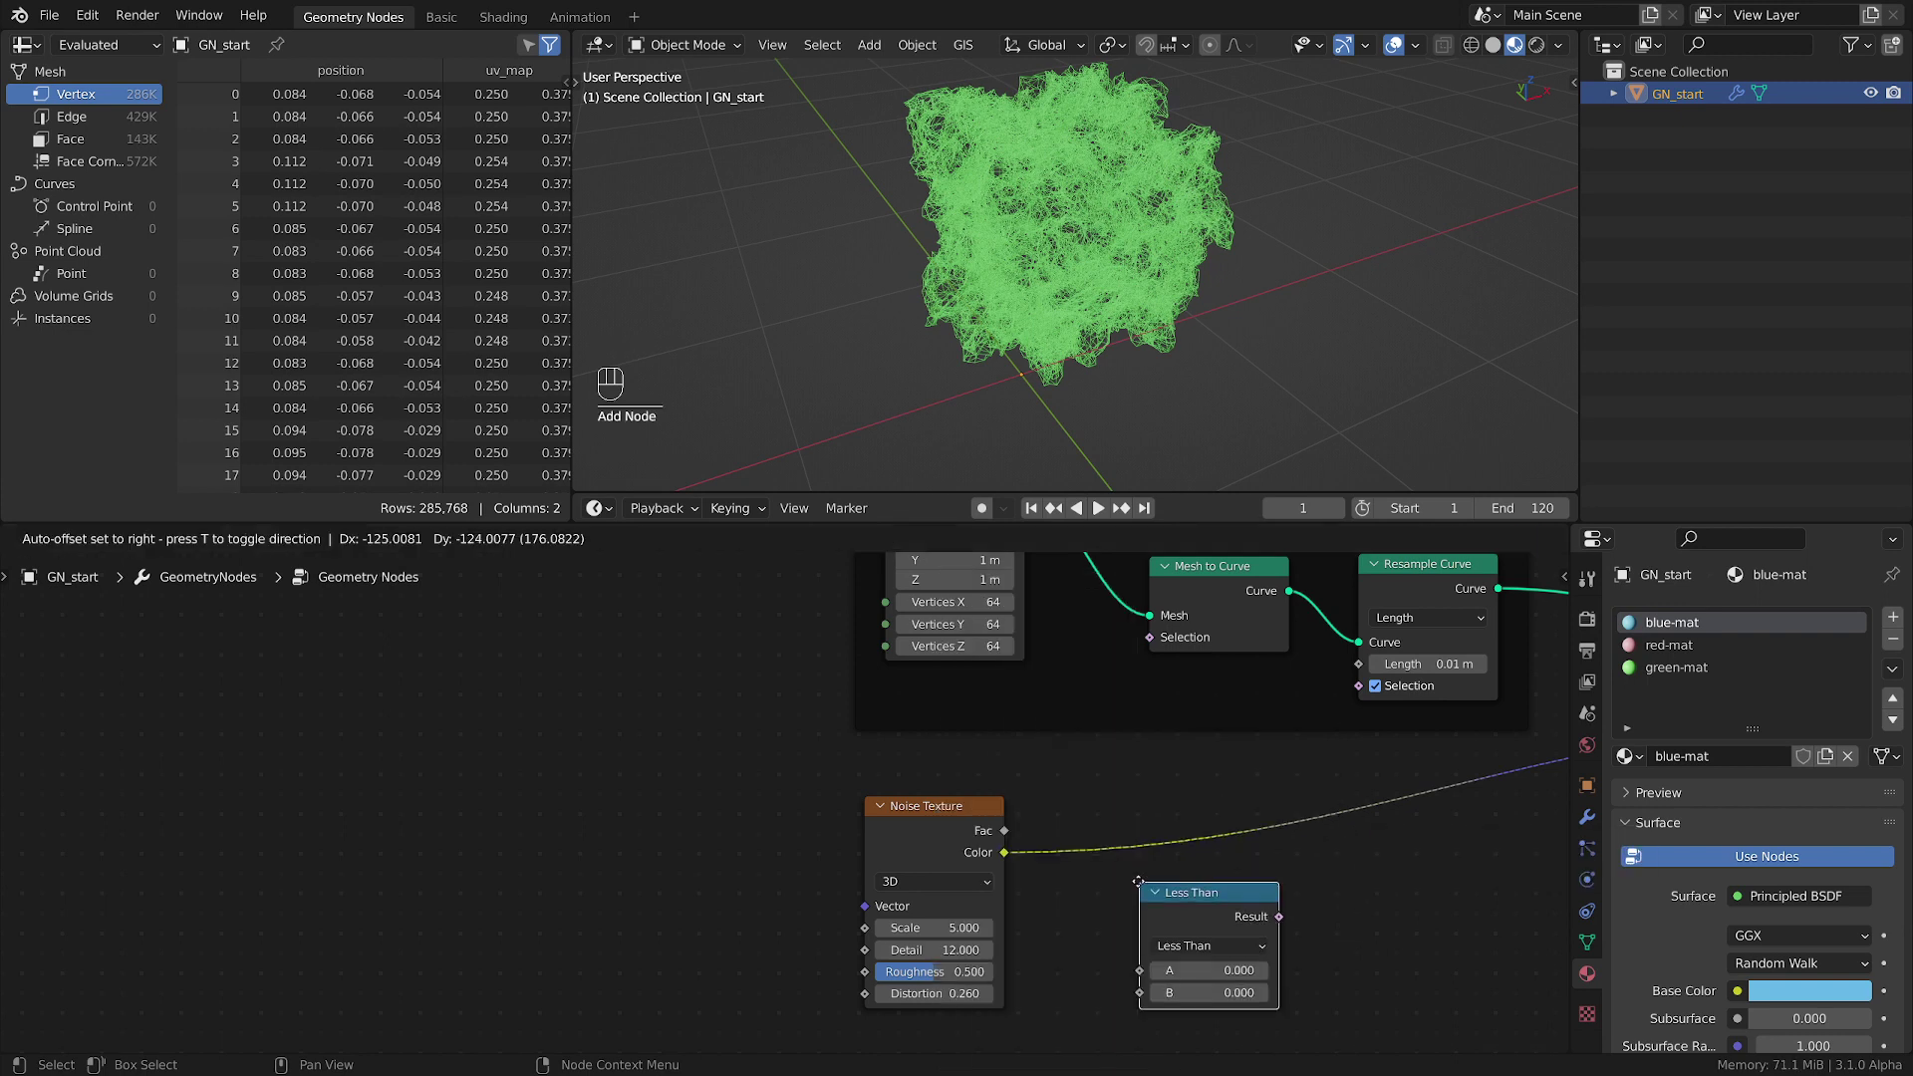
pyautogui.click(1145, 878)
# - Connect the Noise Texture's Fac output to the comparison node's A input and set its operation to Equal
pyautogui.moveTo(1005, 854); pyautogui.dragTo(1063, 926)
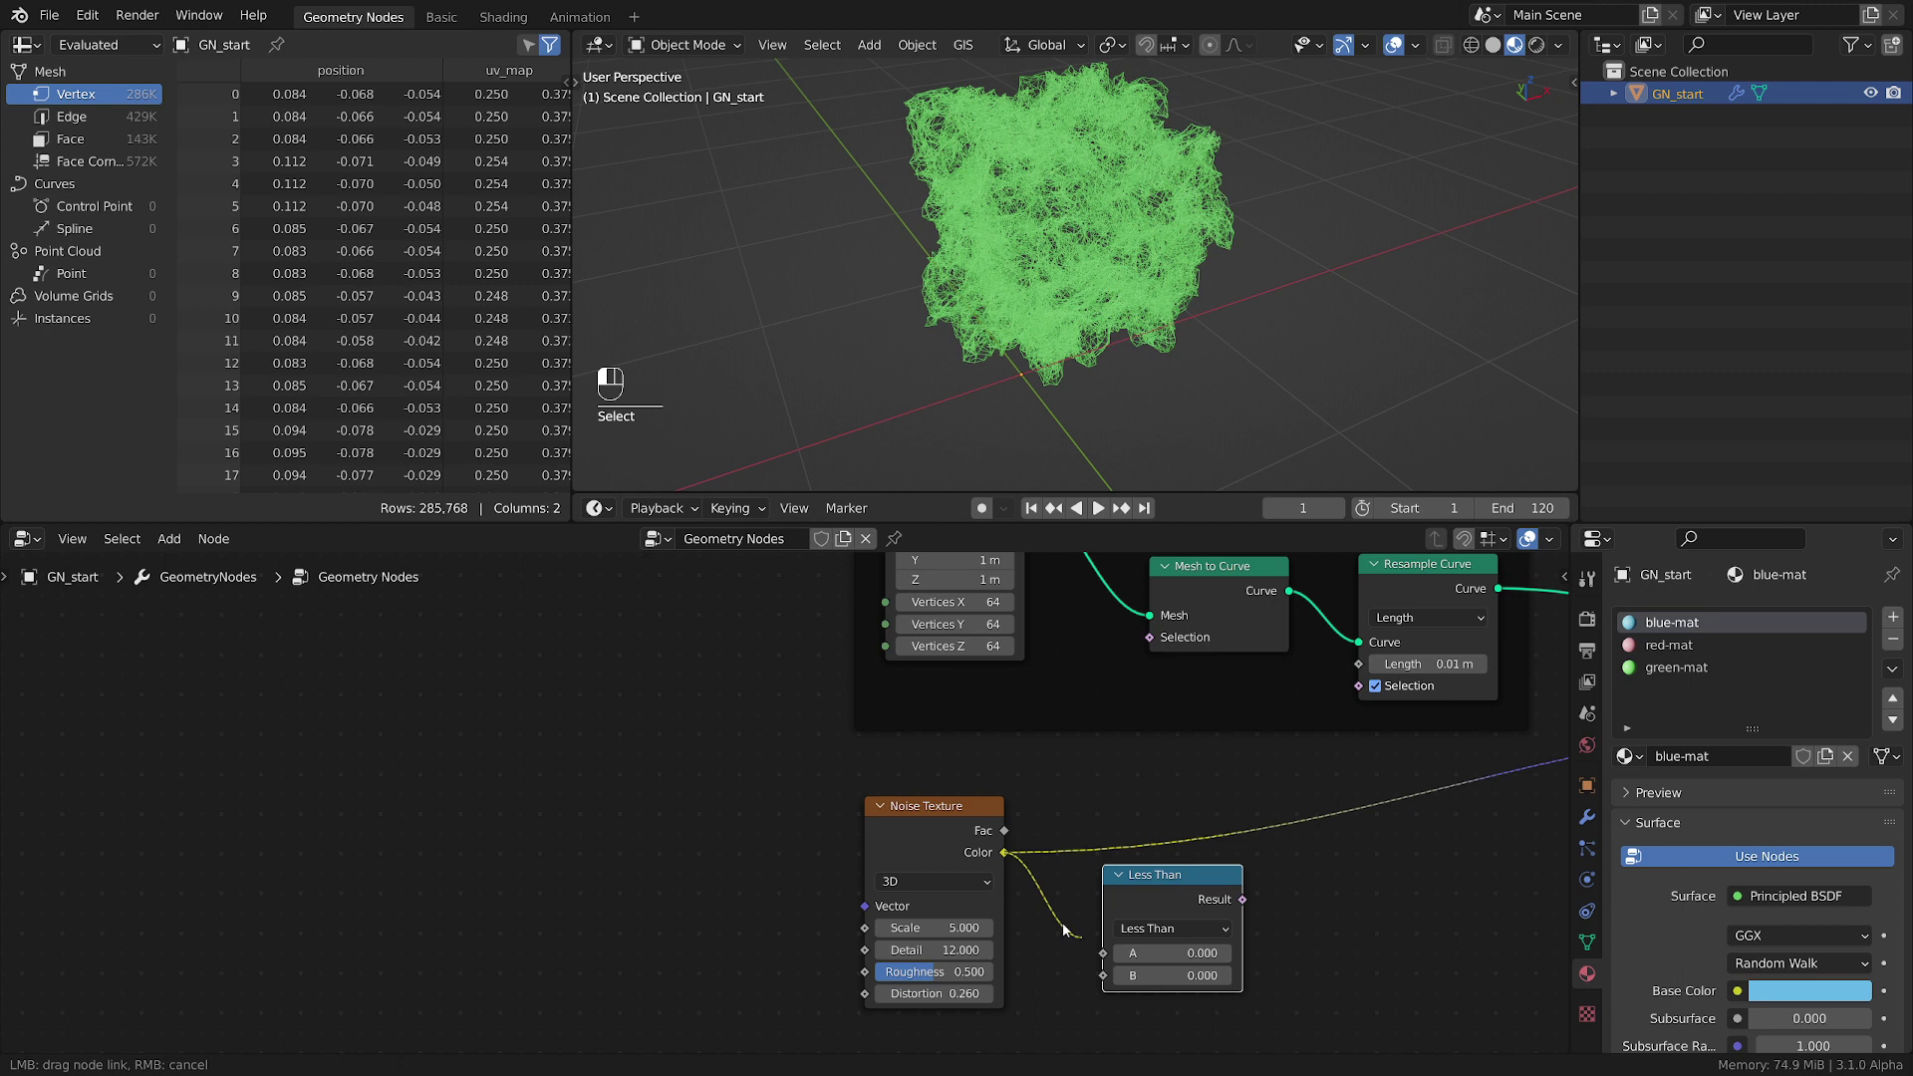
pyautogui.moveTo(1004, 830); pyautogui.dragTo(1111, 954)
pyautogui.moveTo(970, 858); pyautogui.dragTo(826, 844)
pyautogui.moveTo(1217, 899); pyautogui.dragTo(1104, 813)
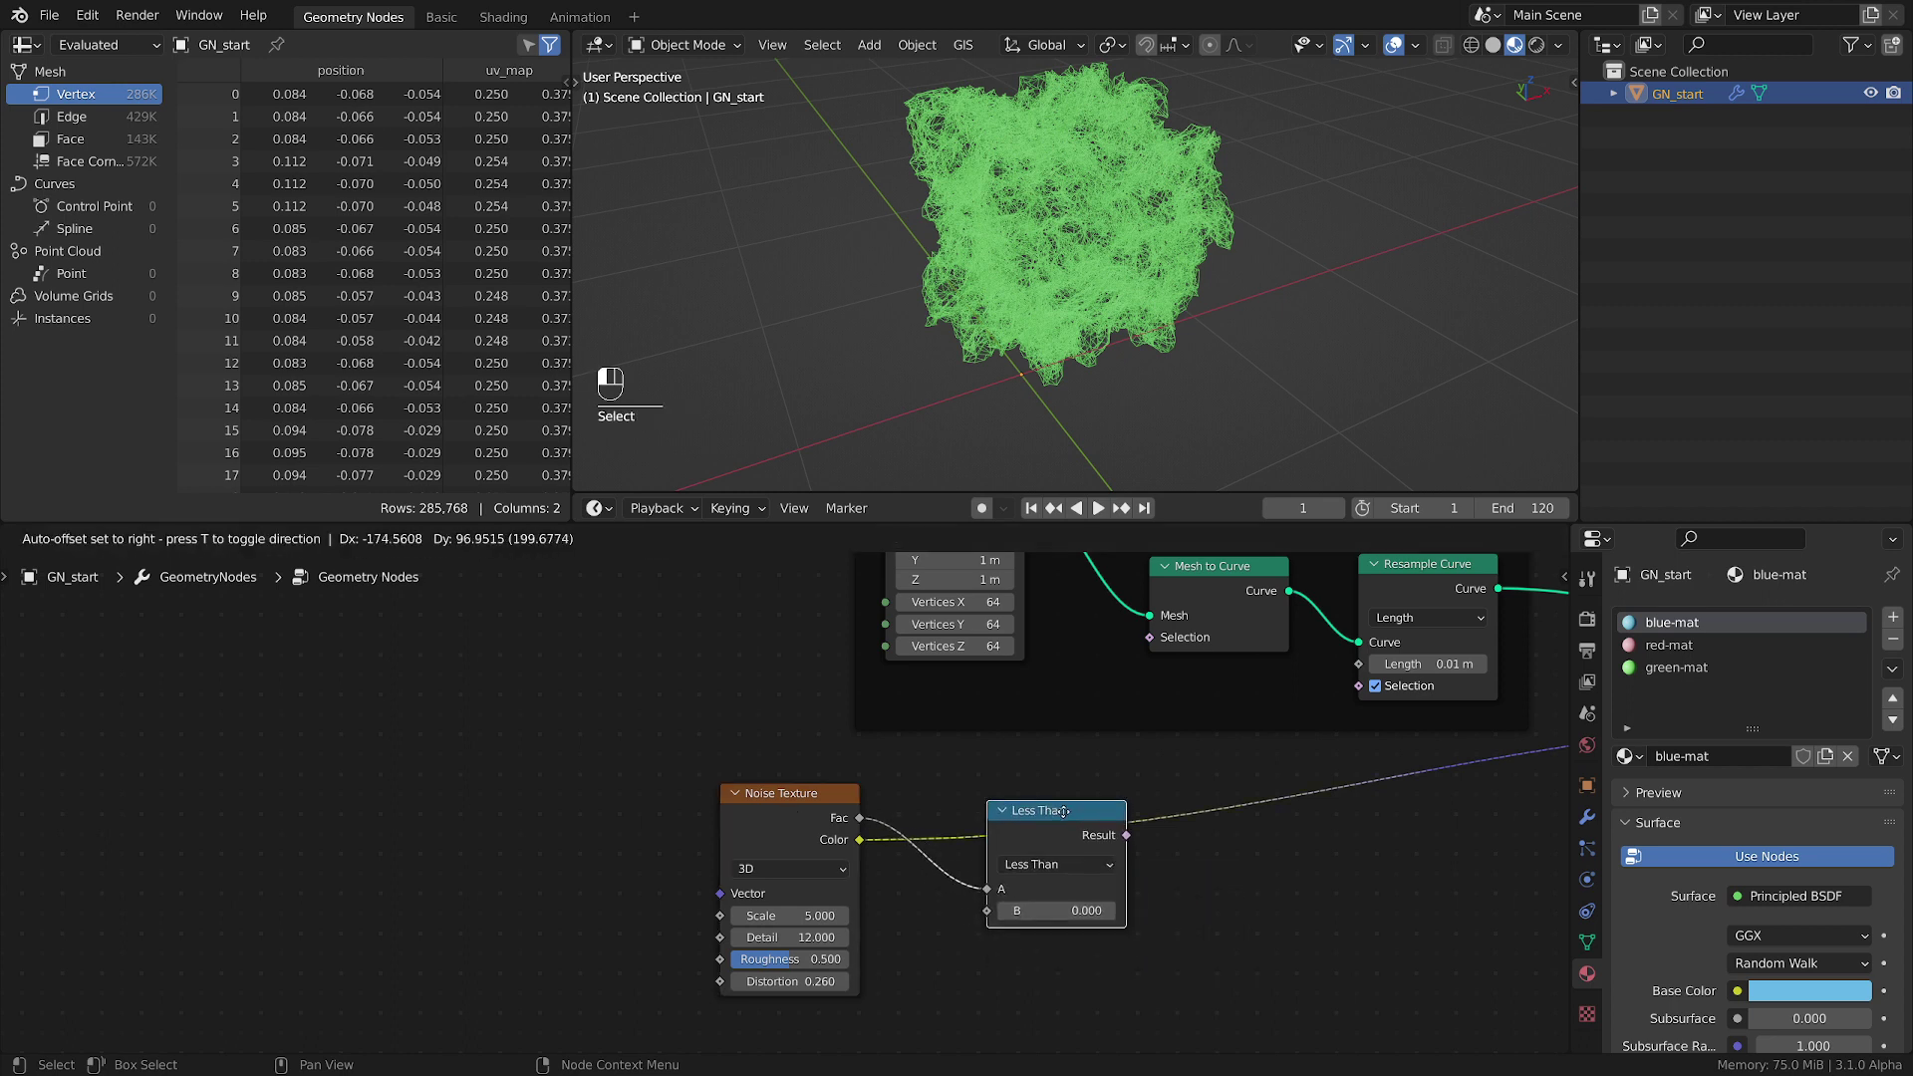
pyautogui.click(1052, 843)
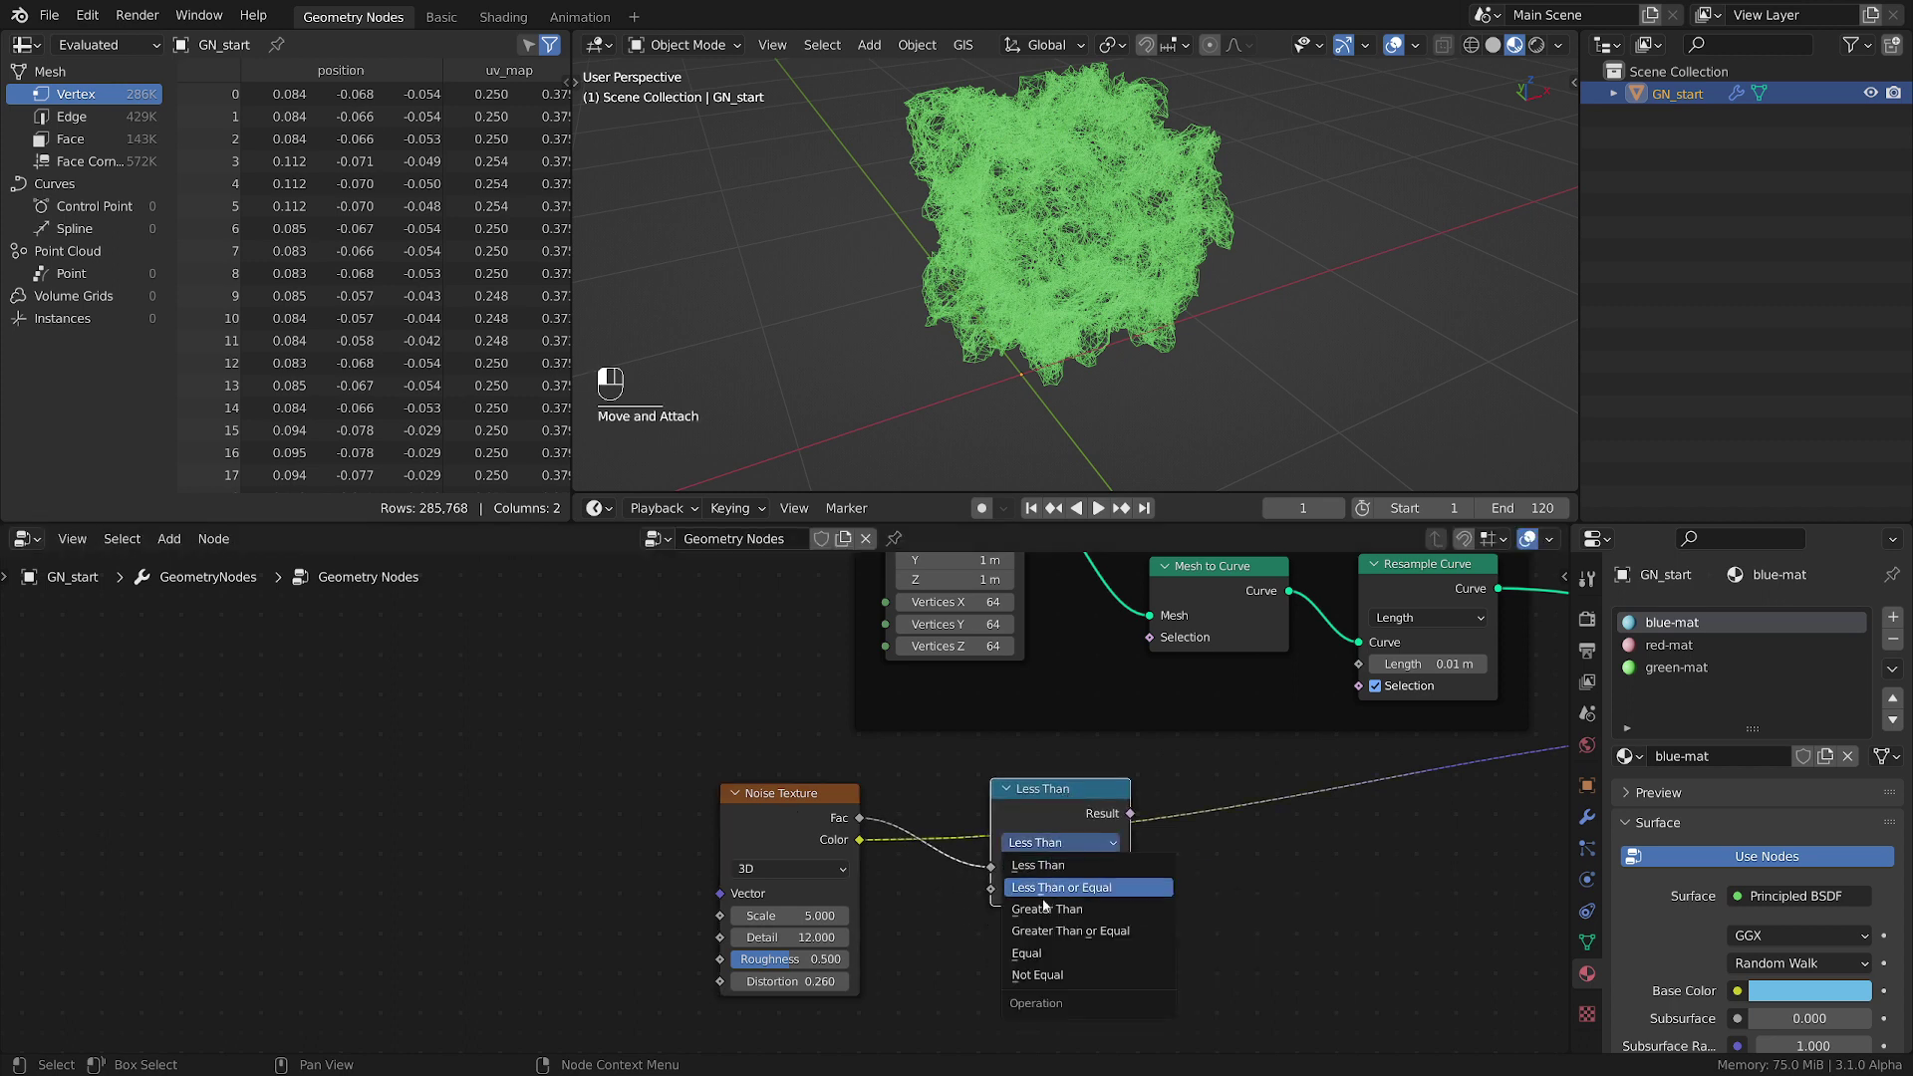
pyautogui.click(1041, 954)
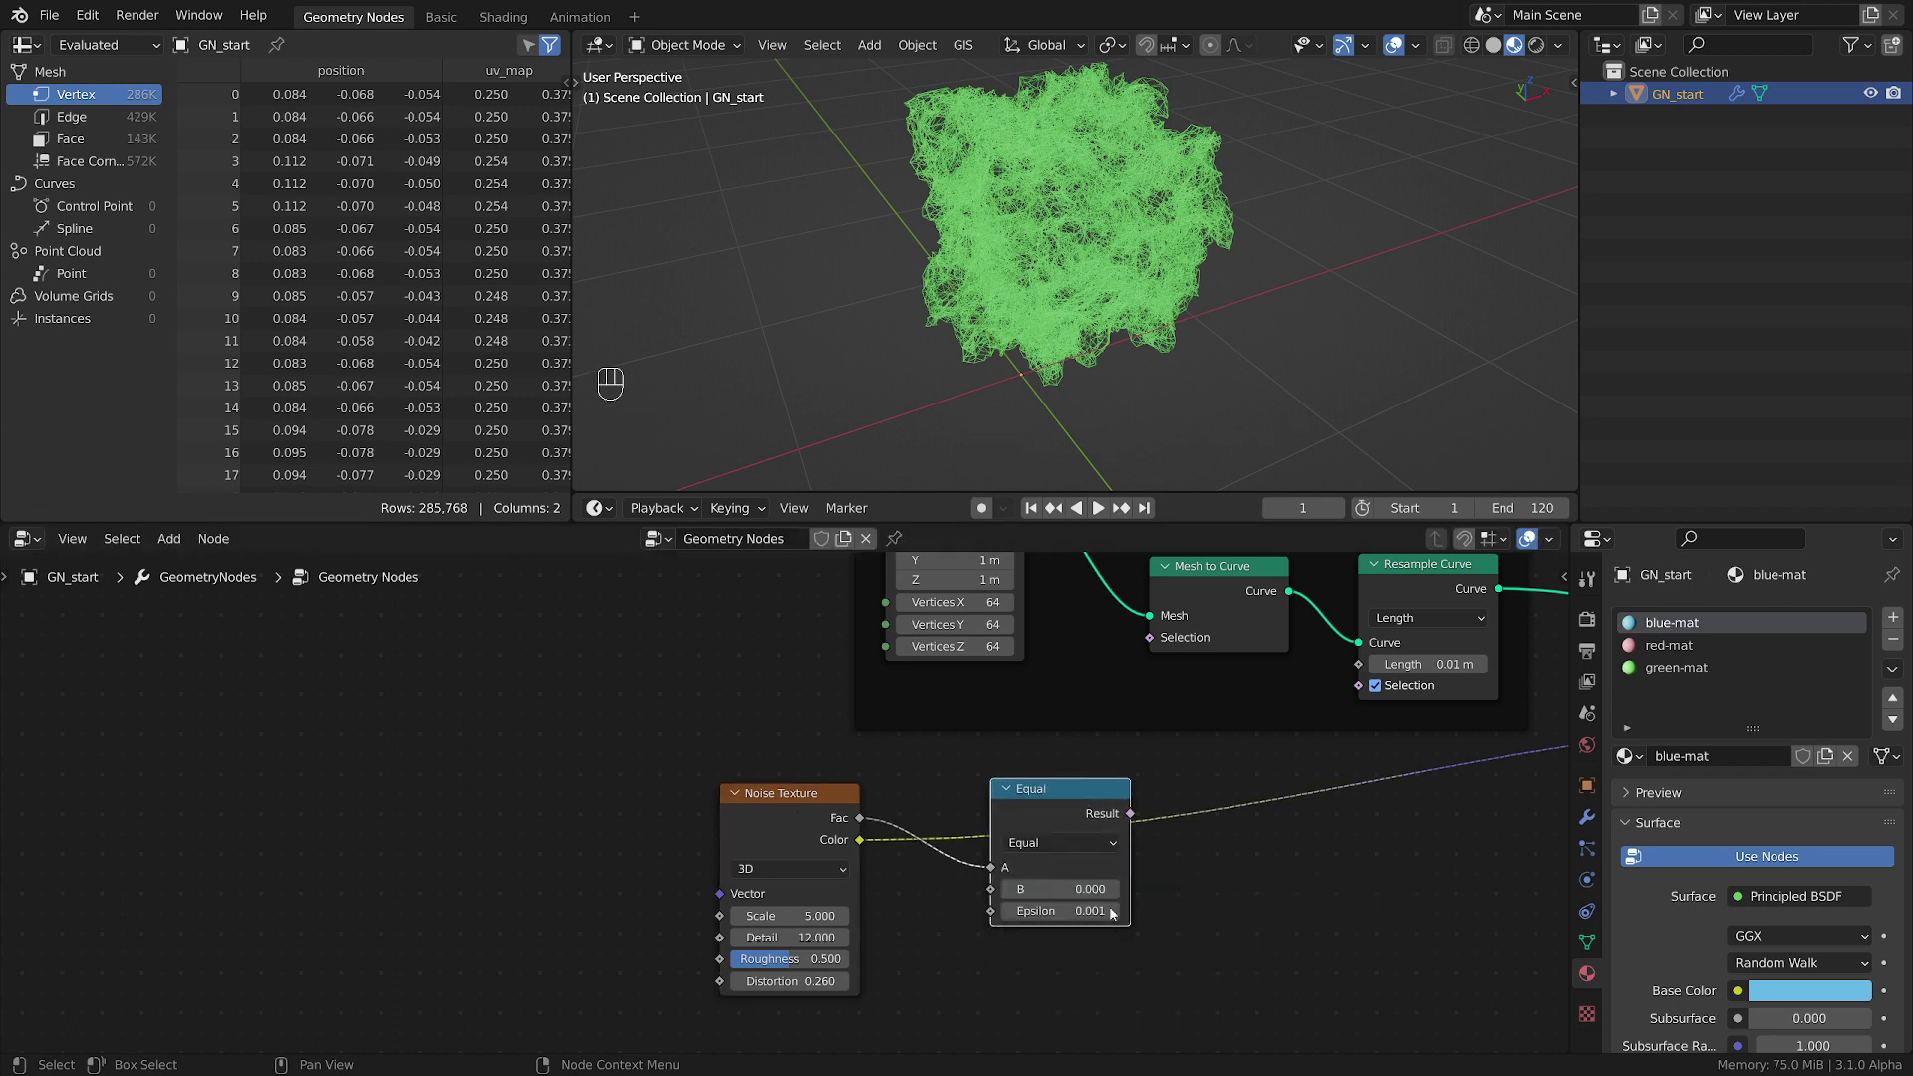
# - Connect the Equal node's Result to Mesh to Curve's Selection and set Epsilon to 0.461
pyautogui.moveTo(1046, 794); pyautogui.dragTo(1149, 637)
pyautogui.moveTo(1213, 718); pyautogui.dragTo(1135, 751, button='middle')
pyautogui.moveTo(1092, 437); pyautogui.dragTo(1047, 380, button='middle')
pyautogui.moveTo(1068, 578); pyautogui.dragTo(1045, 579, button='middle')
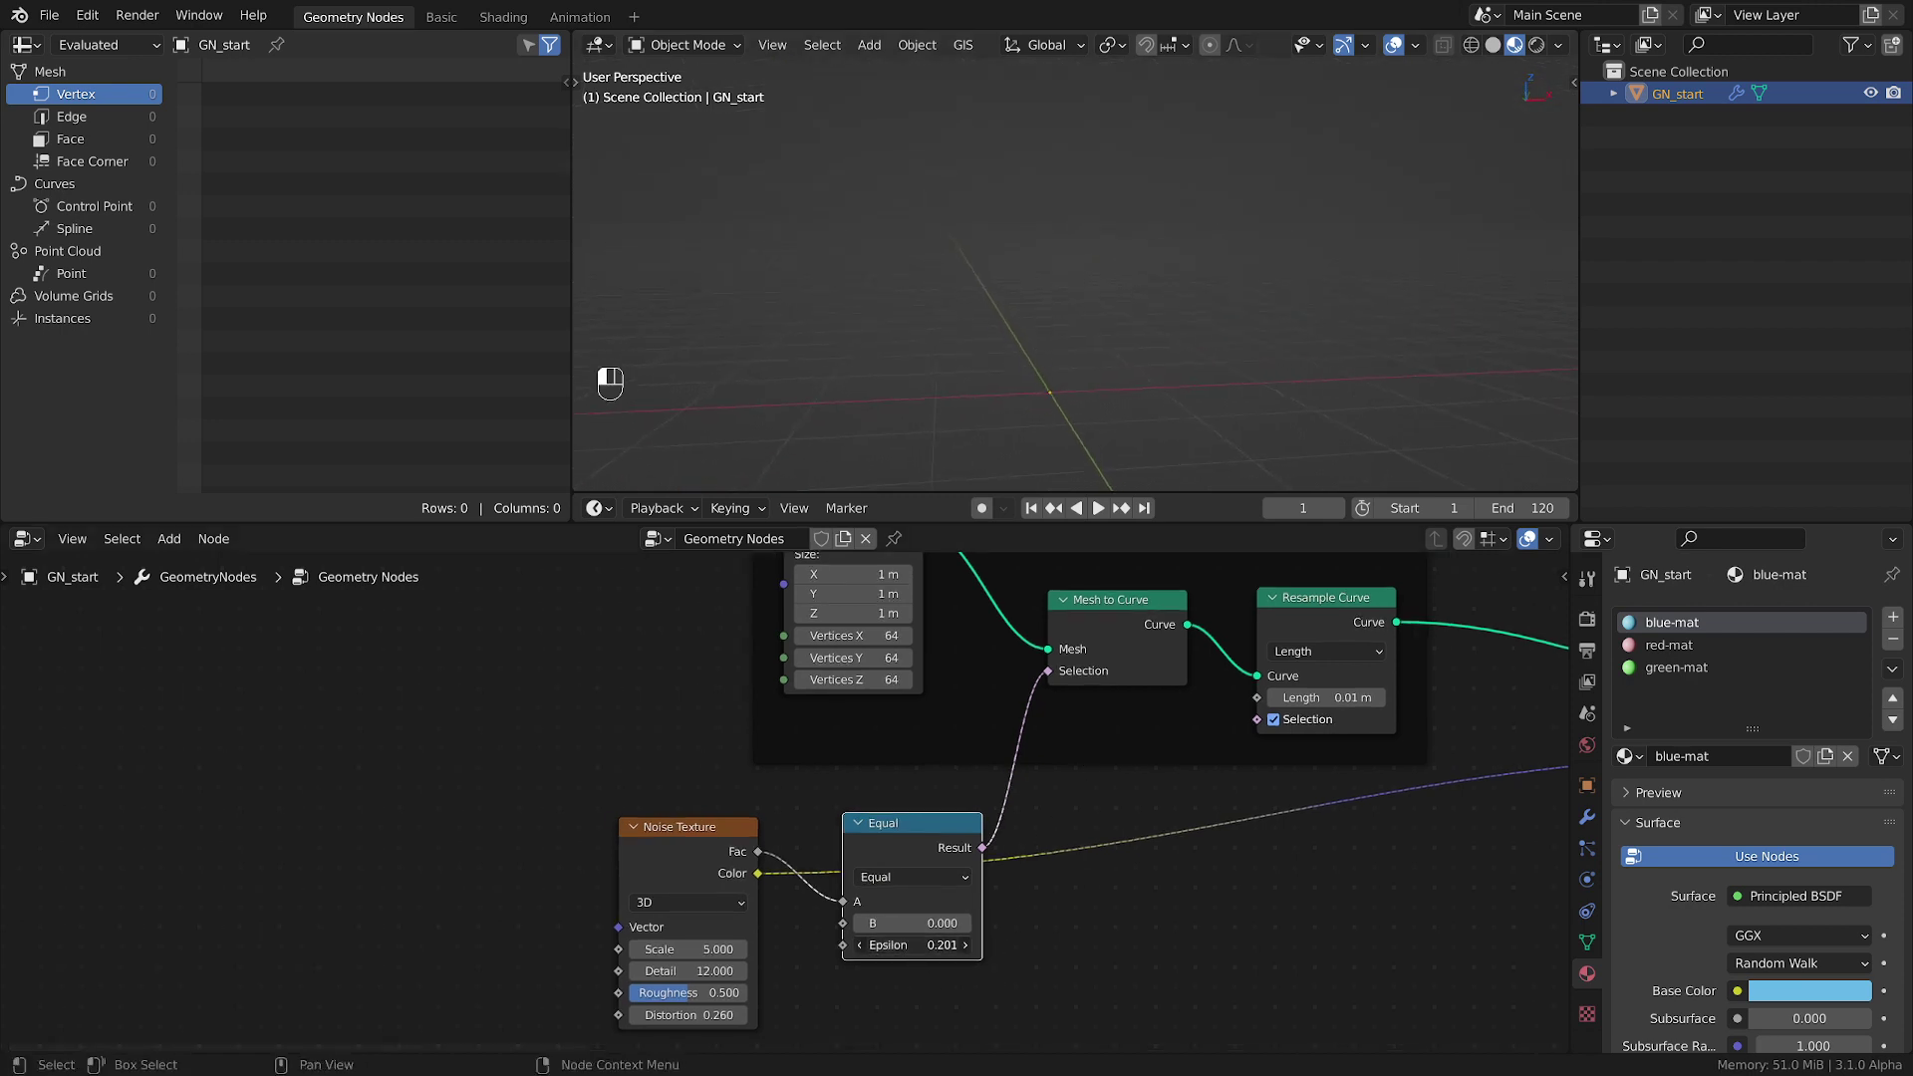
pyautogui.moveTo(911, 945); pyautogui.dragTo(971, 944)
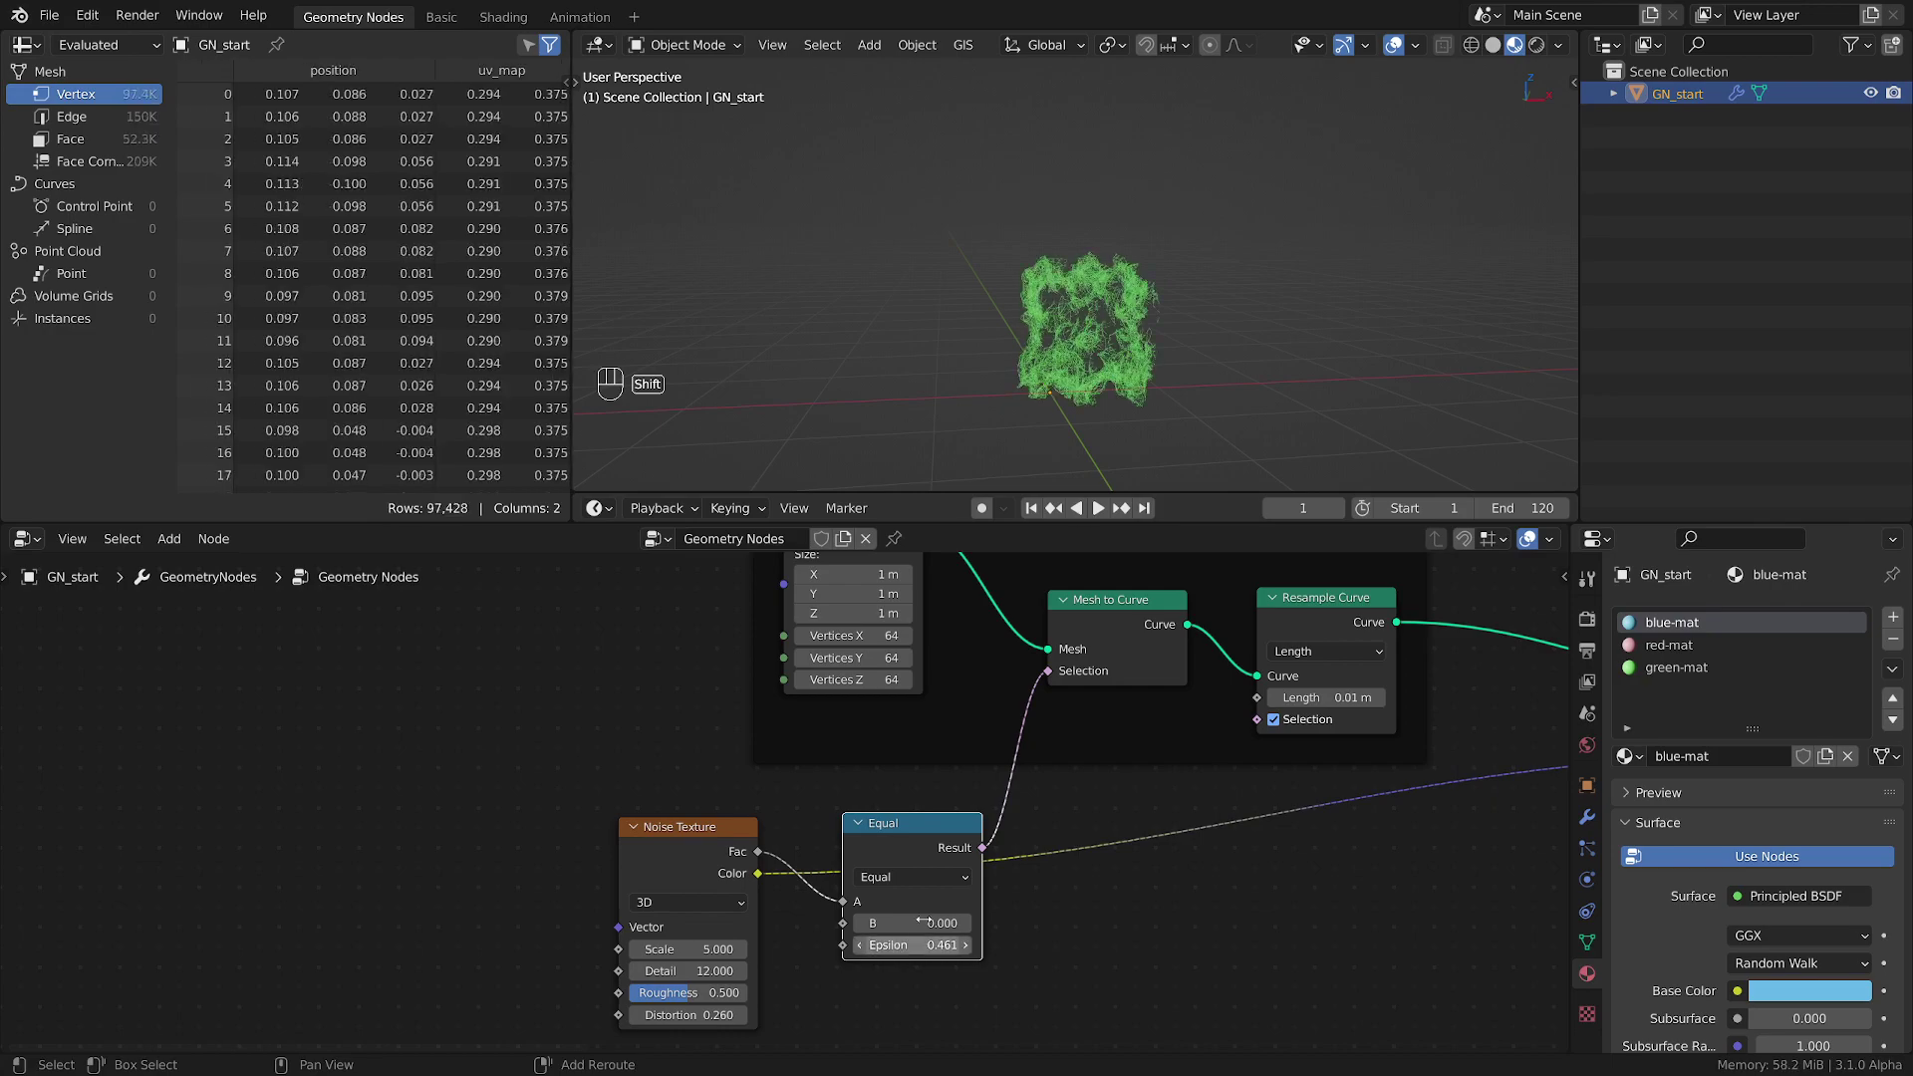
# - Examine the filtered curve structure from several angles and distances, and review the node chain
pyautogui.scroll(2, 1105, 306)
pyautogui.moveTo(1104, 306); pyautogui.dragTo(1043, 389, button='middle')
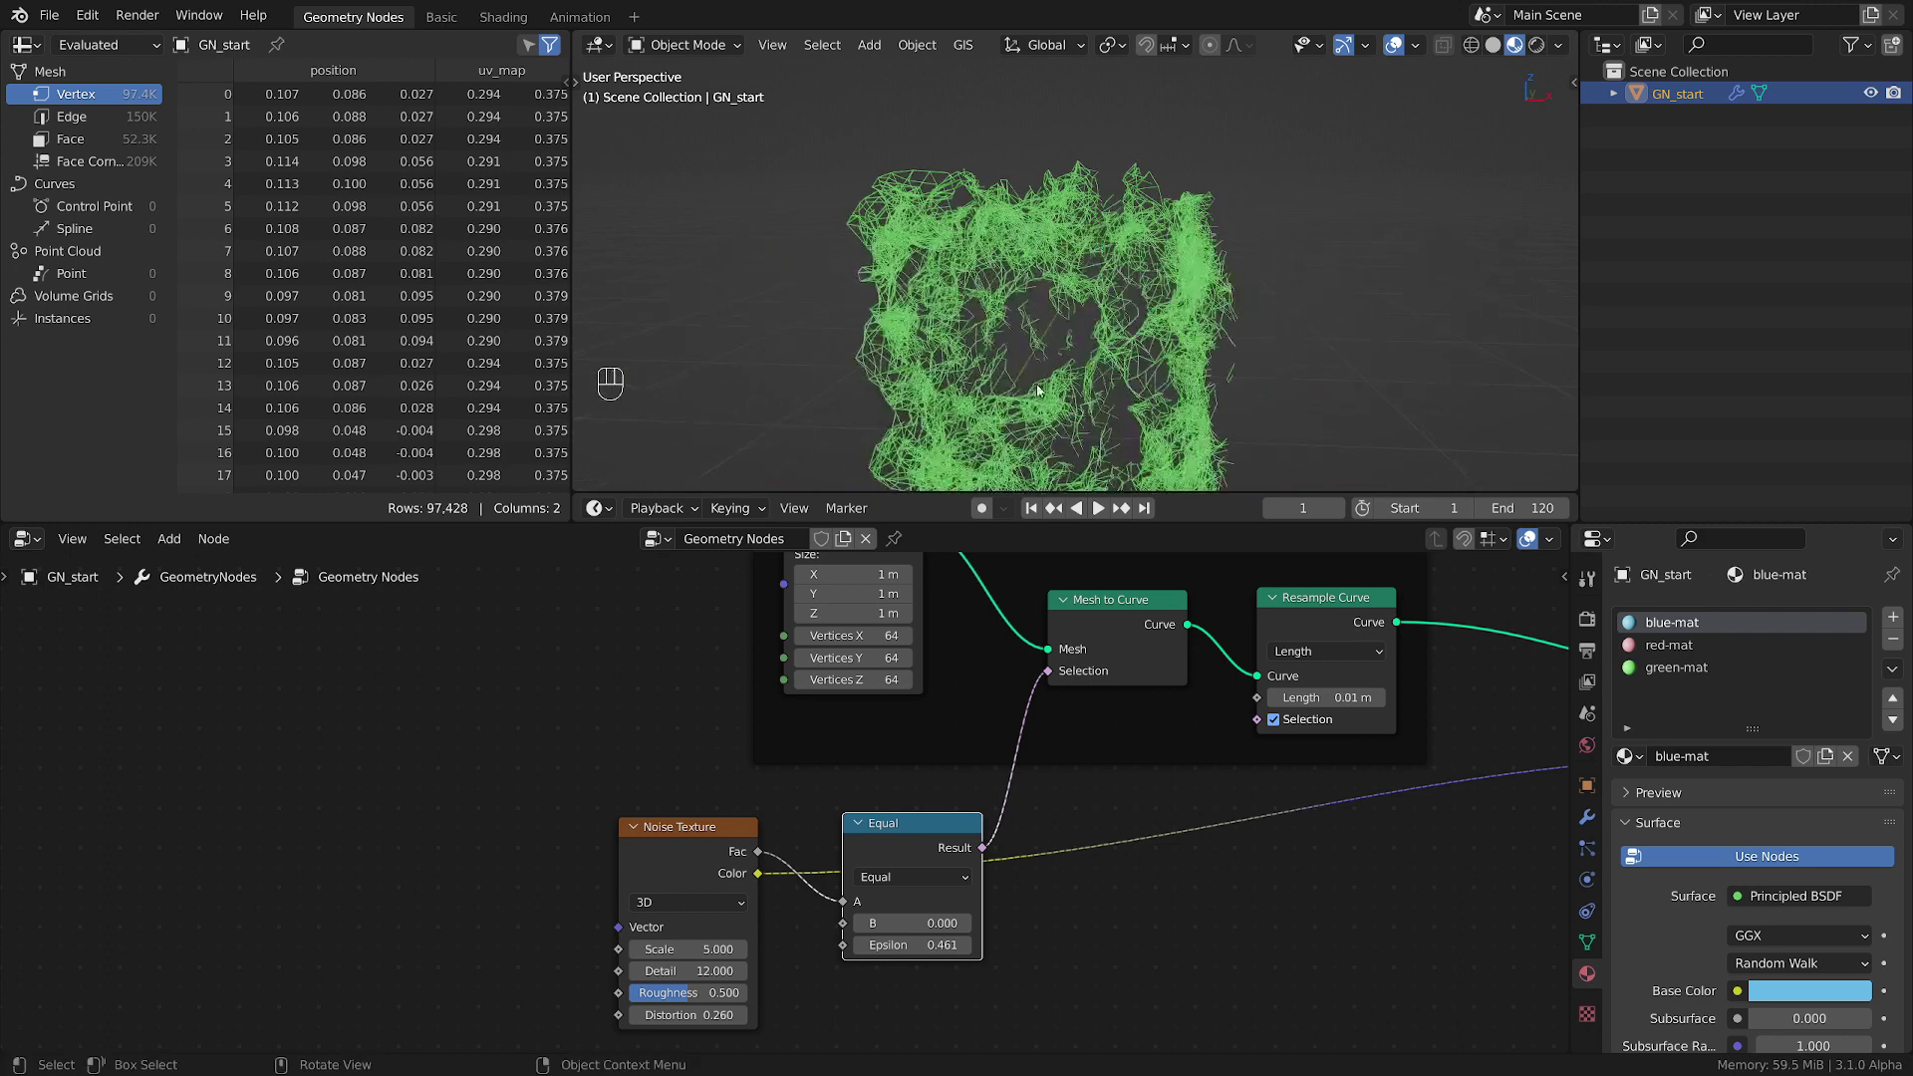
pyautogui.moveTo(1087, 453); pyautogui.dragTo(1036, 444, button='middle')
pyautogui.scroll(-1, 1095, 842)
pyautogui.moveTo(1114, 849); pyautogui.dragTo(1088, 962, button='middle')
pyautogui.moveTo(837, 696)
pyautogui.mouseDown()
pyautogui.moveTo(822, 704)
pyautogui.moveTo(873, 651)
pyautogui.moveTo(835, 686)
pyautogui.mouseUp()
pyautogui.moveTo(1066, 389); pyautogui.dragTo(1012, 356, button='middle')
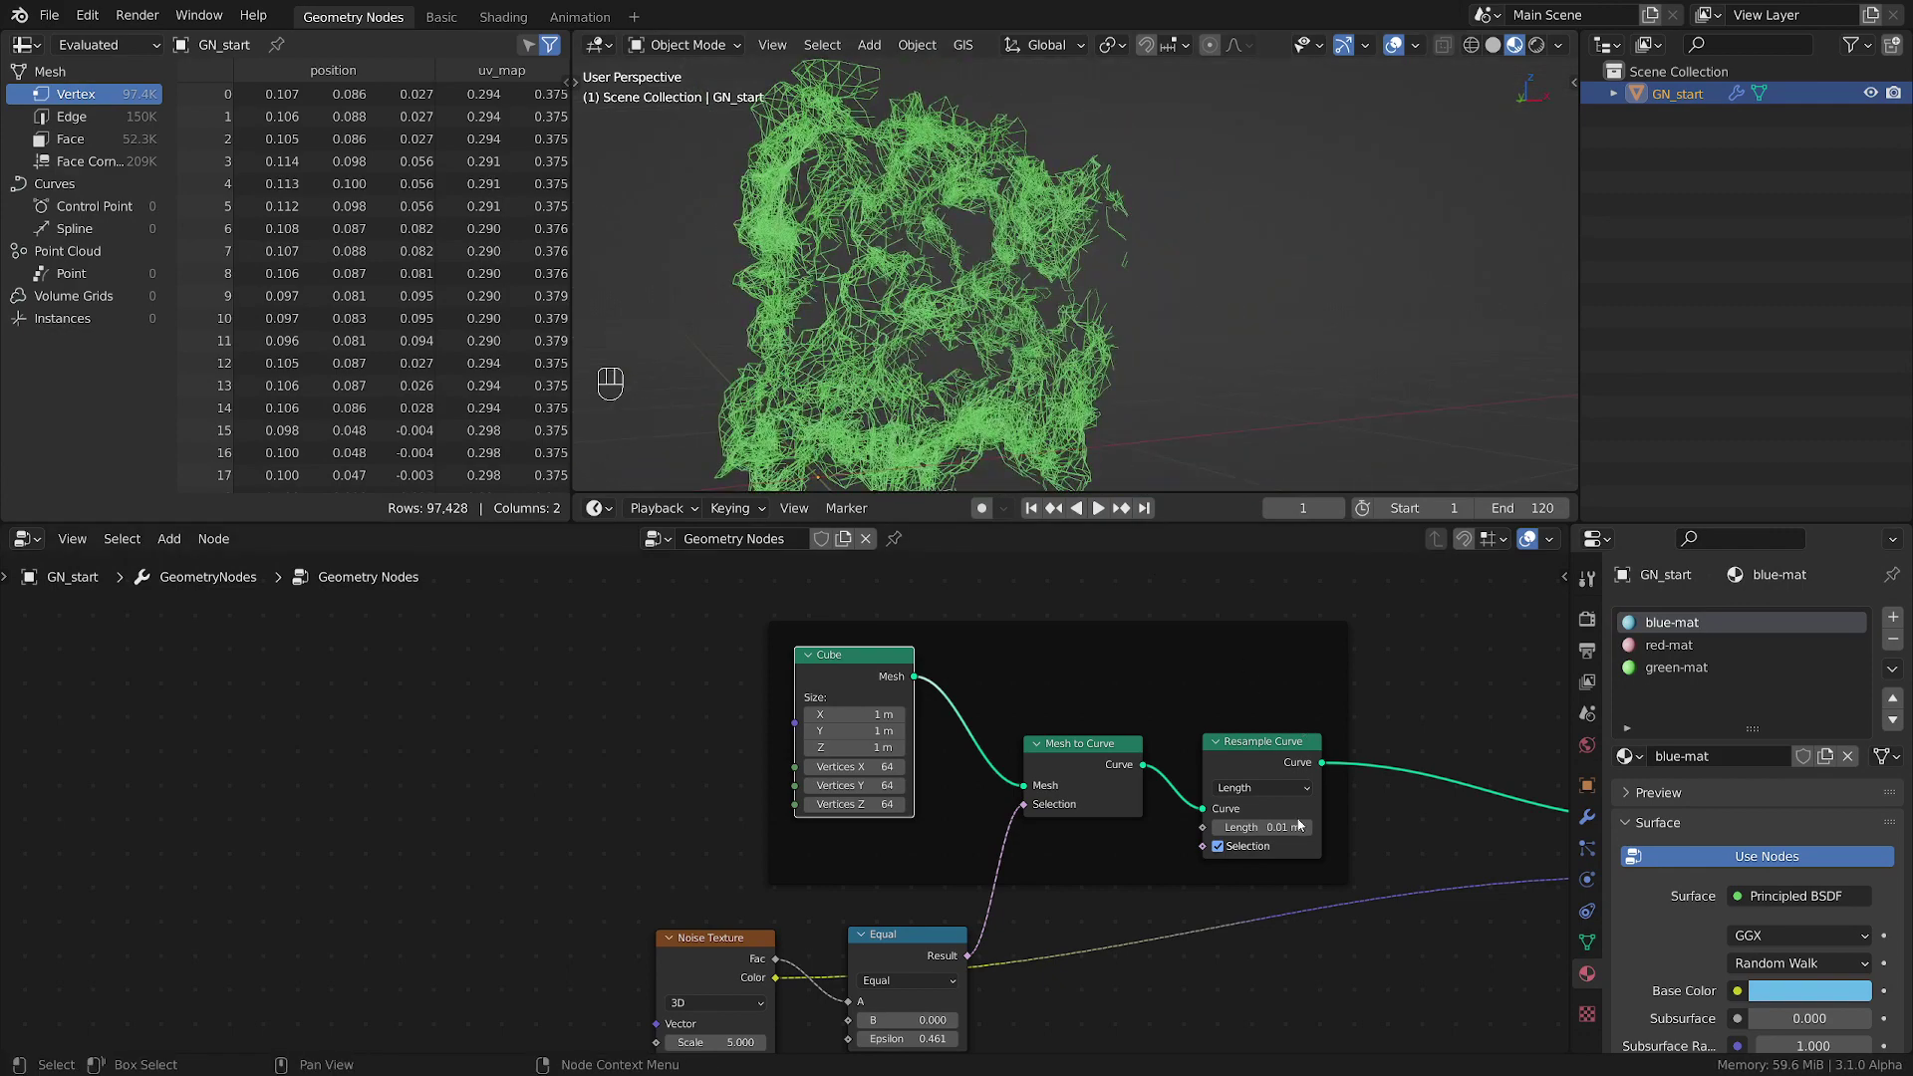
pyautogui.scroll(-1, 1297, 879)
pyautogui.moveTo(1297, 882); pyautogui.dragTo(1088, 845, button='middle')
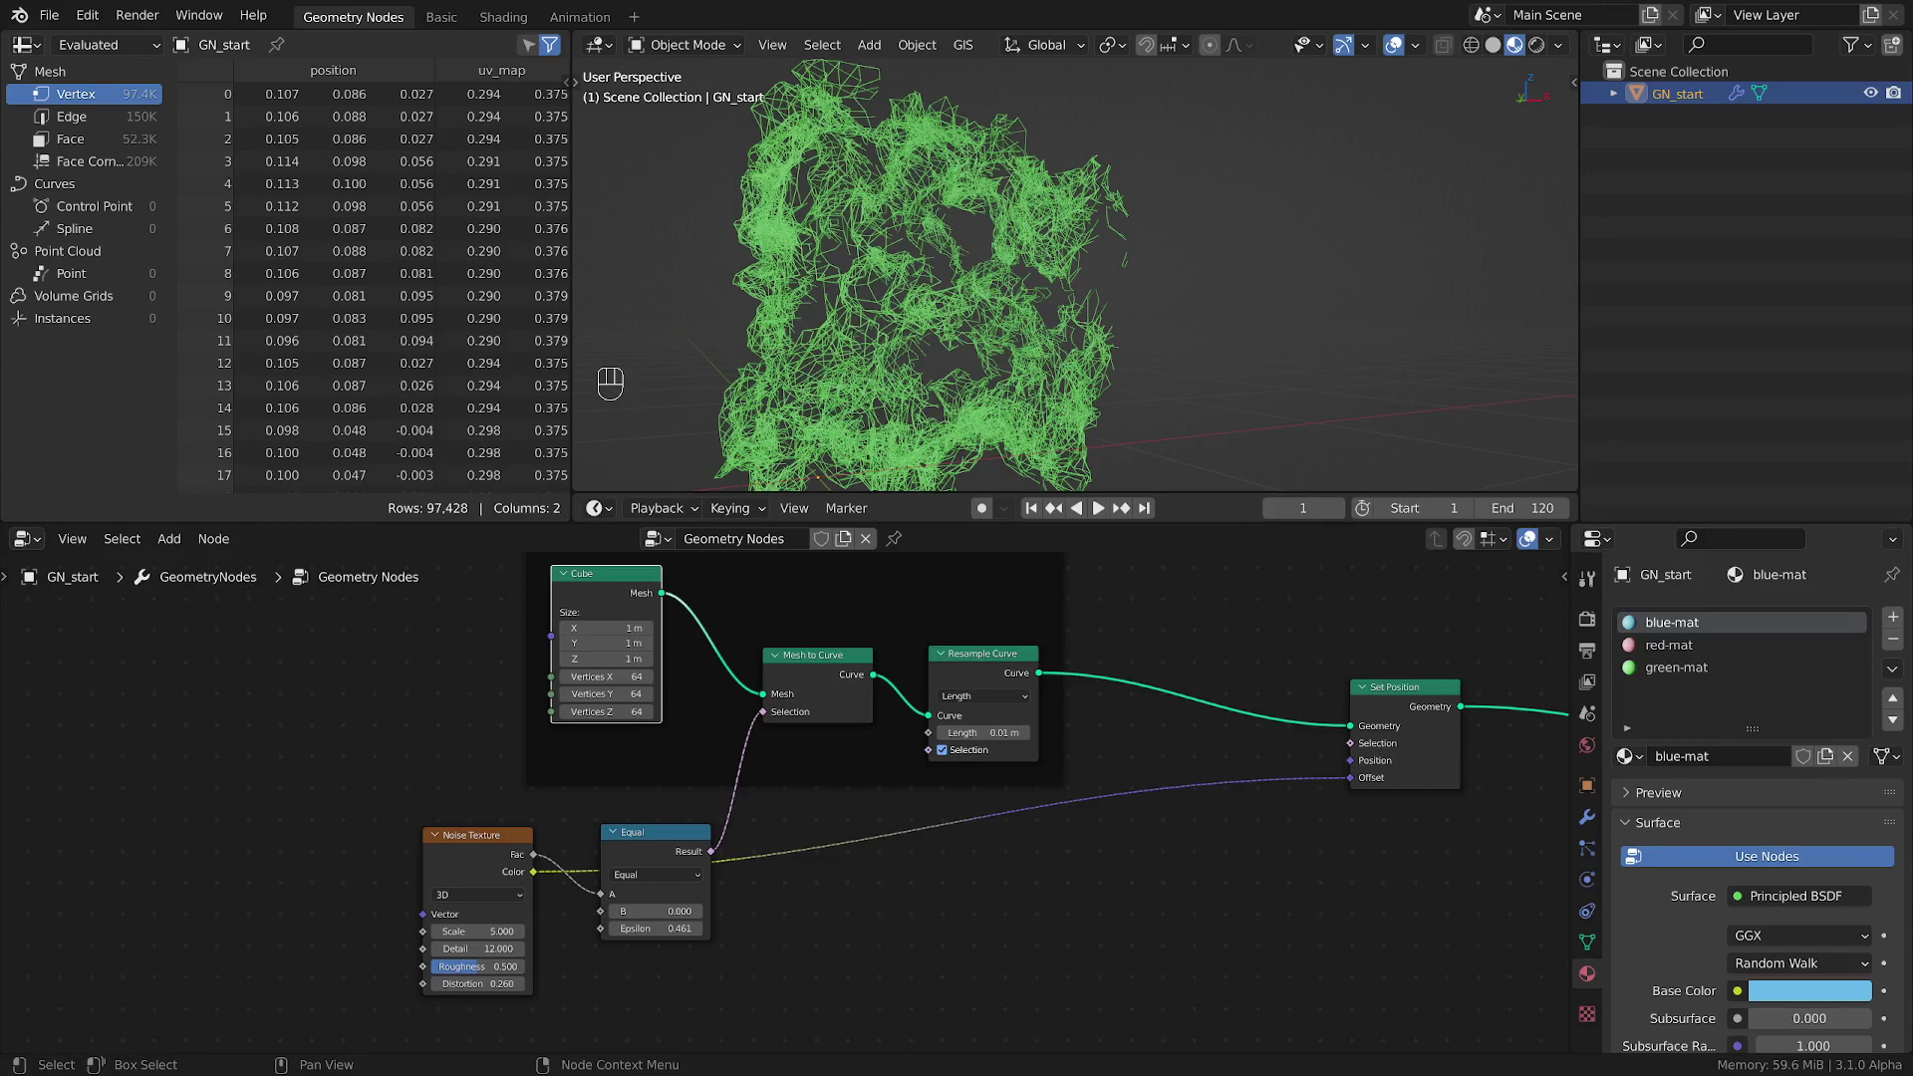
pyautogui.scroll(-5, 882, 379)
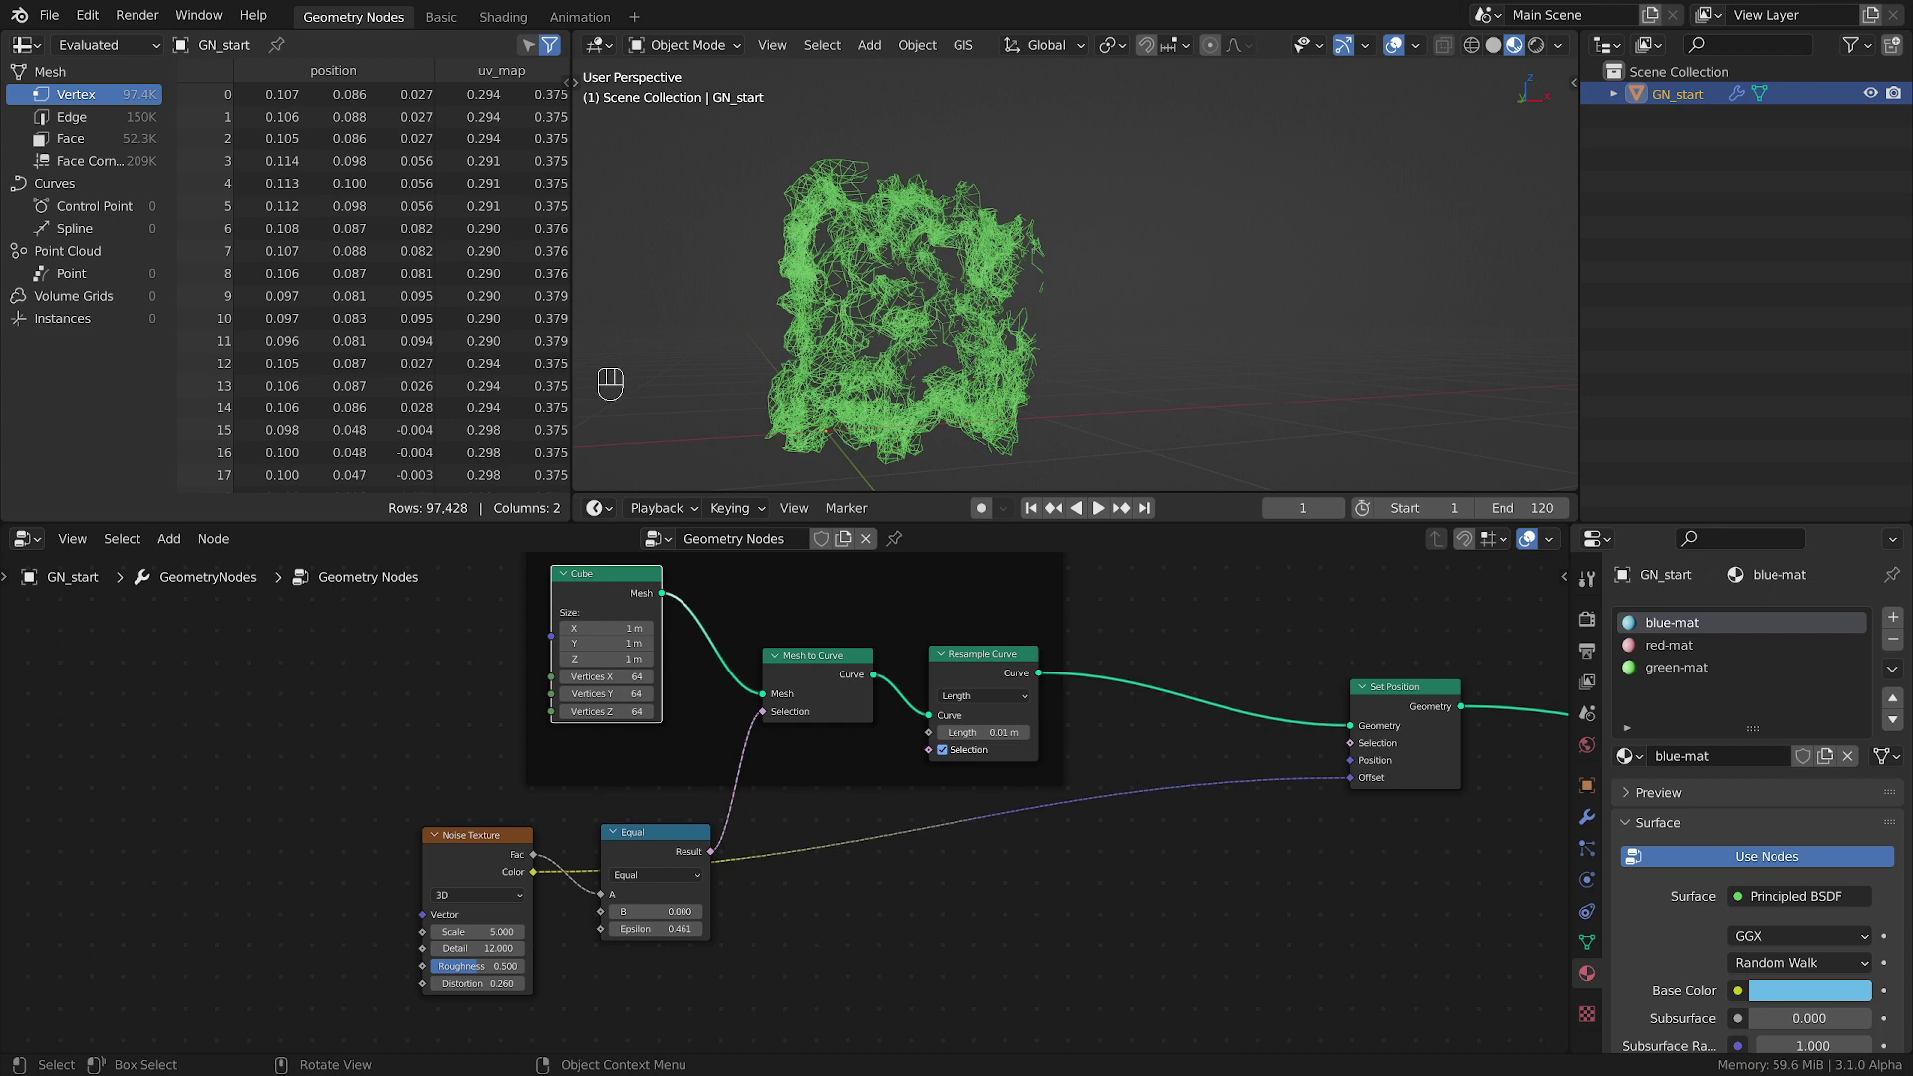
# - Insert a Set Curve Radius node between Resample Curve and Set Position, and connect the Noise Texture's Fac output to its Radius
pyautogui.moveTo(1366, 815); pyautogui.dragTo(1299, 813, button='middle')
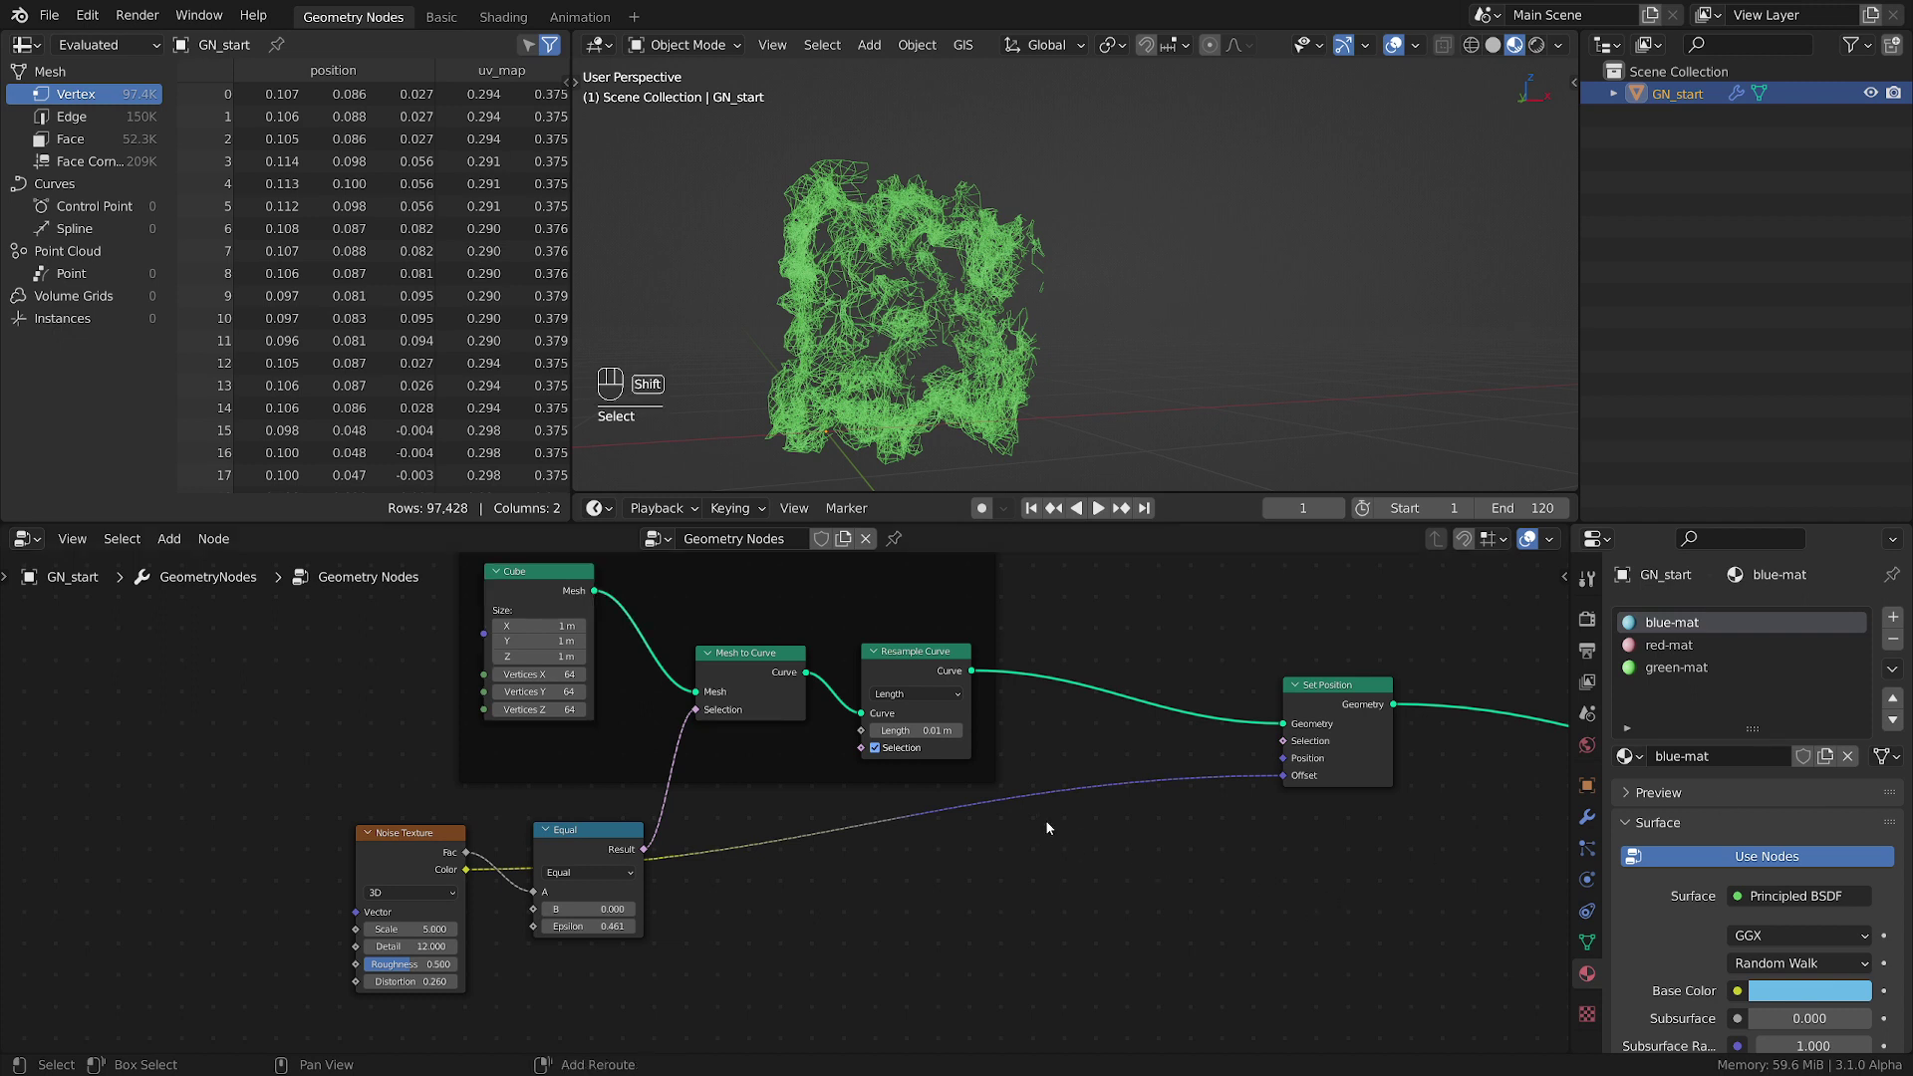
pyautogui.hotkey('shift', 'a')
pyautogui.moveTo(1047, 825)
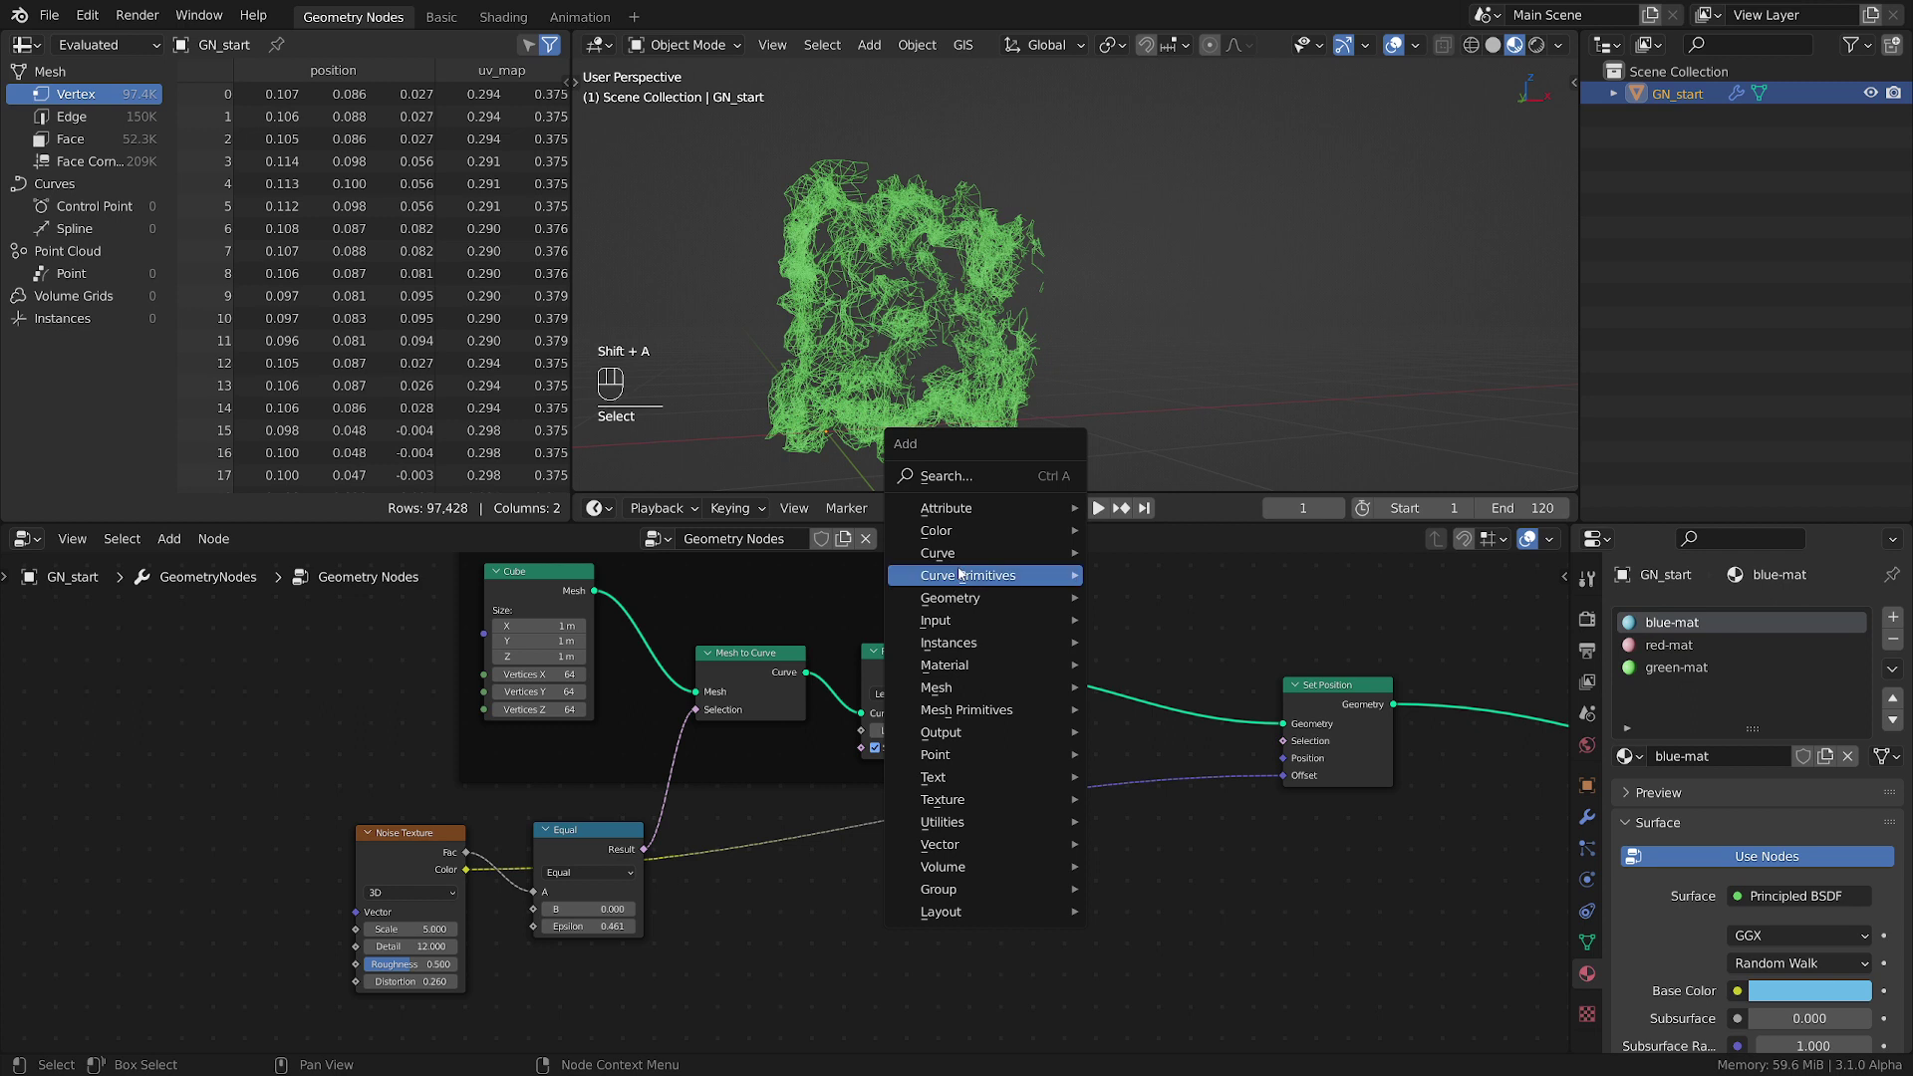
pyautogui.moveTo(961, 555)
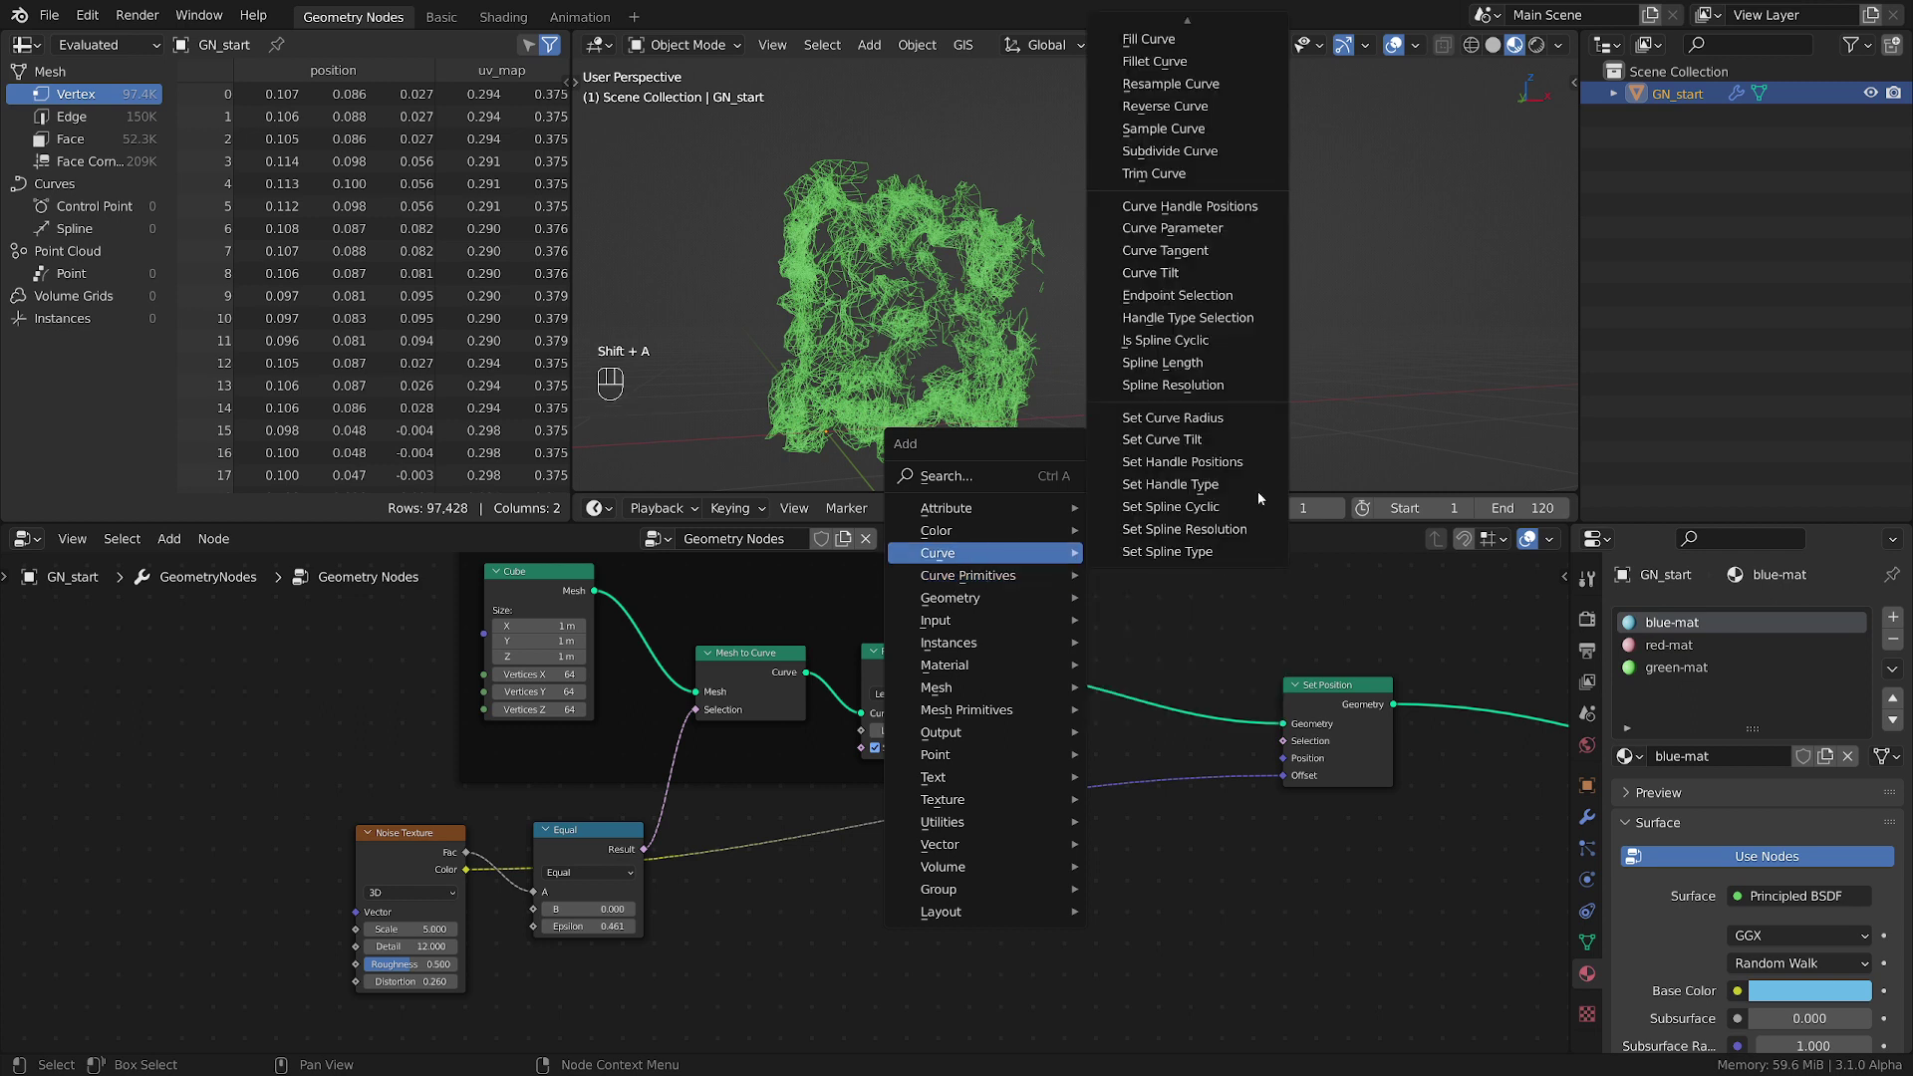
pyautogui.click(1270, 427)
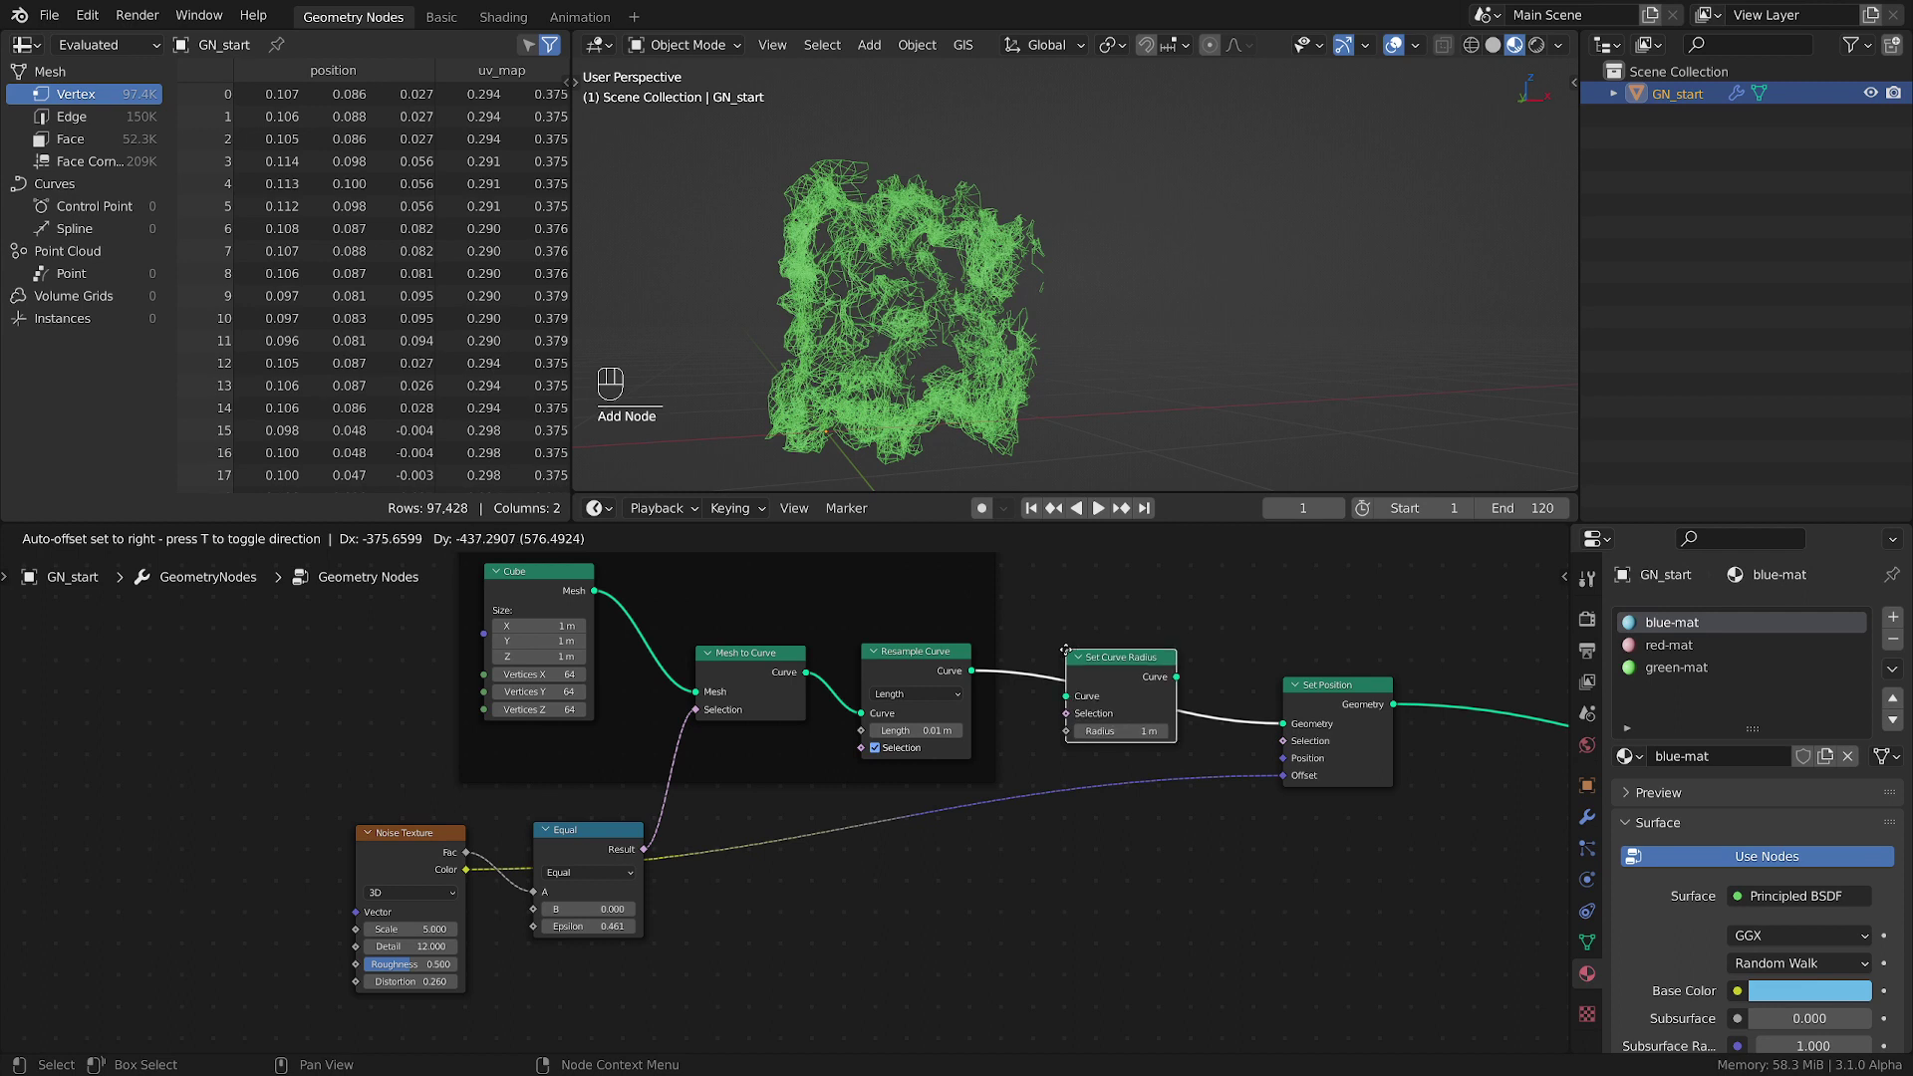
pyautogui.click(1064, 648)
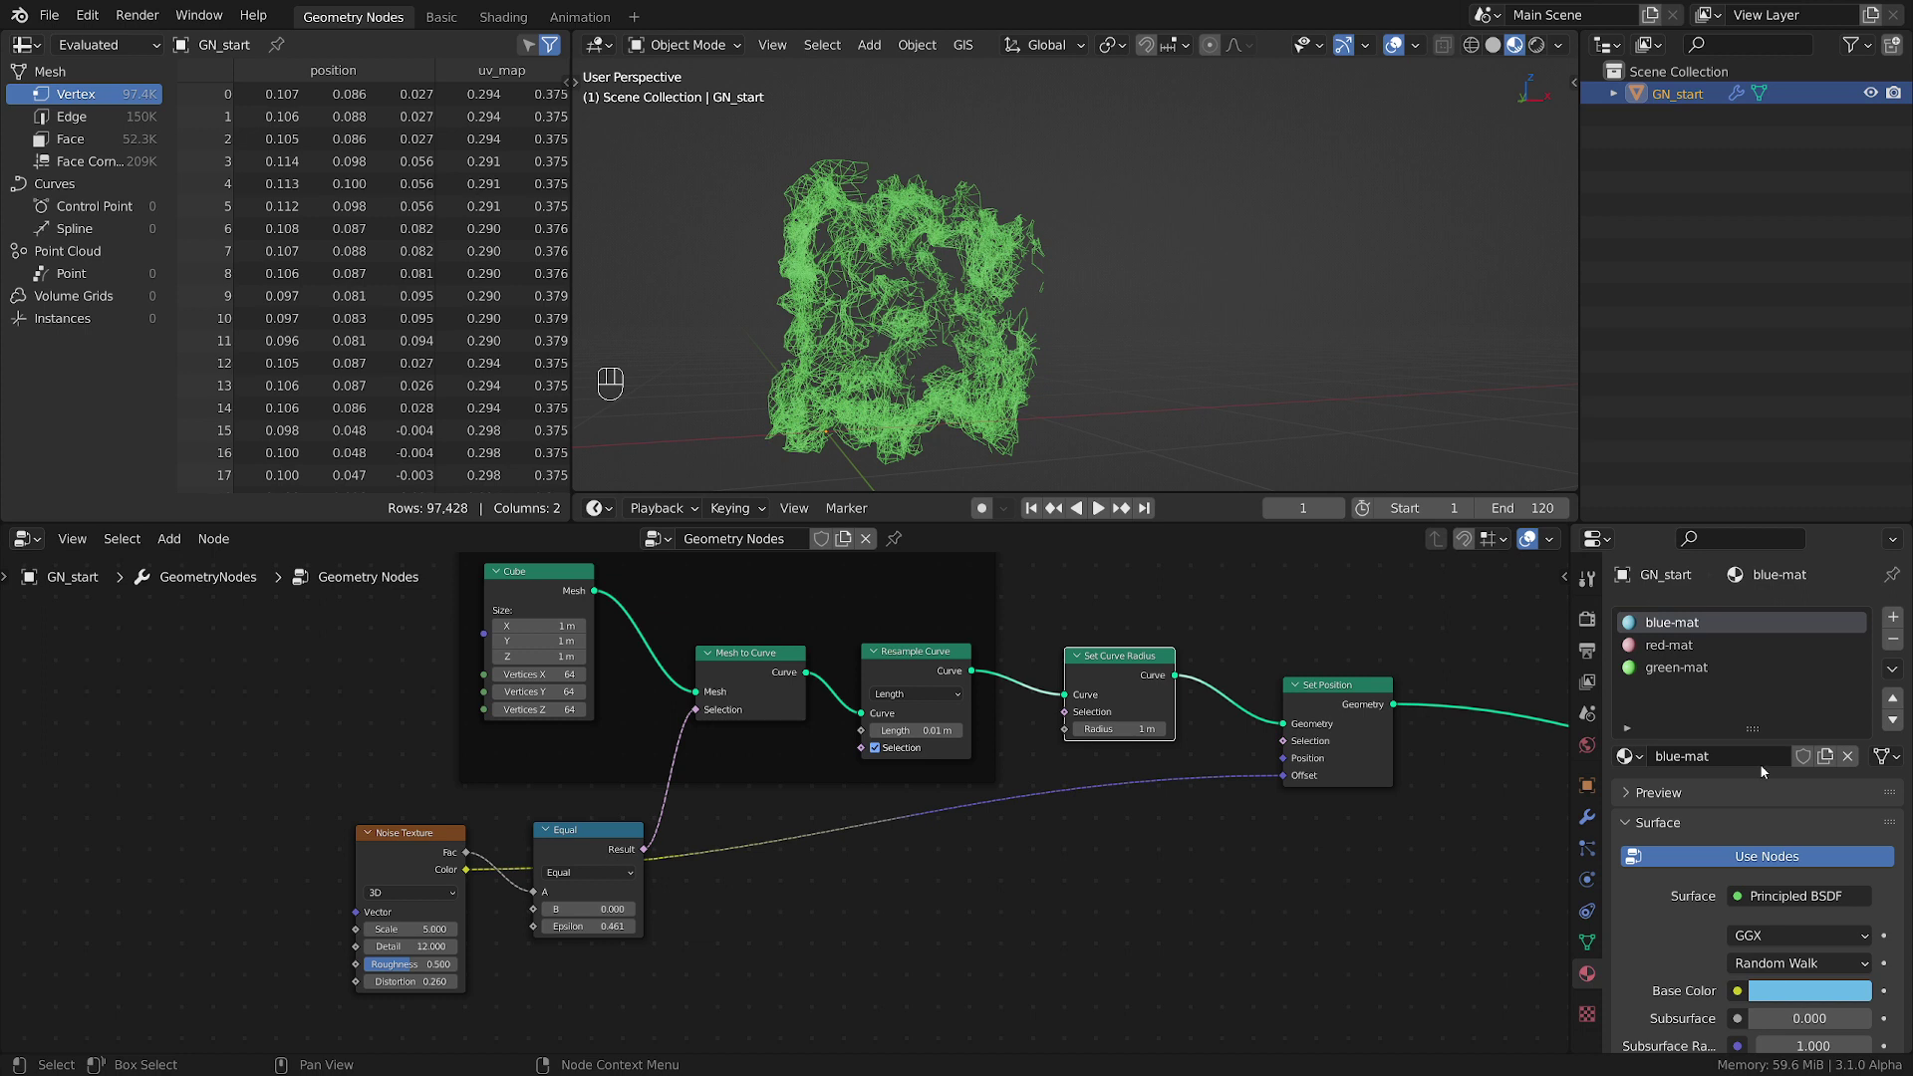
pyautogui.moveTo(1257, 769); pyautogui.dragTo(958, 745)
pyautogui.moveTo(466, 858); pyautogui.dragTo(1085, 734)
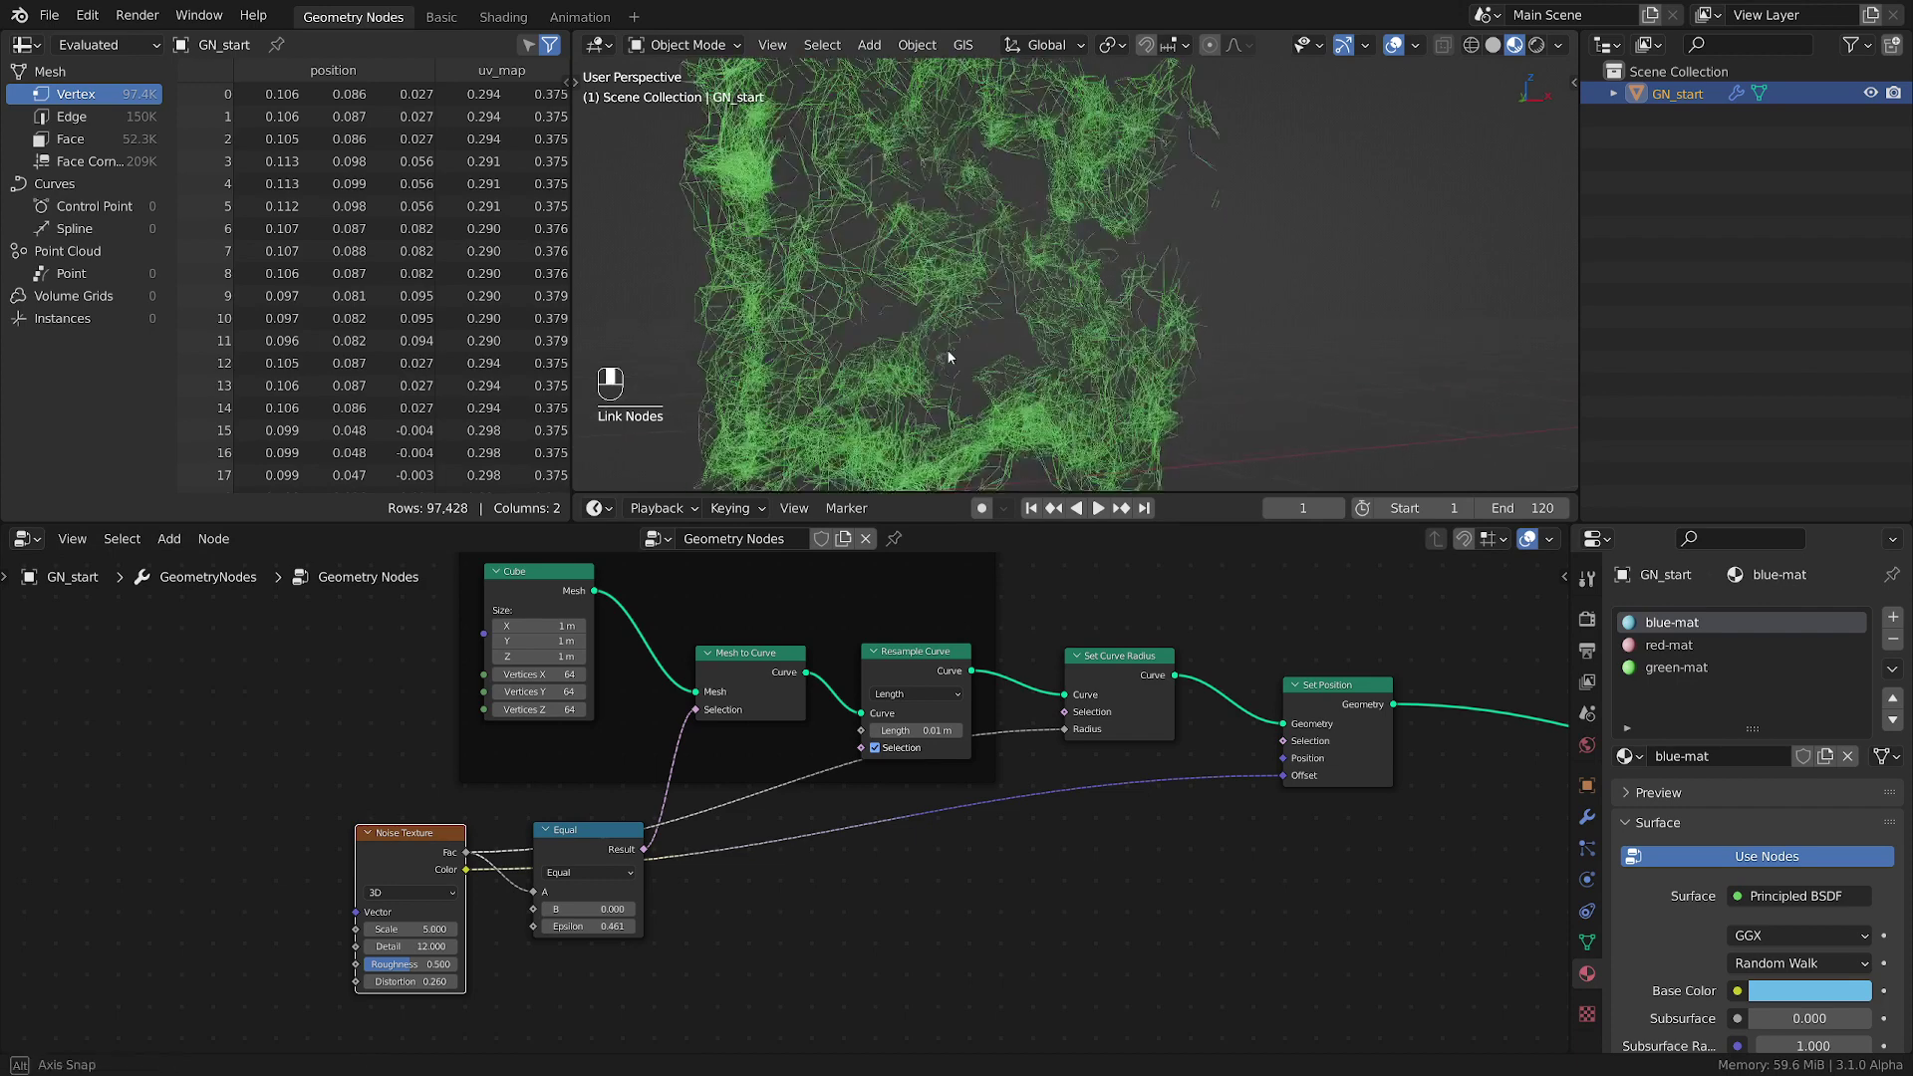
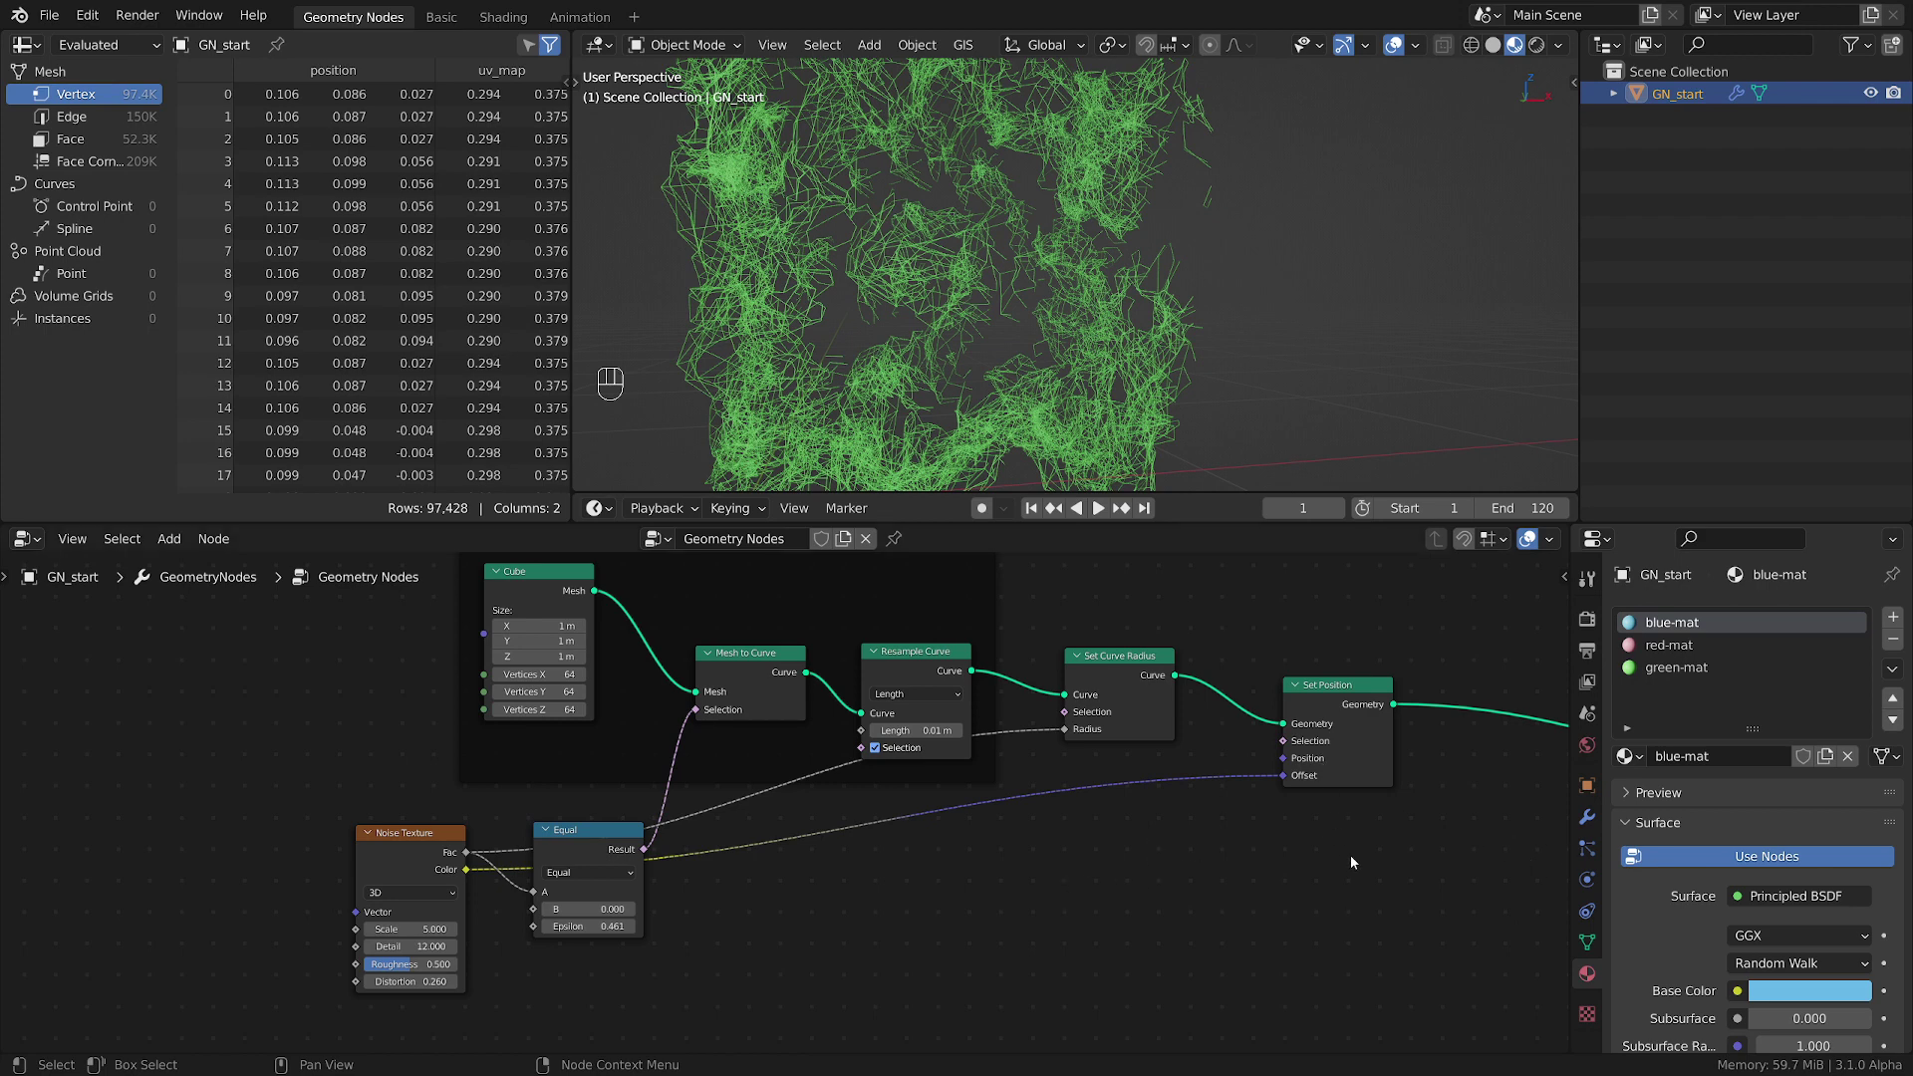
# - Move Set Position closer to Set Curve Radius and insert a Delete Geometry node directly after it
pyautogui.moveTo(1351, 861); pyautogui.dragTo(1205, 866, button='middle')
pyautogui.moveTo(997, 249); pyautogui.dragTo(966, 239, button='middle')
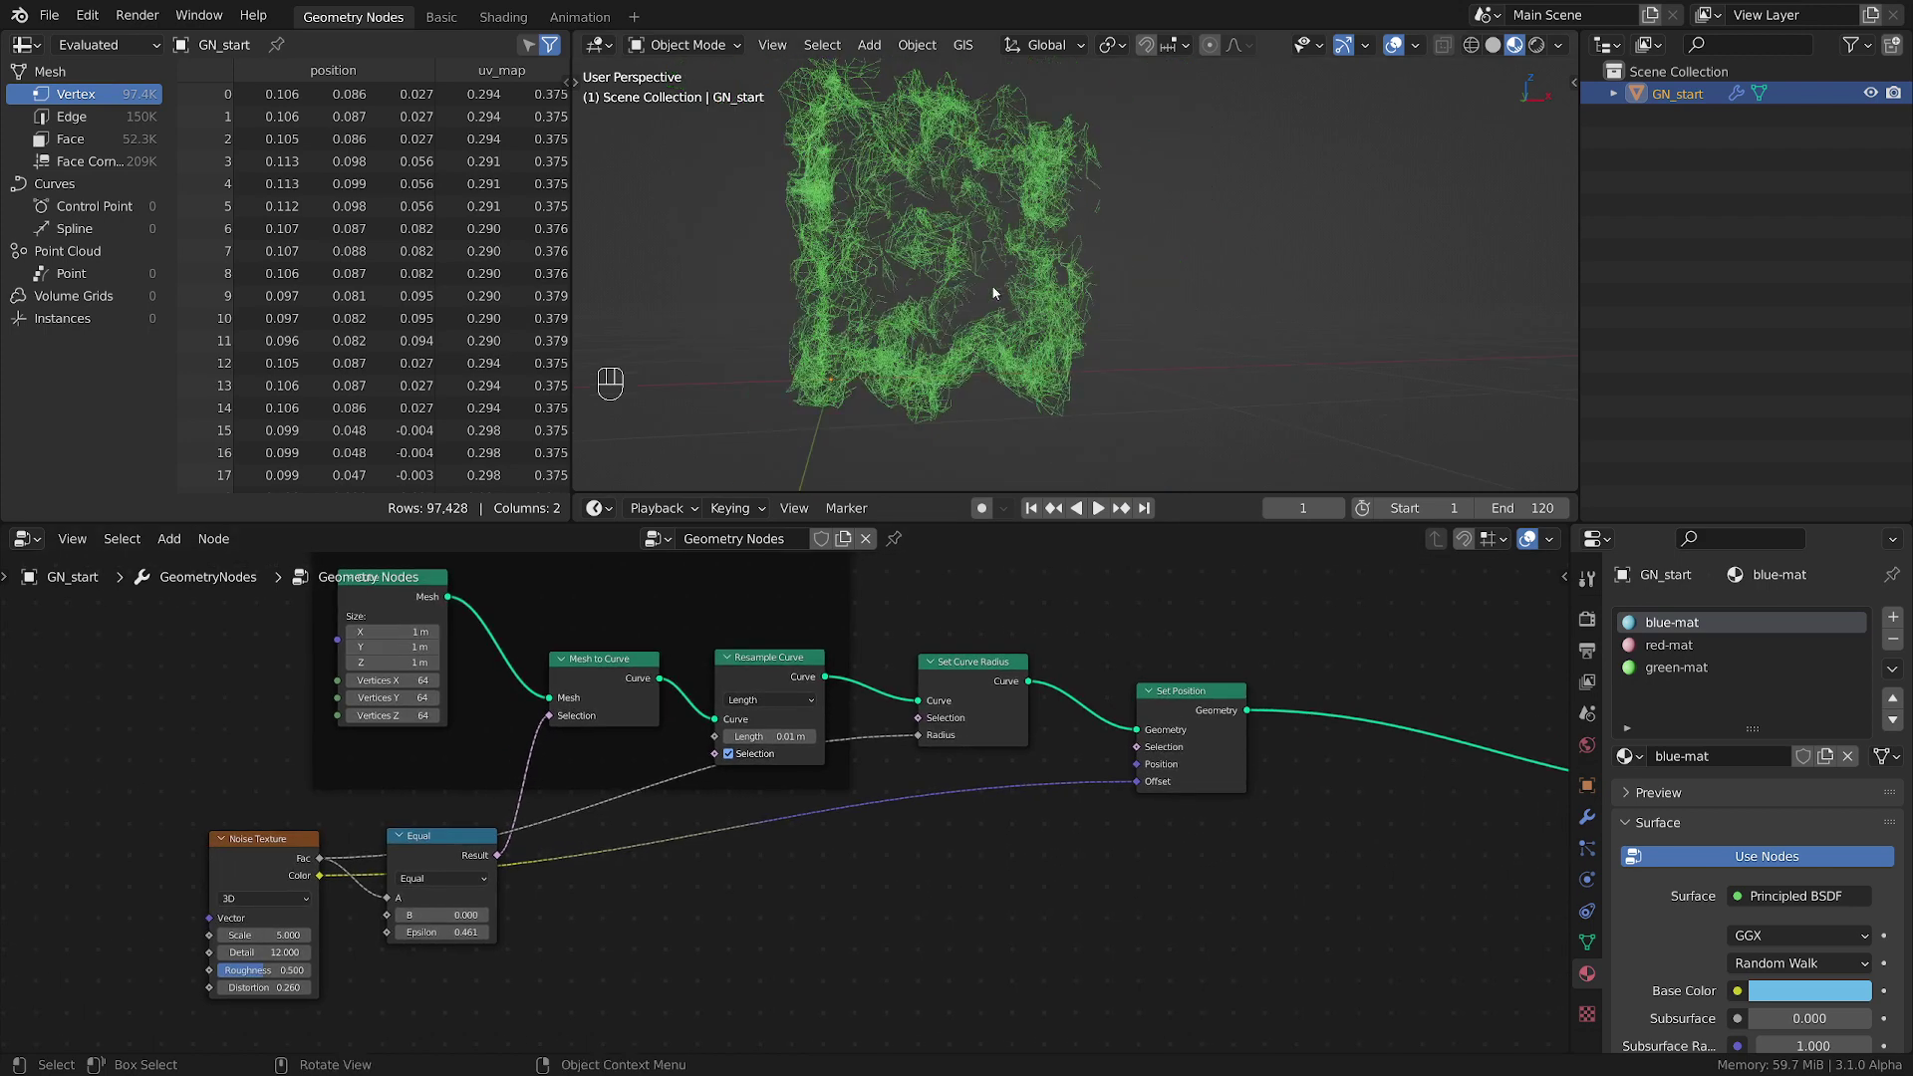
pyautogui.moveTo(1195, 689); pyautogui.dragTo(1134, 696)
pyautogui.click(1227, 1000)
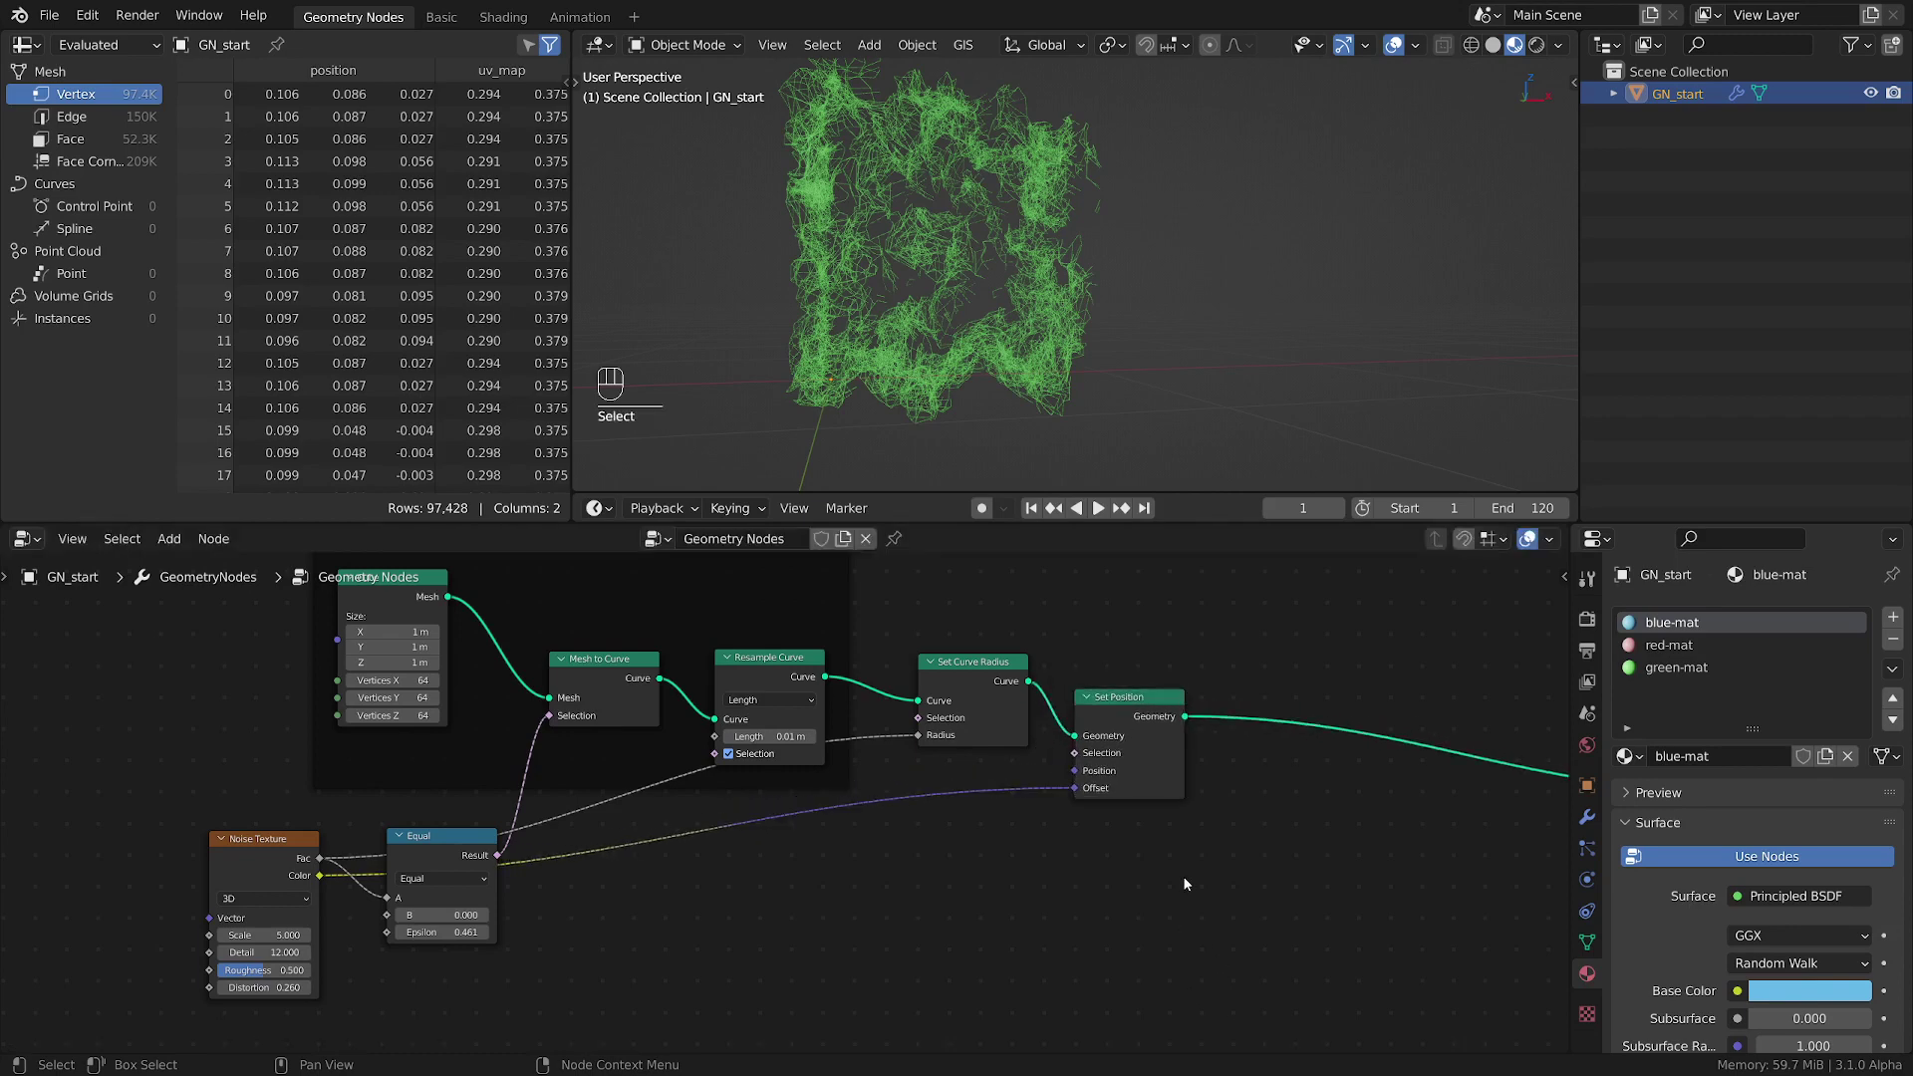
pyautogui.hotkey('shift', 'a')
pyautogui.moveTo(1096, 738)
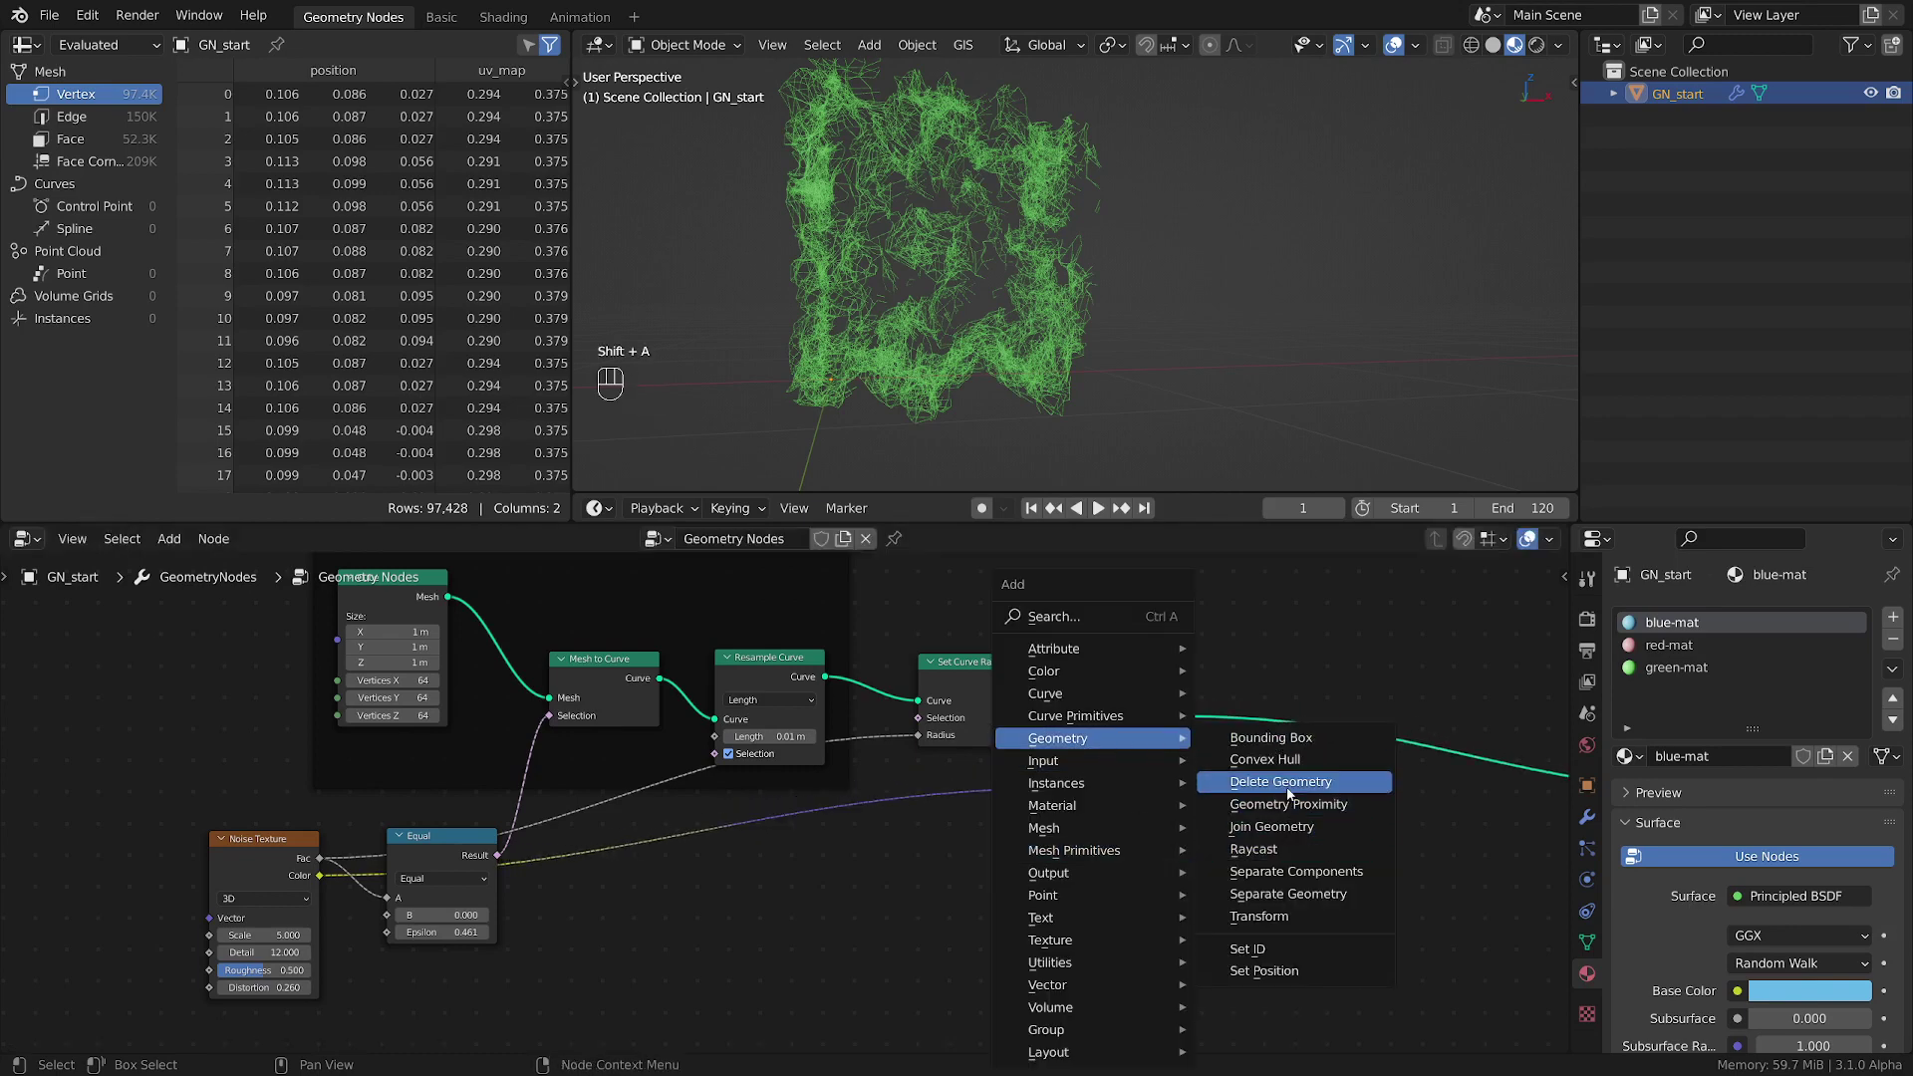
pyautogui.click(1246, 698)
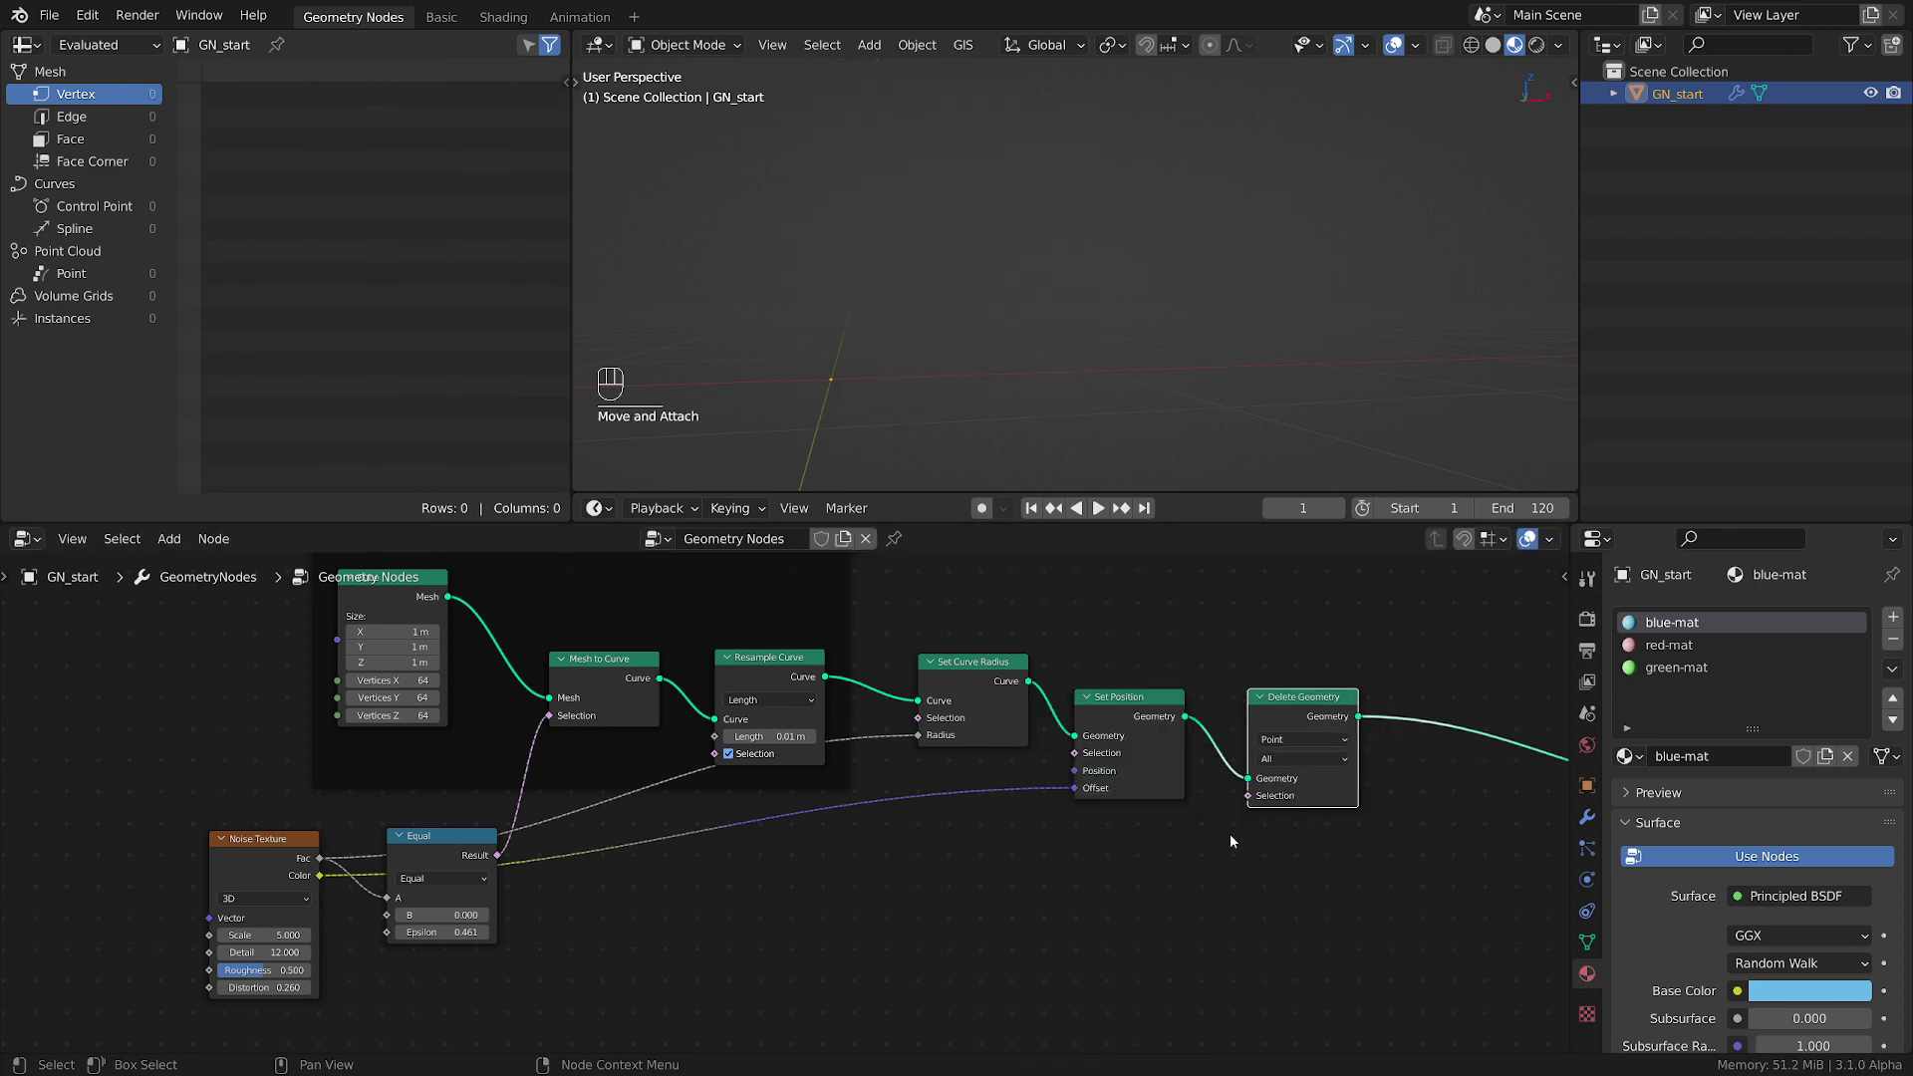
# - Add a Position input node in the free area below Resample Curve
pyautogui.scroll(2, 946, 933)
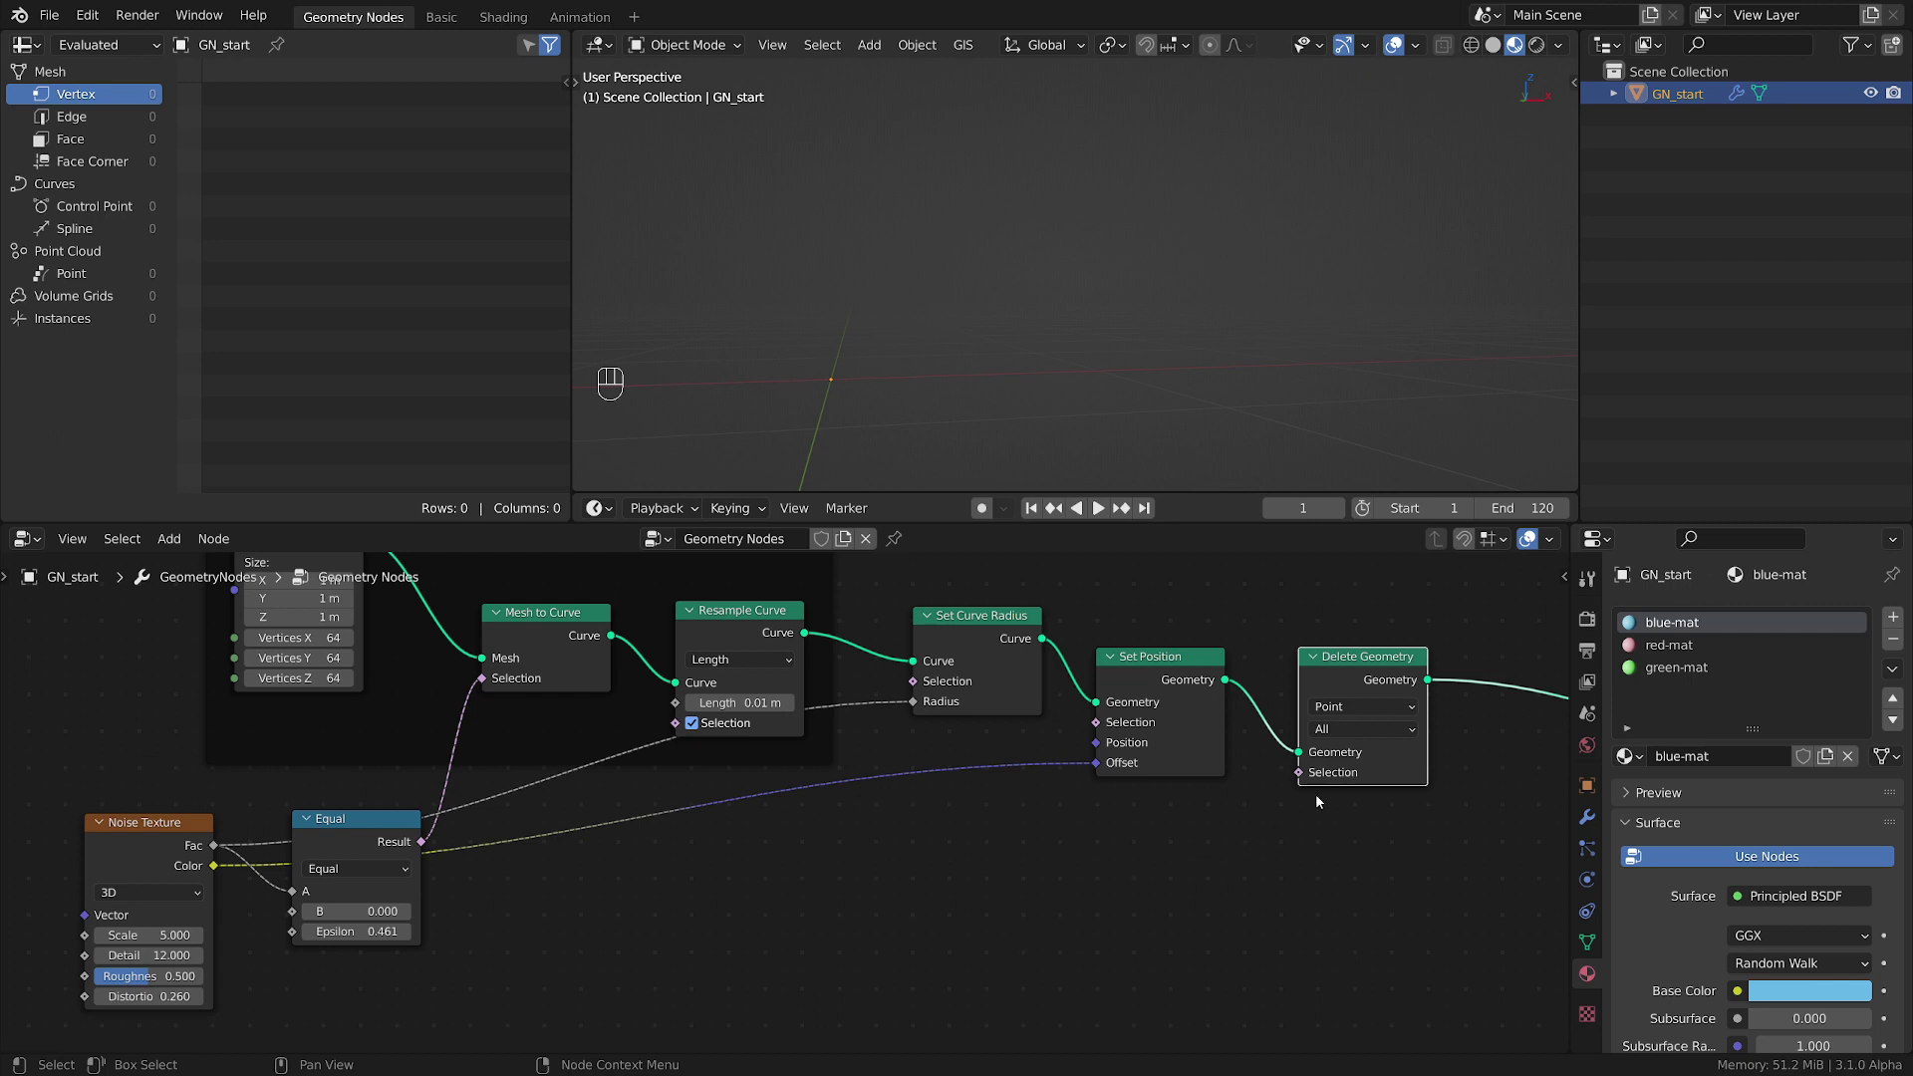
pyautogui.moveTo(1298, 772); pyautogui.dragTo(951, 965)
pyautogui.scroll(1, 723, 932)
pyautogui.moveTo(788, 928); pyautogui.dragTo(785, 883, button='middle')
pyautogui.click(785, 883)
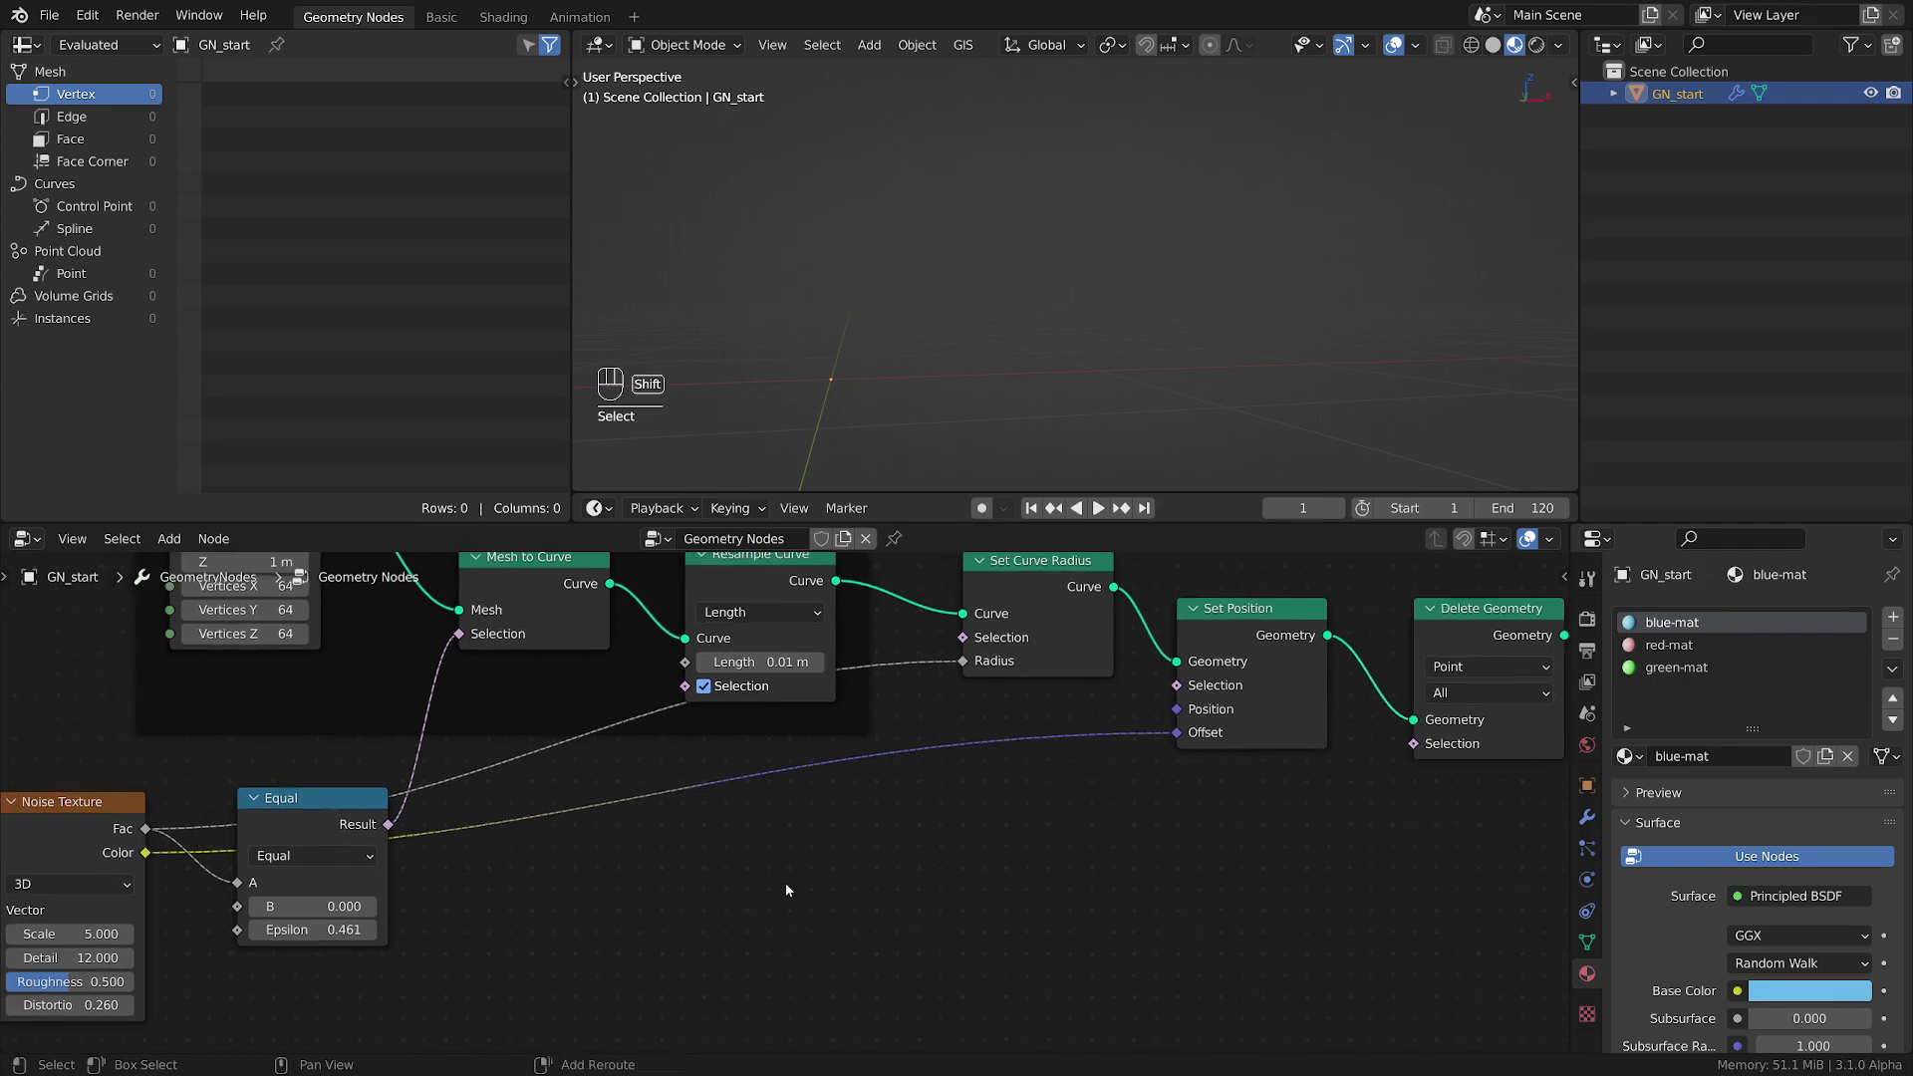
pyautogui.hotkey('shift', 'a')
pyautogui.moveTo(697, 763)
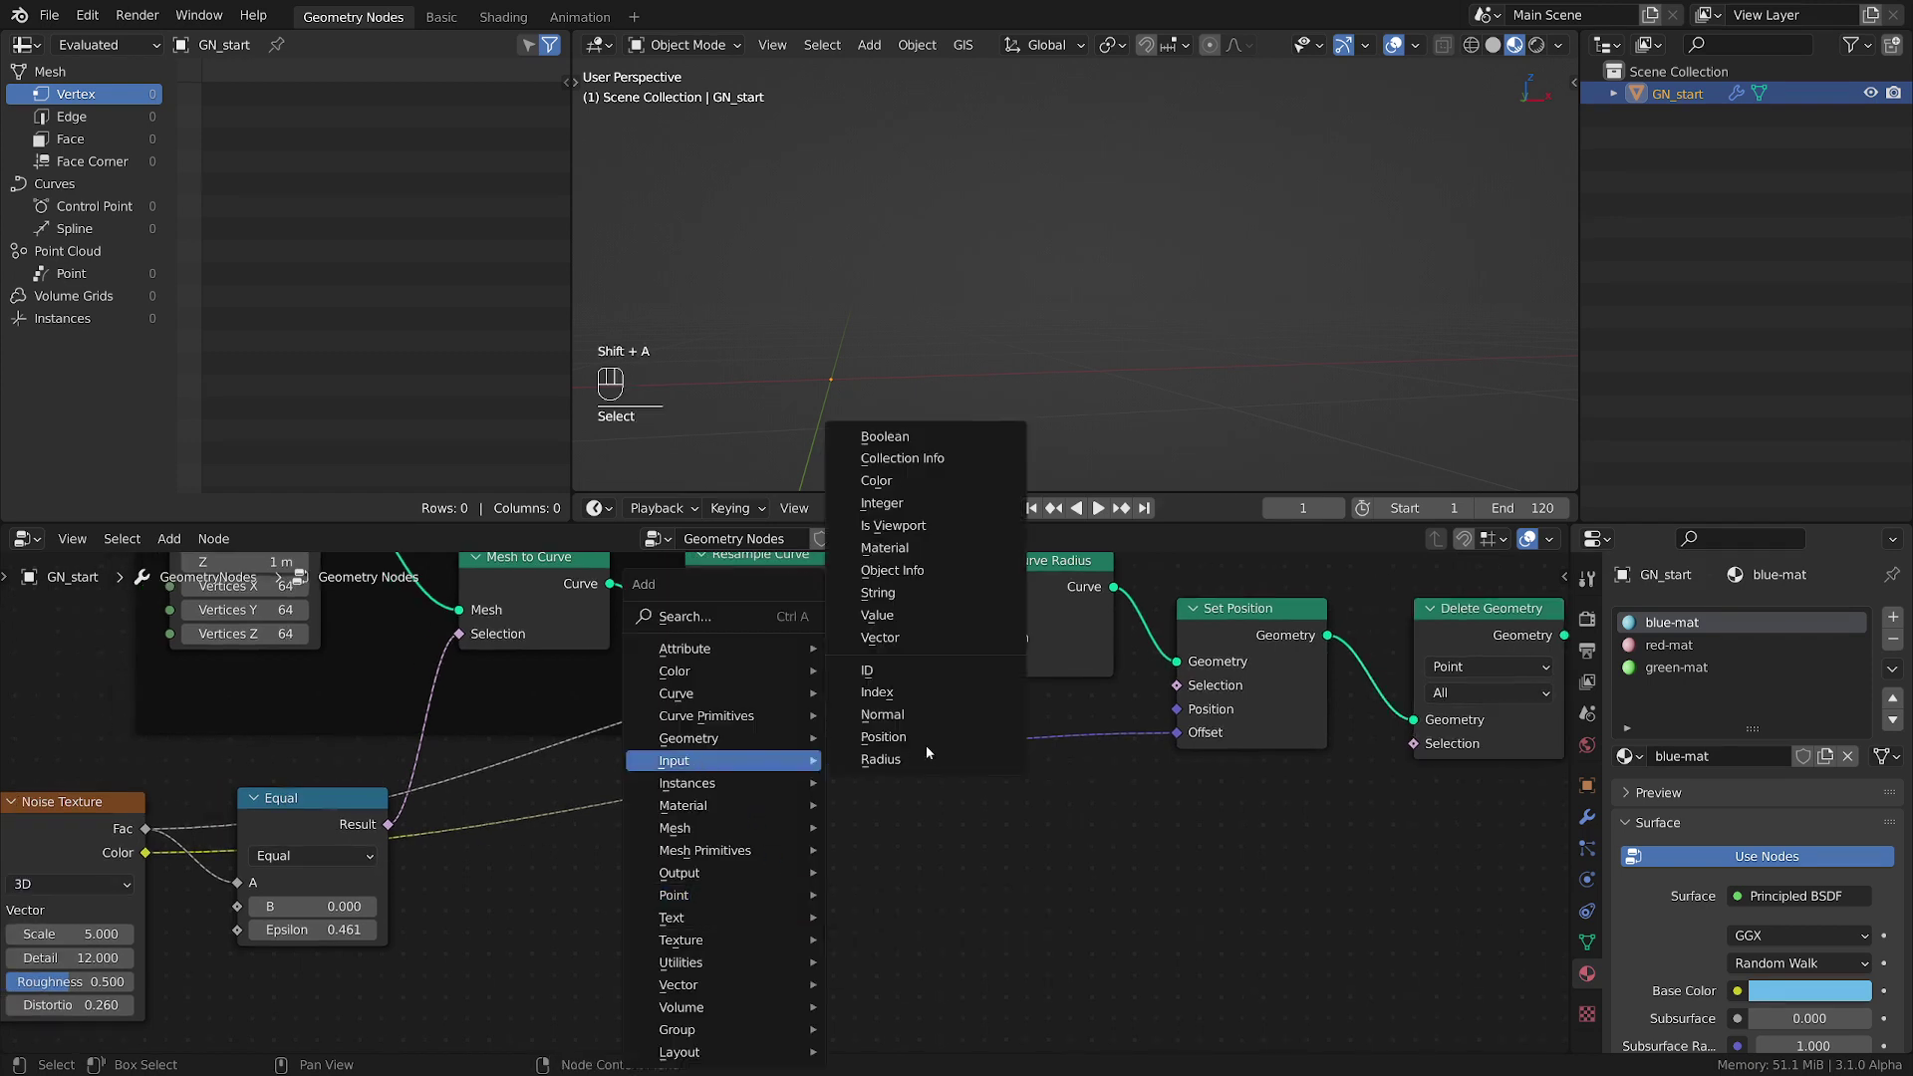
pyautogui.click(907, 742)
pyautogui.click(866, 757)
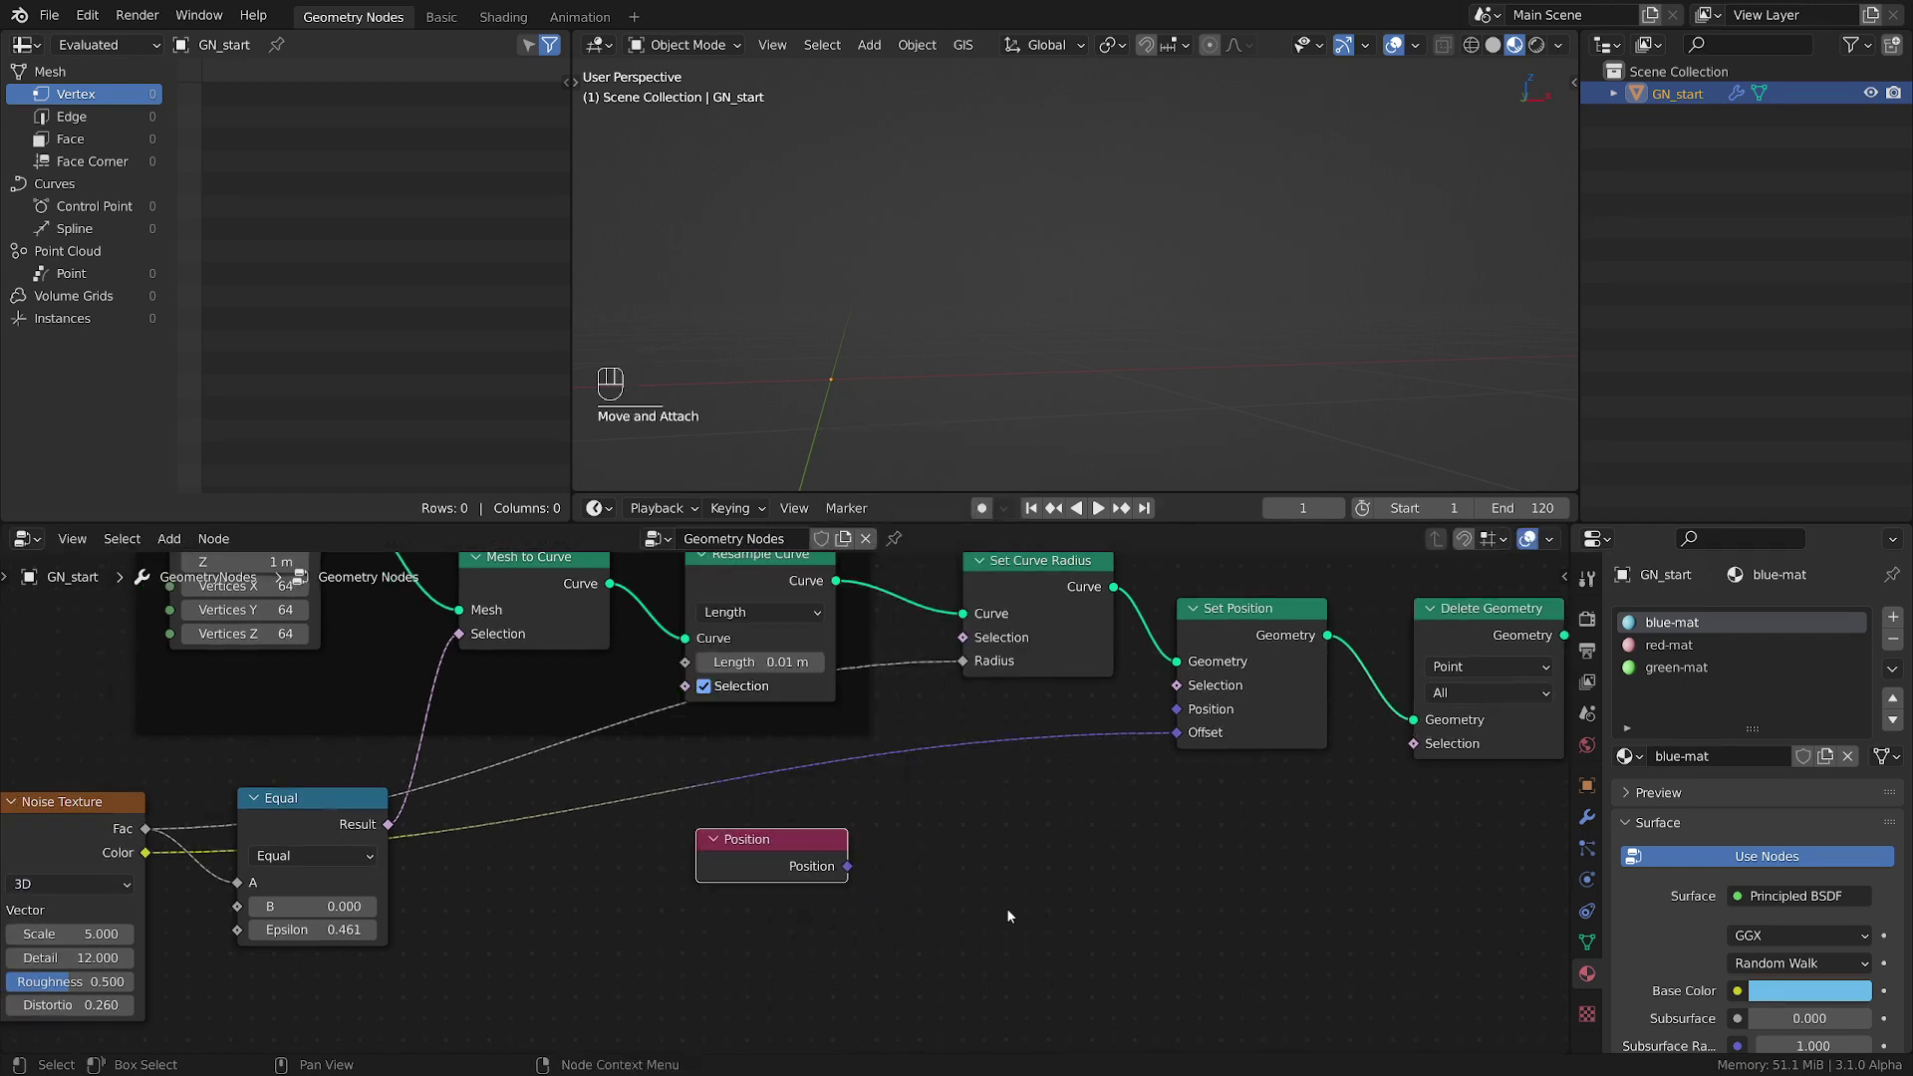
# - Add a Separate XYZ node beside the Position node and connect Position to its Vector input
pyautogui.hotkey('shift', 'a')
pyautogui.moveTo(857, 984)
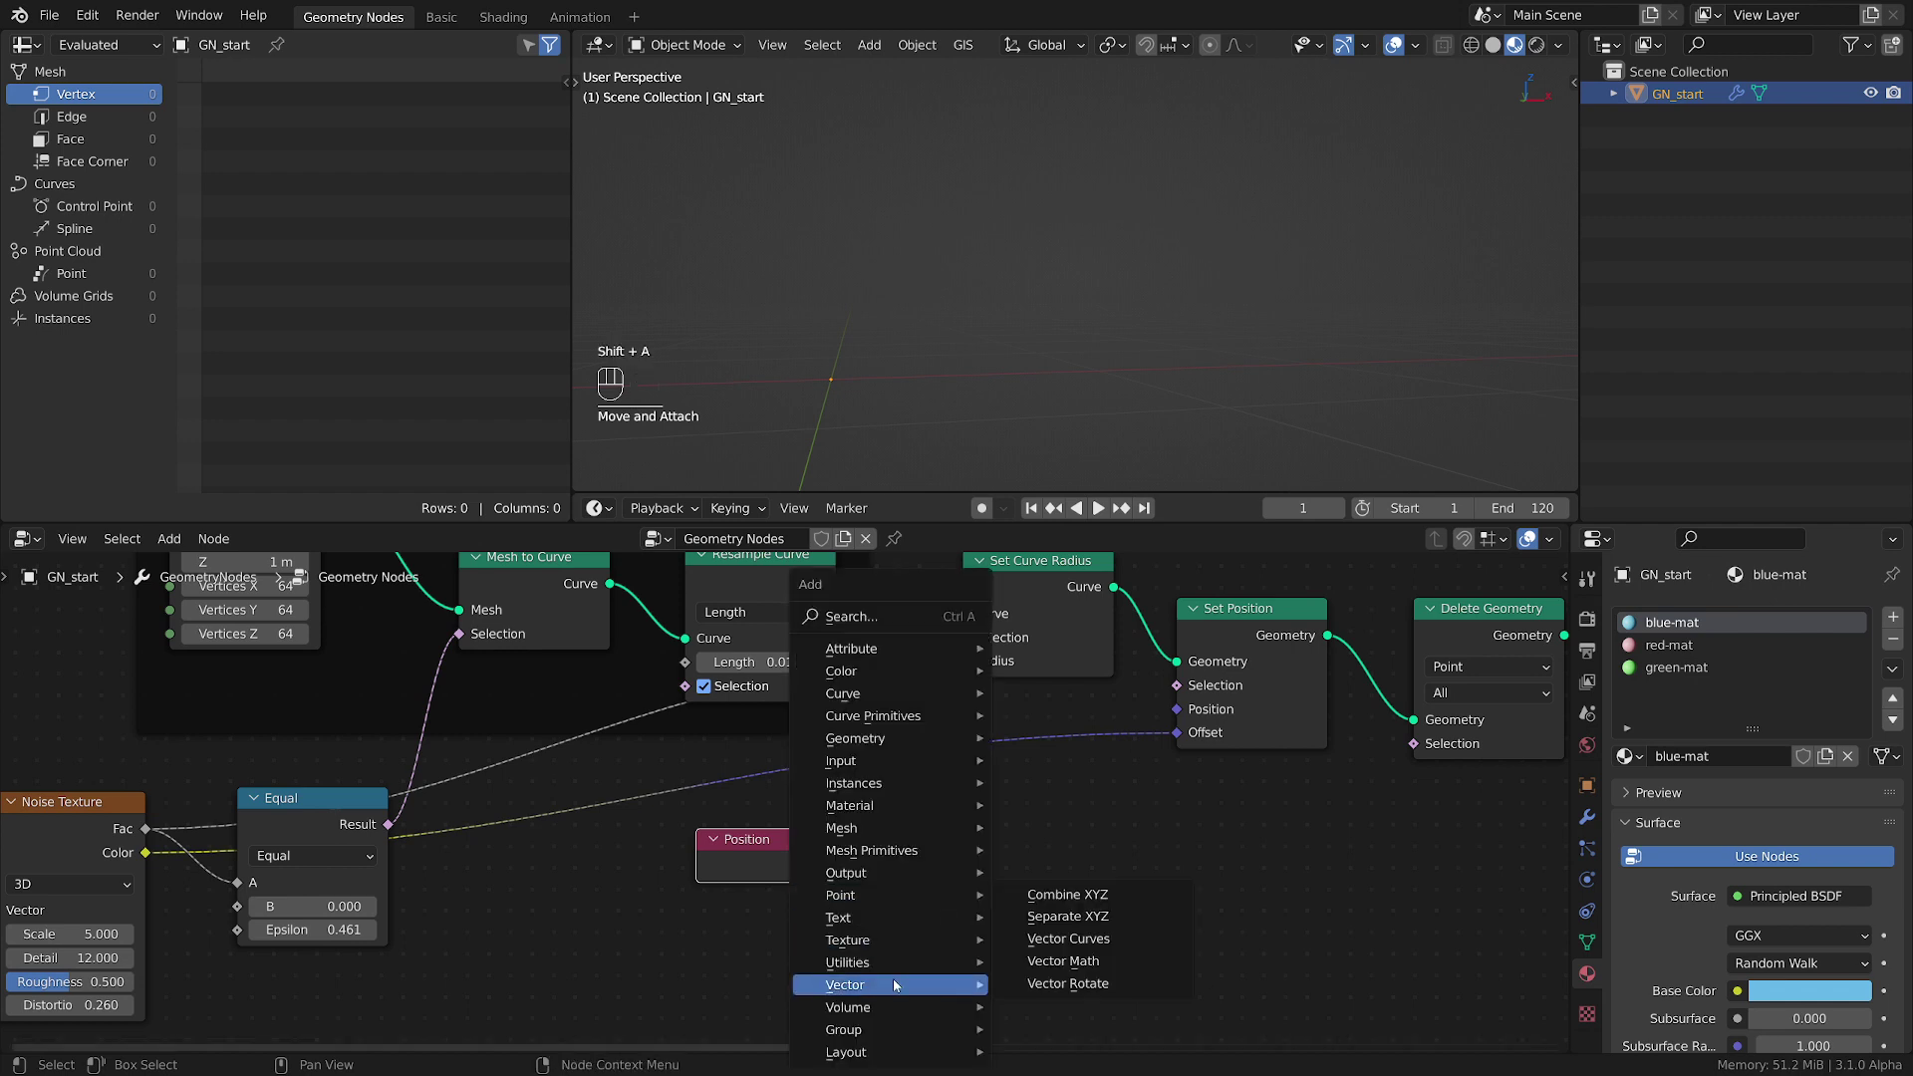
pyautogui.click(1075, 917)
pyautogui.click(918, 808)
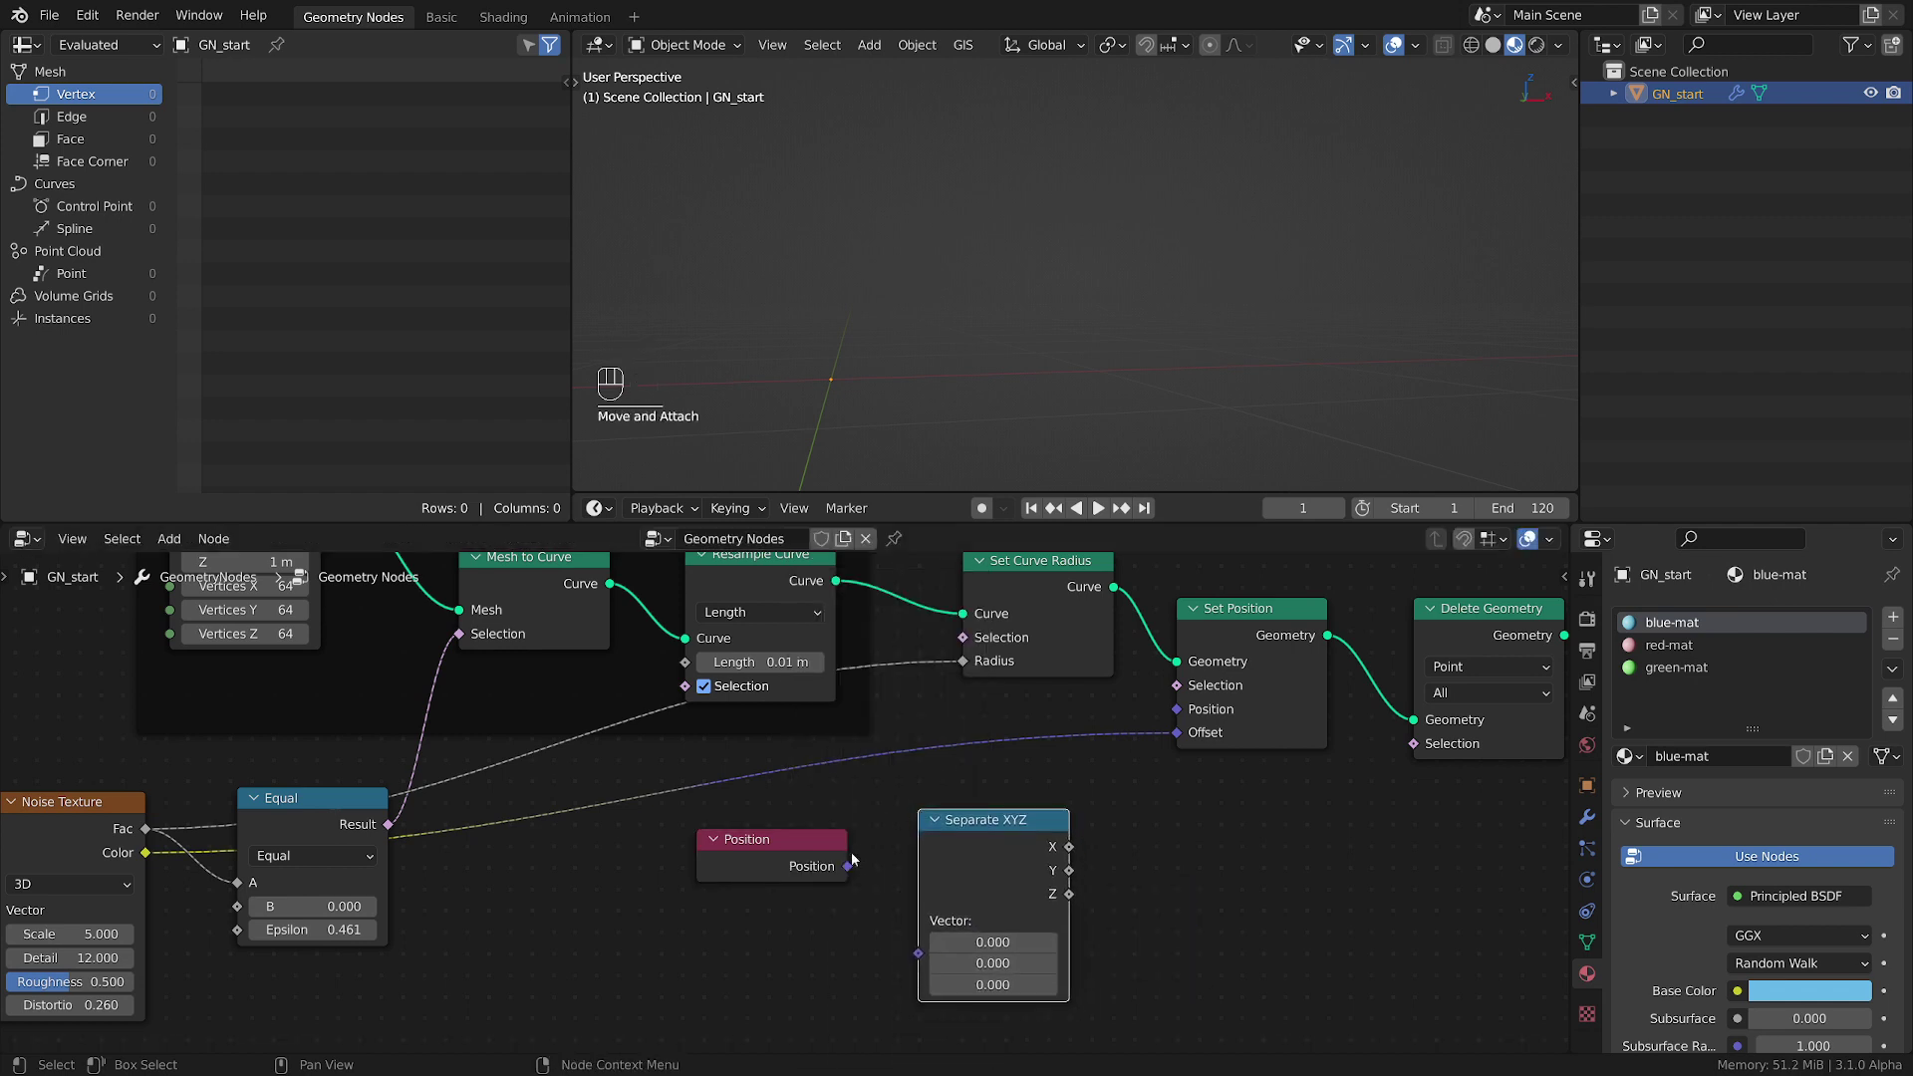
pyautogui.moveTo(847, 866); pyautogui.dragTo(936, 978)
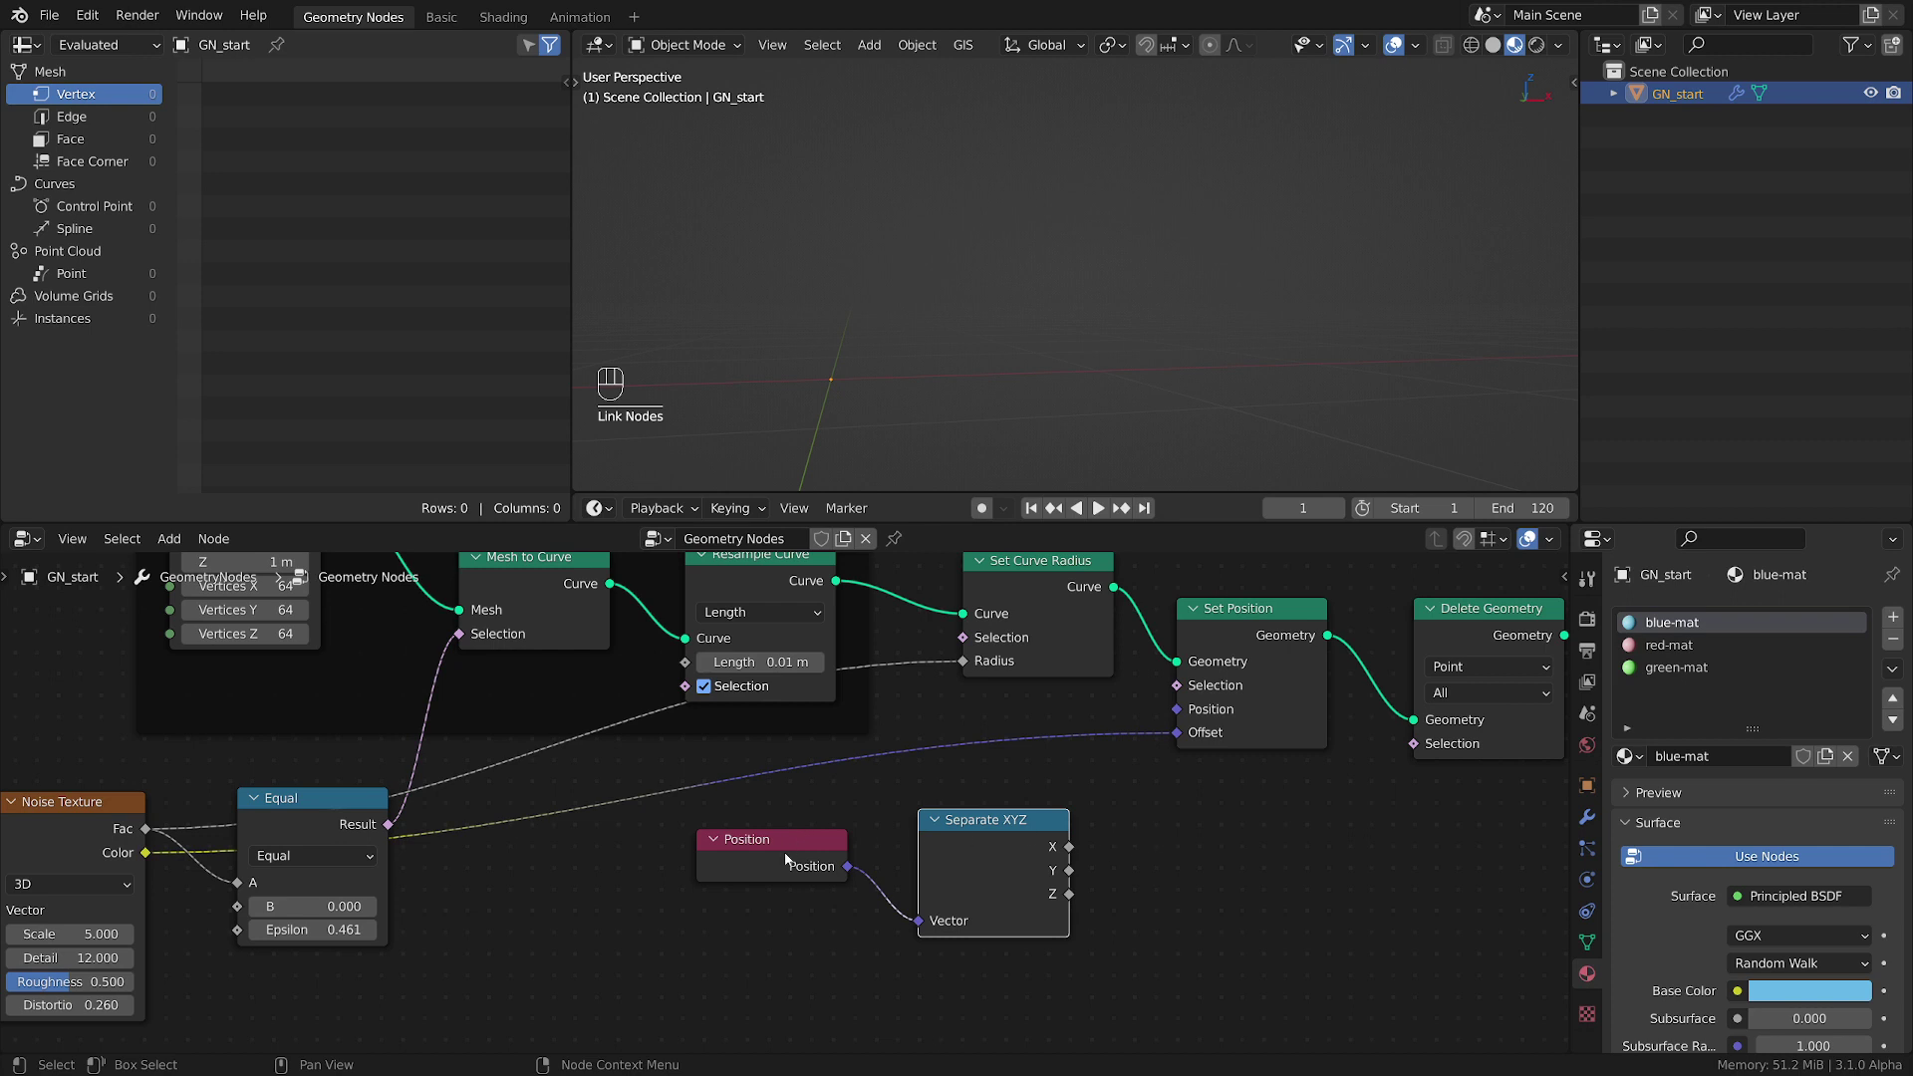
pyautogui.moveTo(786, 858); pyautogui.dragTo(698, 868)
pyautogui.moveTo(1006, 838); pyautogui.dragTo(933, 852)
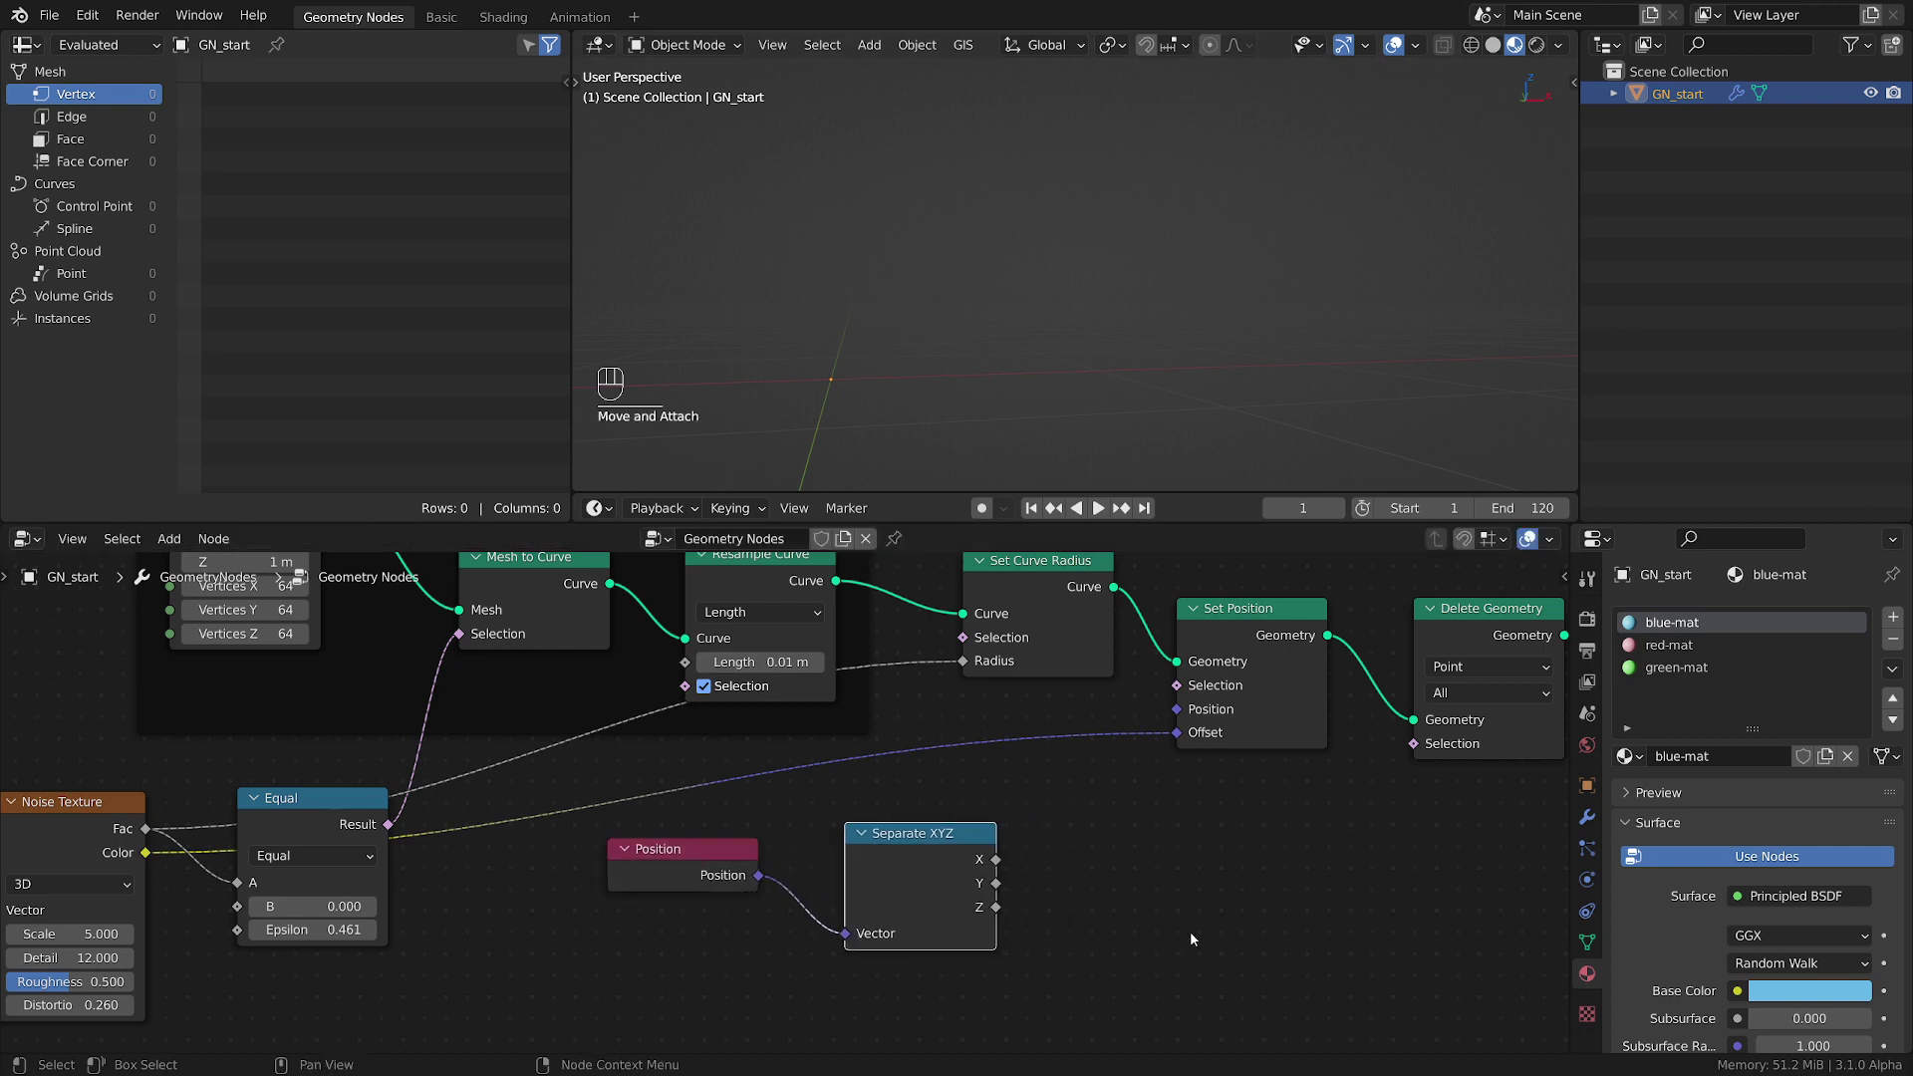
# - Add a Compare Floats node and connect Separate XYZ's Z output to its A input
pyautogui.hotkey('shift', 'a')
pyautogui.moveTo(1026, 878)
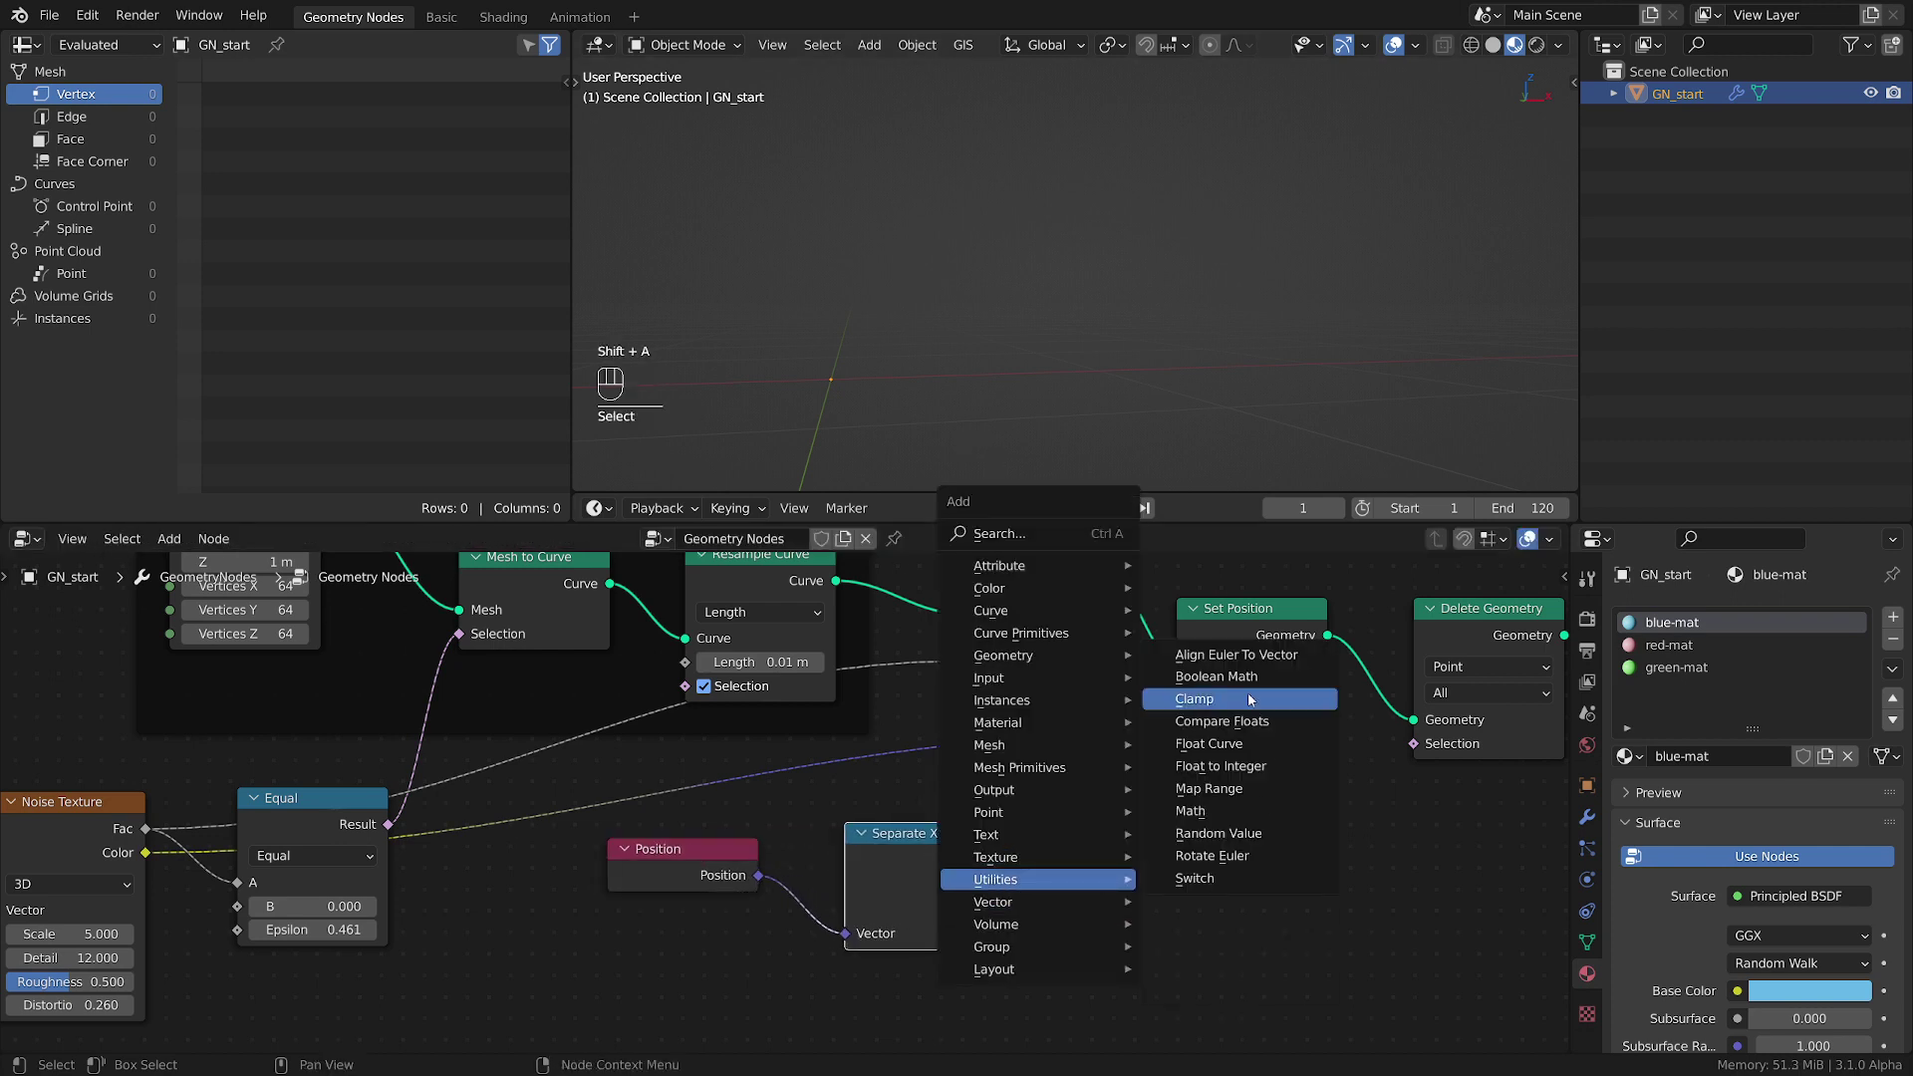
pyautogui.click(1223, 722)
pyautogui.click(1096, 825)
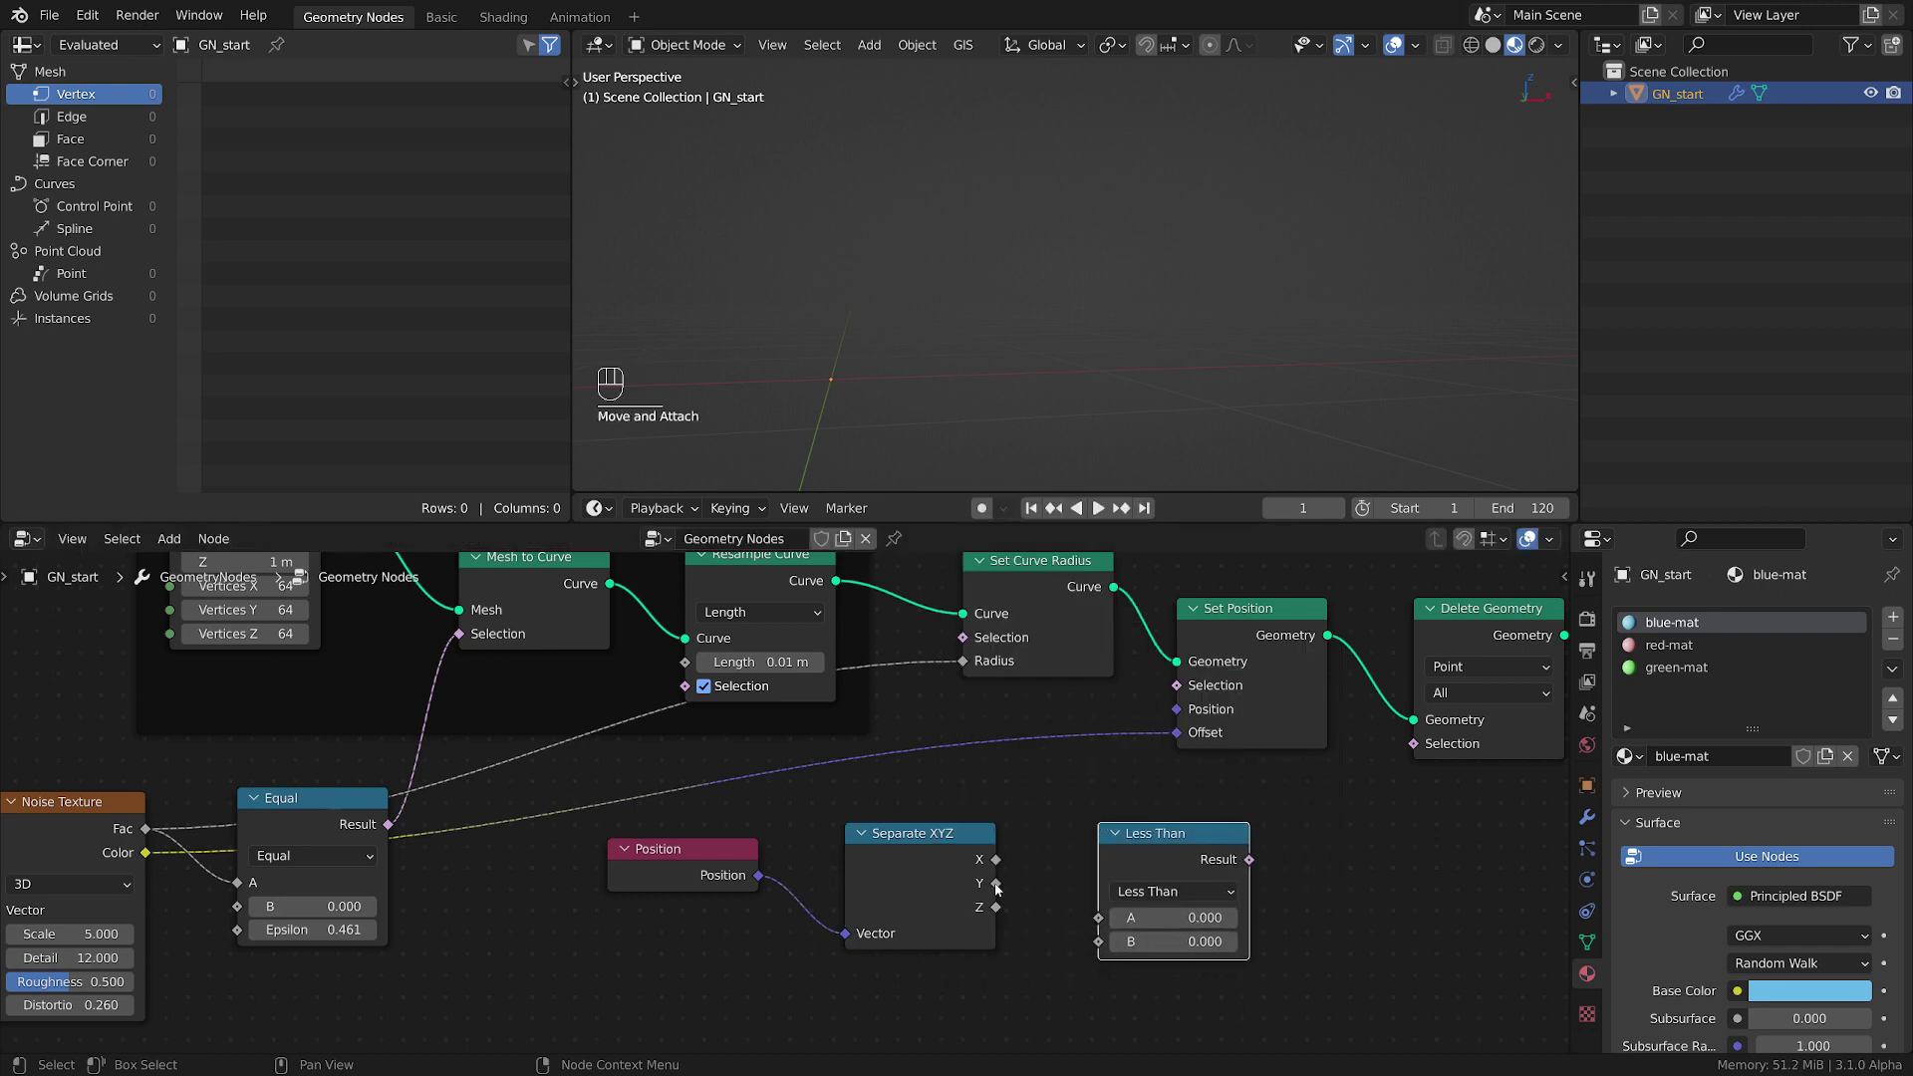
pyautogui.moveTo(996, 907); pyautogui.dragTo(1092, 927)
# - Set the new comparison node to Greater Than and connect its Result to Delete Geometry's Selection
pyautogui.moveTo(1281, 844); pyautogui.dragTo(1182, 876, button='middle')
pyautogui.click(1085, 922)
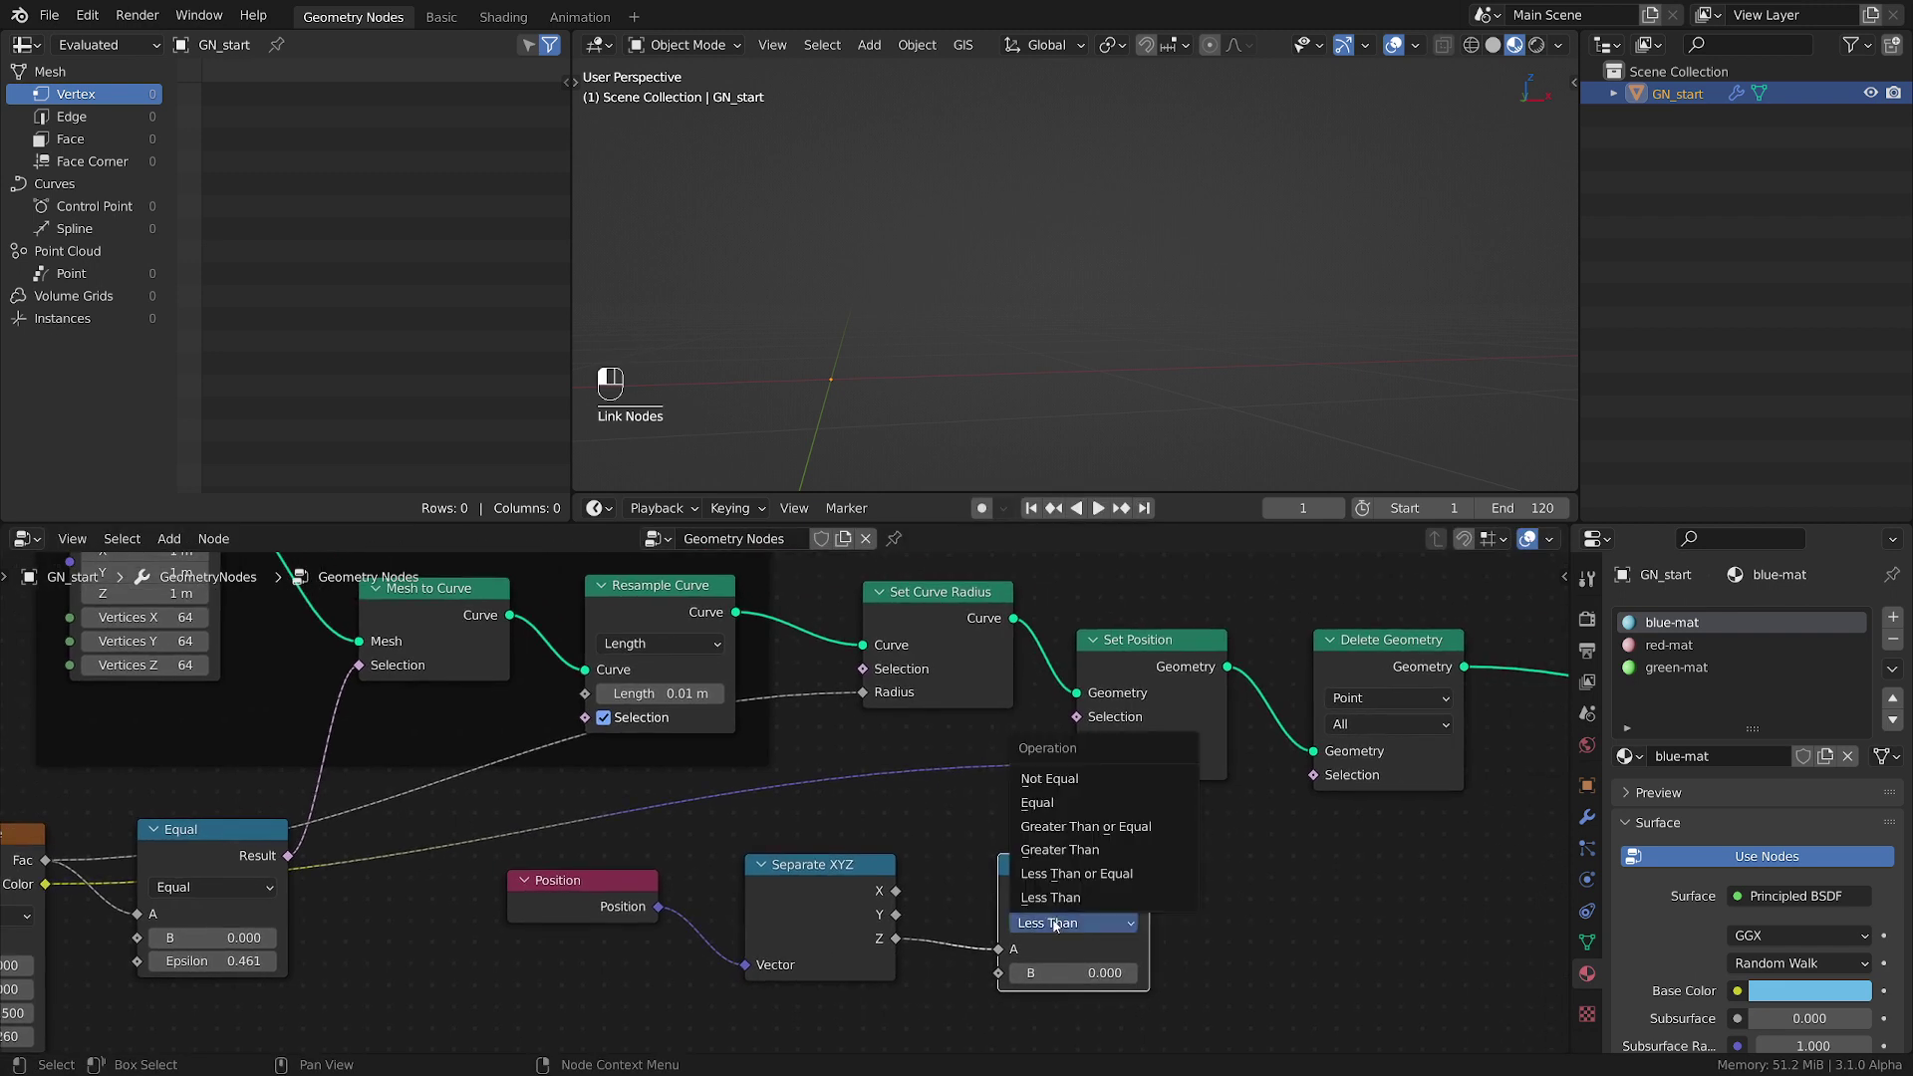
pyautogui.click(1093, 852)
pyautogui.moveTo(1084, 865); pyautogui.dragTo(1309, 801)
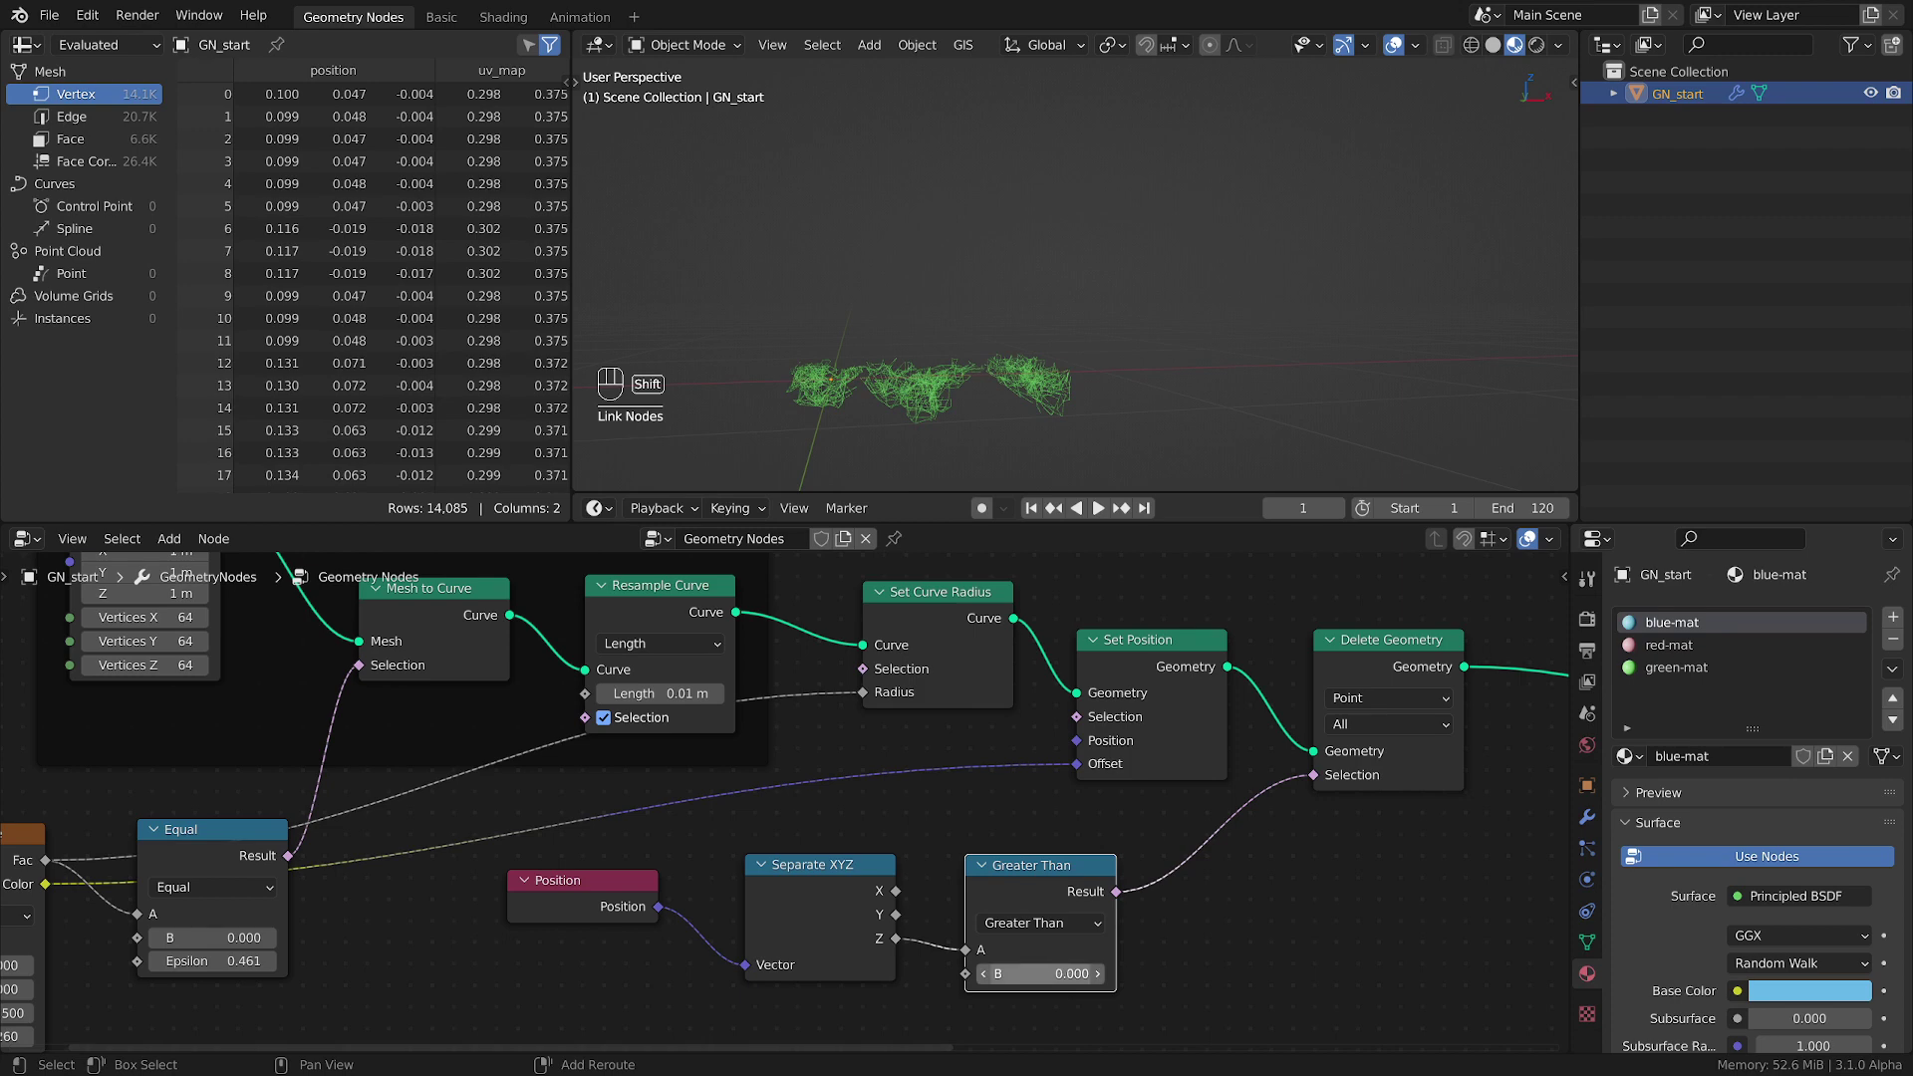
# - Set the Greater Than node's B to 0.570 and tidy the placement of the Noise Texture, Equal, Separate XYZ and Position nodes
pyautogui.moveTo(1061, 973)
pyautogui.mouseDown()
pyautogui.moveTo(1001, 973)
pyautogui.moveTo(1095, 974)
pyautogui.mouseUp()
pyautogui.moveTo(815, 1009); pyautogui.dragTo(1108, 945, button='middle')
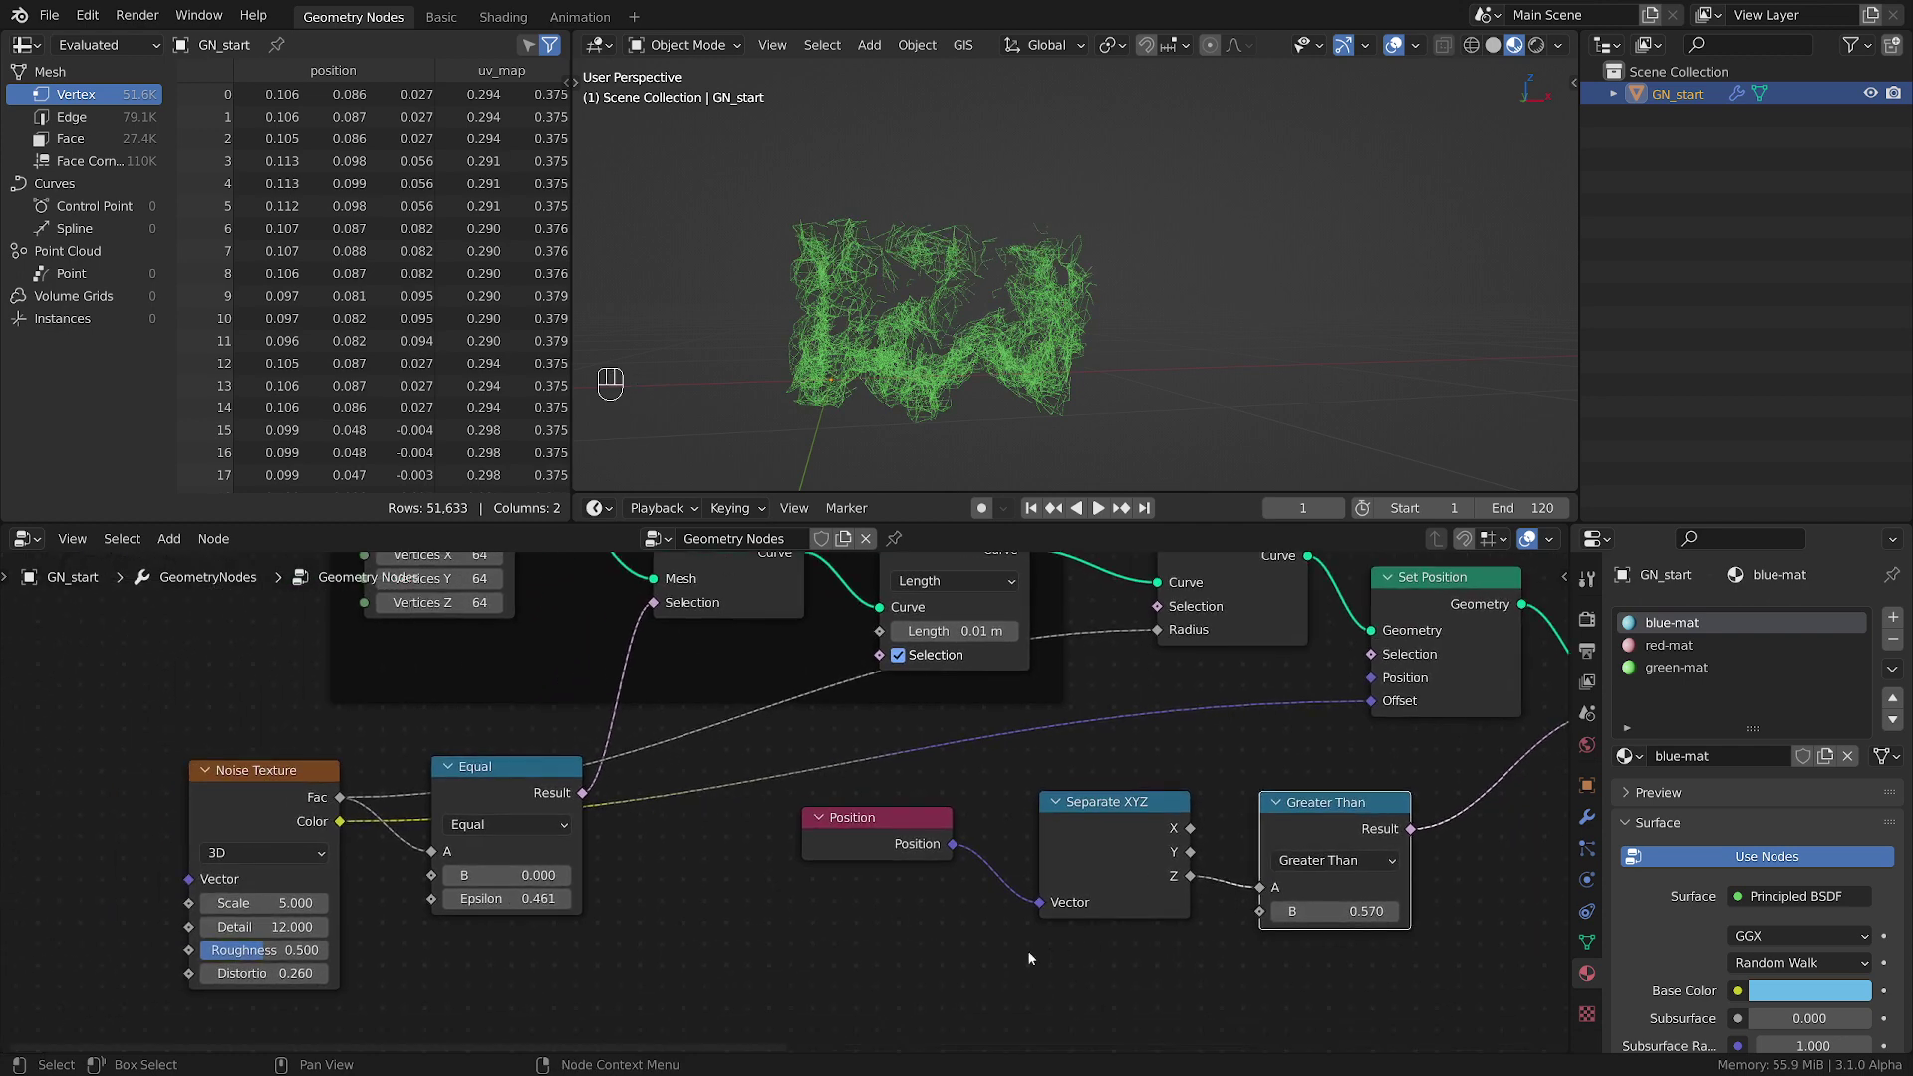
pyautogui.scroll(-3, 1026, 959)
pyautogui.moveTo(439, 842); pyautogui.dragTo(384, 839)
pyautogui.moveTo(597, 810); pyautogui.dragTo(561, 780)
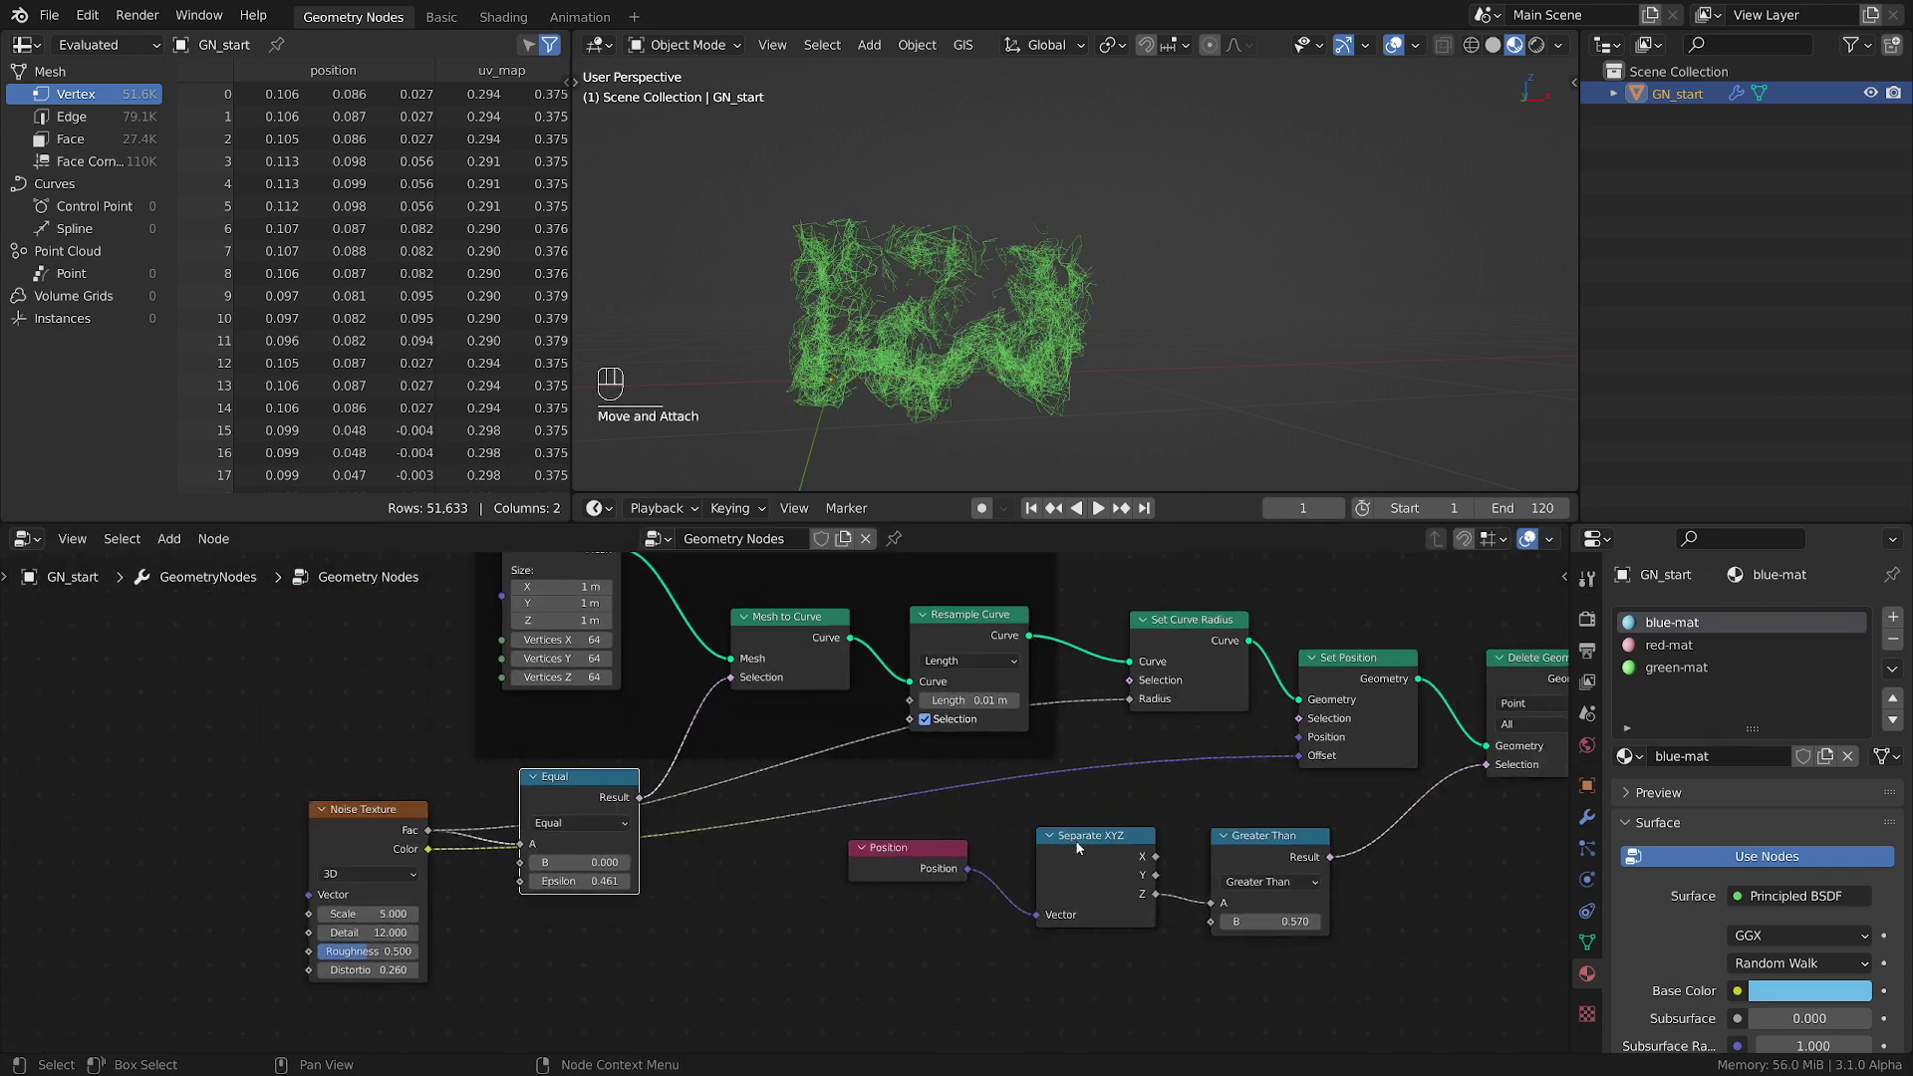
pyautogui.moveTo(1077, 848); pyautogui.dragTo(1035, 835)
pyautogui.moveTo(919, 858); pyautogui.dragTo(924, 841)
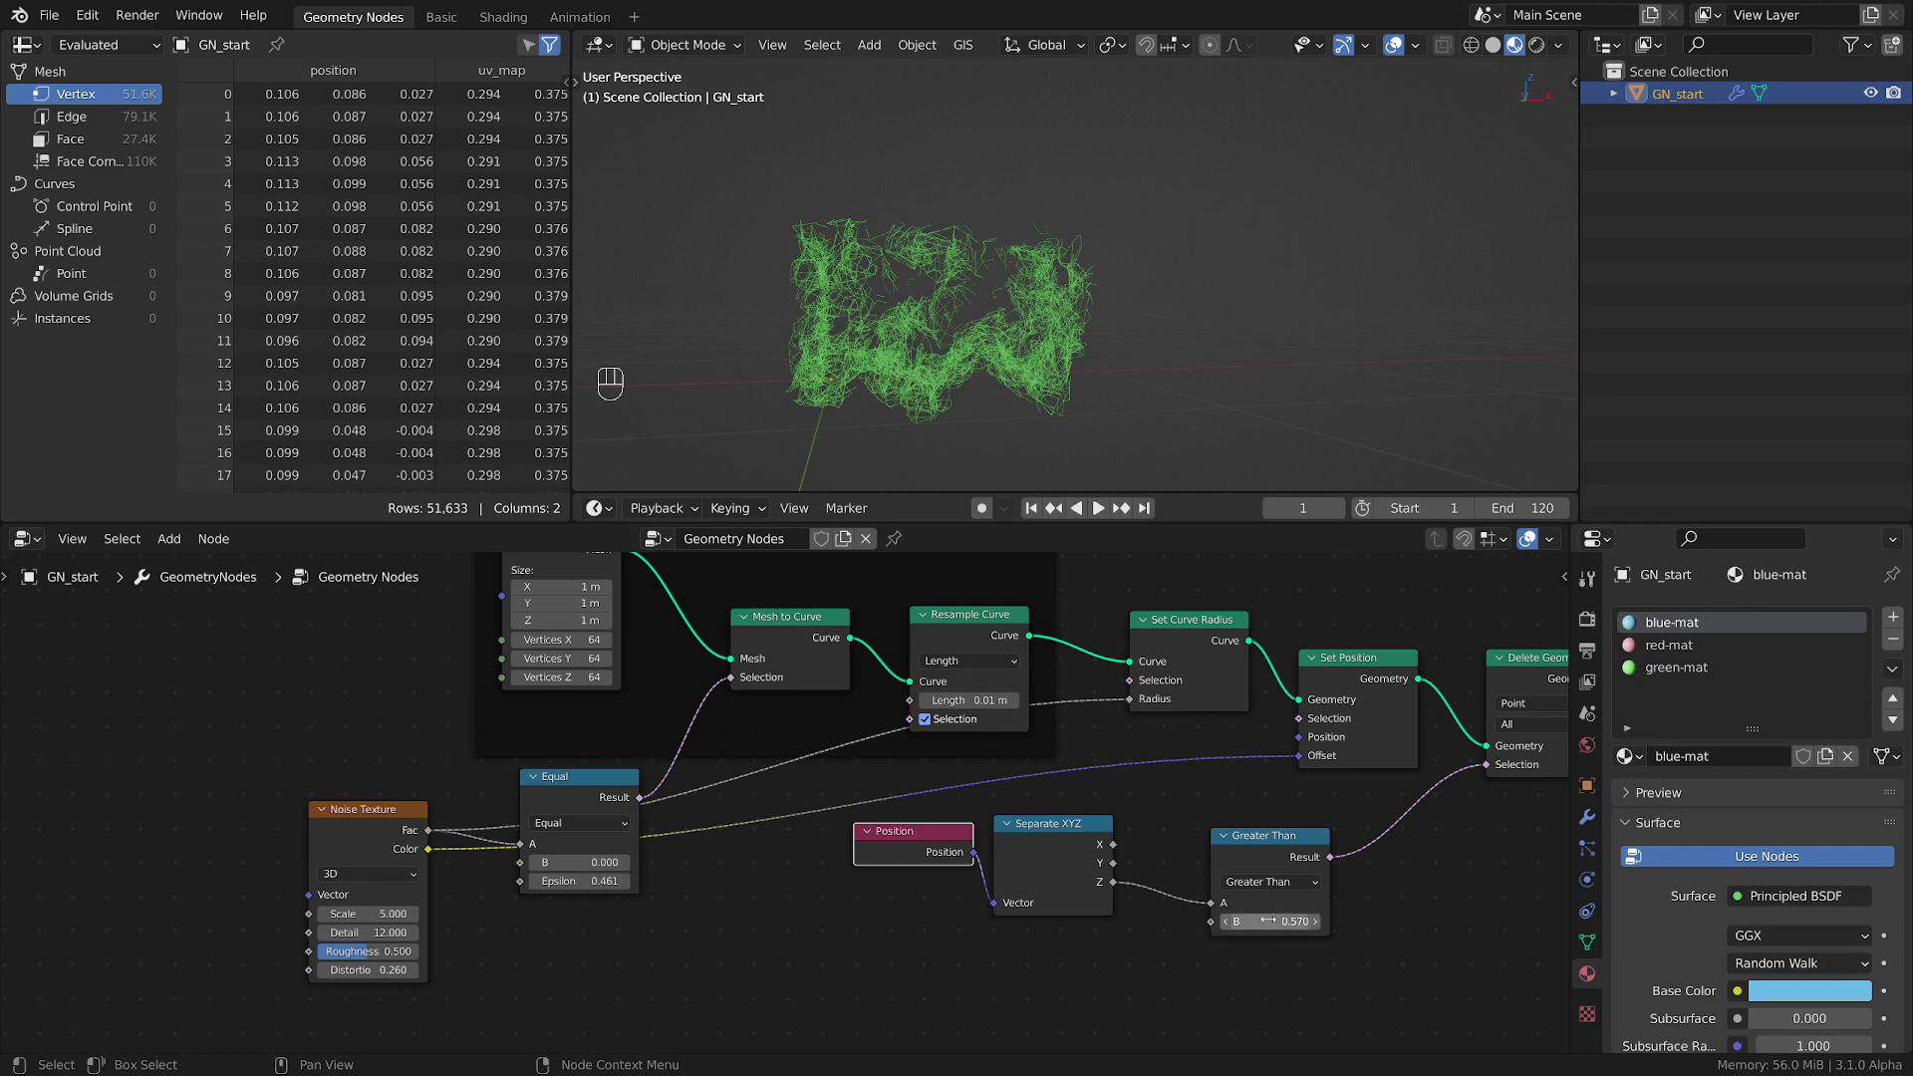
# - Try Epsilon 0.361 on the Equal node, set Greater Than's B to 0.890, and settle on an Epsilon of 0.501
pyautogui.keyDown('shift'); pyautogui.moveTo(578, 881); pyautogui.dragTo(543, 880); pyautogui.keyUp('shift')
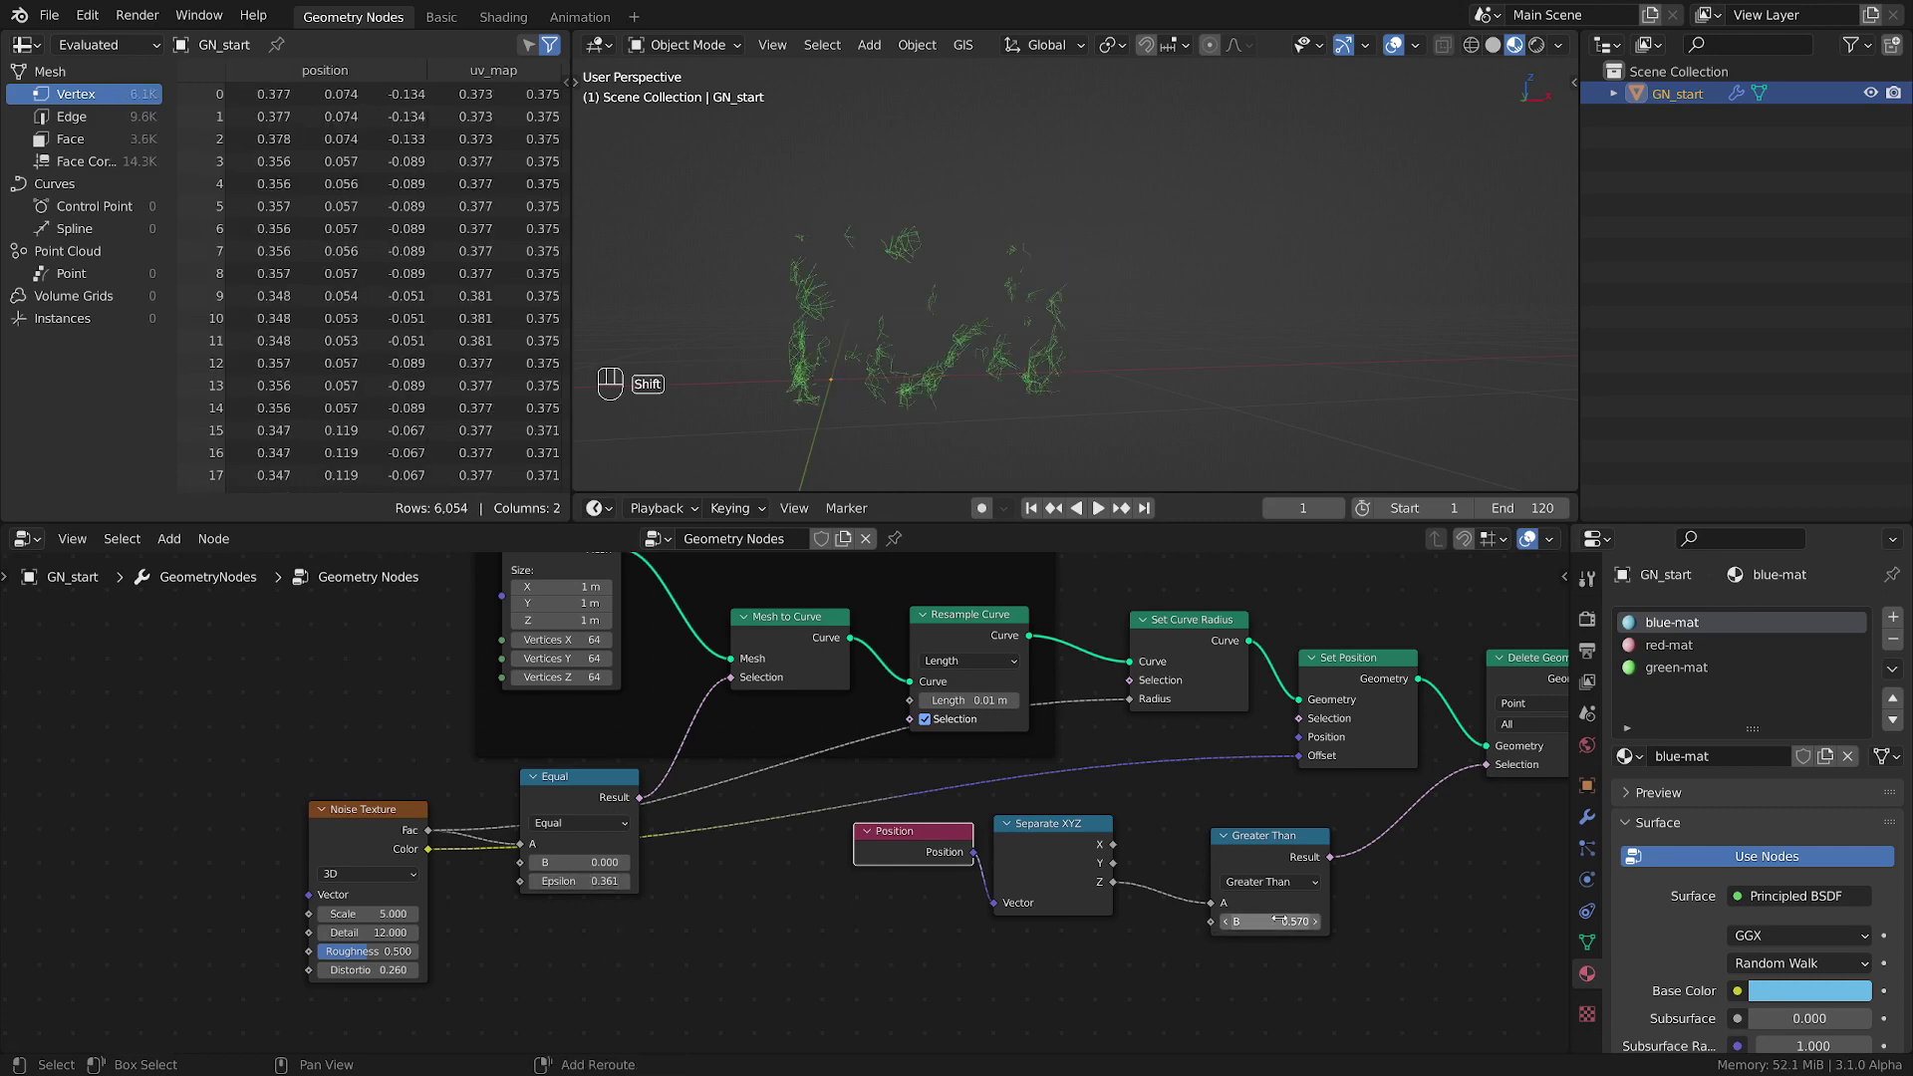
pyautogui.keyDown('shift'); pyautogui.moveTo(1285, 922); pyautogui.dragTo(1309, 922); pyautogui.keyUp('shift')
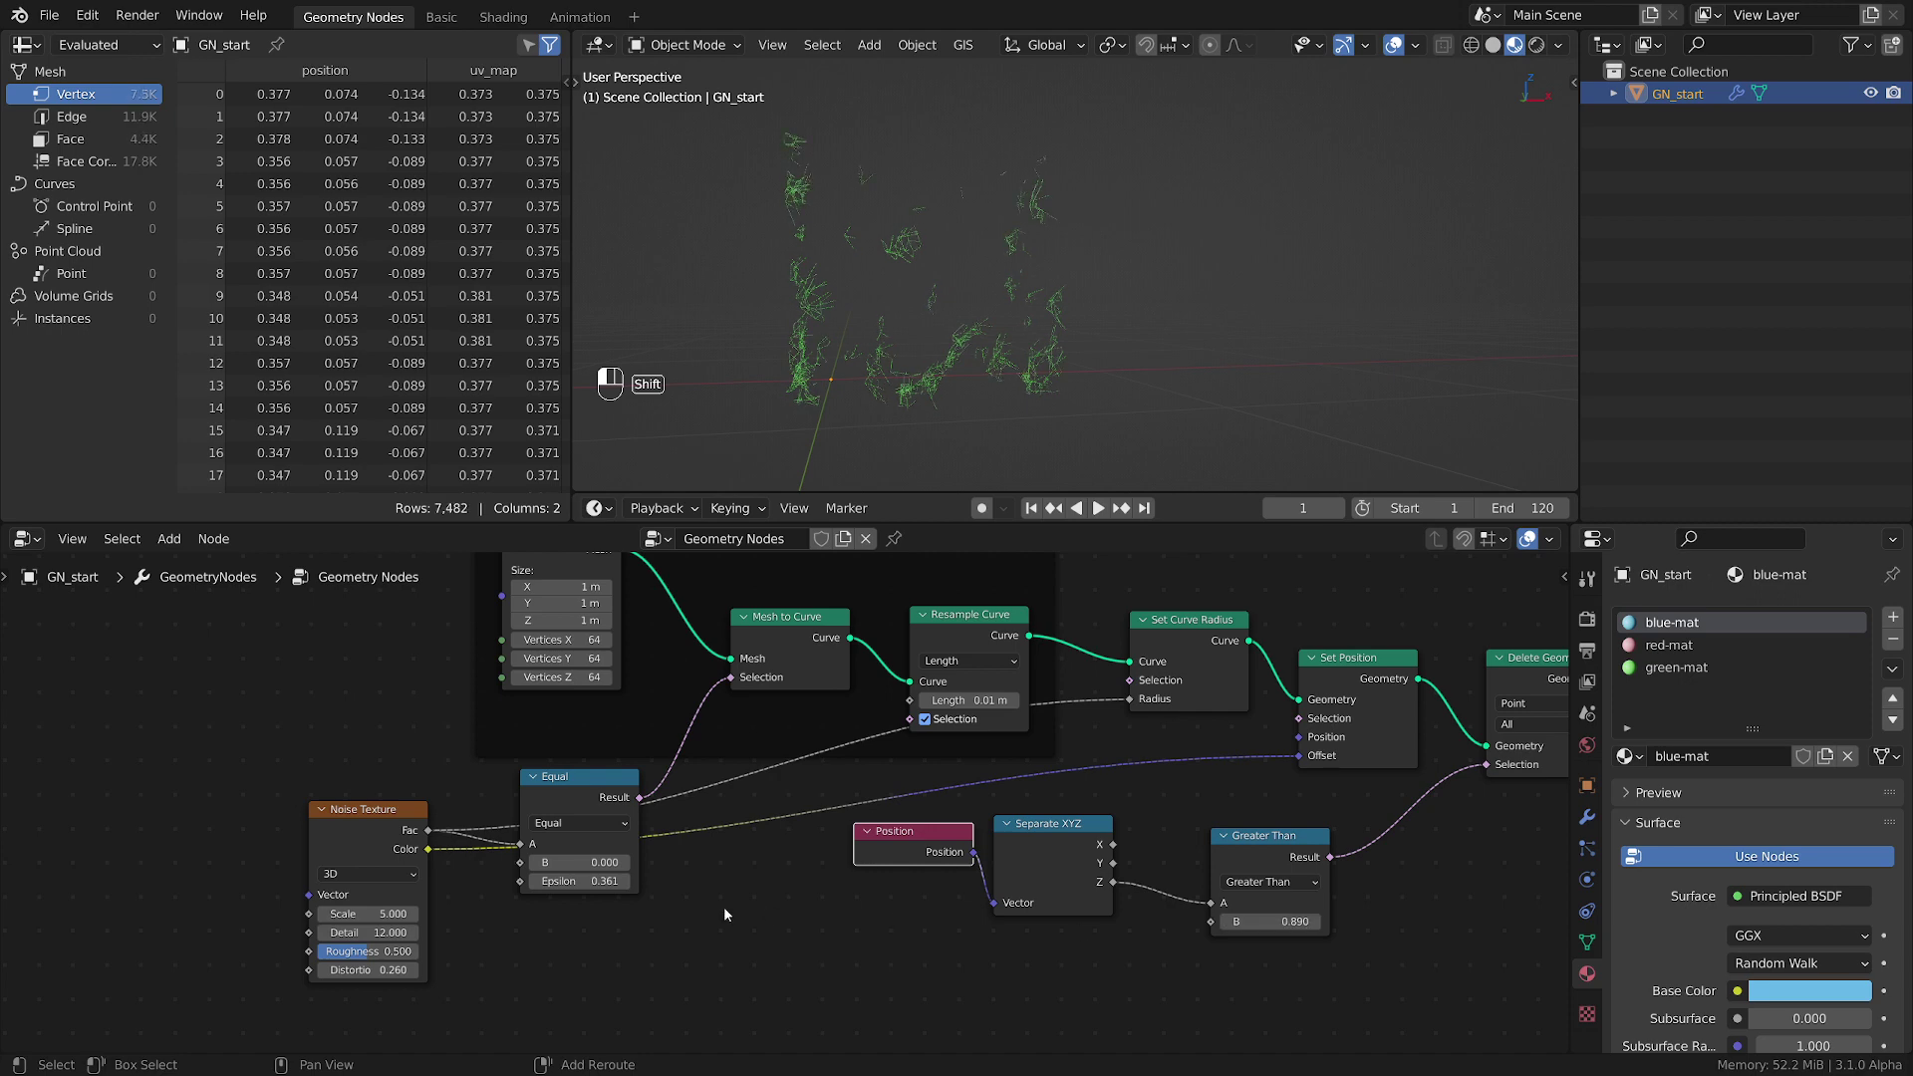
pyautogui.keyDown('shift'); pyautogui.moveTo(591, 880); pyautogui.dragTo(686, 881); pyautogui.keyUp('shift')
pyautogui.moveTo(982, 237); pyautogui.dragTo(1026, 349, button='middle')
# - Insert a Join Geometry node between Set Material and Group Output, and connect the Cube's Mesh output to it
pyautogui.press('Home')
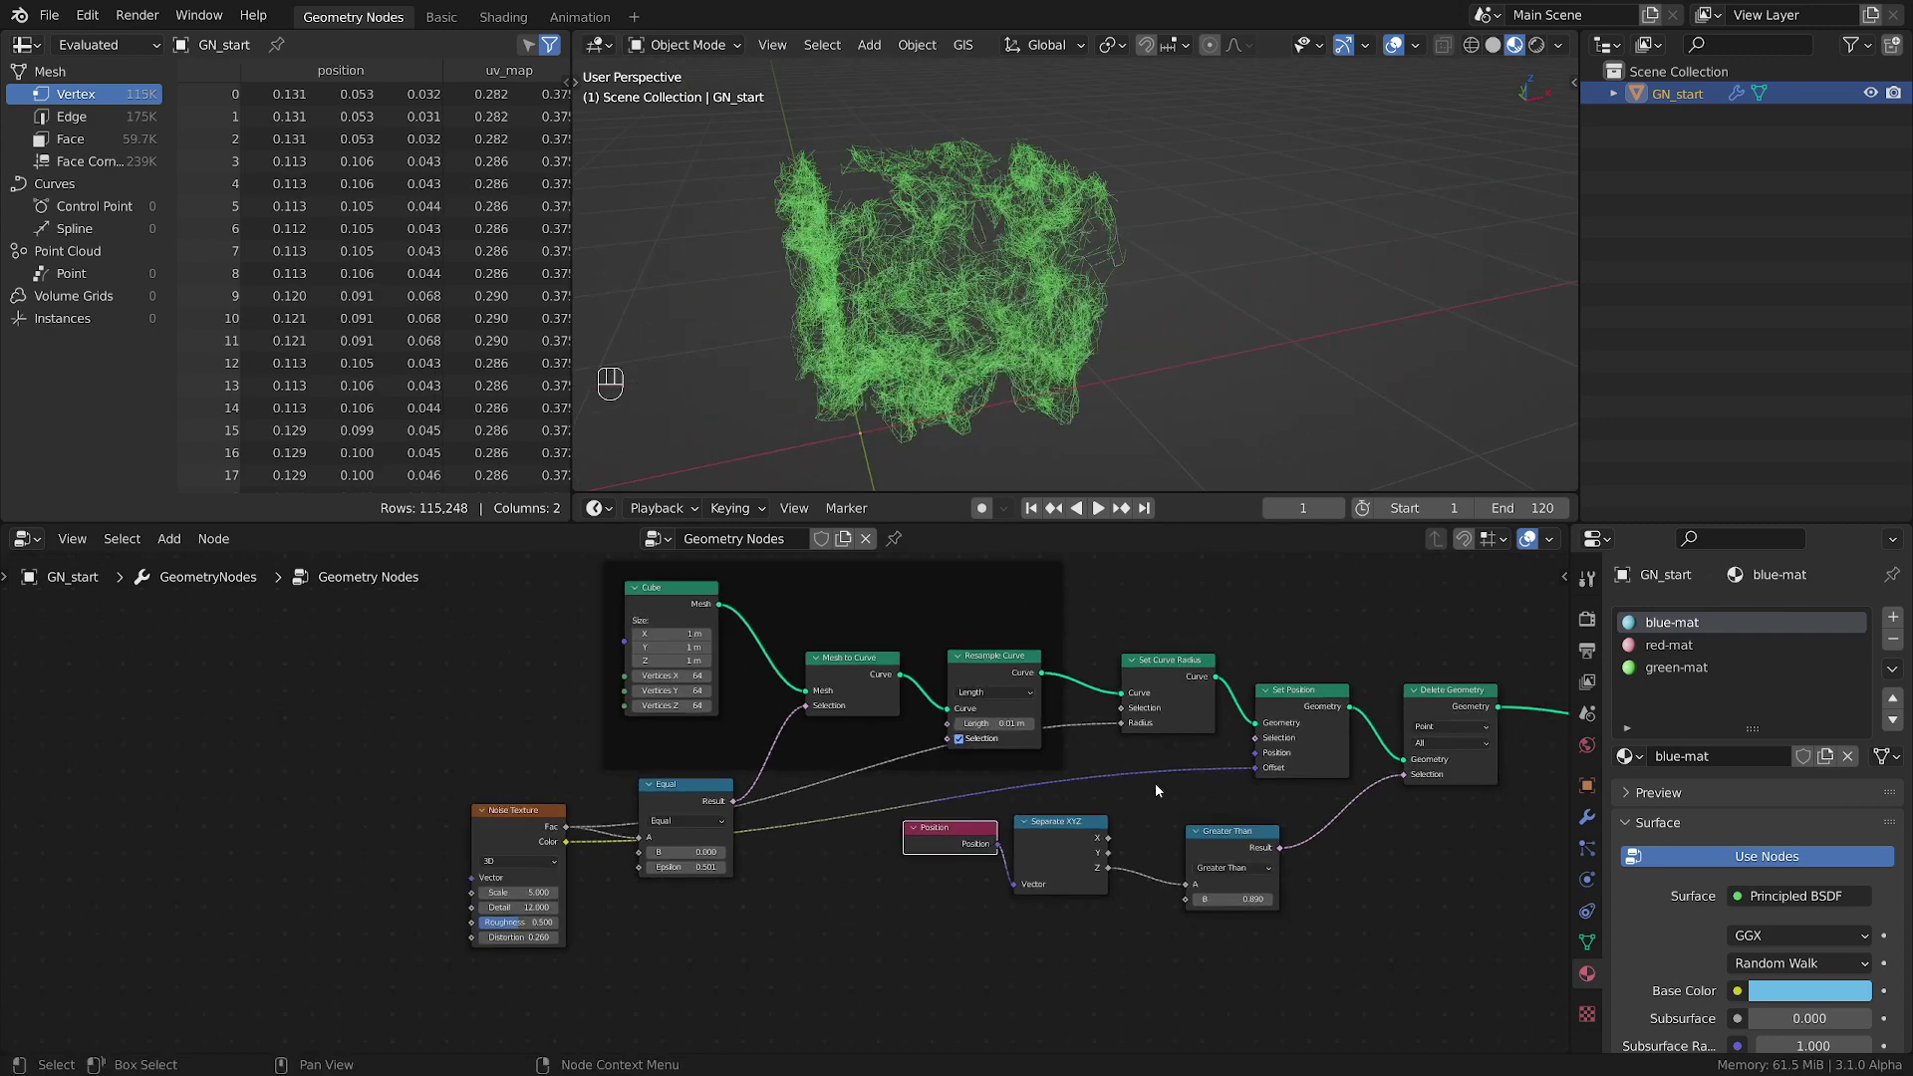
pyautogui.press('Home')
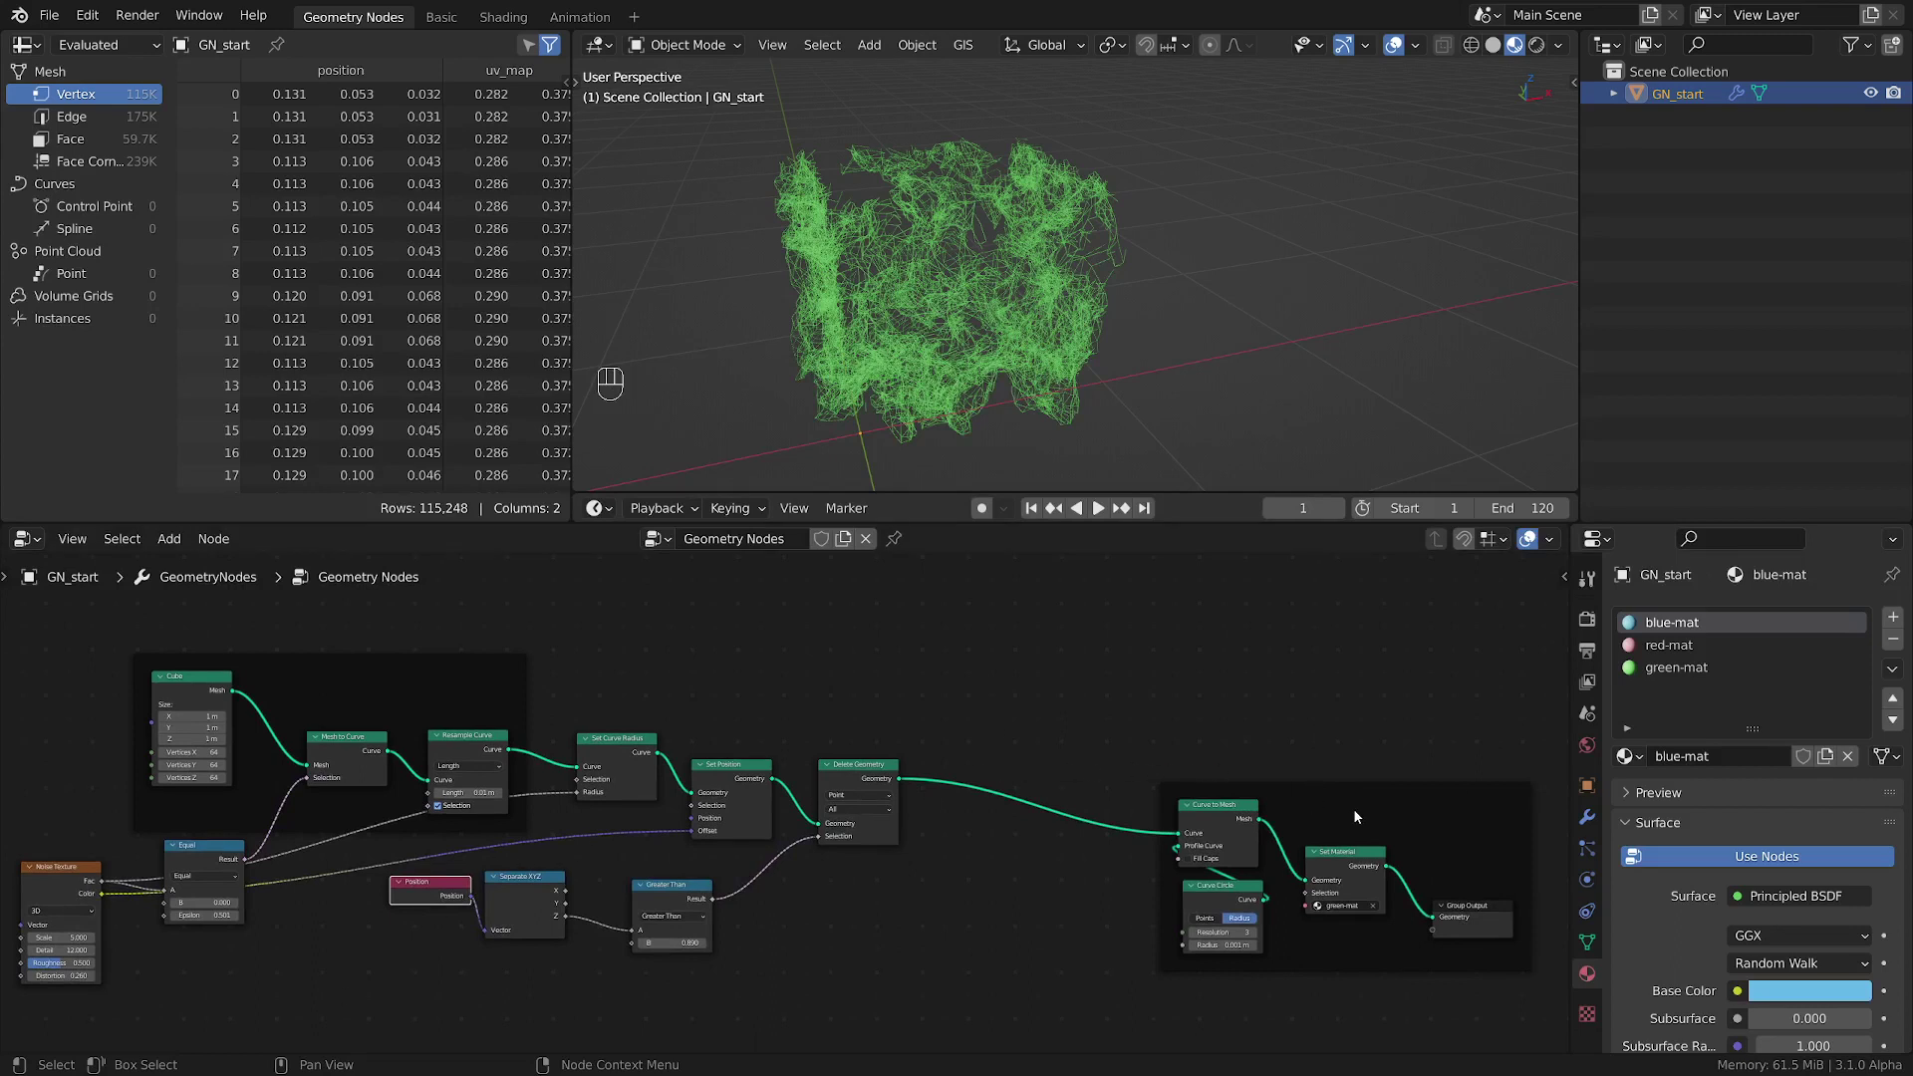
pyautogui.hotkey('shift', 'a')
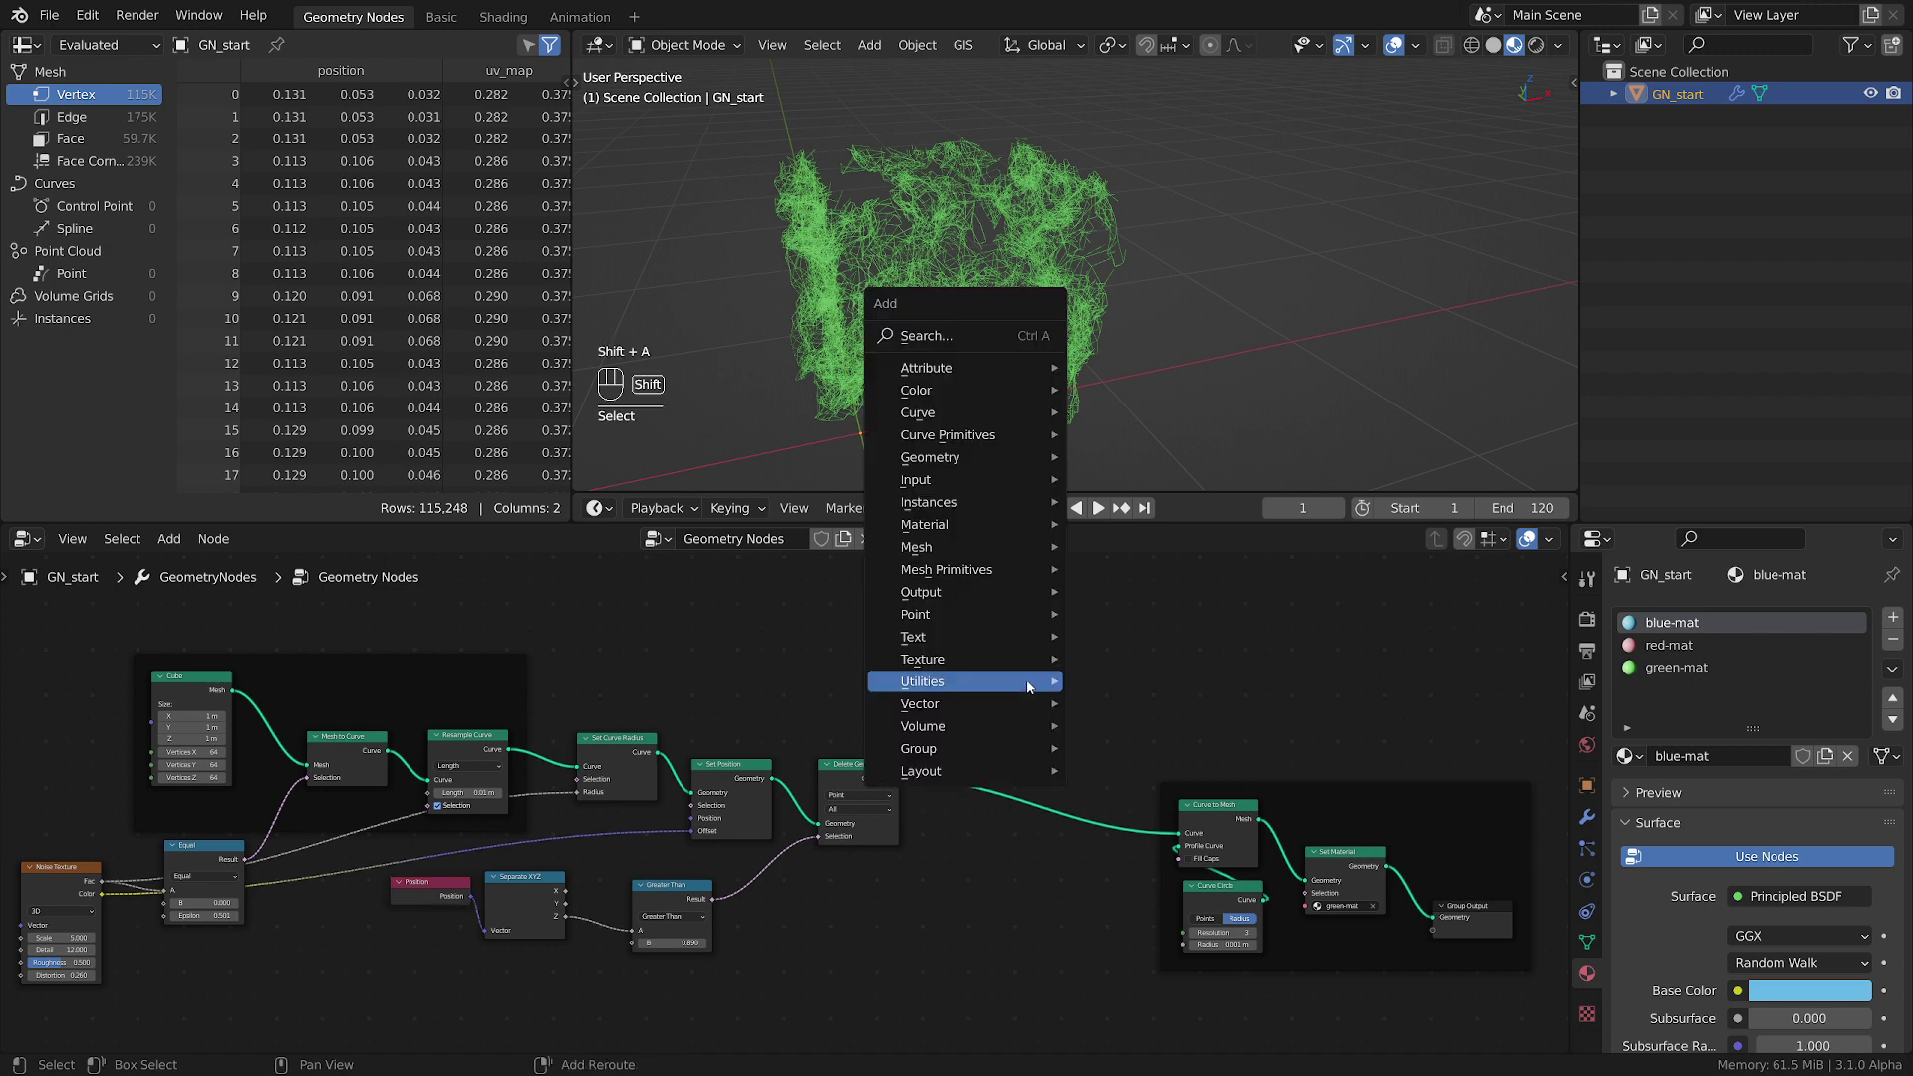
pyautogui.moveTo(946, 464)
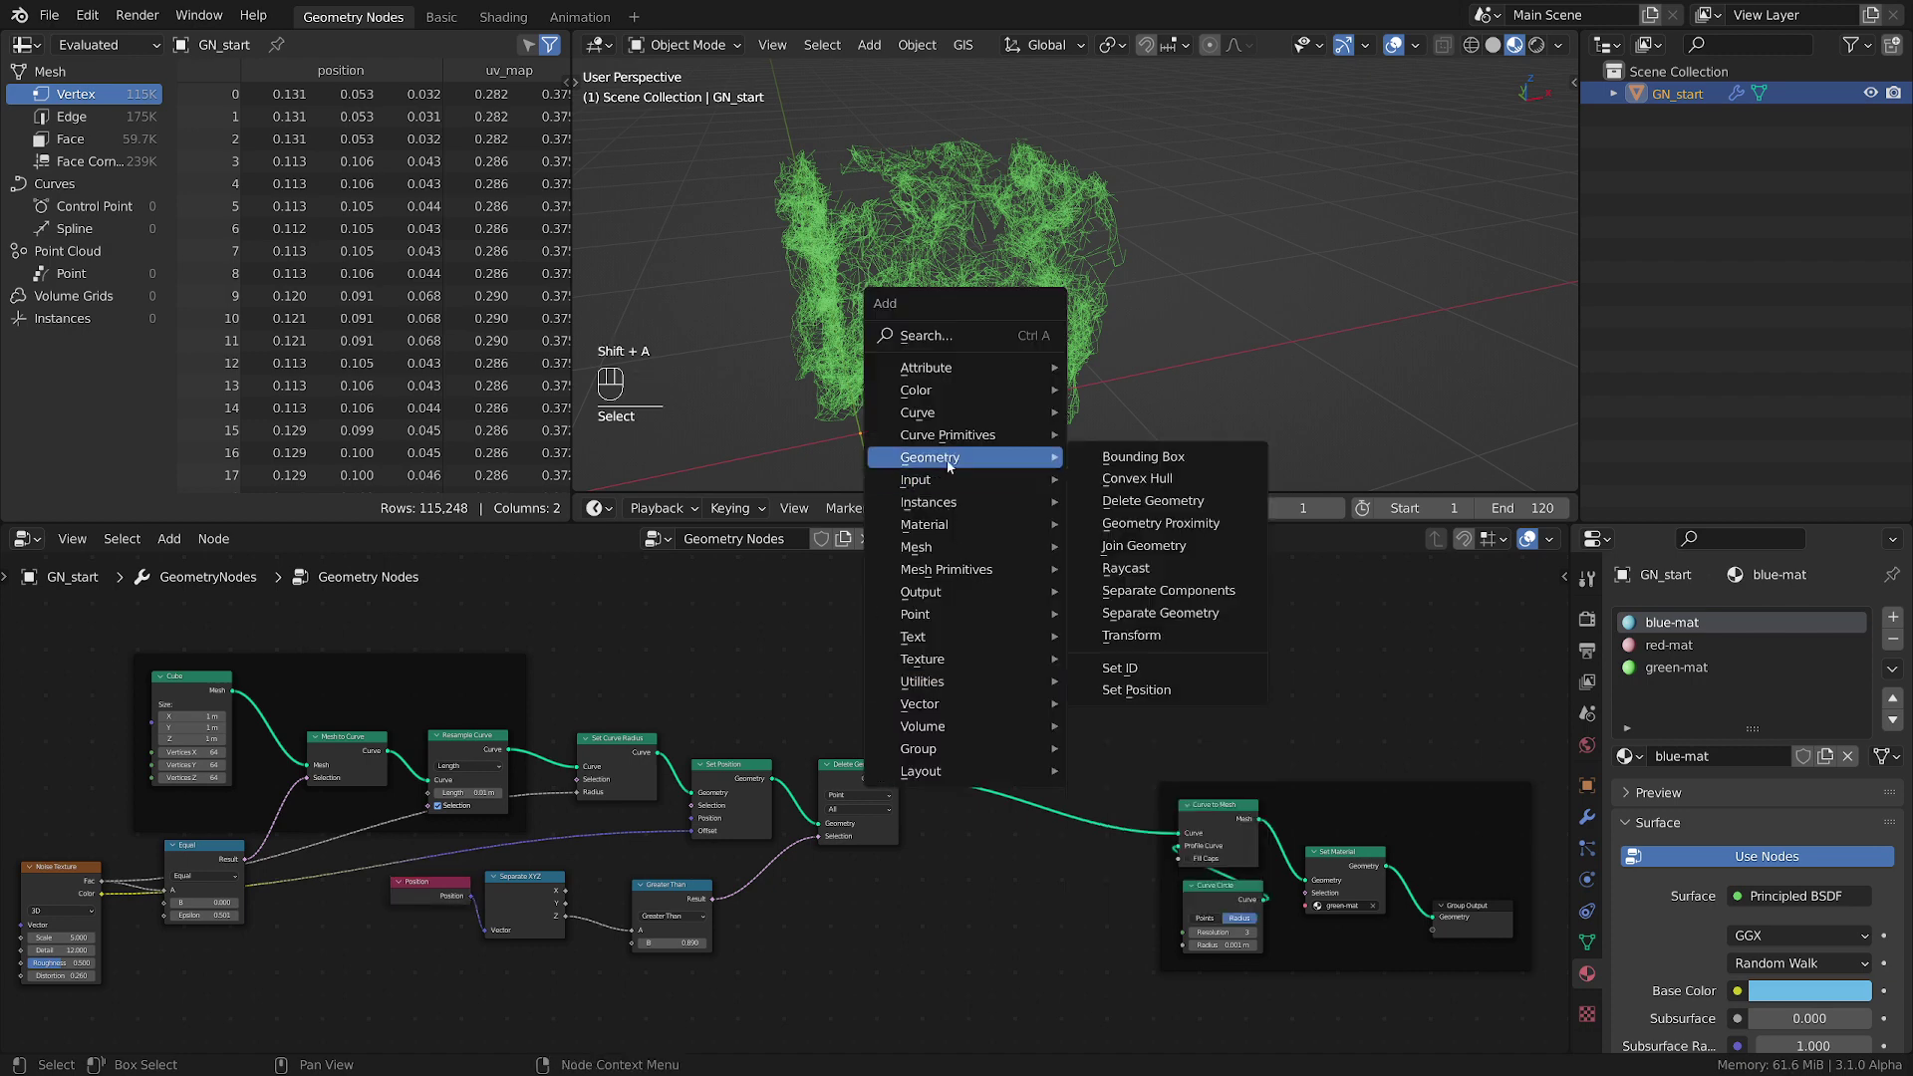
pyautogui.click(1142, 545)
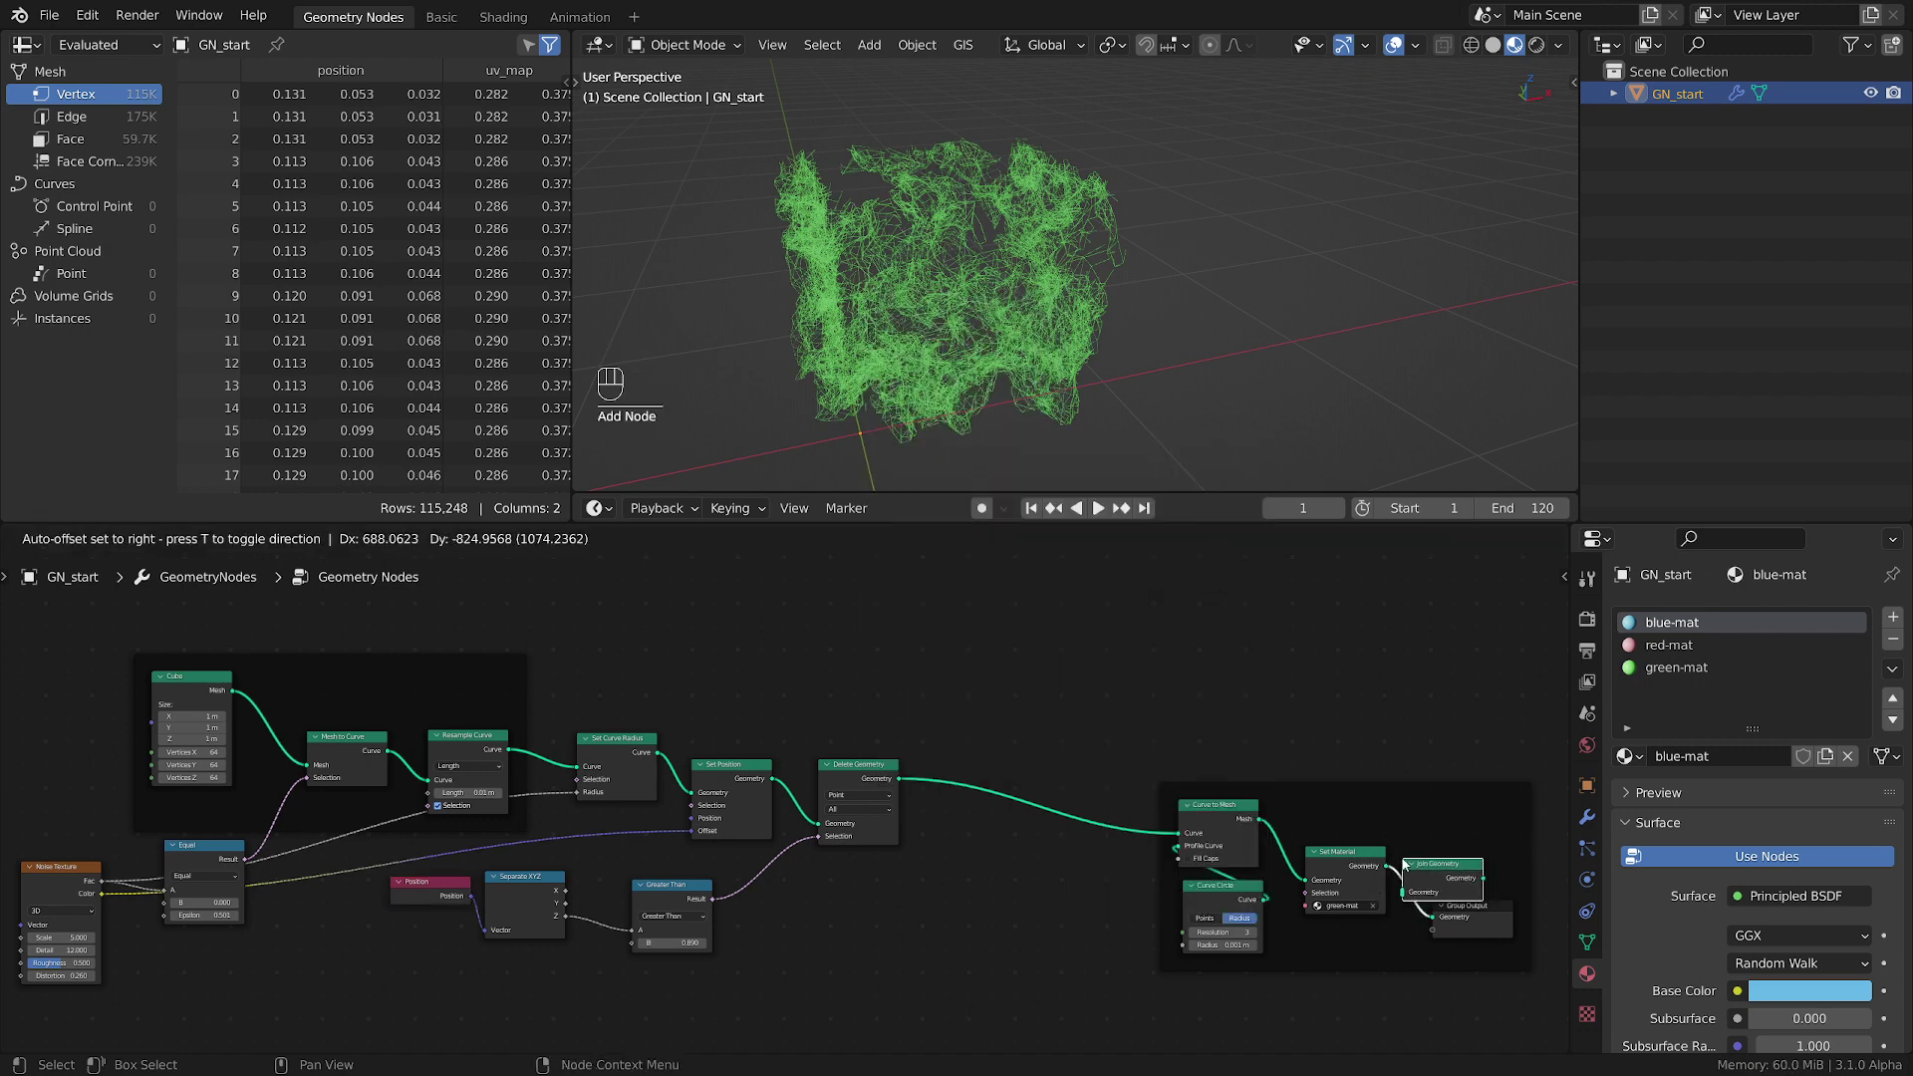
pyautogui.click(1408, 865)
pyautogui.moveTo(235, 691); pyautogui.dragTo(1395, 895)
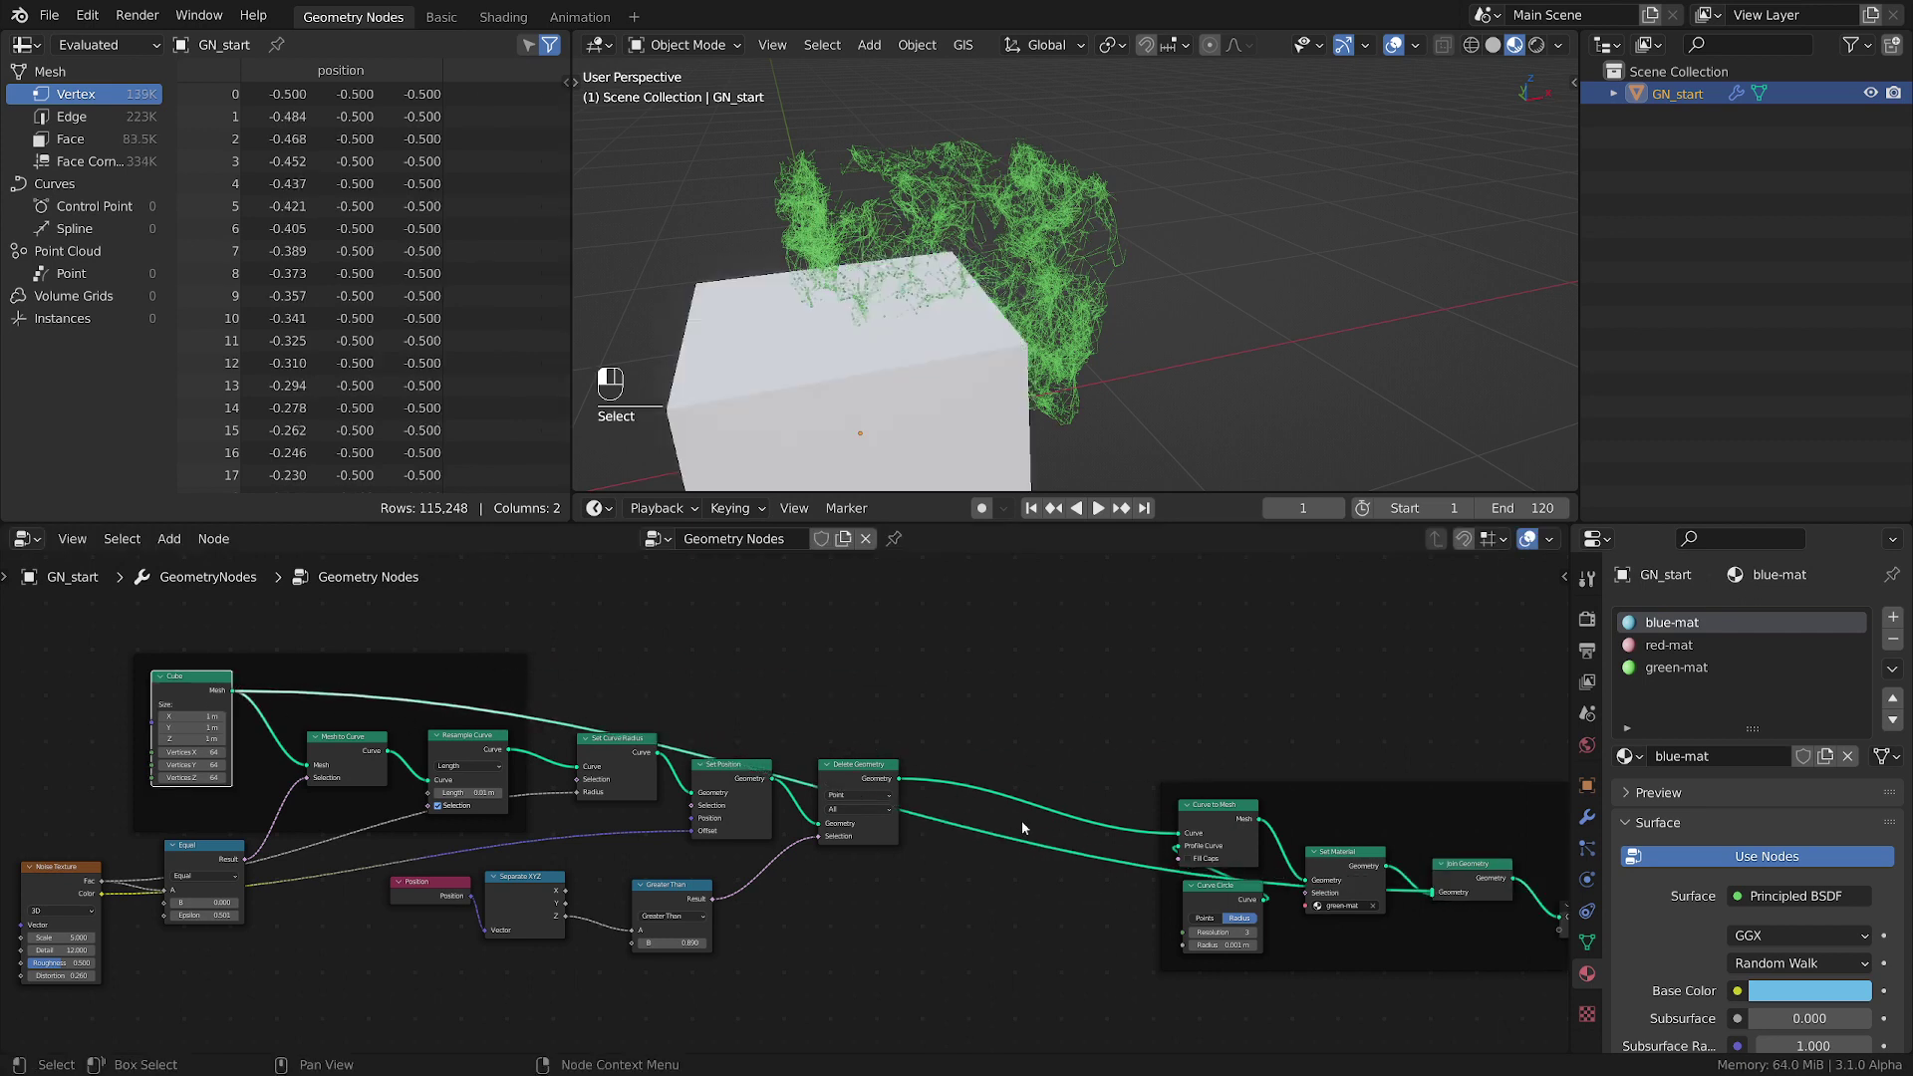
# - Add a reroute to the Cube-to-Join Geometry link and move it above the node chain, aligning the Cube node with it
pyautogui.keyDown('shift'); pyautogui.moveTo(970, 868); pyautogui.dragTo(971, 864, button='right'); pyautogui.keyUp('shift')
pyautogui.press('g')
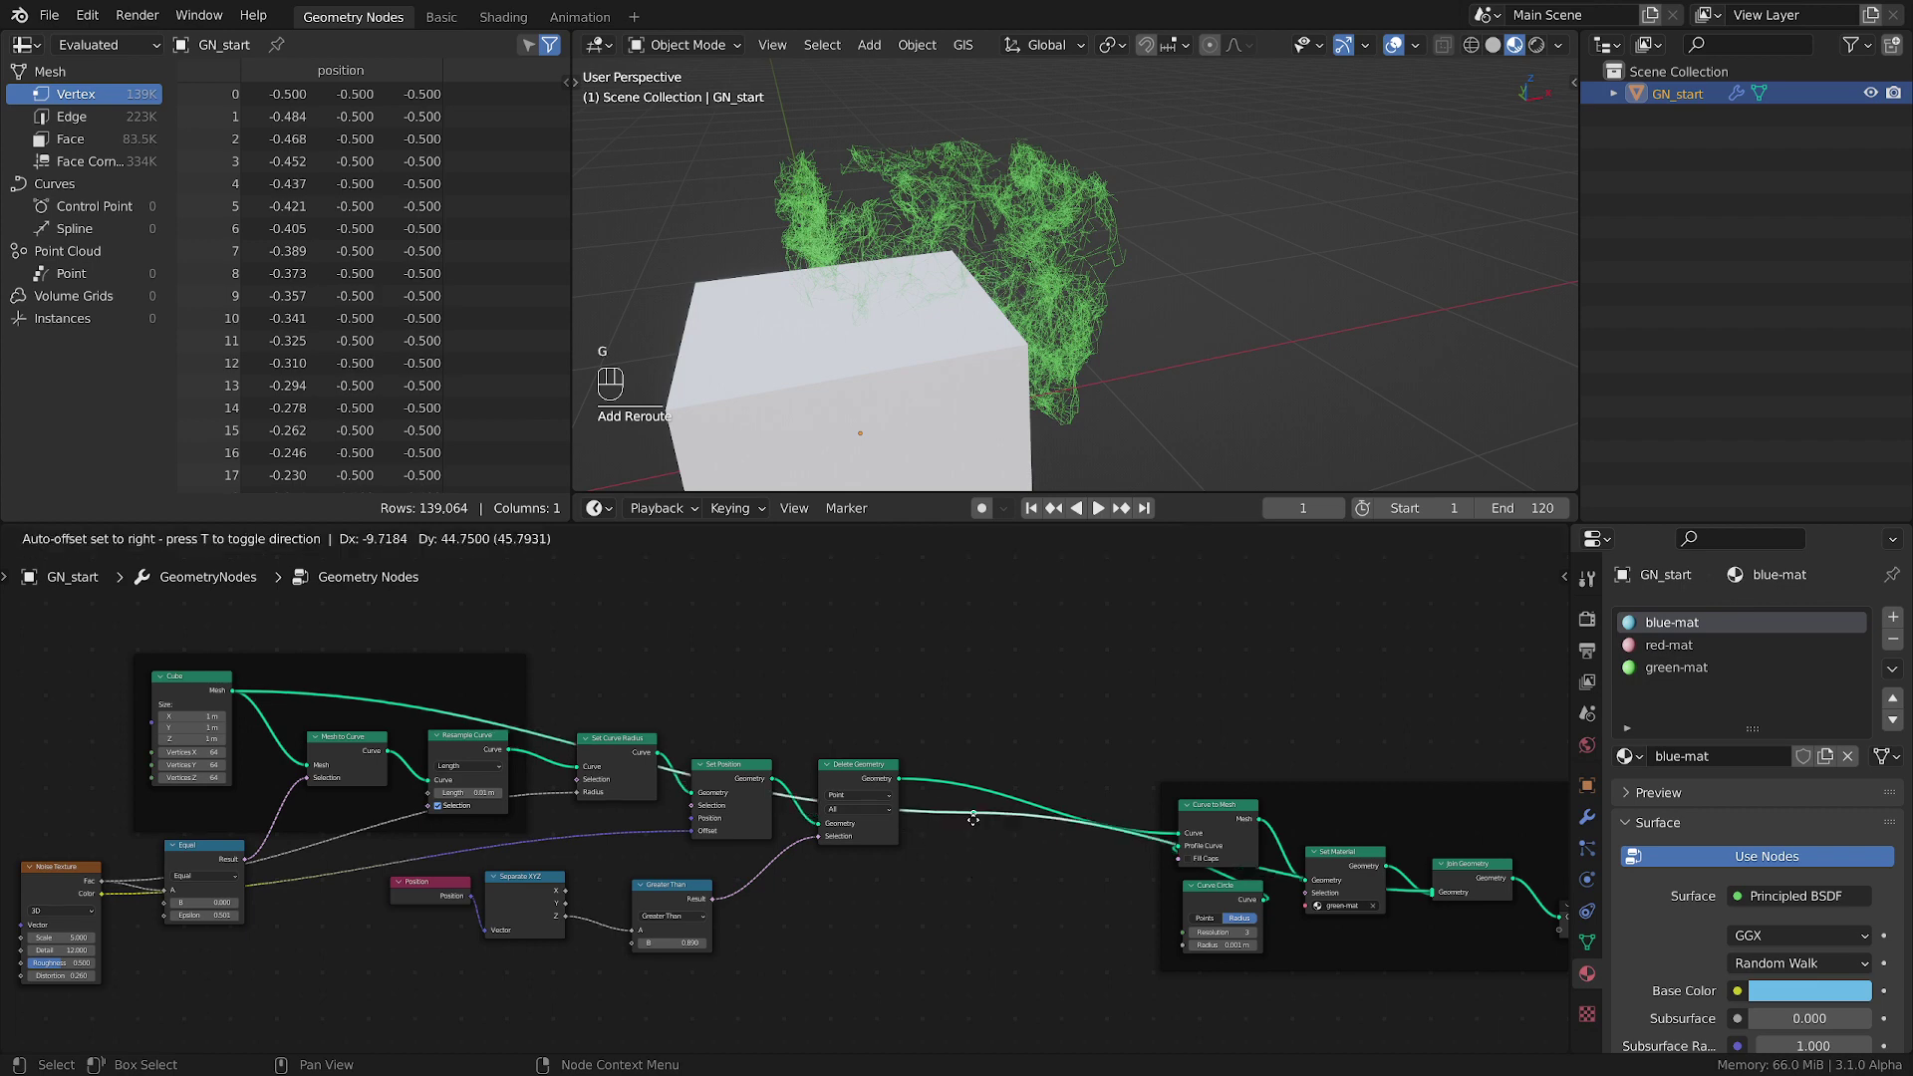
pyautogui.click(1140, 685)
pyautogui.moveTo(1039, 372); pyautogui.dragTo(994, 299, button='middle')
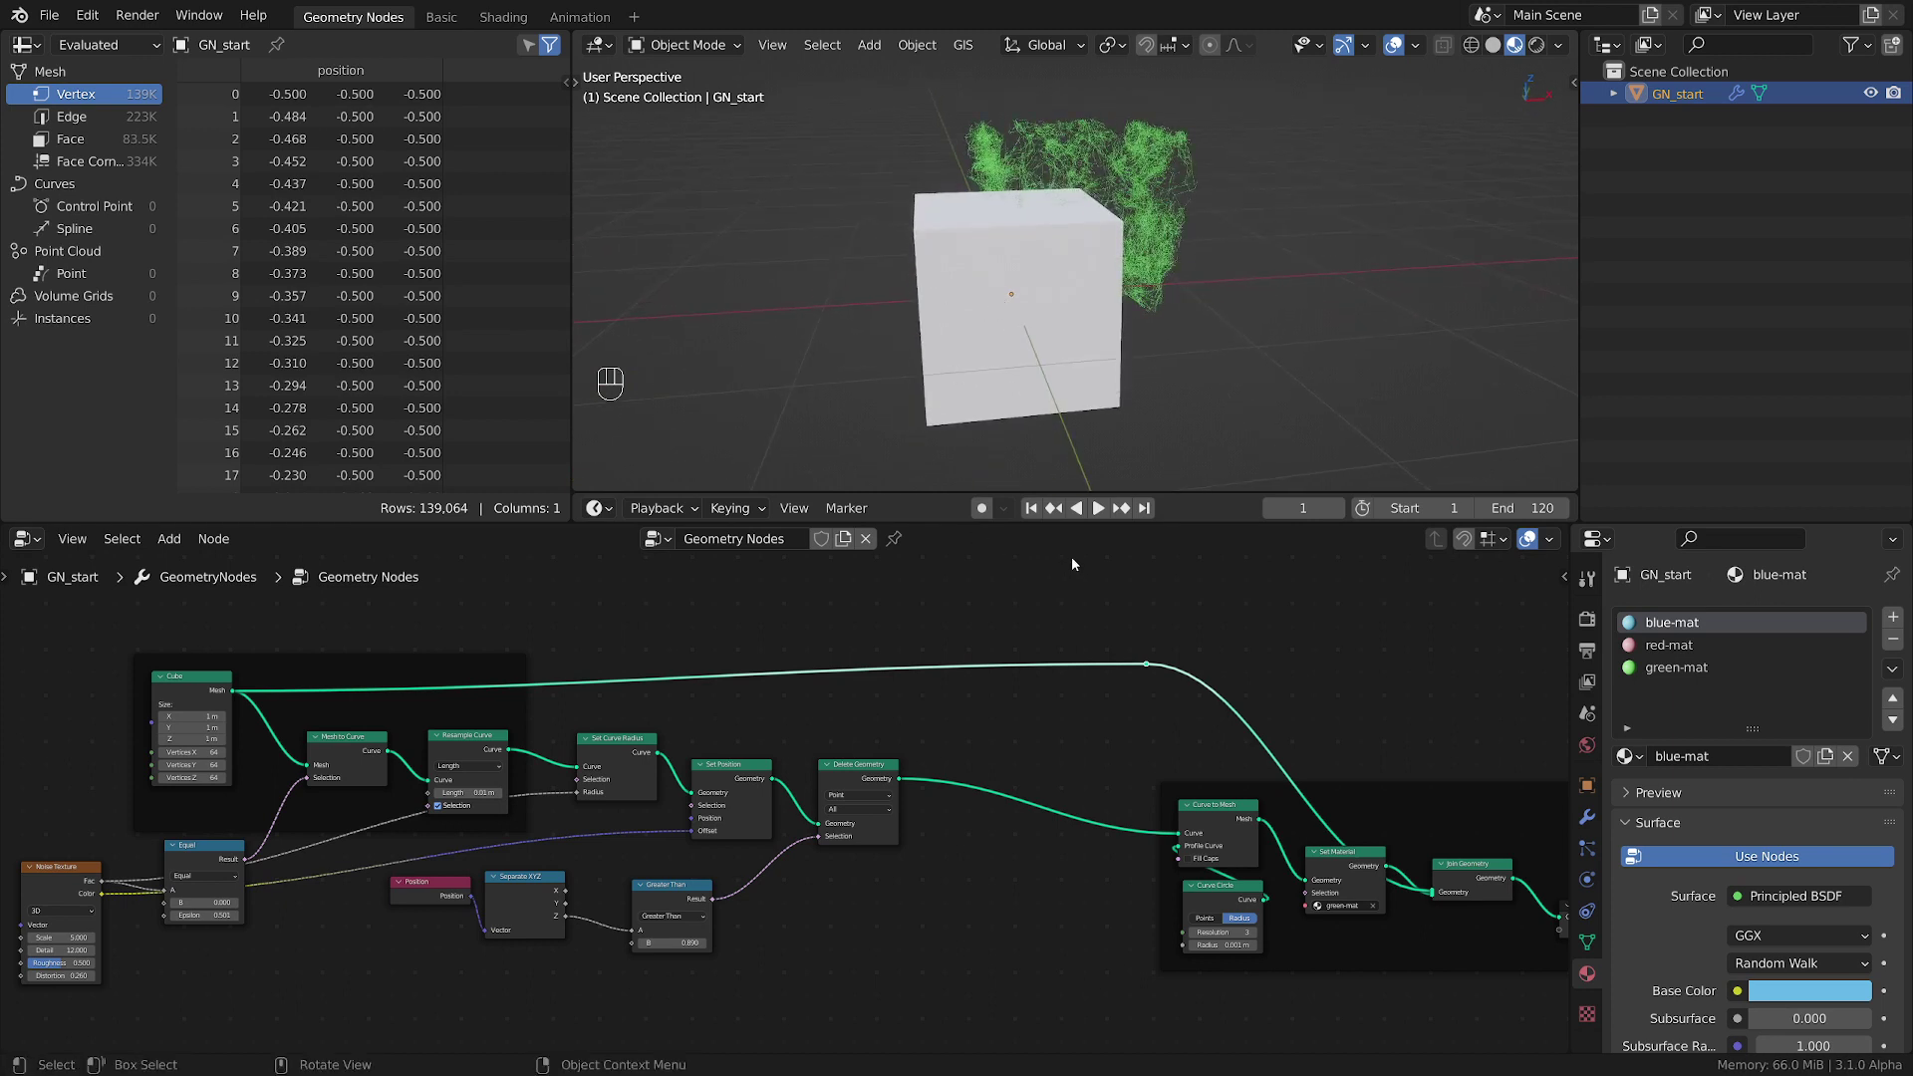
pyautogui.moveTo(334, 670); pyautogui.dragTo(493, 680, button='middle')
pyautogui.moveTo(381, 689); pyautogui.dragTo(369, 666)
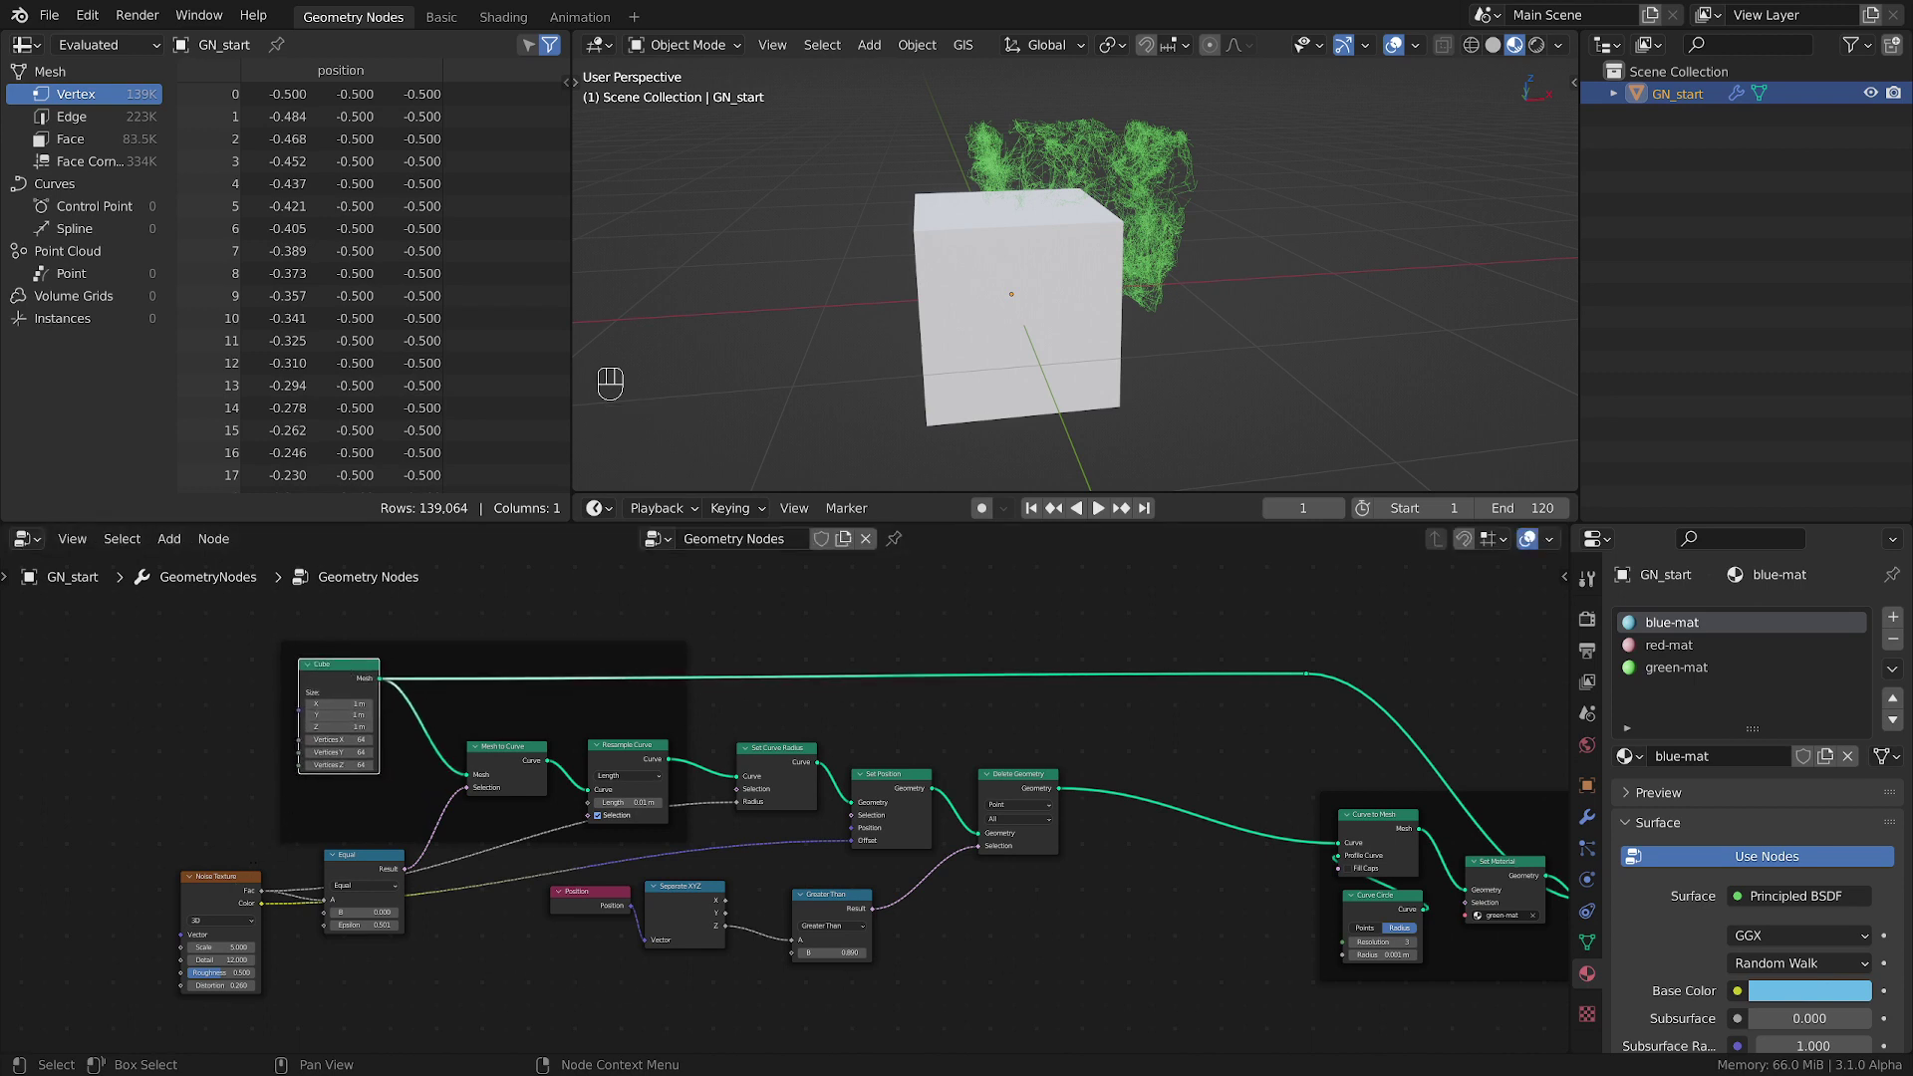
# - Move Delete Geometry further along the chain and insert a duplicate of the Set Position node before it
pyautogui.scroll(1, 1020, 908)
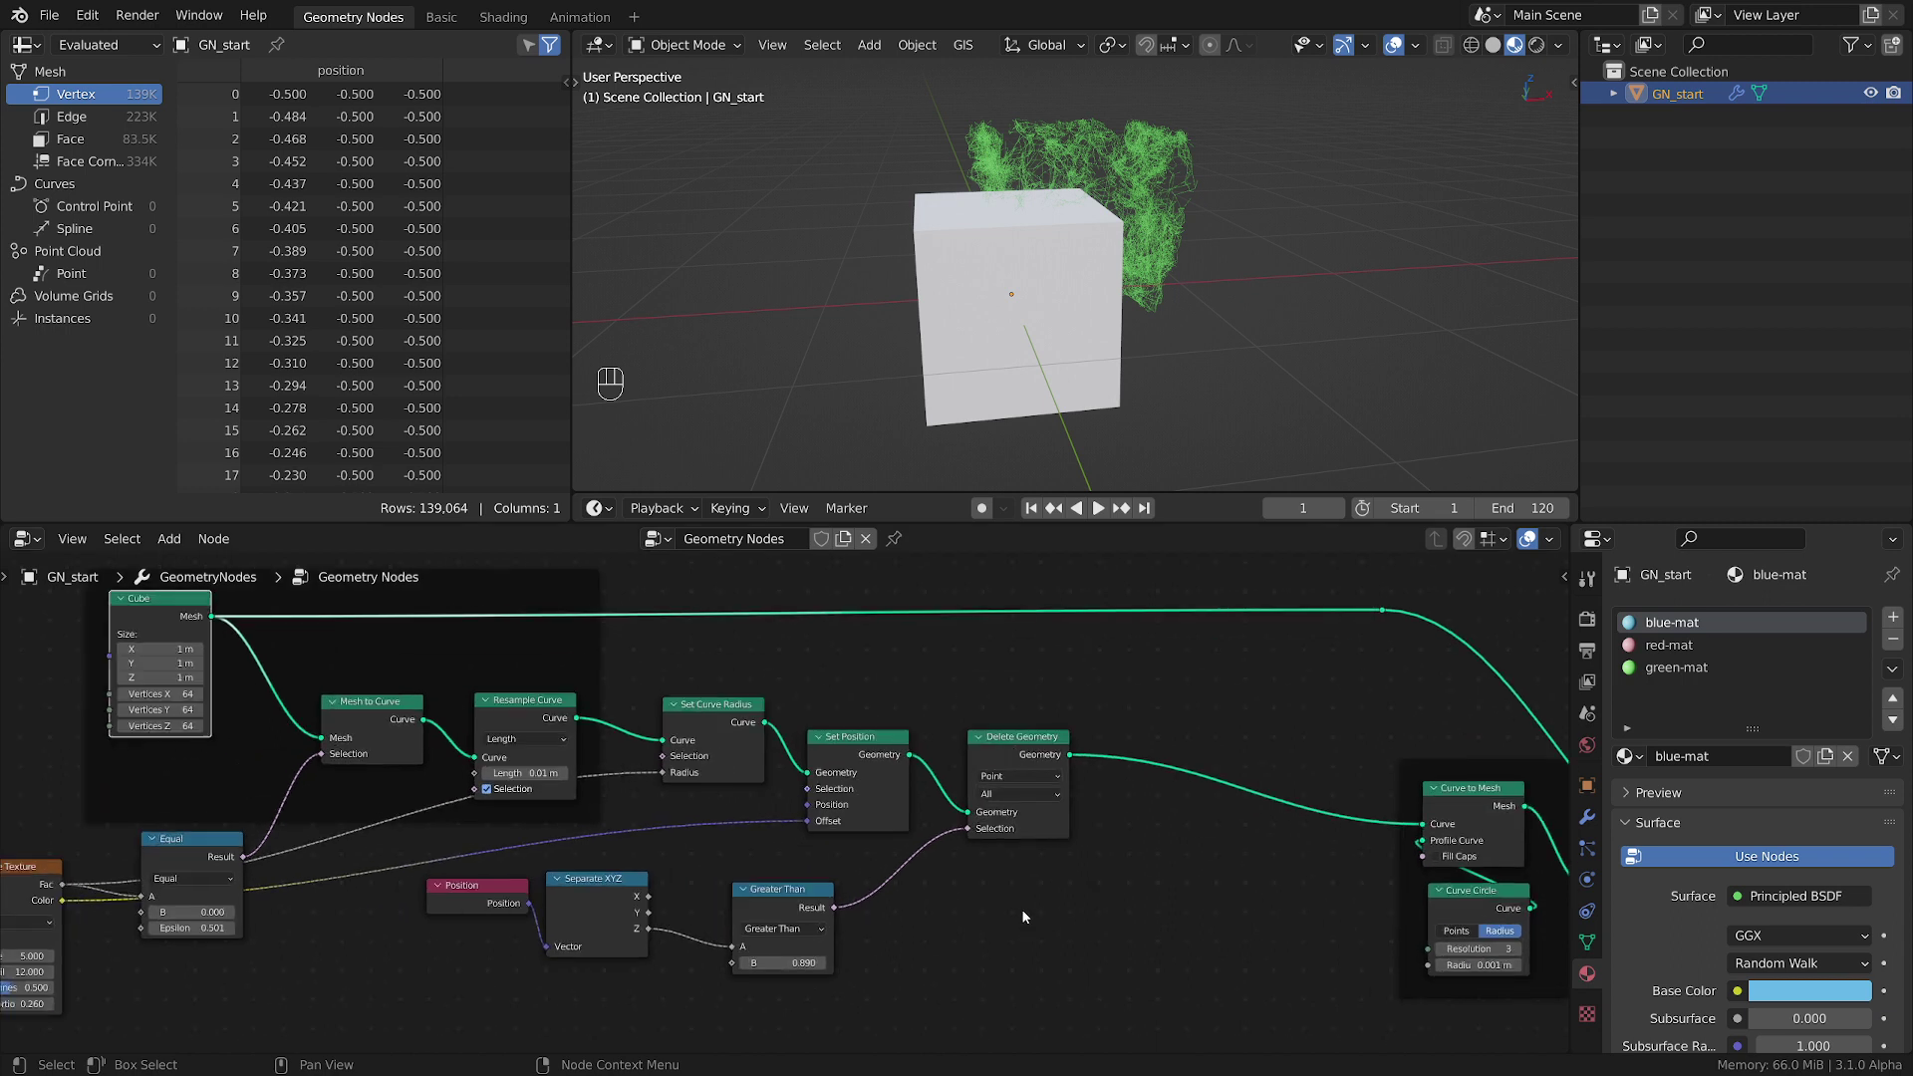
pyautogui.moveTo(1020, 760); pyautogui.dragTo(1286, 778)
pyautogui.moveTo(819, 739); pyautogui.dragTo(807, 733)
pyautogui.click(935, 812)
pyautogui.keyDown('shift'); pyautogui.click(845, 747); pyautogui.keyUp('shift')
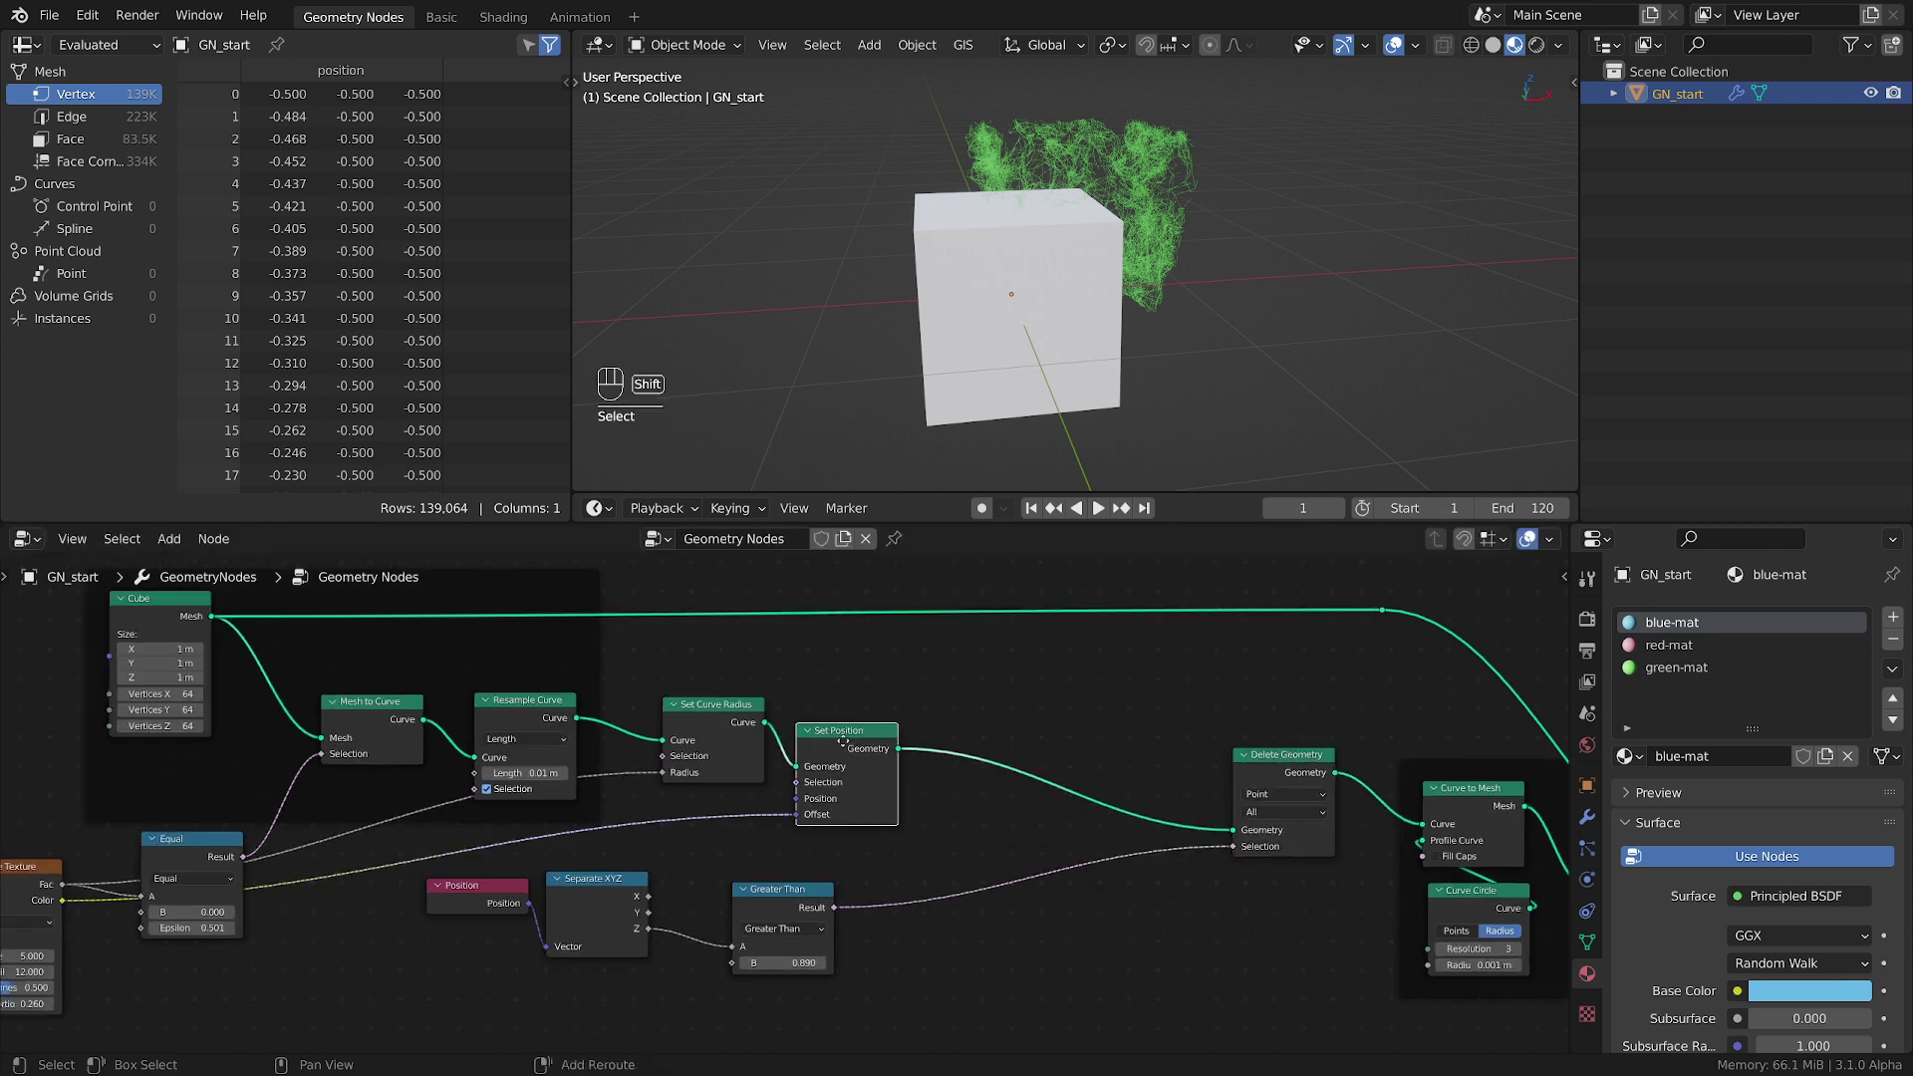
pyautogui.hotkey('shift', 'd')
pyautogui.click(1014, 724)
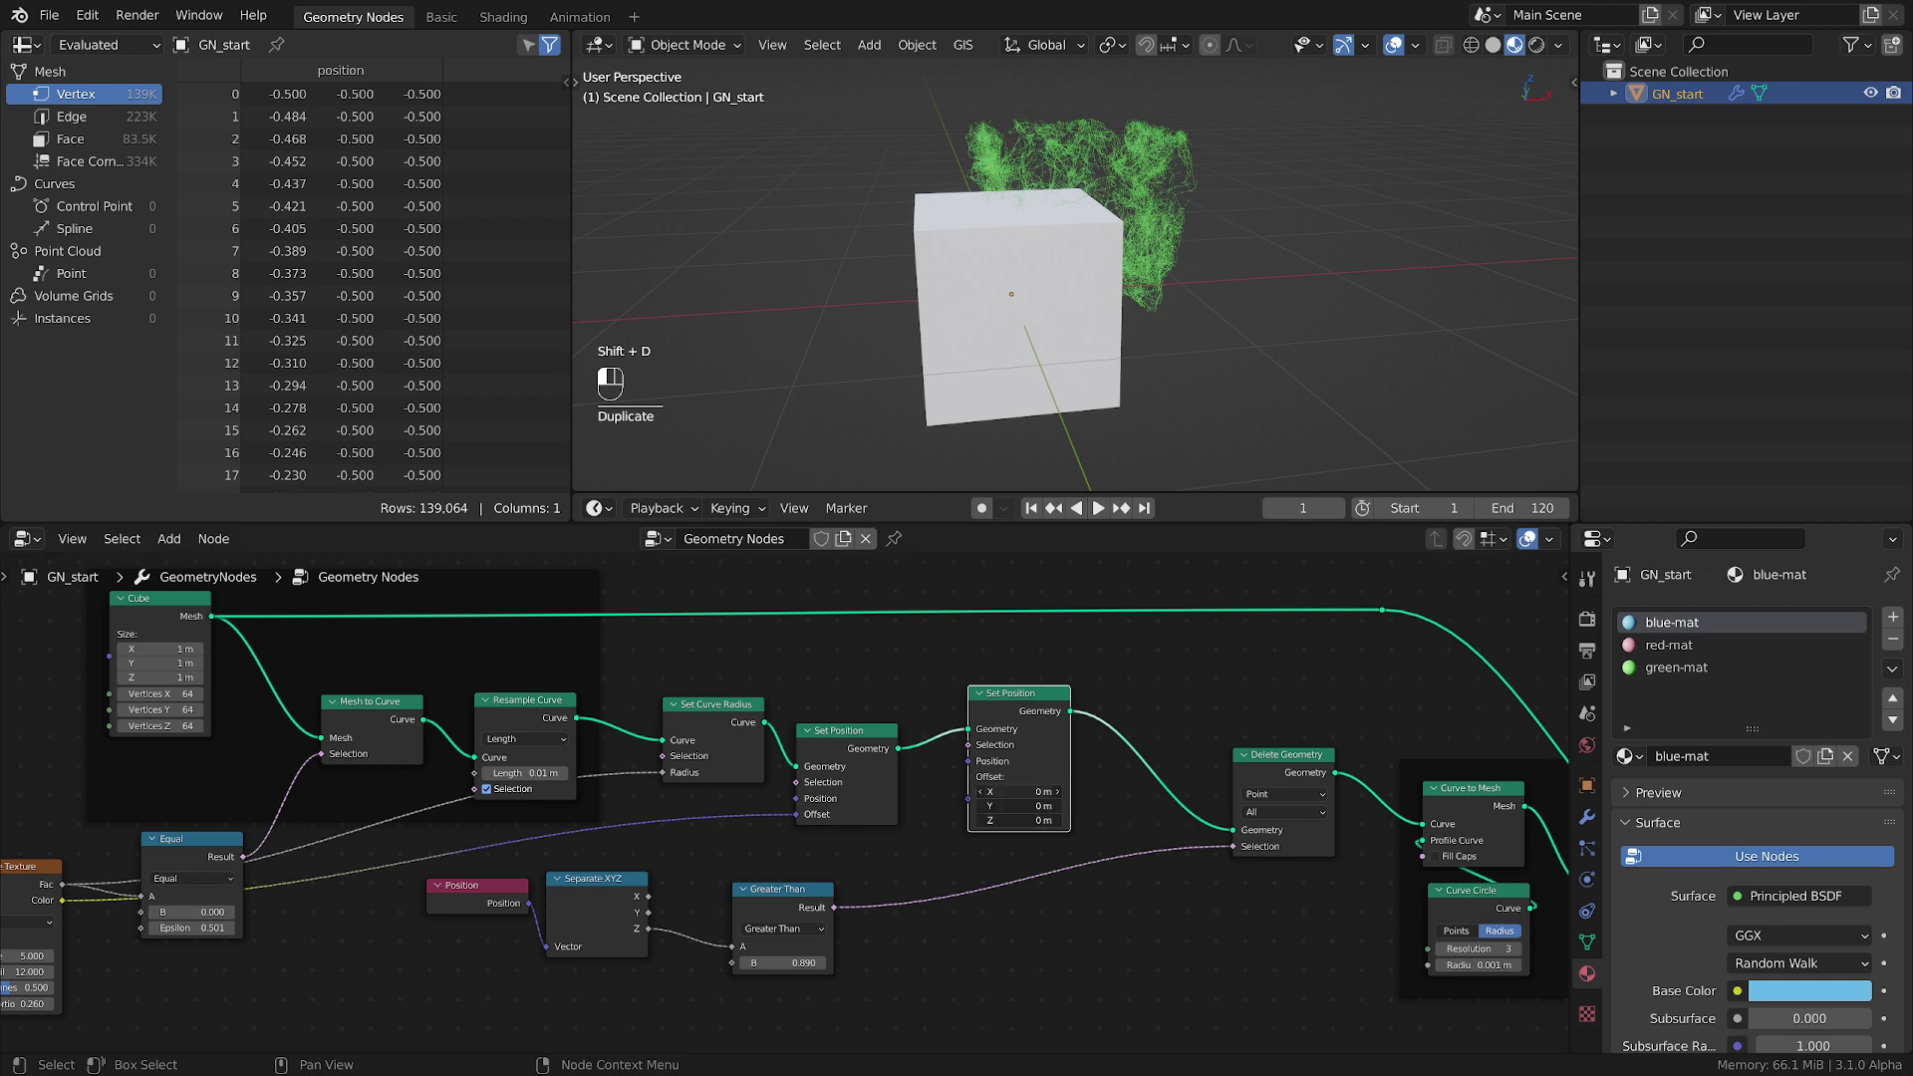
# - Set the duplicated Set Position node's Offset to -0.5 m on X, Y and Z, and check the curves around the cube
pyautogui.click(1038, 792)
pyautogui.press('Return')
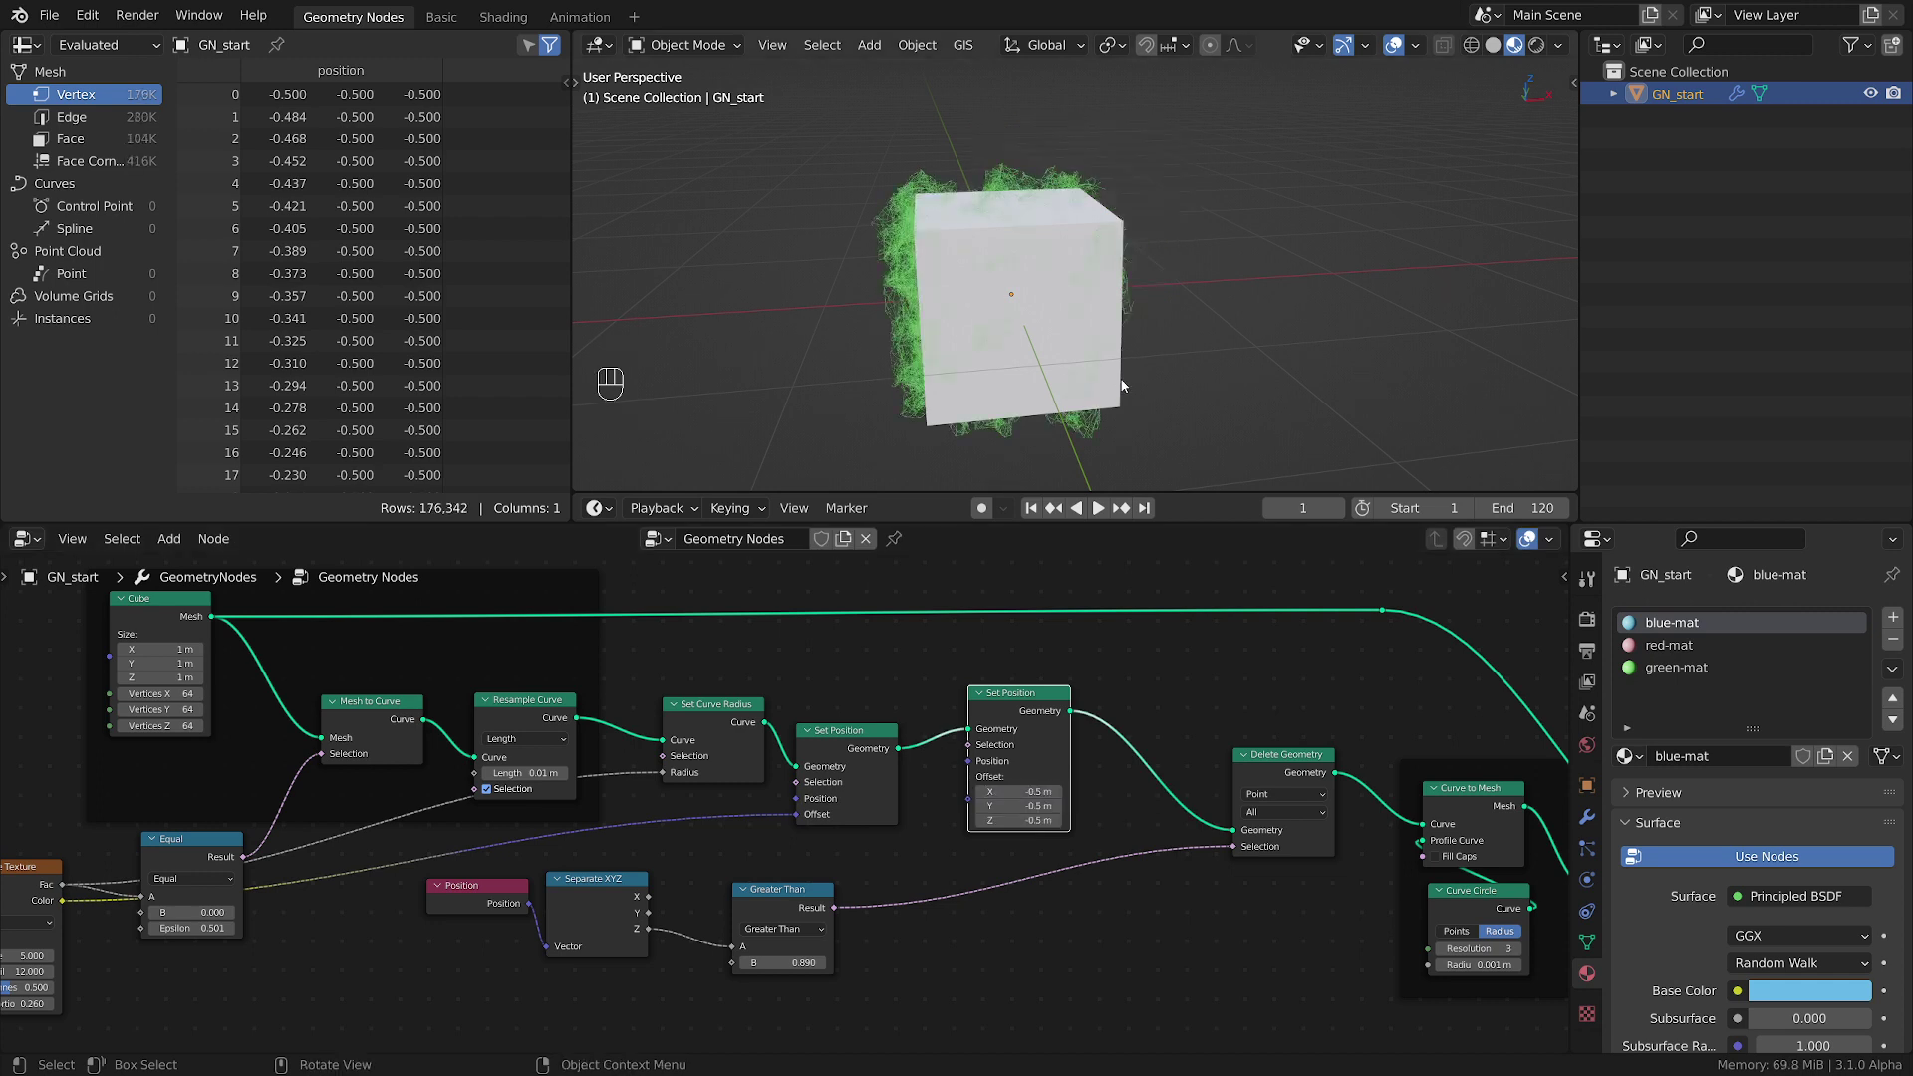
pyautogui.moveTo(1122, 385); pyautogui.dragTo(1164, 396, button='middle')
pyautogui.moveTo(1155, 692); pyautogui.dragTo(1265, 766, button='middle')
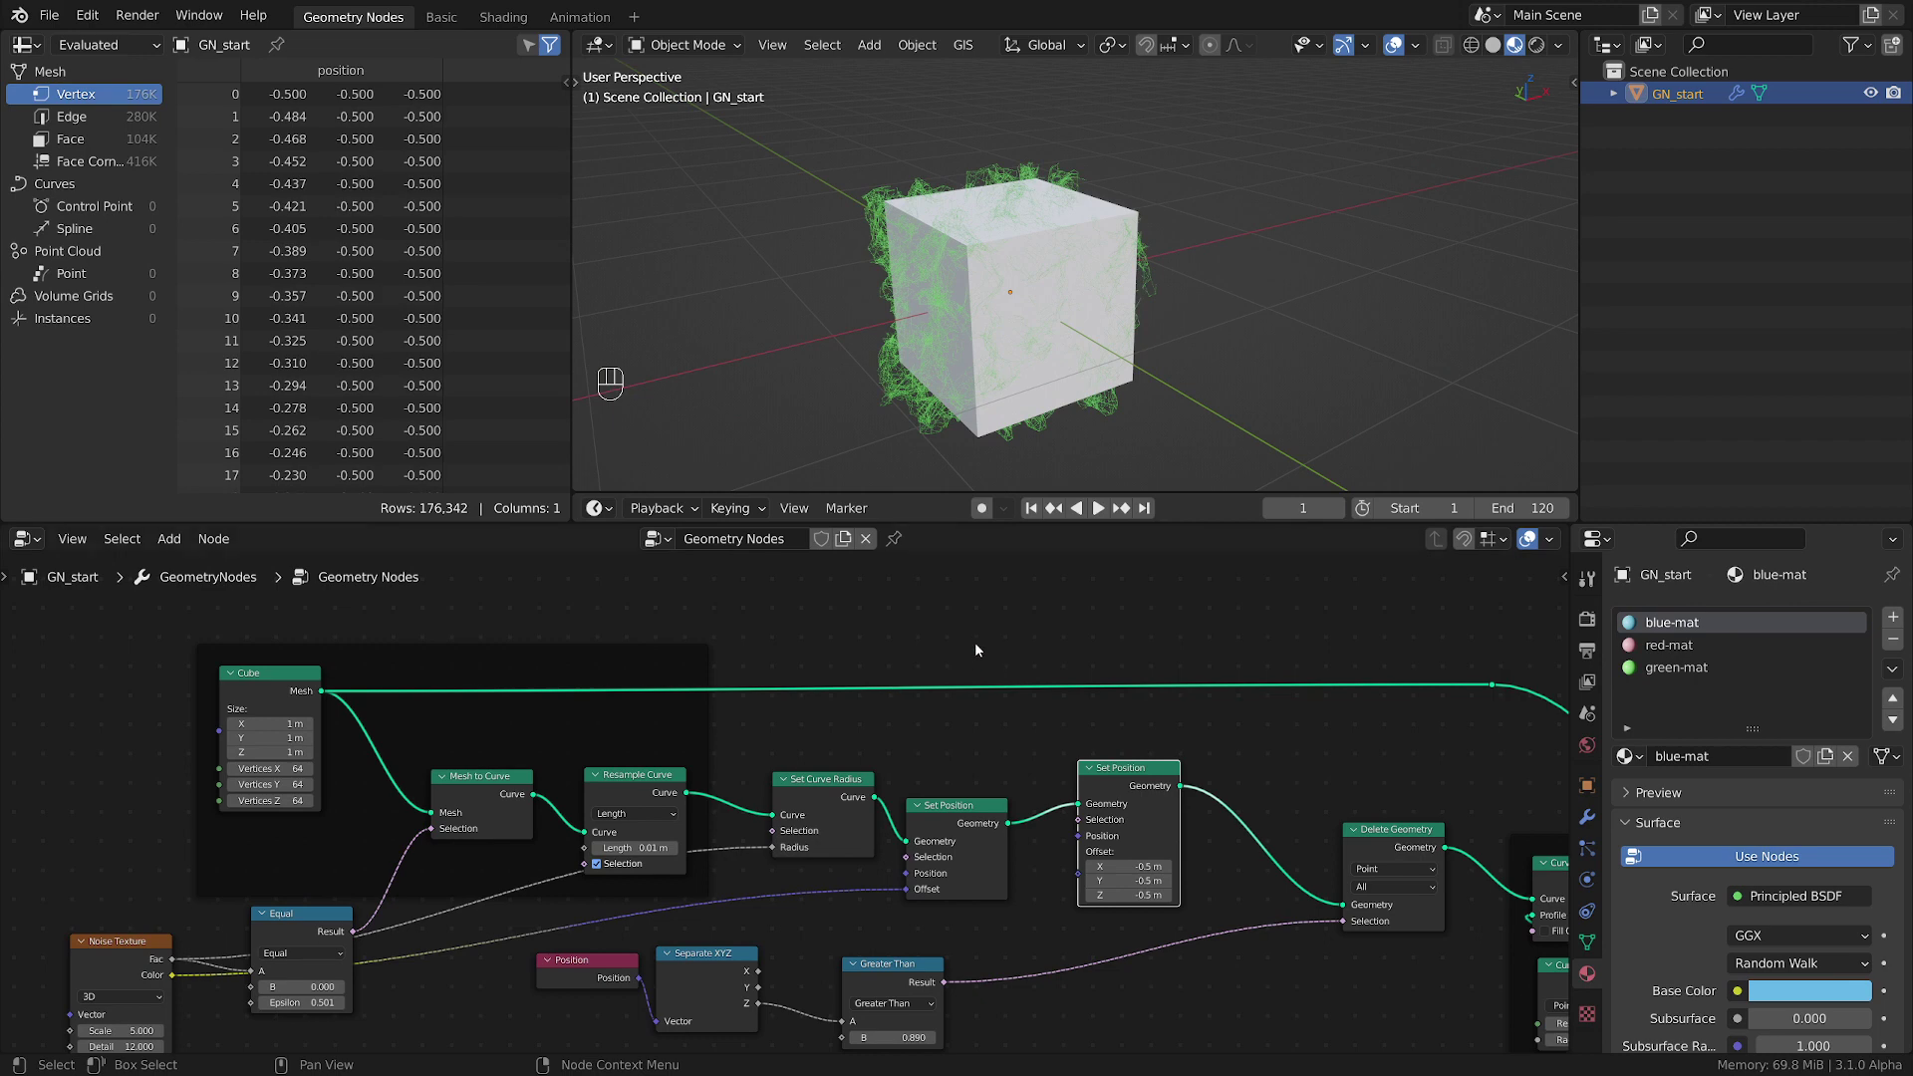
# - Insert a Set Material node on the Cube-to-Join Geometry link and assign it blue-mat
pyautogui.hotkey('shift', 'a')
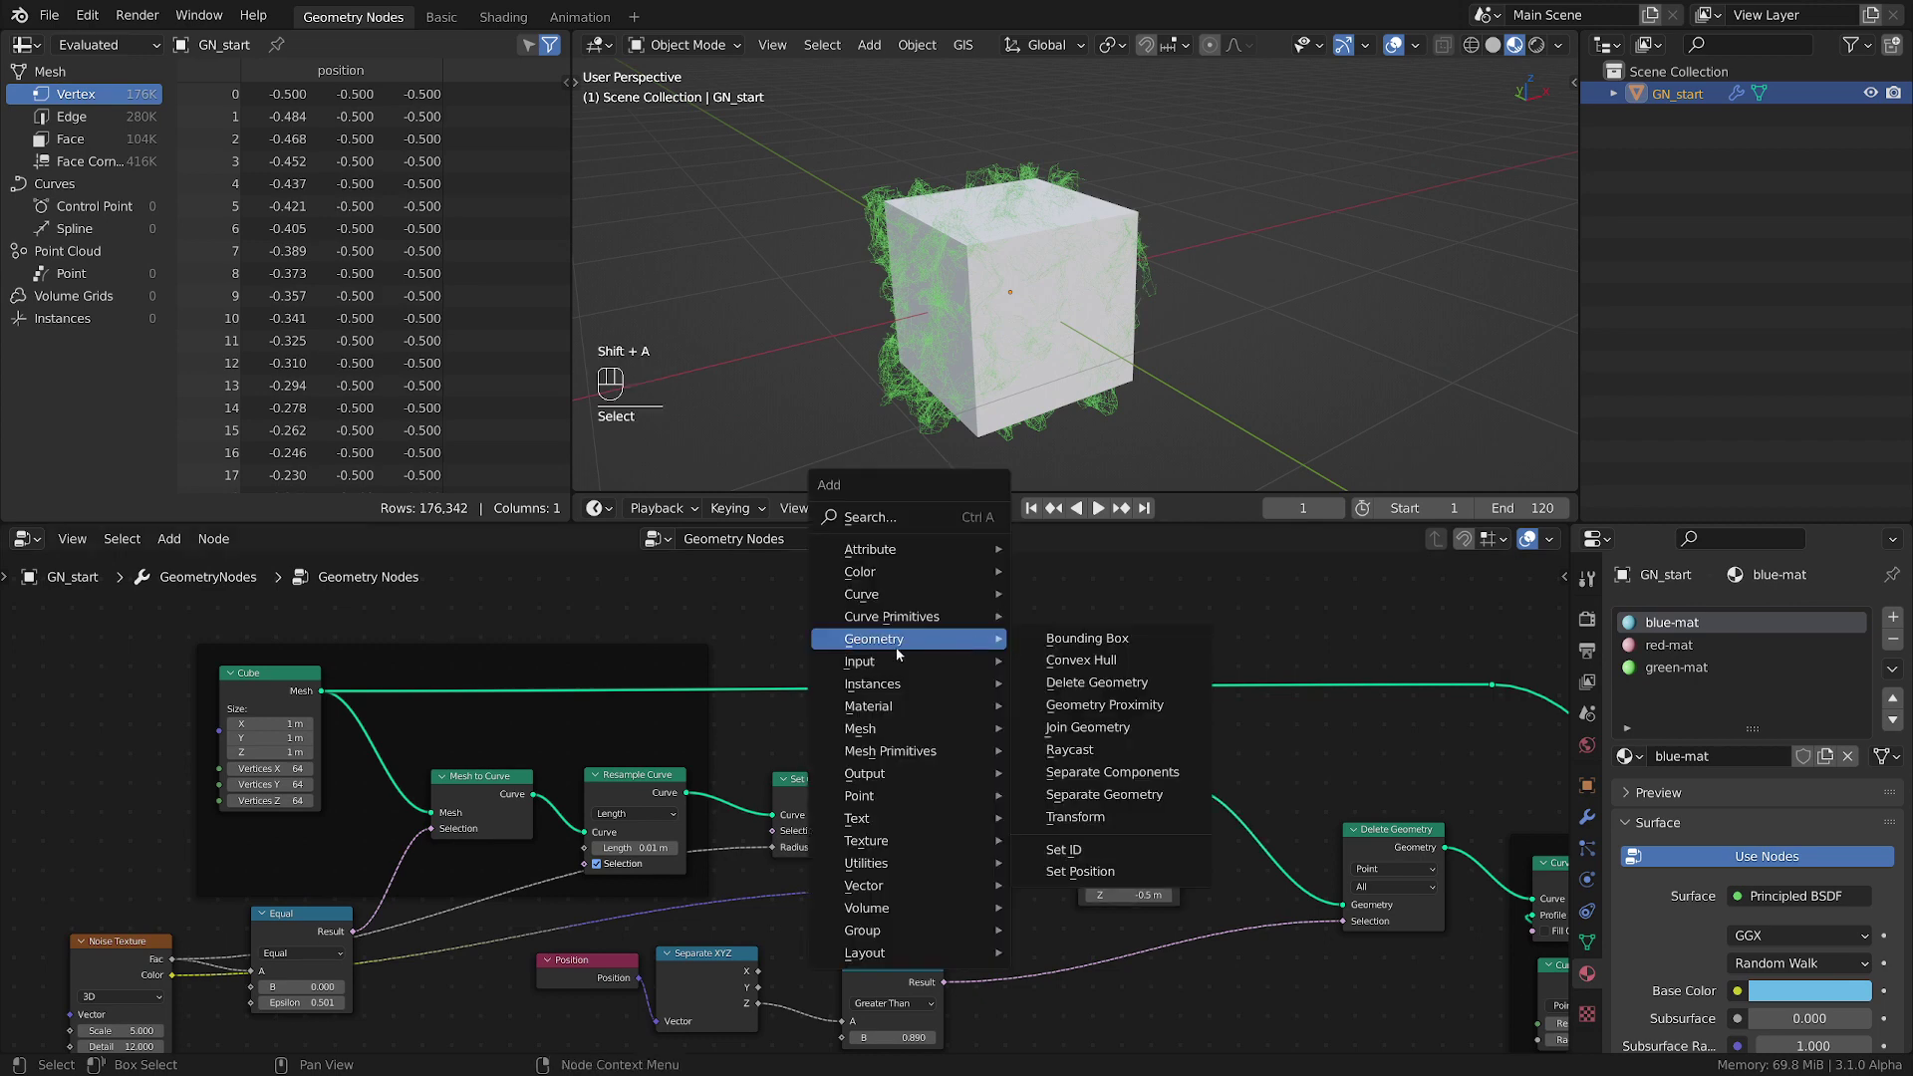
pyautogui.moveTo(893, 705)
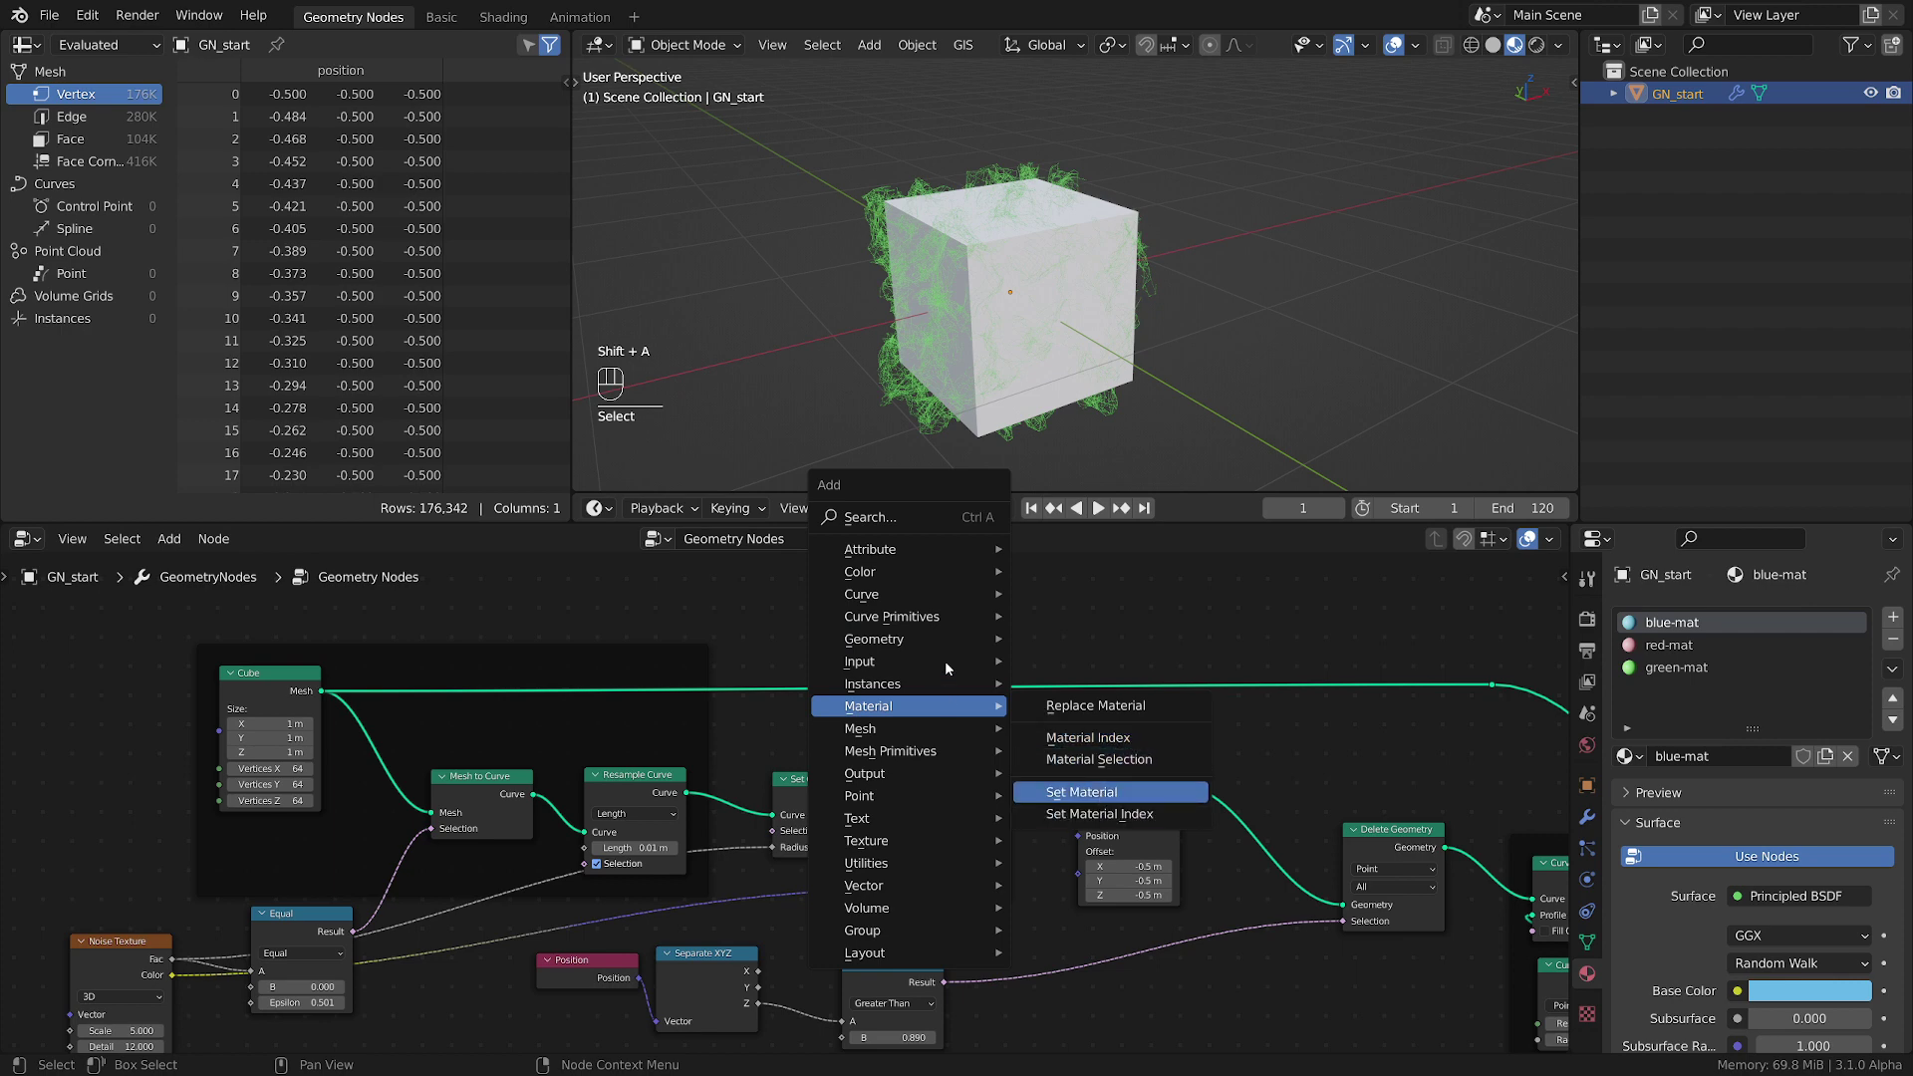
pyautogui.click(1081, 792)
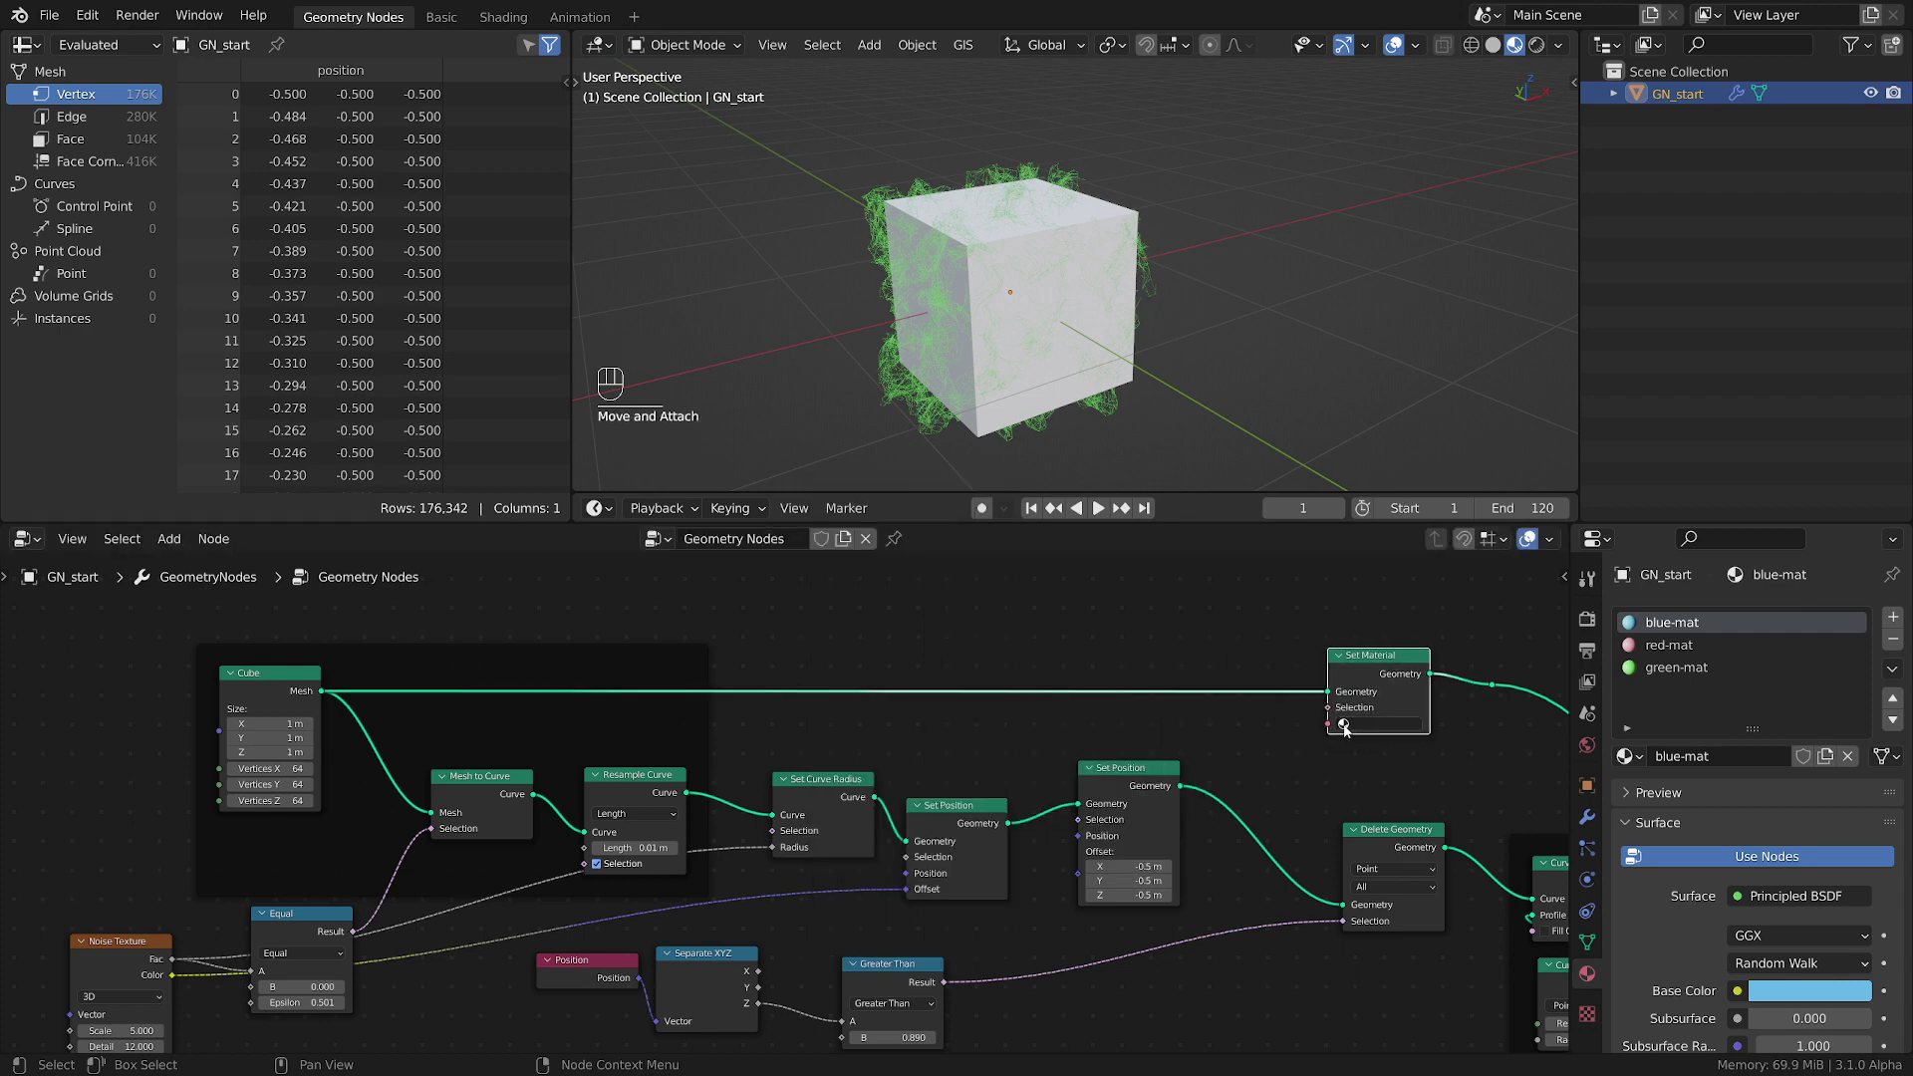
pyautogui.click(1343, 725)
pyautogui.click(1375, 763)
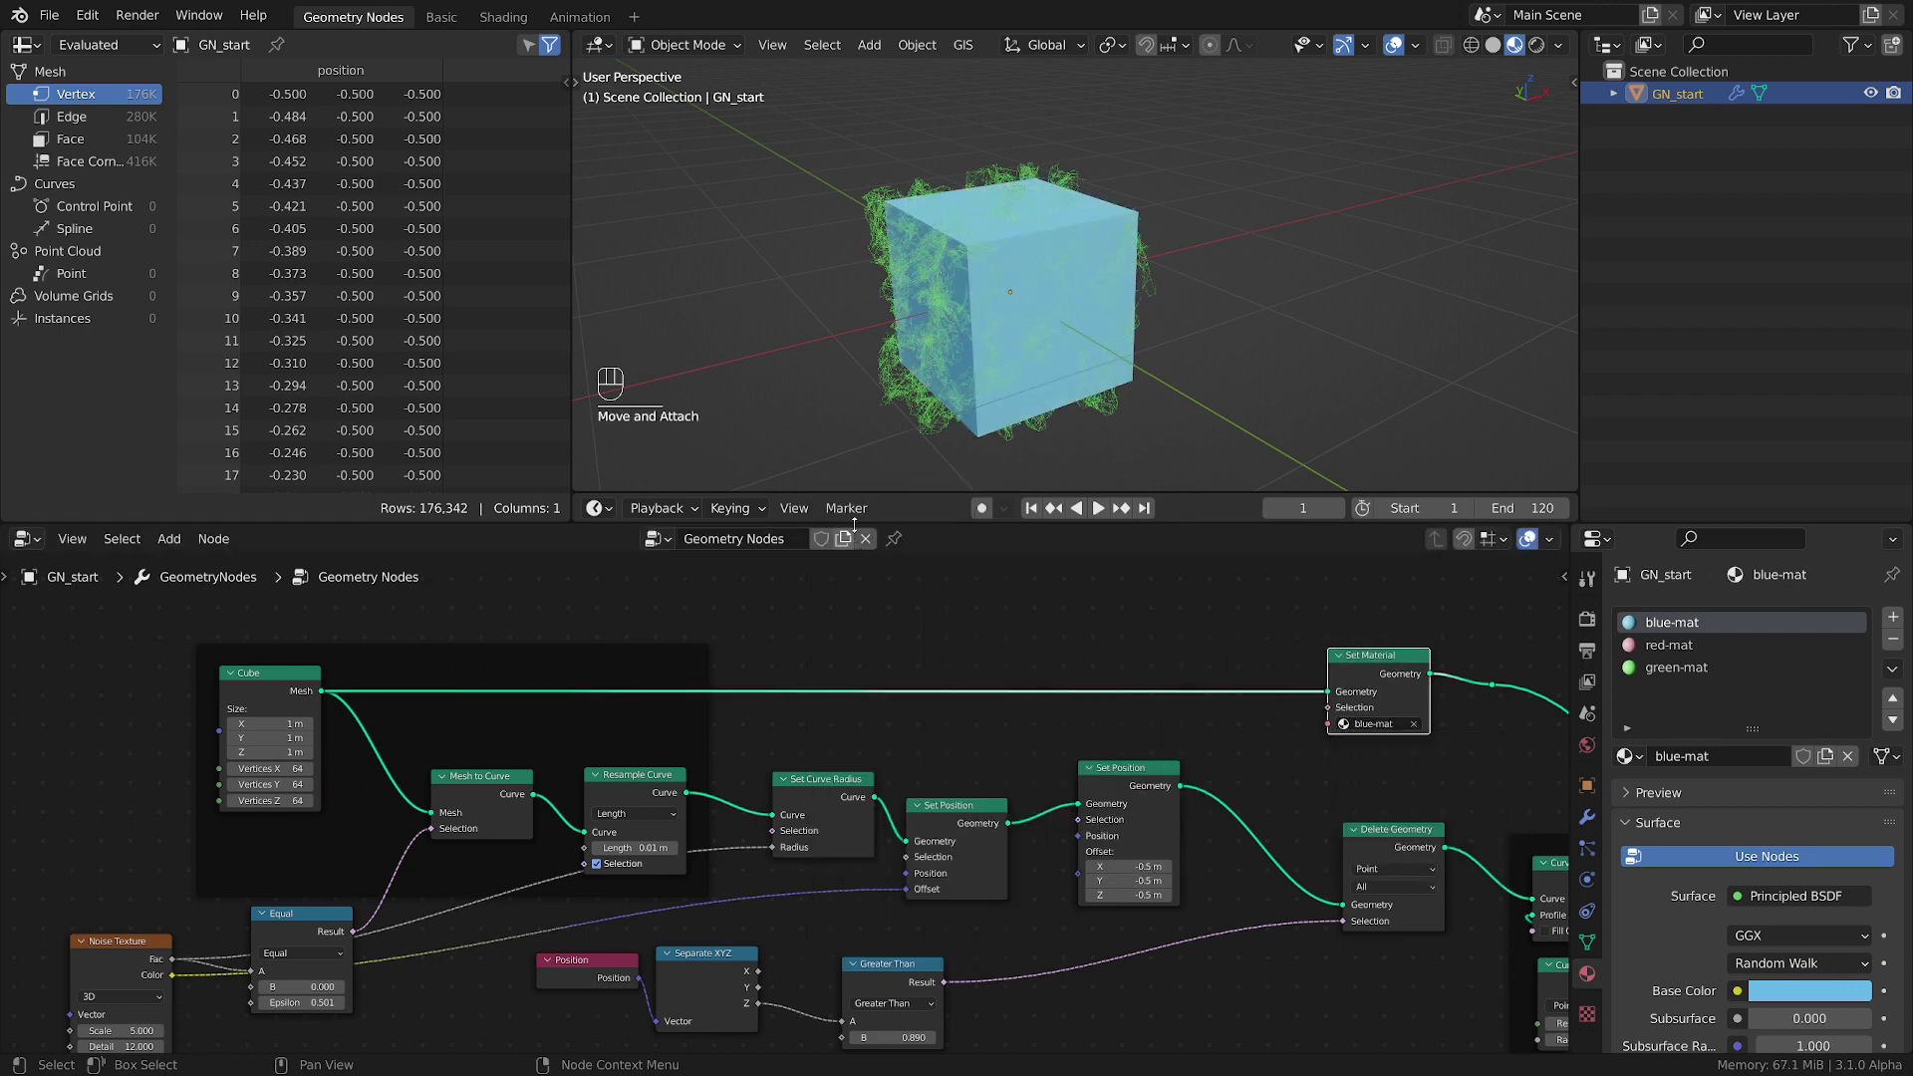
# - Make room before Group Output and insert a Set Shade Smooth node between Join Geometry and Group Output
pyautogui.moveTo(877, 643); pyautogui.dragTo(1025, 623, button='middle')
pyautogui.moveTo(595, 634); pyautogui.dragTo(567, 631)
pyautogui.moveTo(1529, 714); pyautogui.dragTo(834, 675, button='middle')
pyautogui.moveTo(1273, 849); pyautogui.dragTo(962, 775, button='middle')
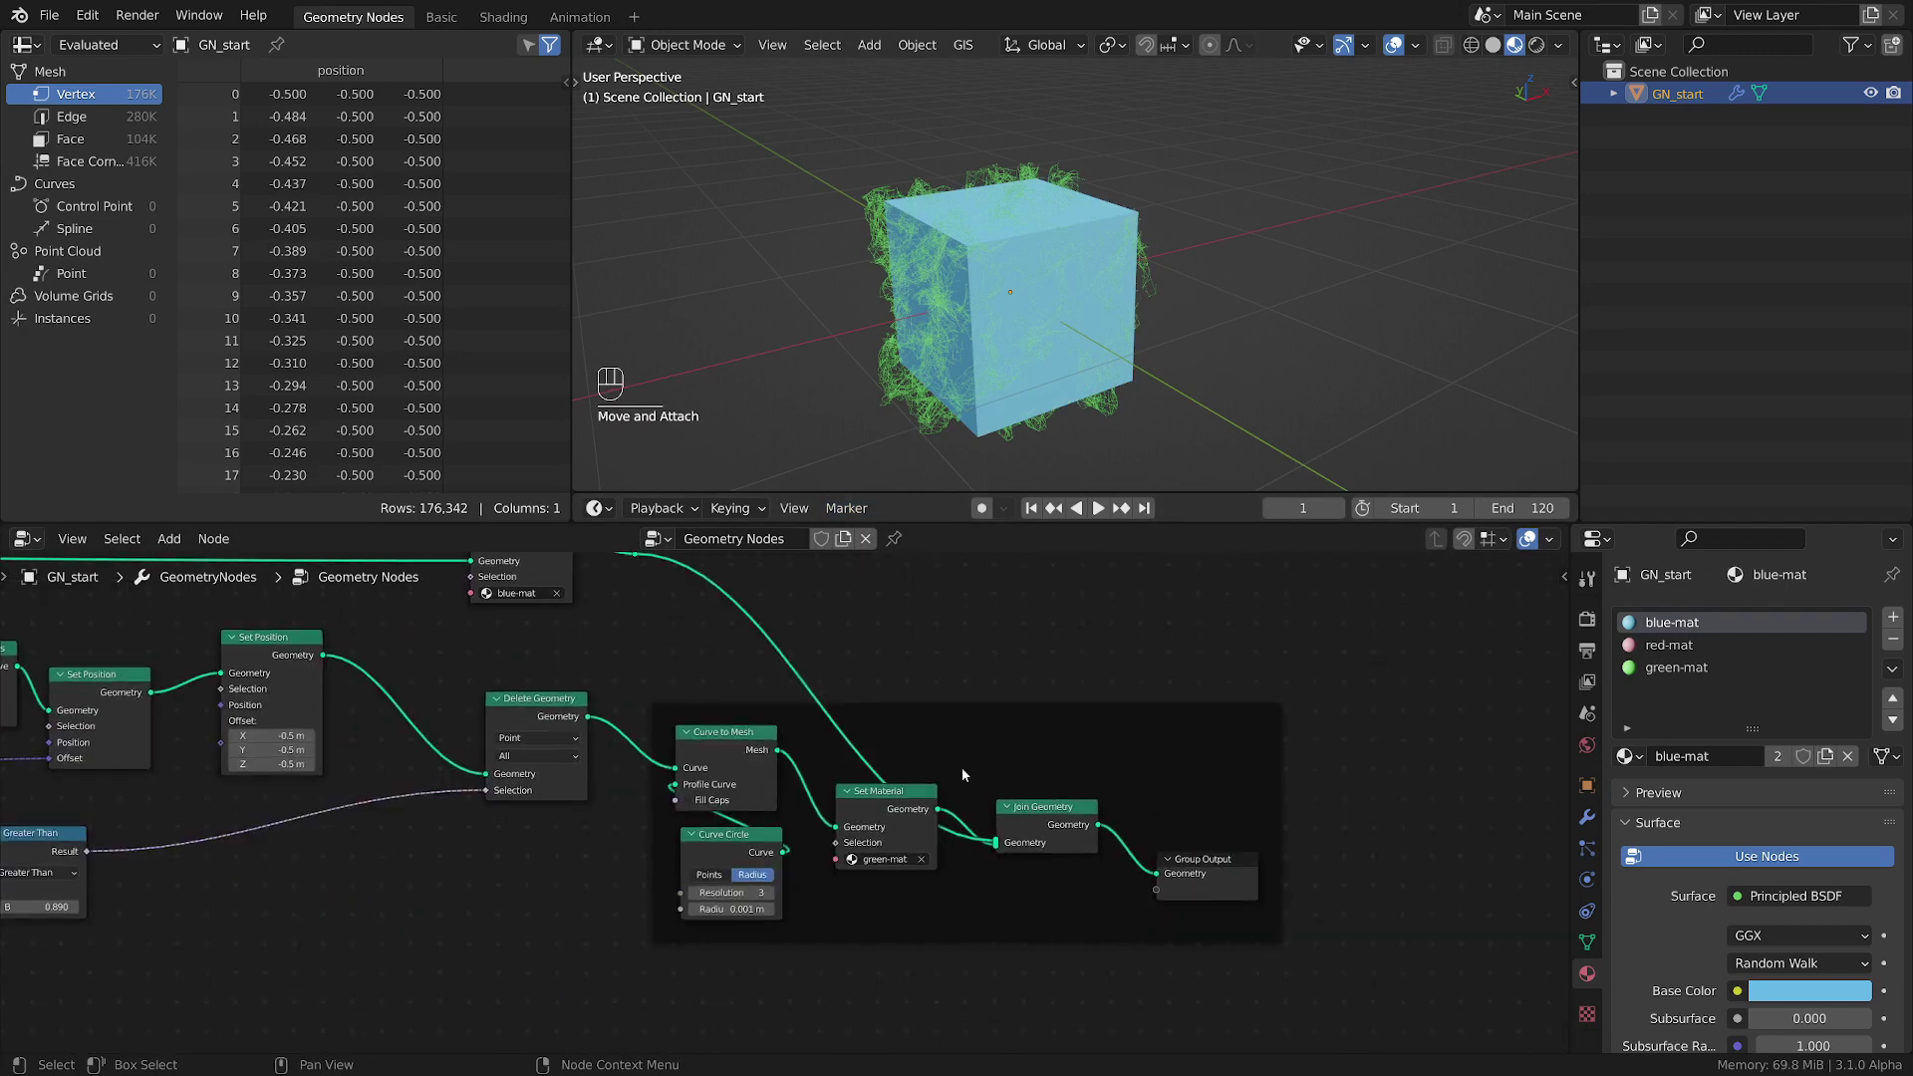
pyautogui.moveTo(1200, 875); pyautogui.dragTo(1287, 854)
pyautogui.click(1144, 627)
pyautogui.hotkey('shift', 'a')
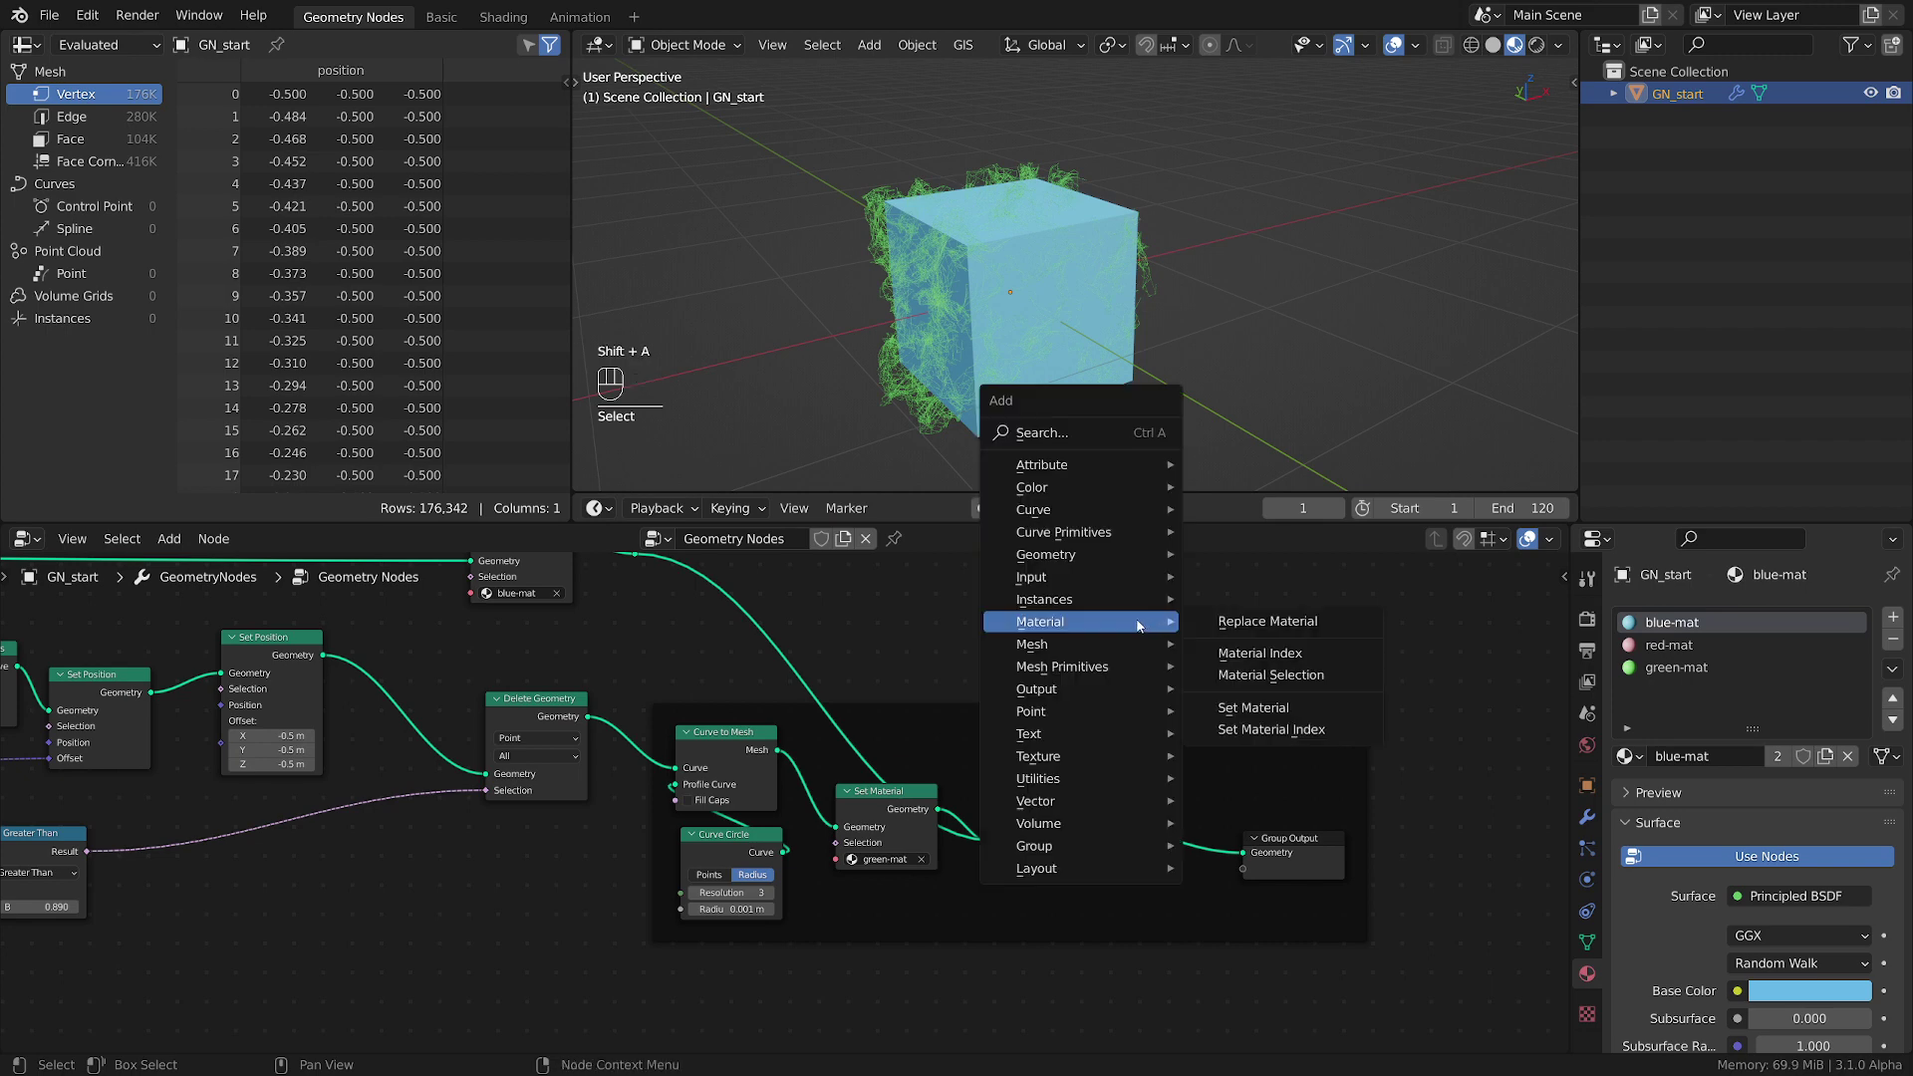
pyautogui.moveTo(1083, 667)
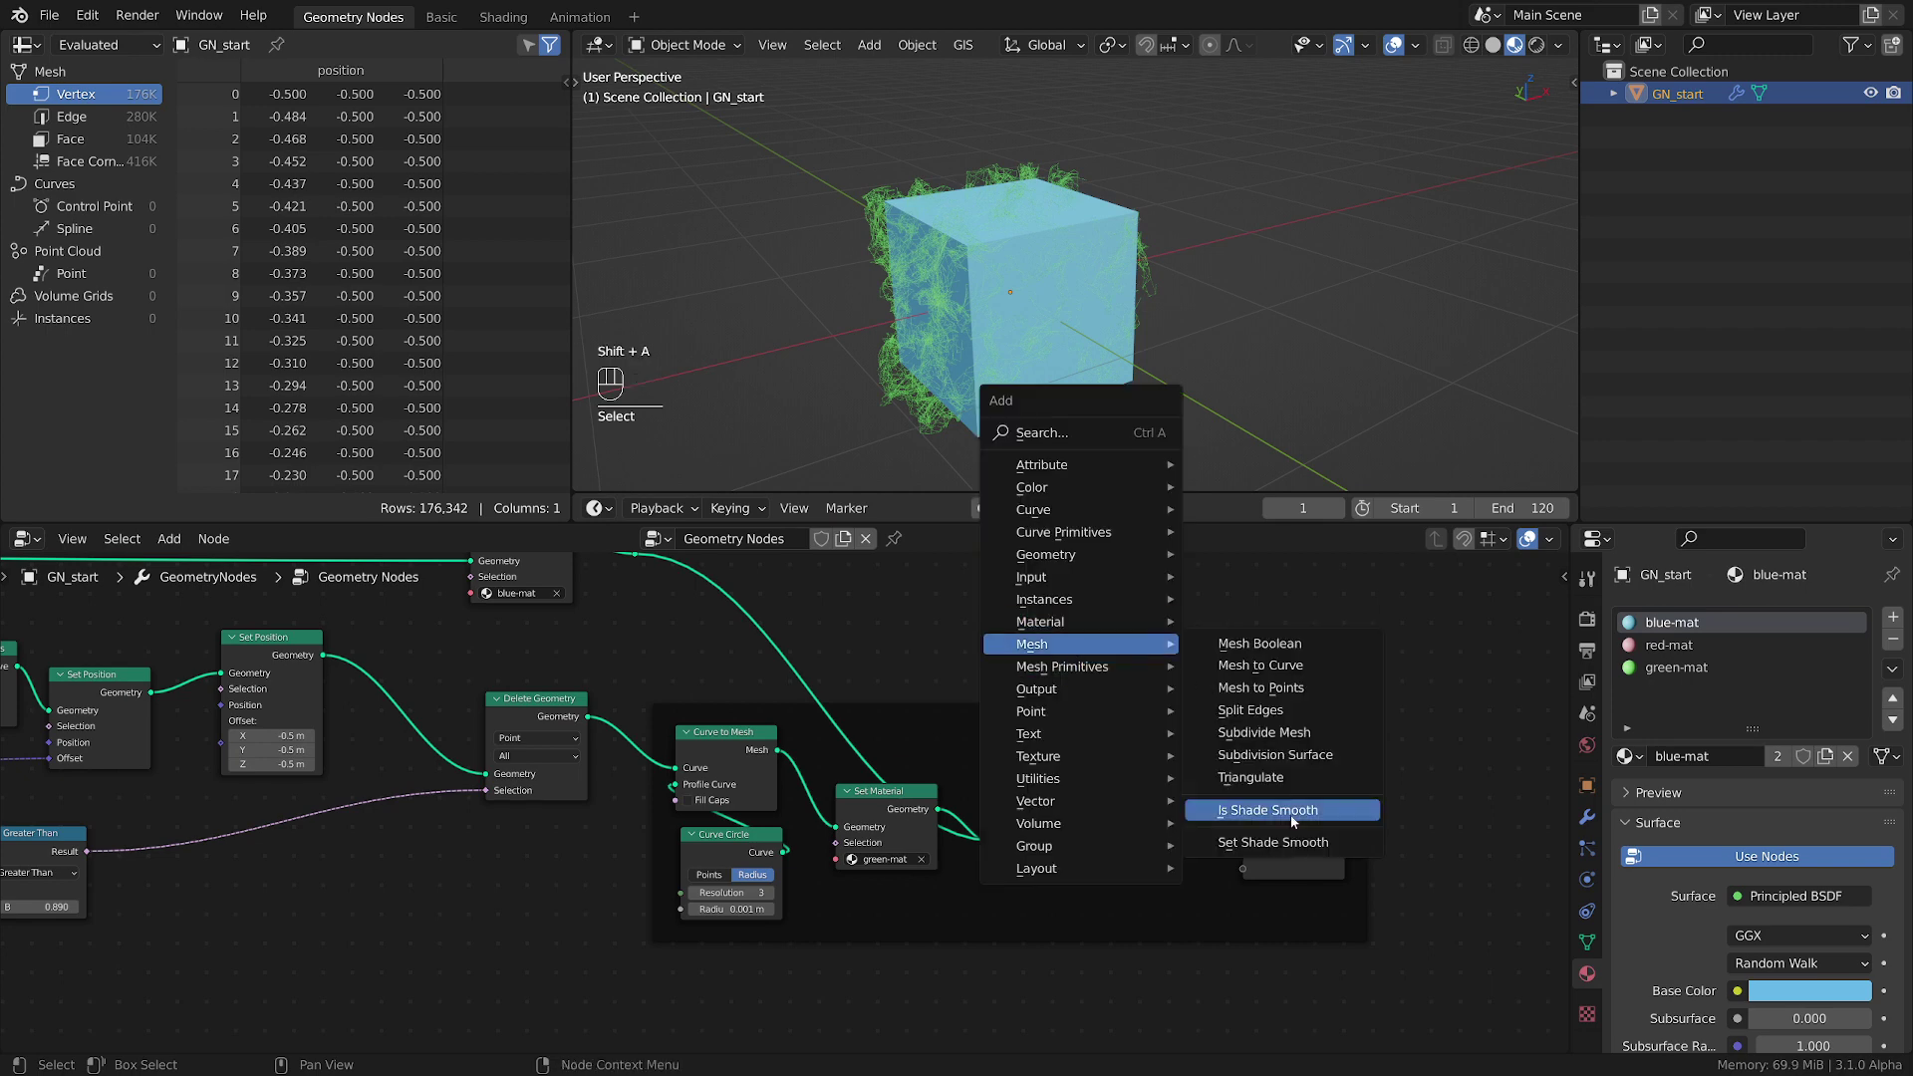
pyautogui.click(1273, 841)
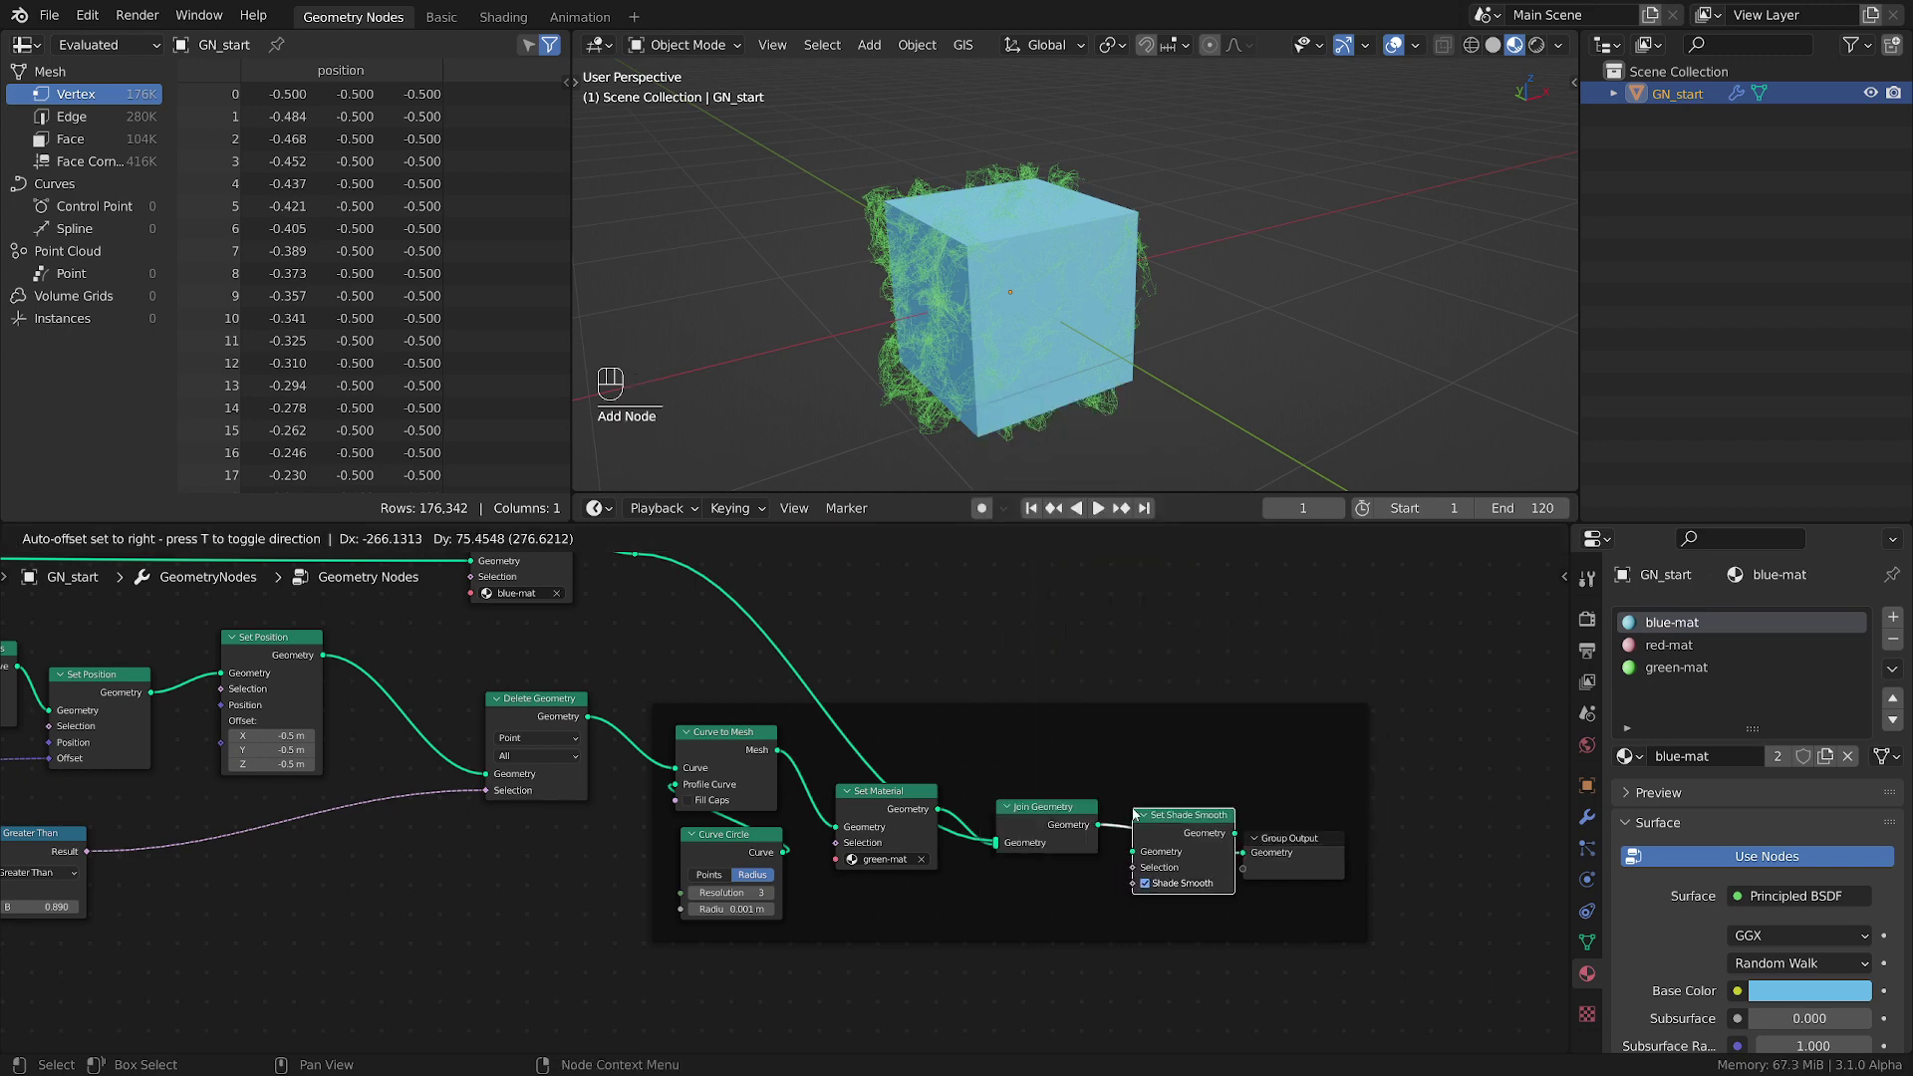
pyautogui.click(1210, 851)
# - Insert a new Set Position node on the link between the Cube and the blue-mat Set Material node
pyautogui.scroll(2, 939, 319)
pyautogui.moveTo(498, 658); pyautogui.dragTo(1280, 762, button='middle')
pyautogui.moveTo(518, 795); pyautogui.dragTo(725, 750, button='middle')
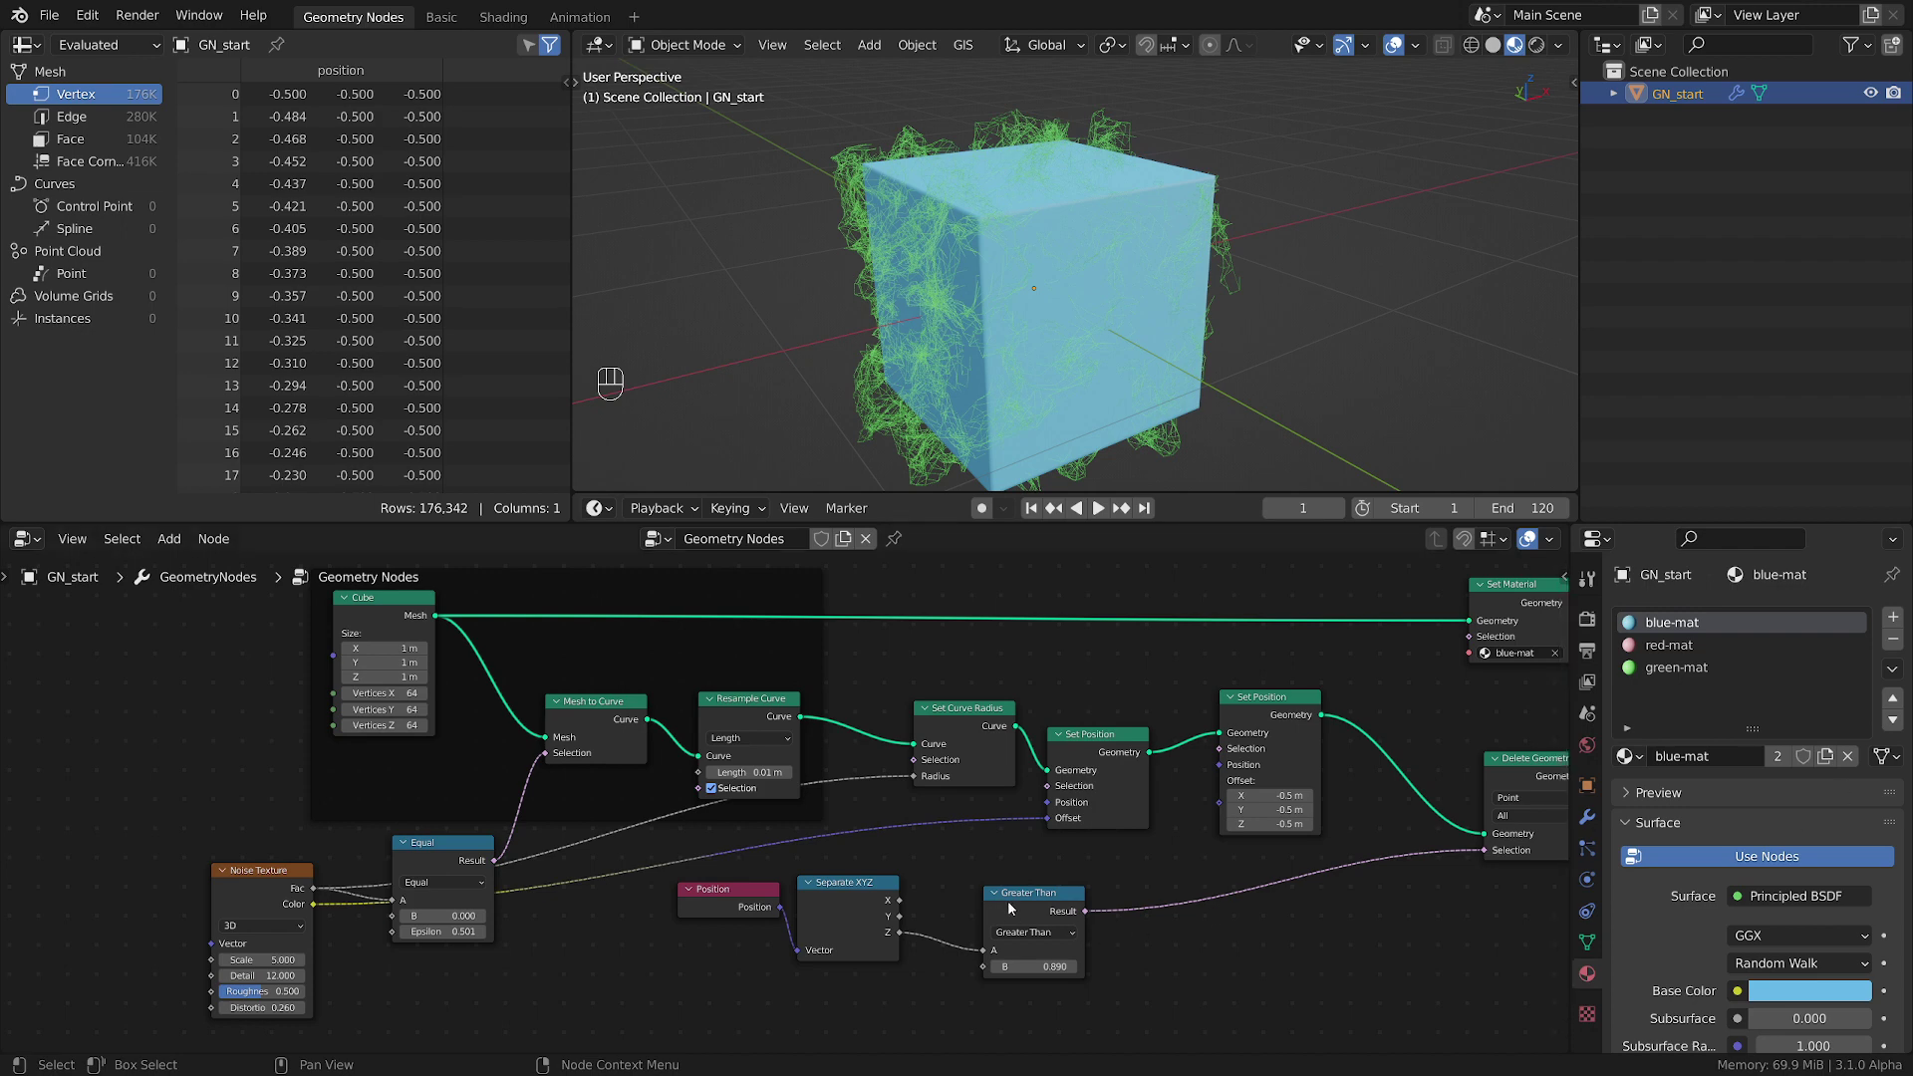
pyautogui.click(552, 989)
pyautogui.hotkey('shift', 'a')
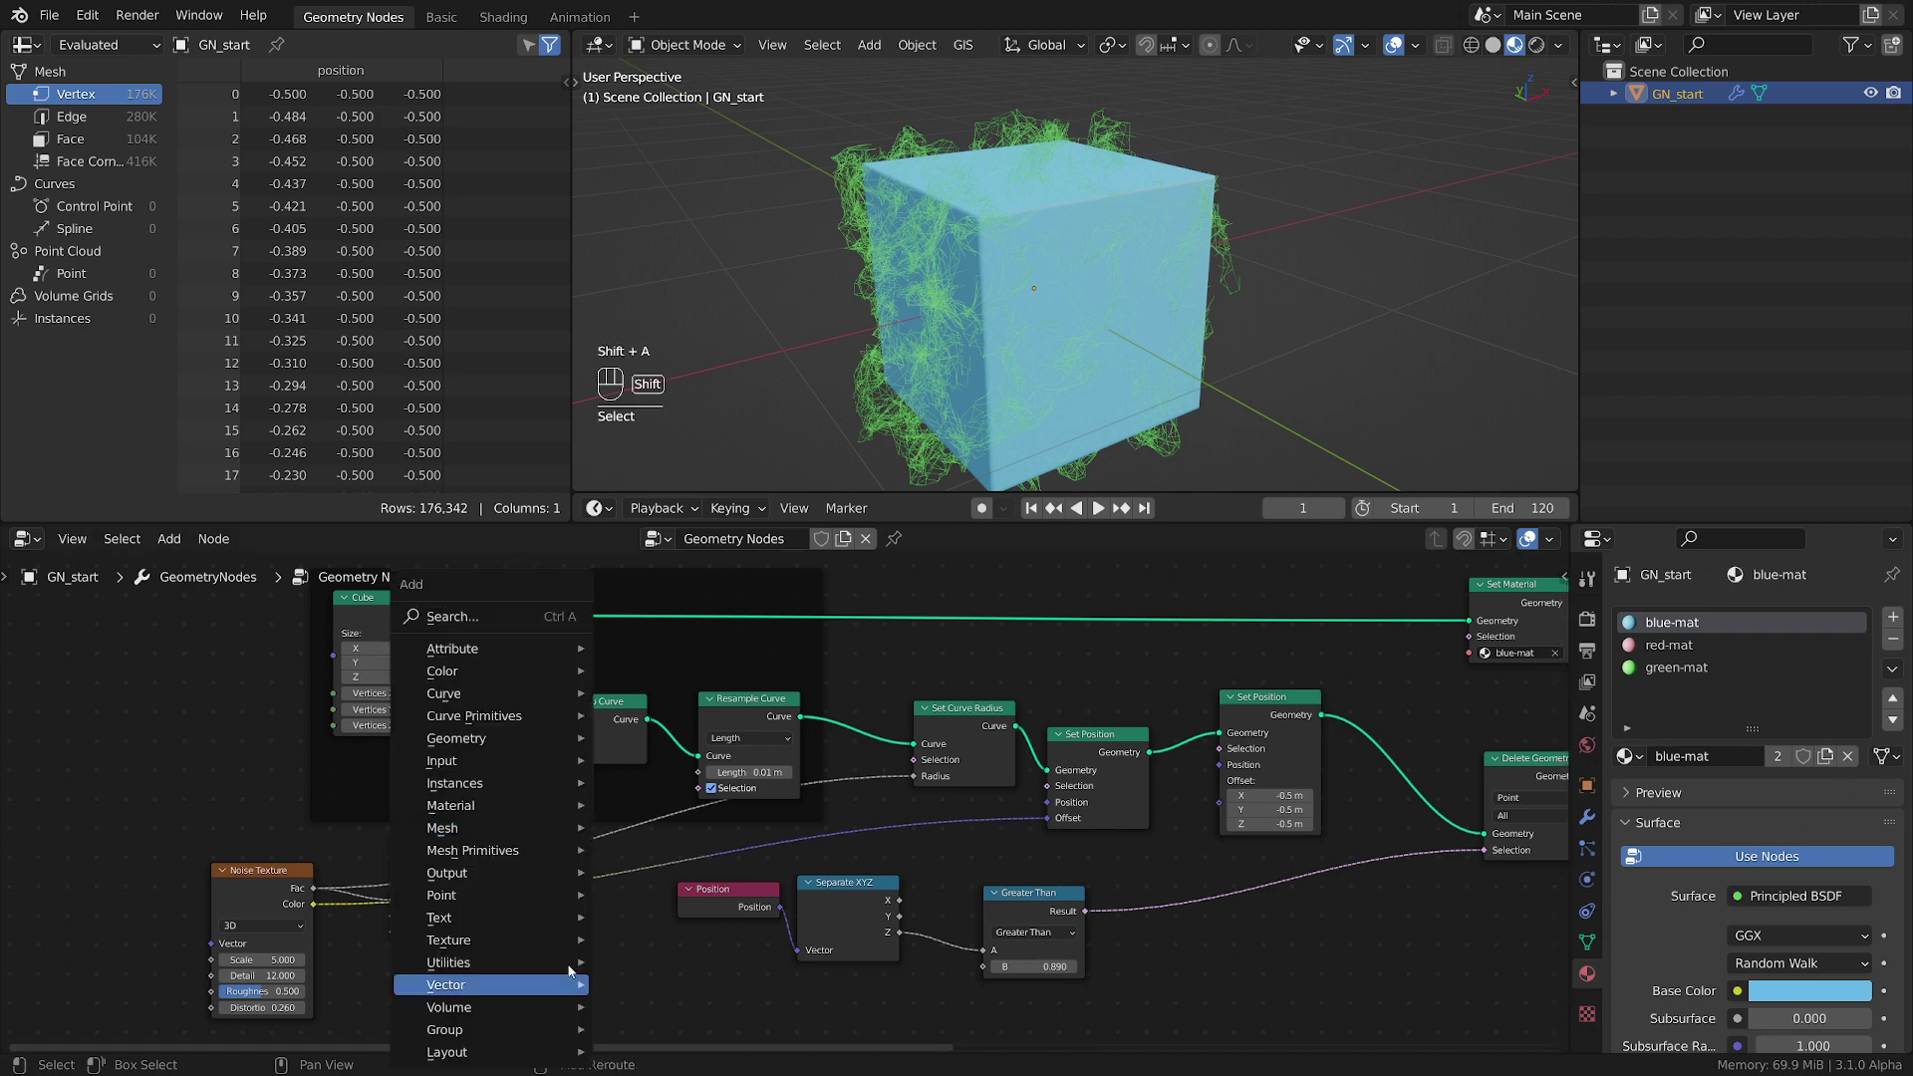
pyautogui.moveTo(498, 738)
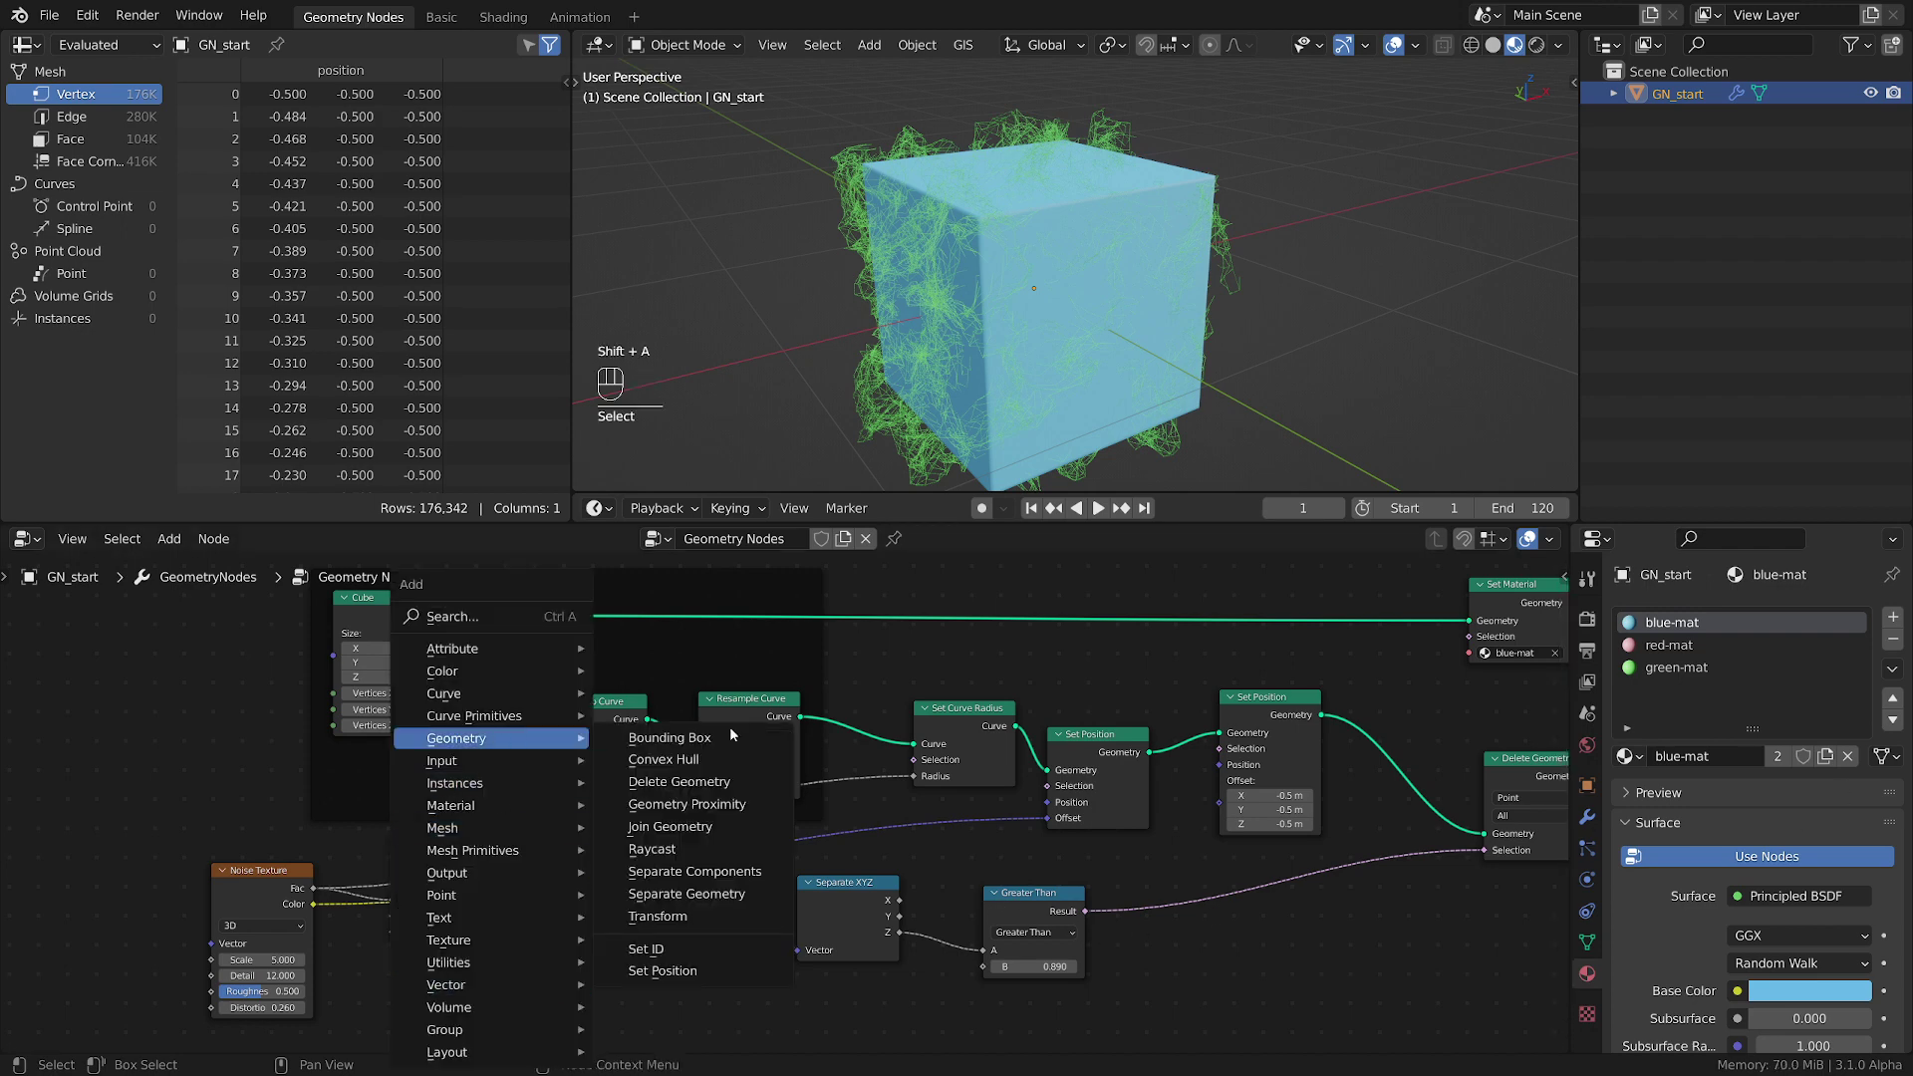
pyautogui.click(697, 971)
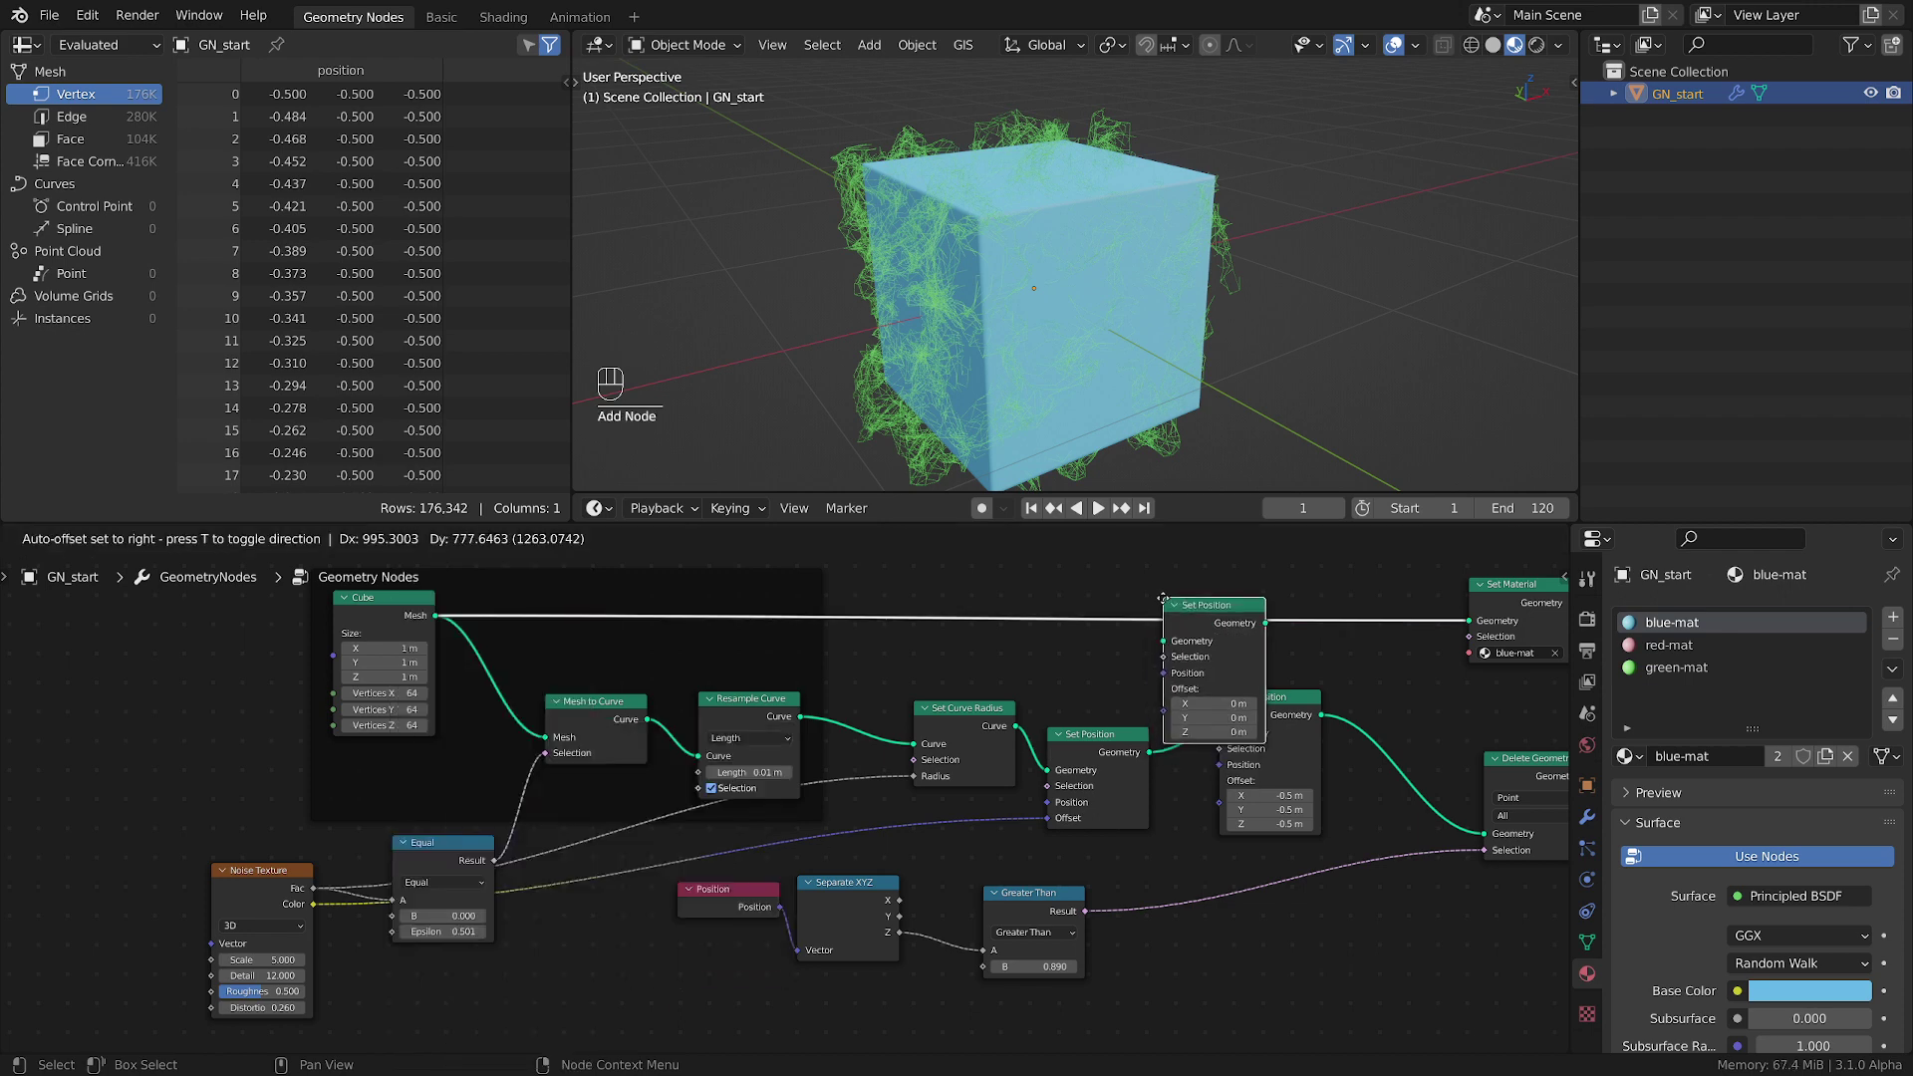
pyautogui.click(1104, 726)
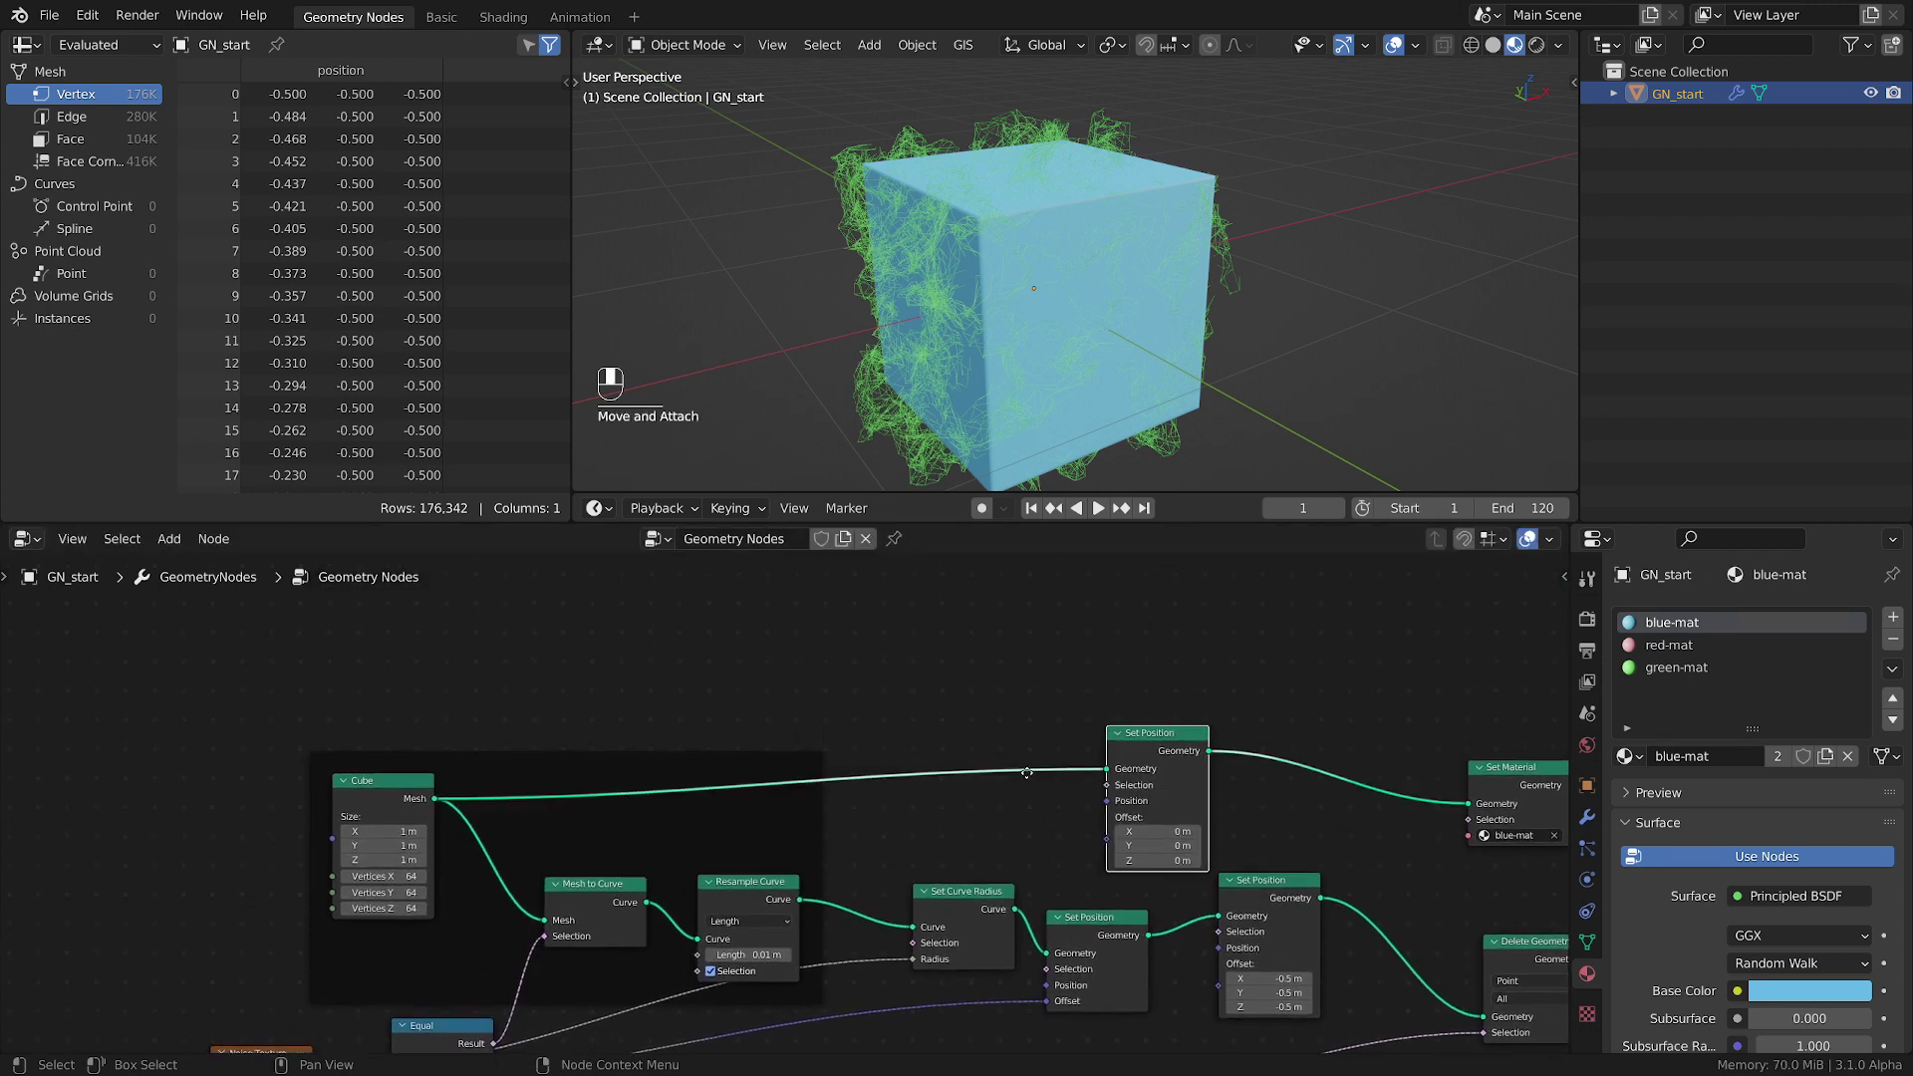
# - Connect the Noise Texture's Color output to the Offset of the cube branch's Set Position node
pyautogui.moveTo(1026, 773); pyautogui.dragTo(1020, 704, button='middle')
pyautogui.moveTo(528, 971); pyautogui.dragTo(586, 834, button='middle')
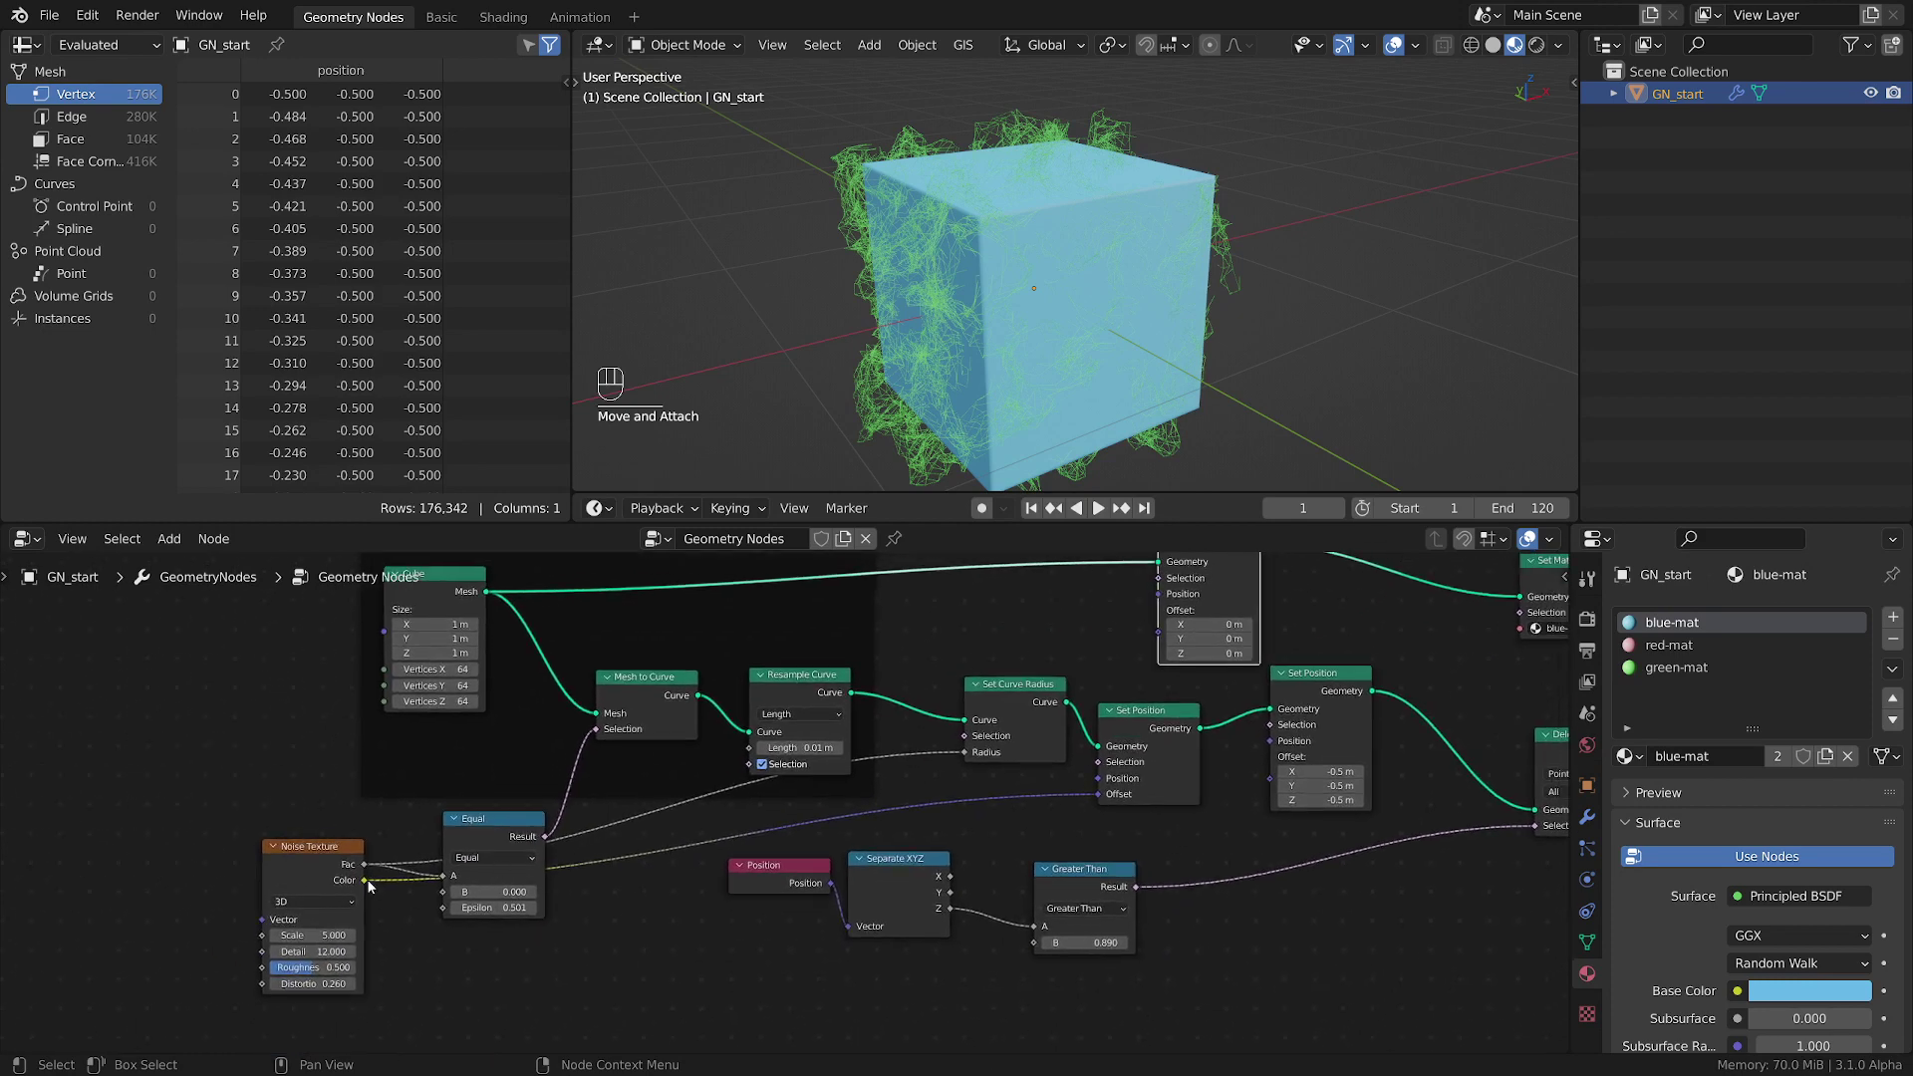
pyautogui.moveTo(366, 880); pyautogui.dragTo(1163, 628)
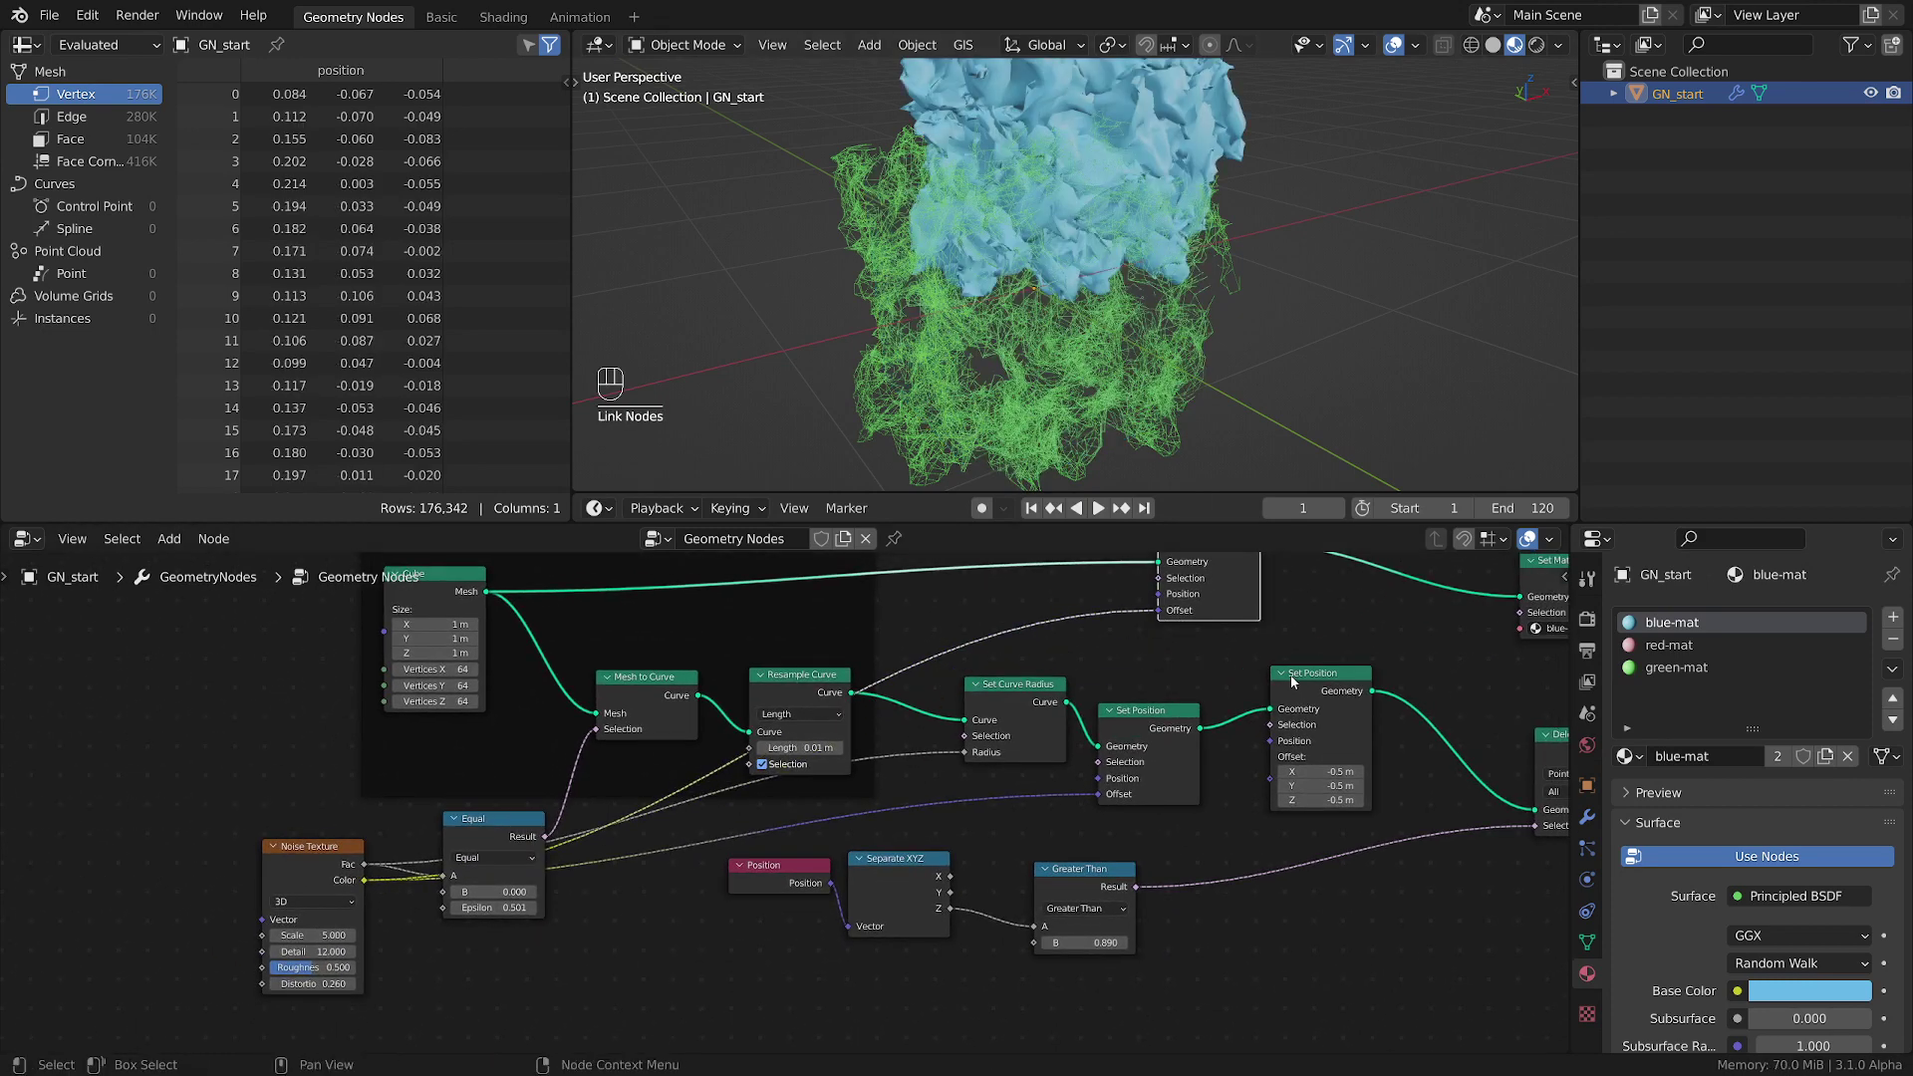
# - Insert a Vector Math node on the noise link into the cube branch's Set Position Offset and set its operation to Scale
pyautogui.moveTo(1289, 673); pyautogui.dragTo(1208, 728, button='middle')
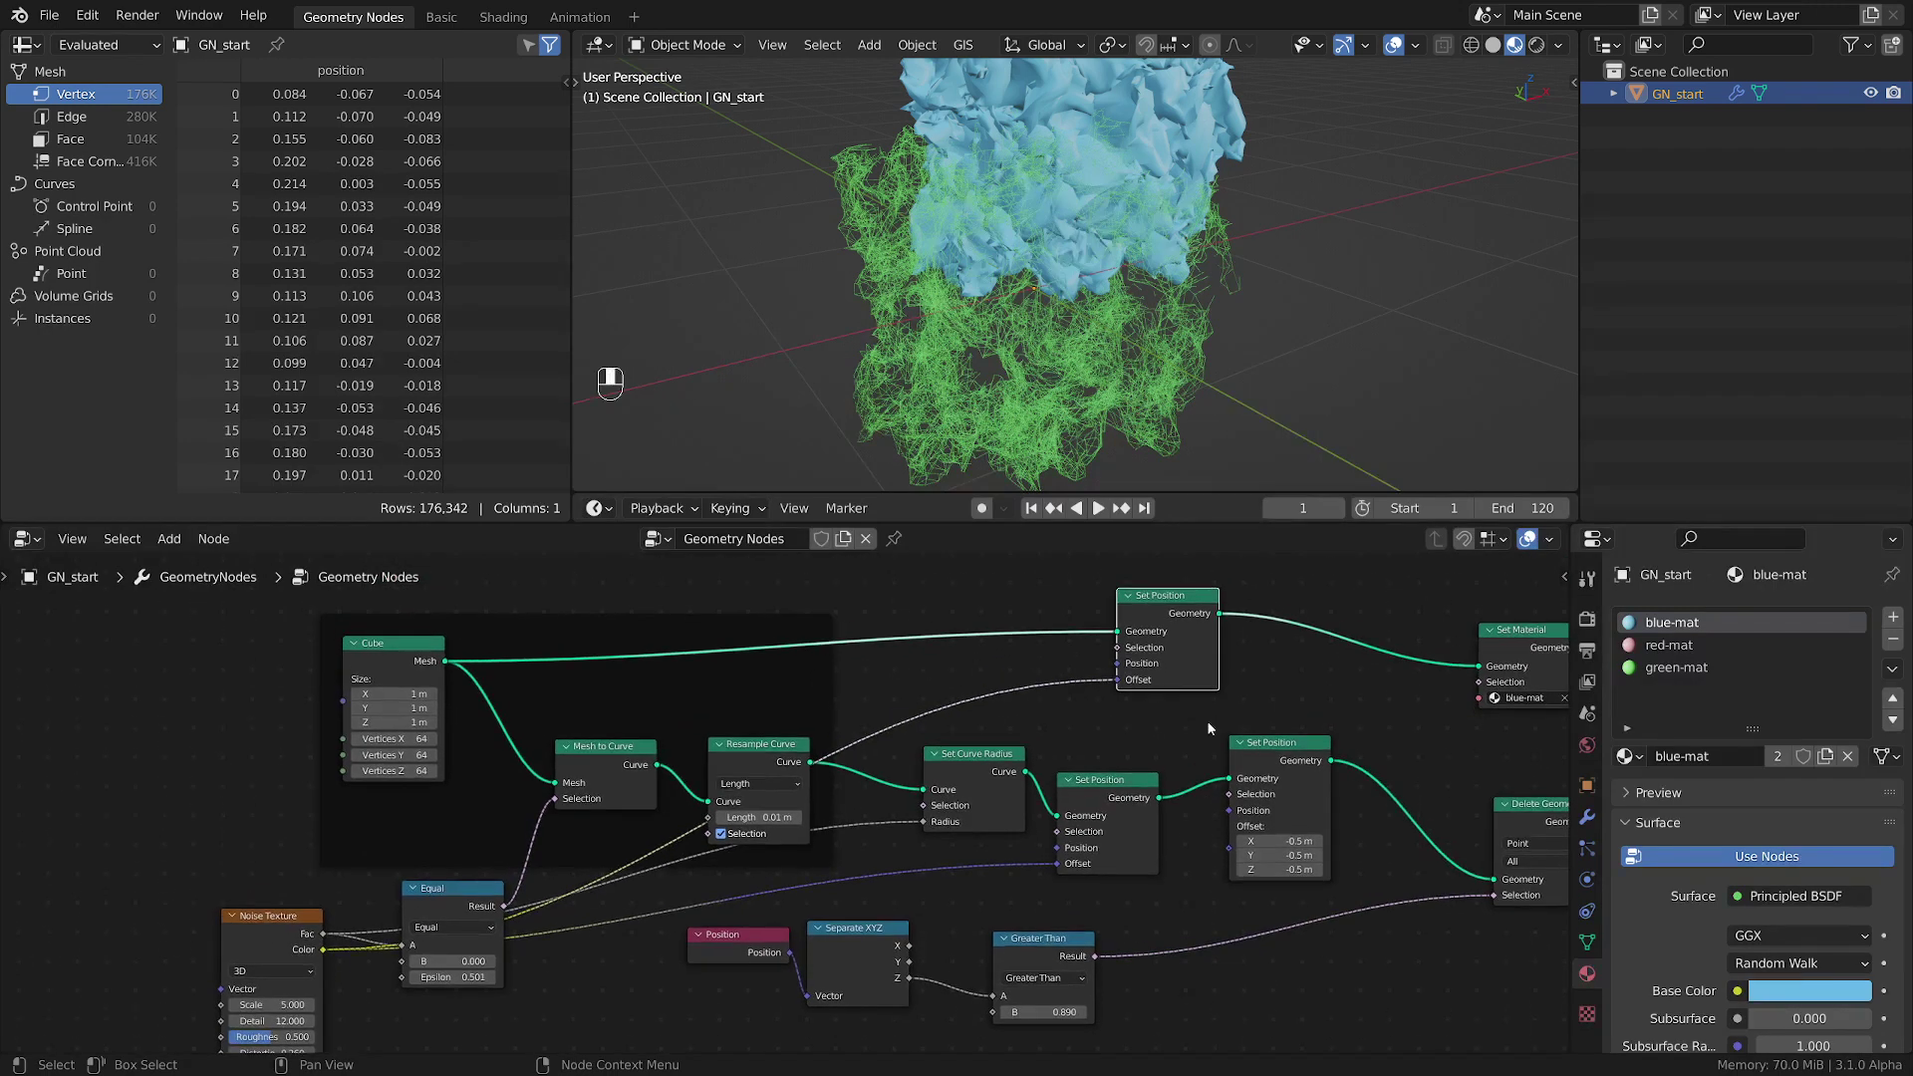
pyautogui.click(1022, 665)
pyautogui.hotkey('shift', 'a')
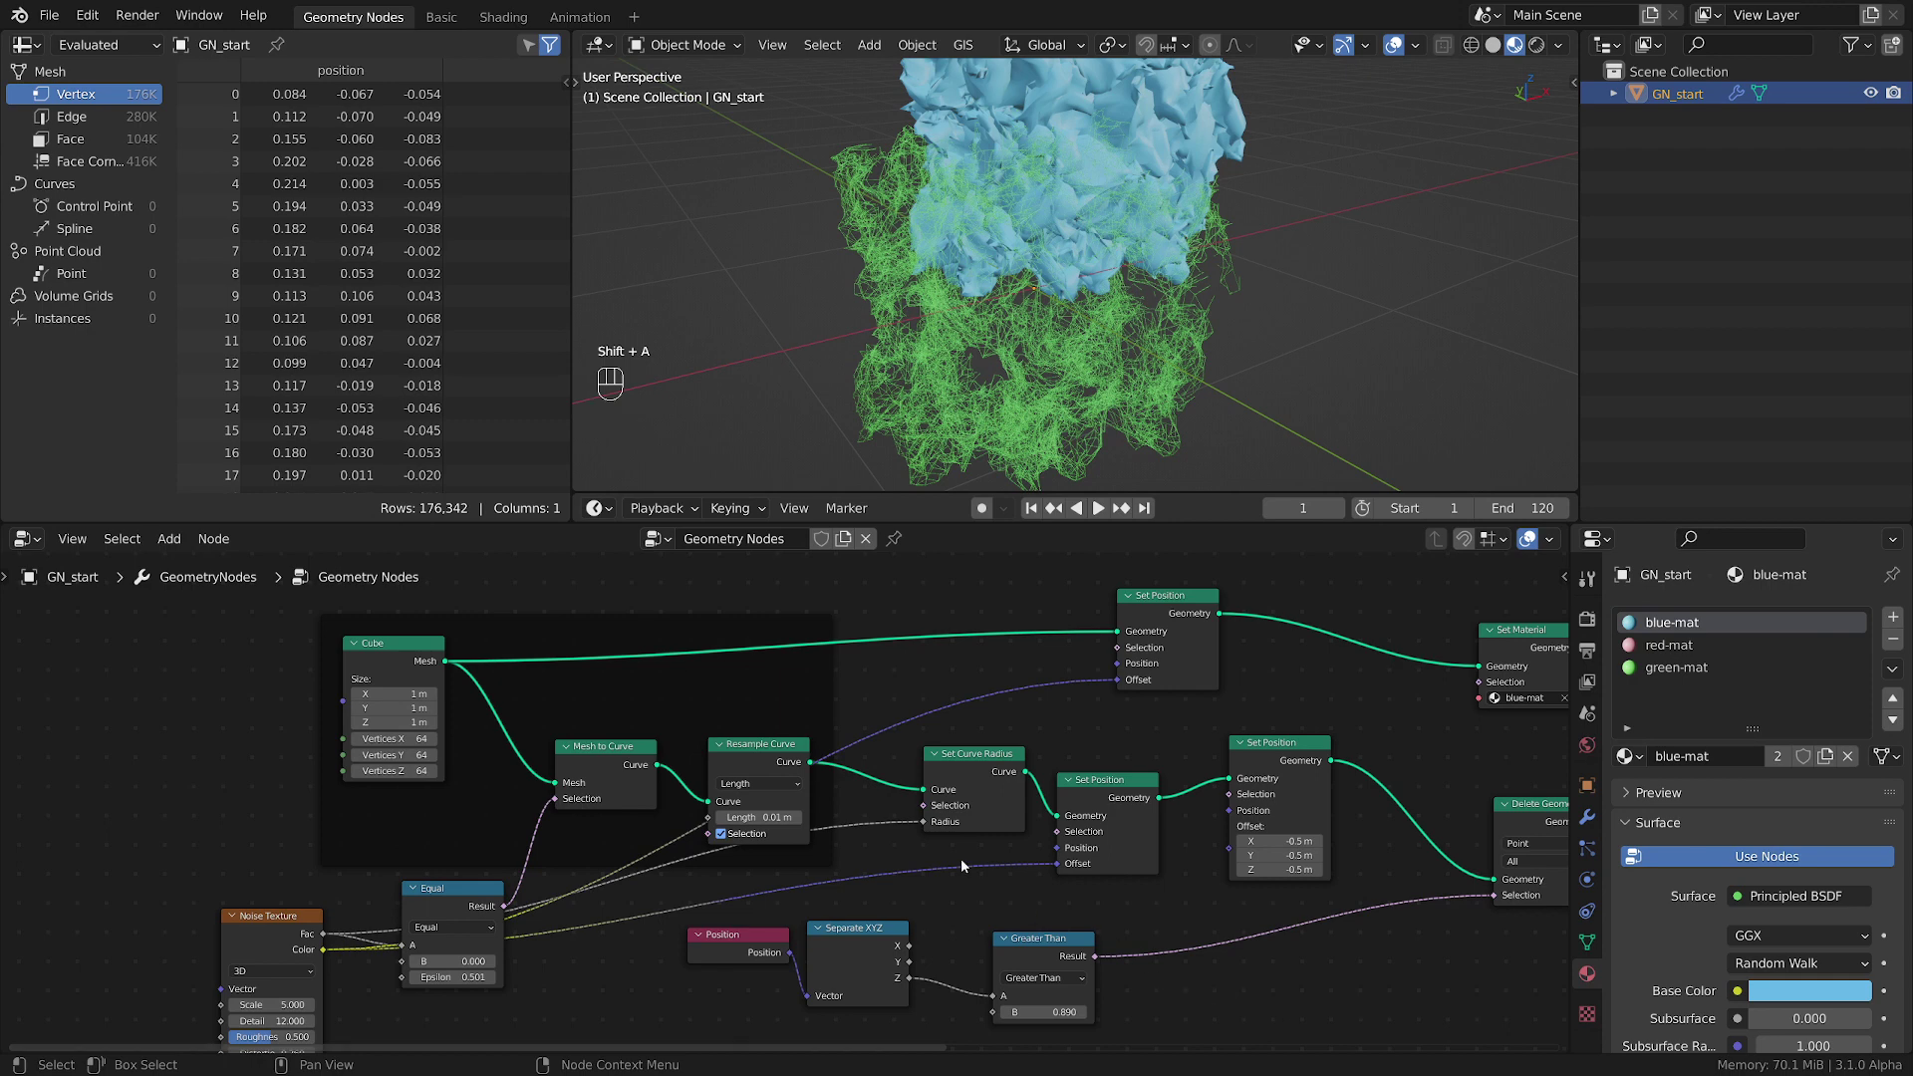
pyautogui.hotkey('shift', 'a')
pyautogui.moveTo(876, 943)
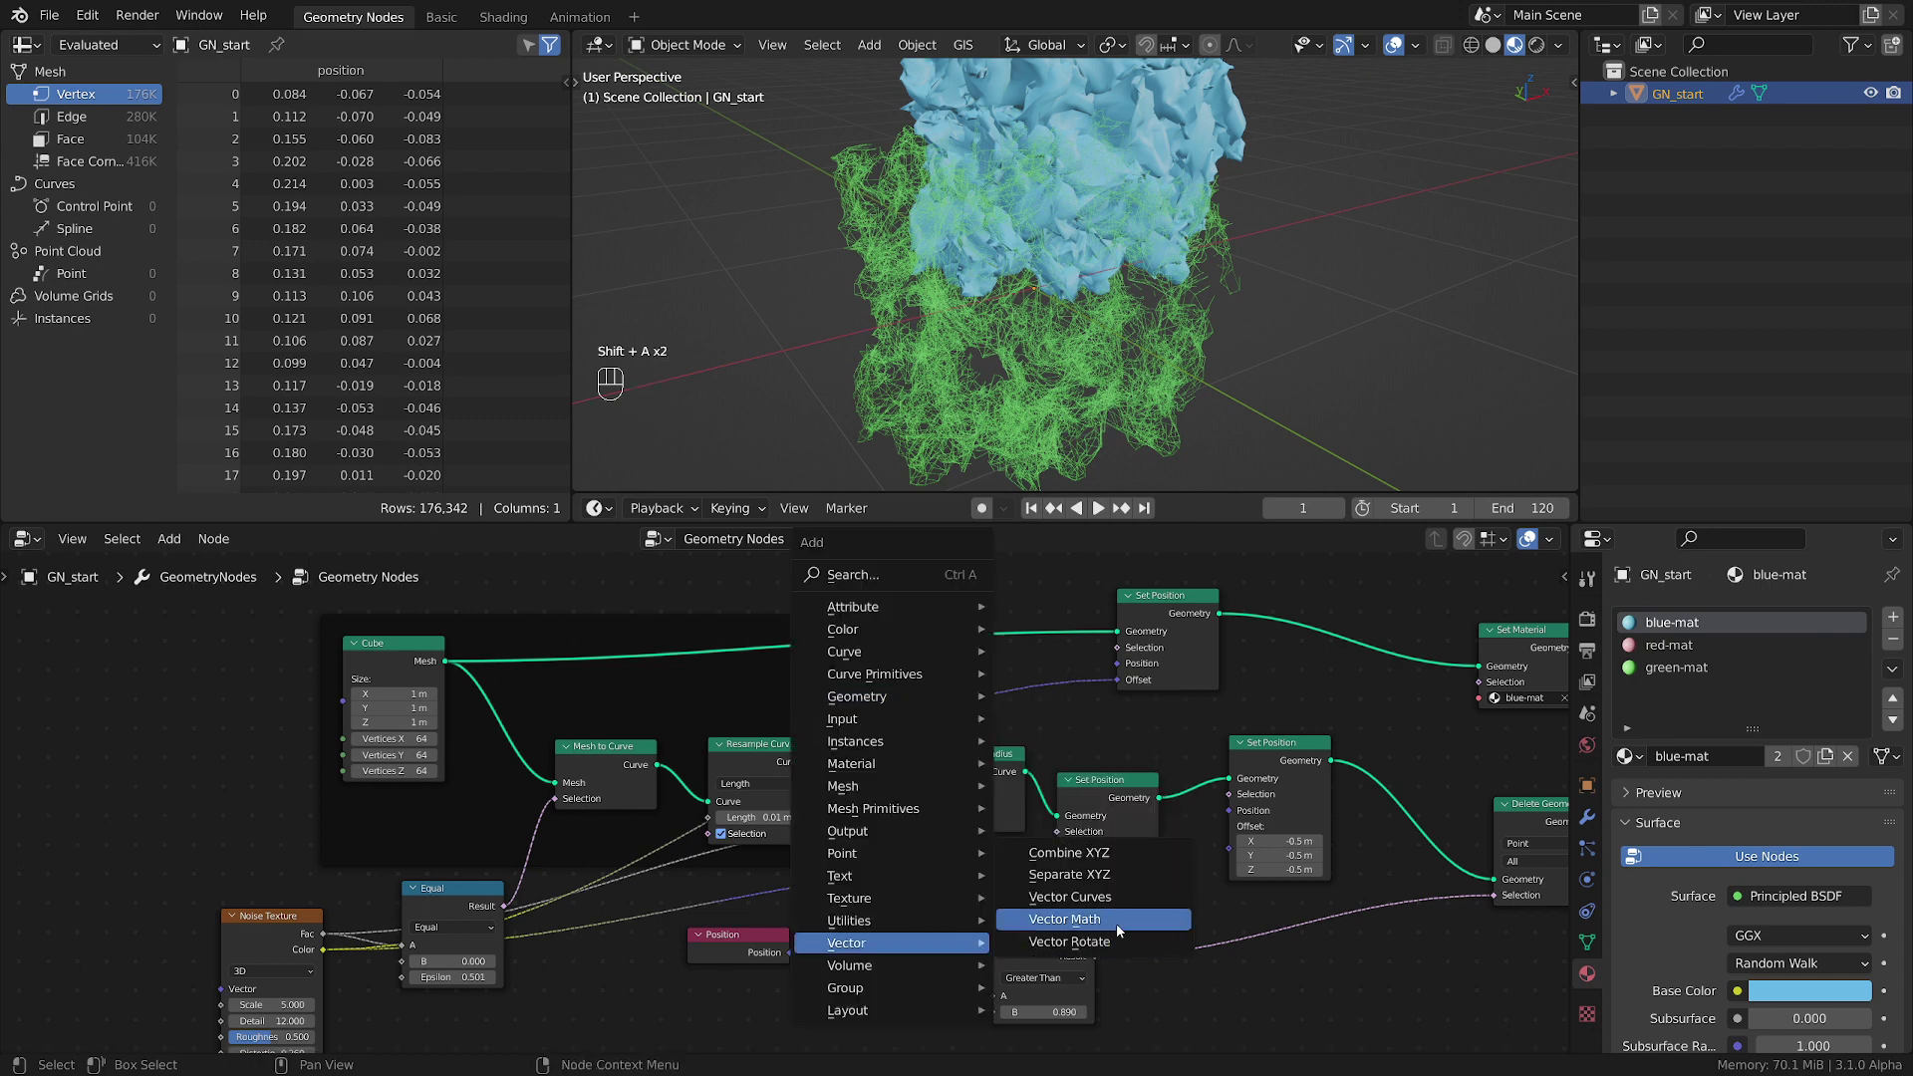
pyautogui.click(1064, 918)
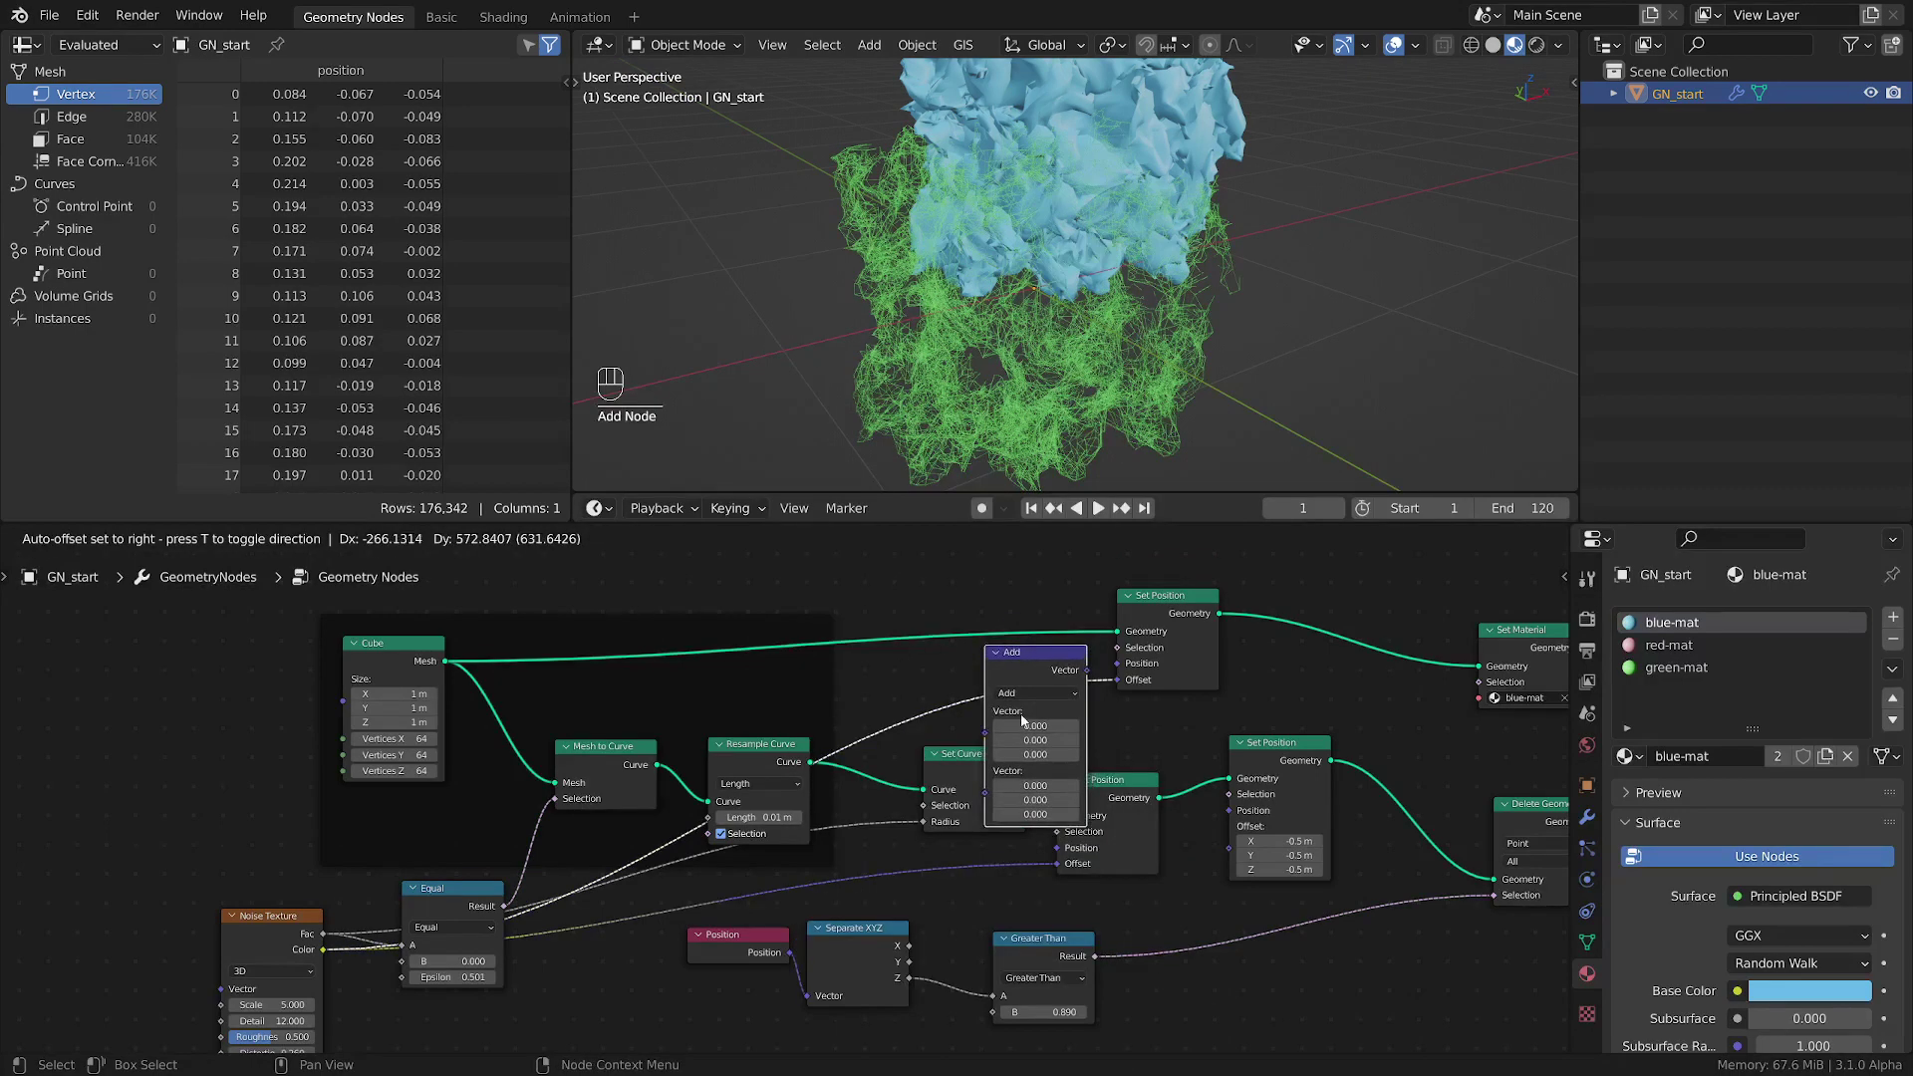
pyautogui.click(994, 719)
pyautogui.click(1010, 691)
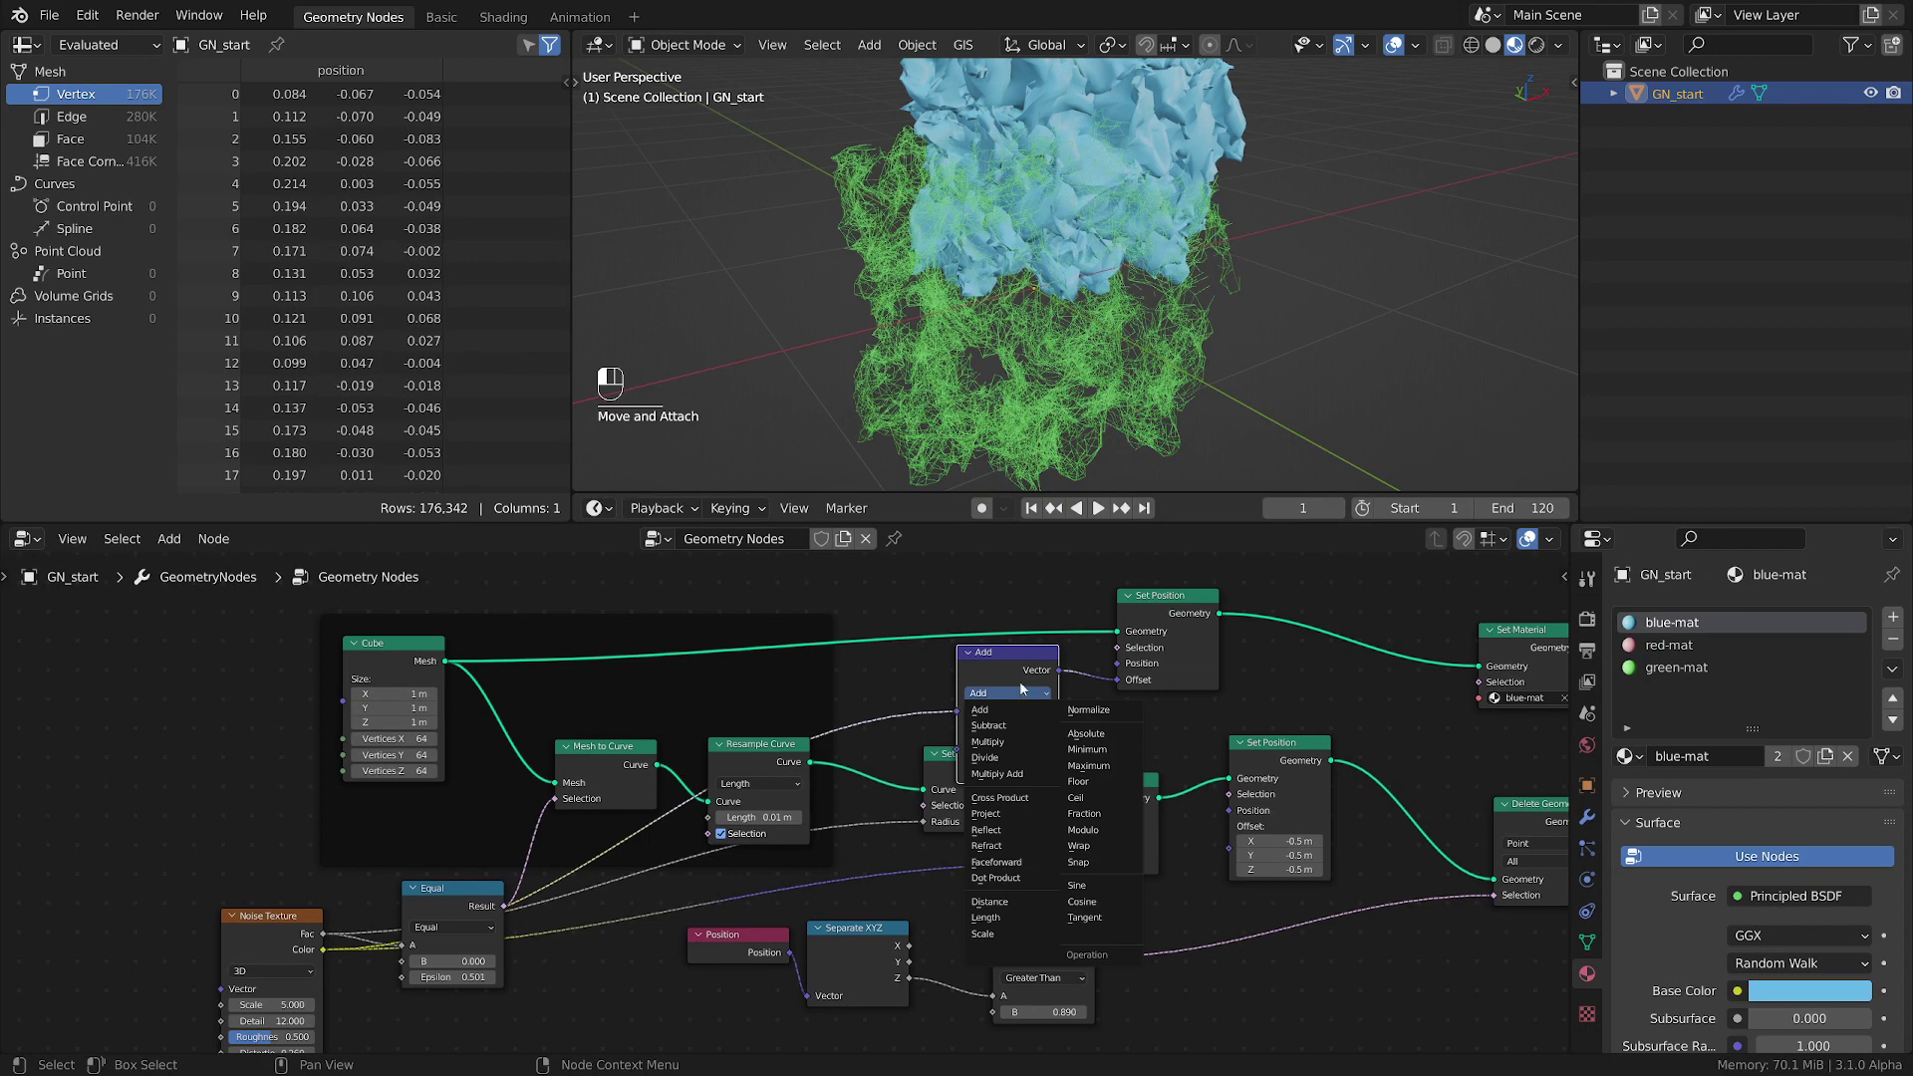
pyautogui.click(998, 937)
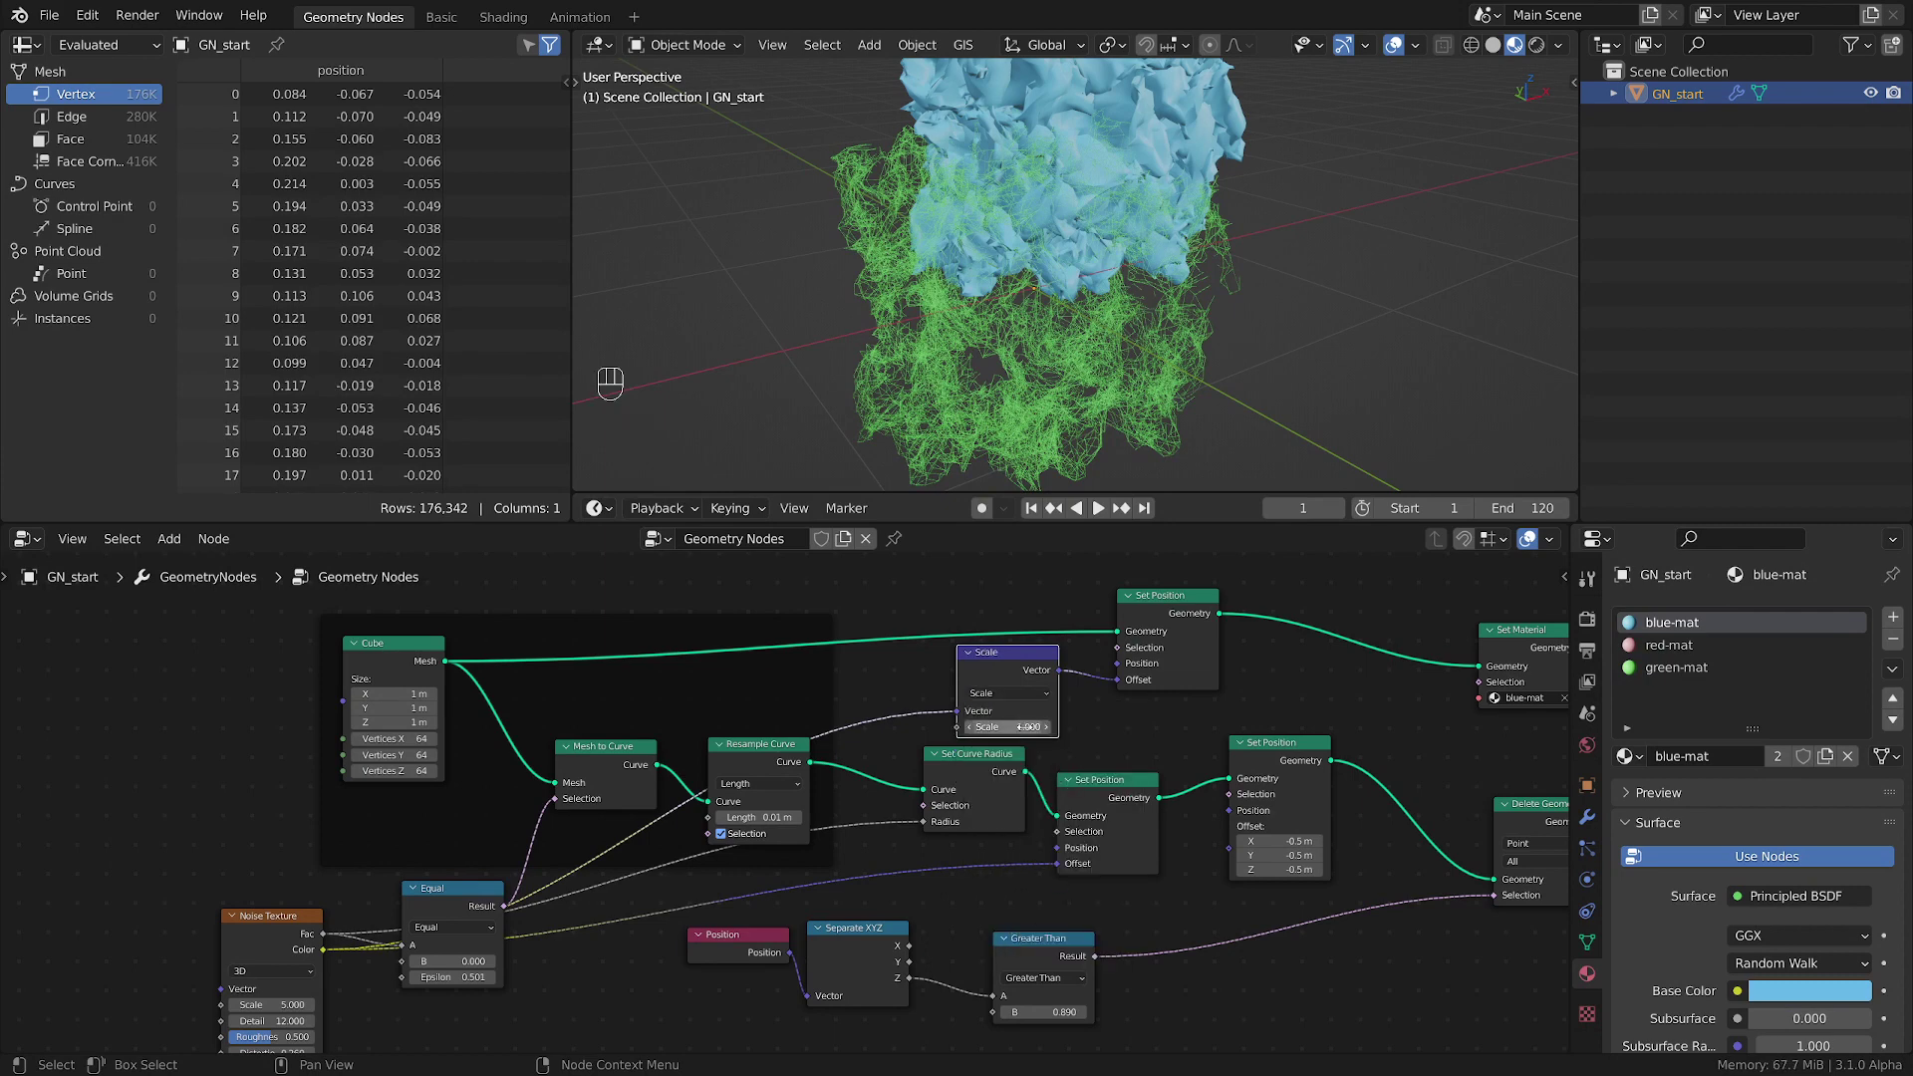
# - Try a factor of 0.5 on the Scale node, reduce it to 0.1, and check the cube's displacement
pyautogui.click(1027, 727)
pyautogui.write('.5')
pyautogui.press('Return')
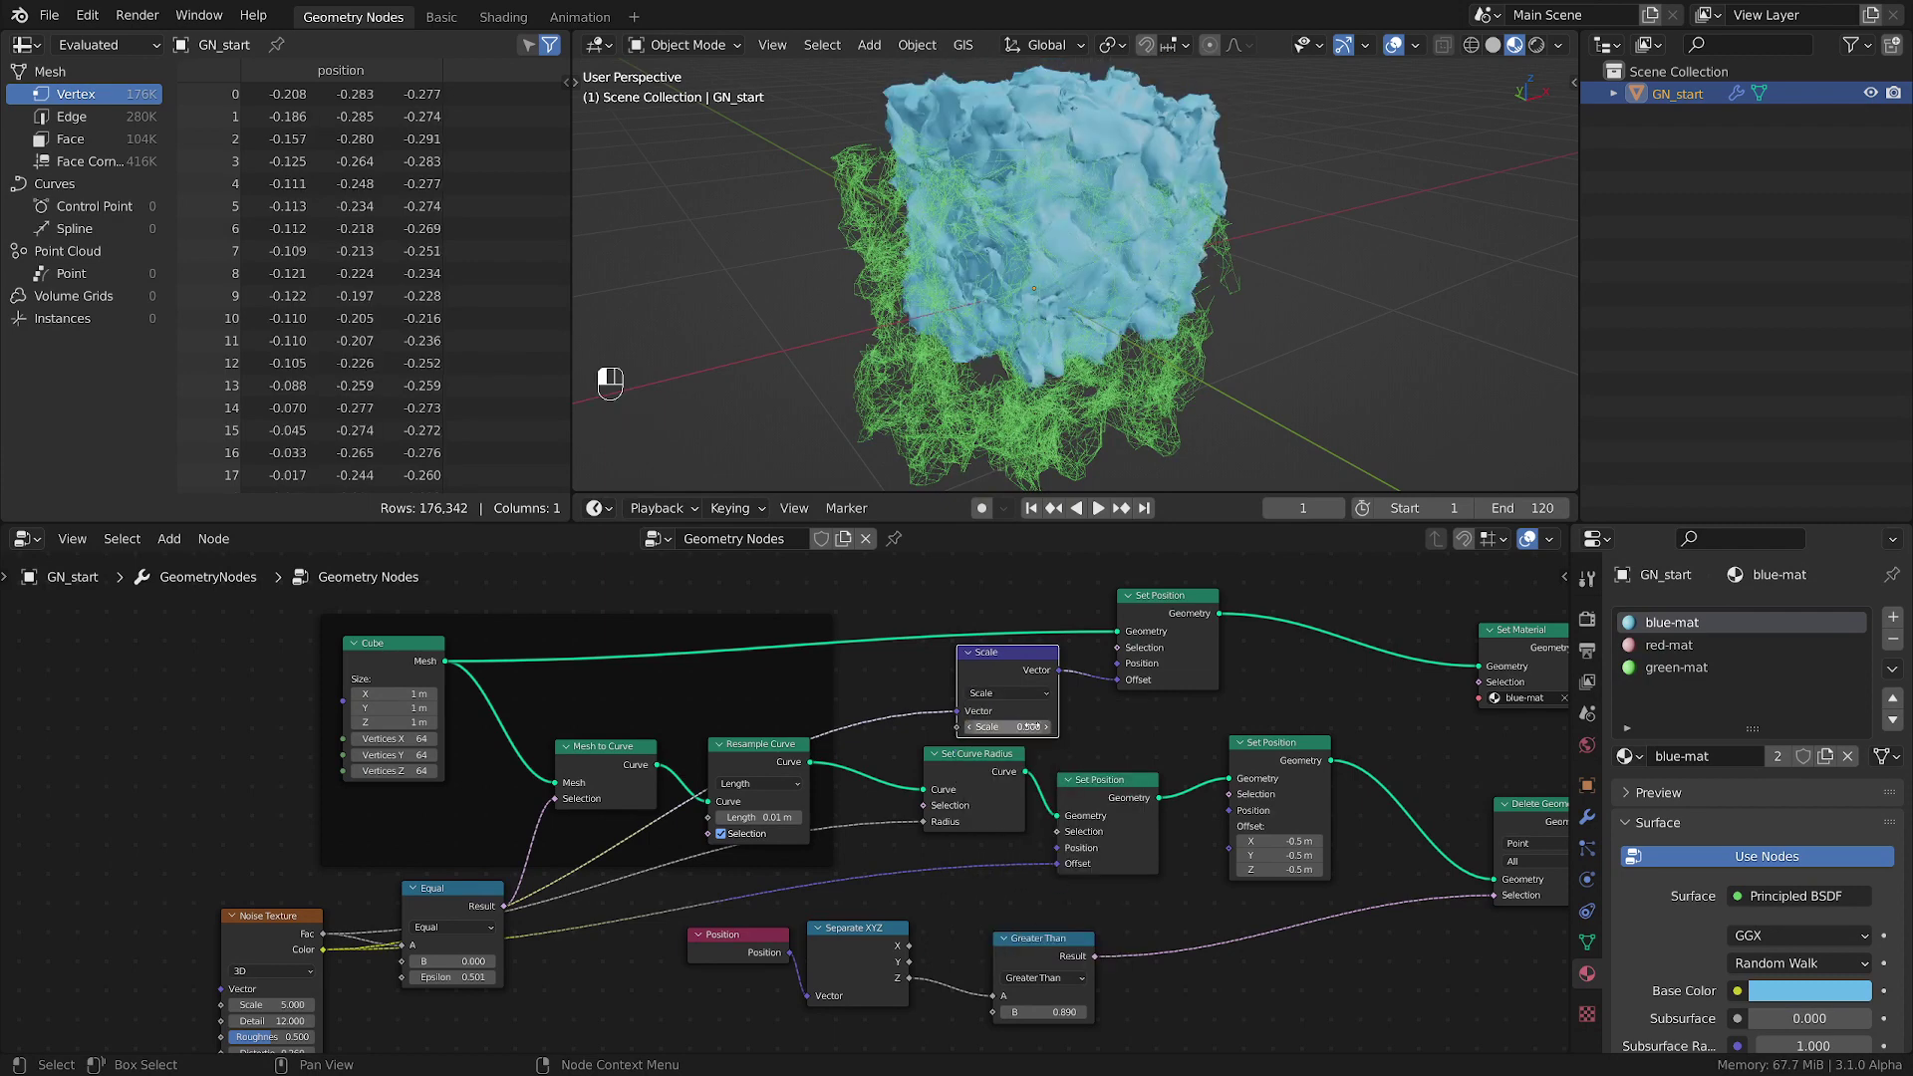
pyautogui.press('shift')
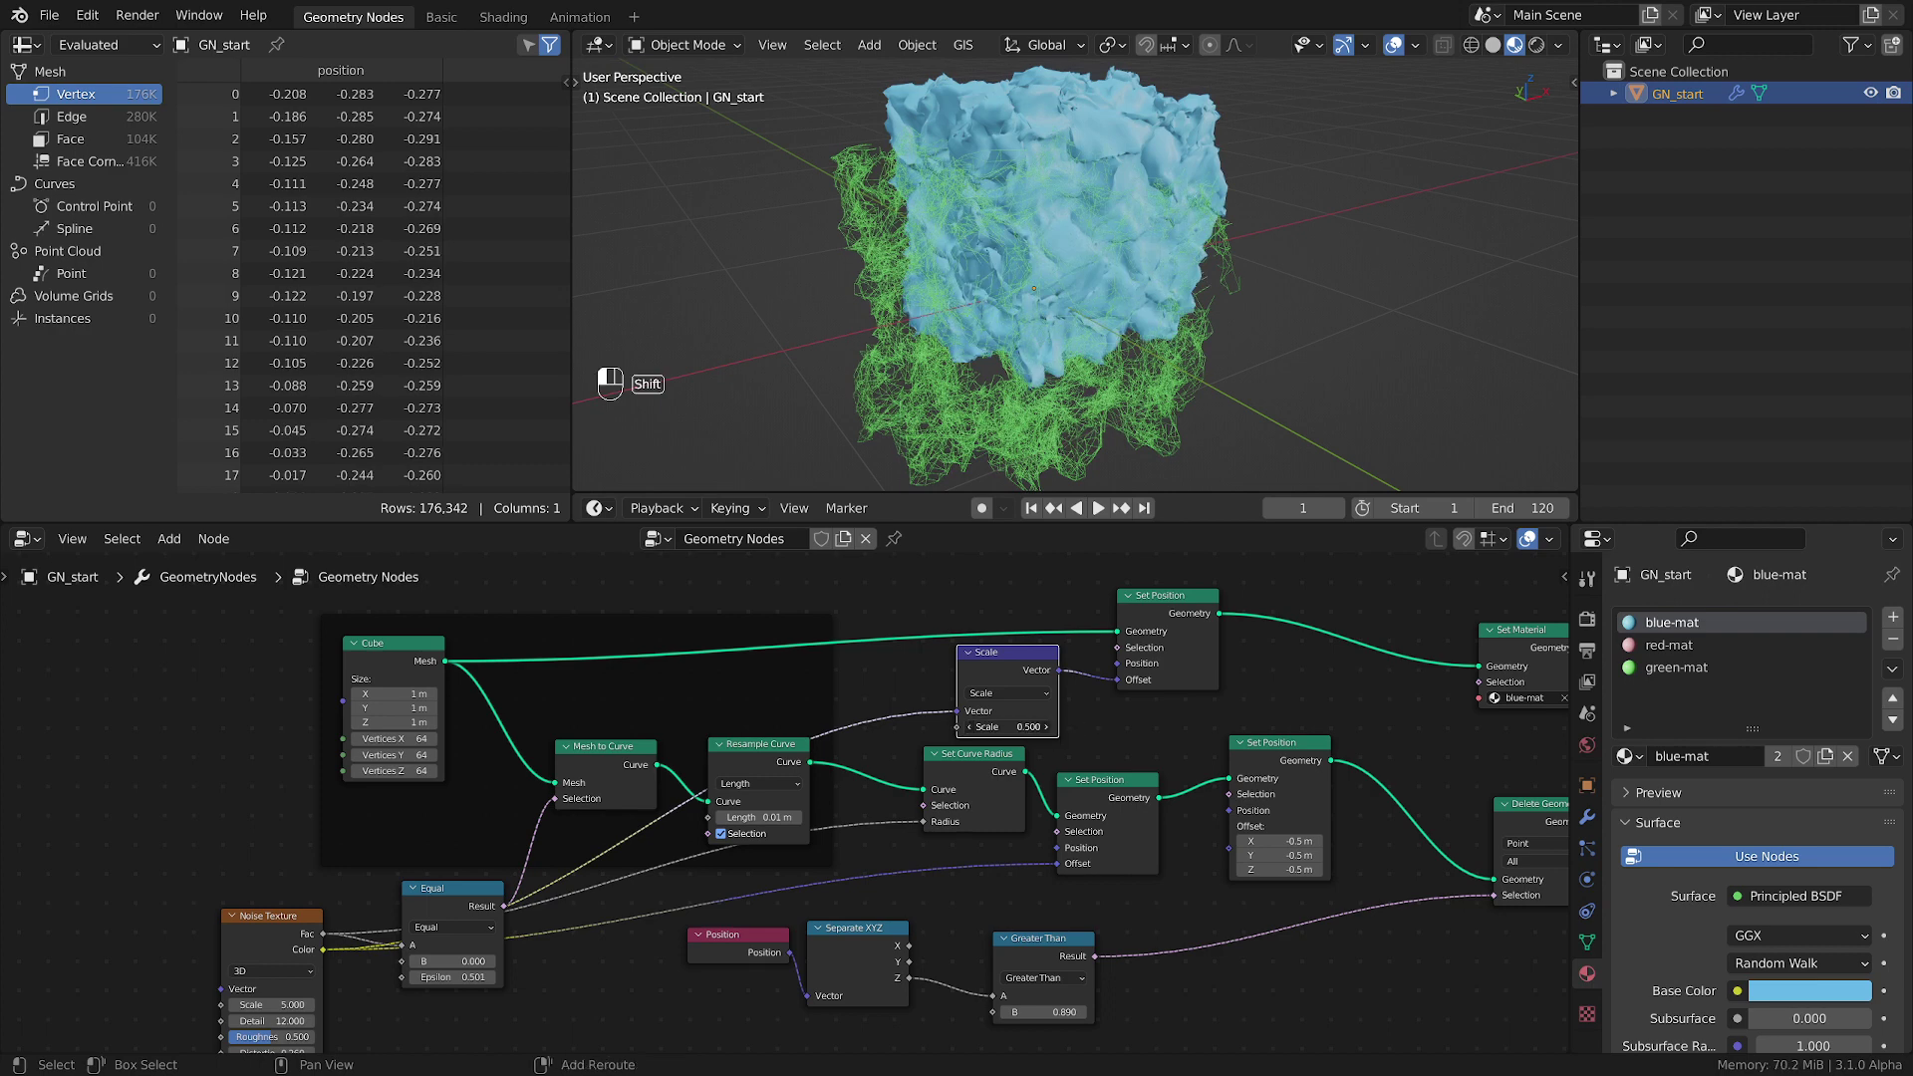
pyautogui.keyDown('shift'); pyautogui.moveTo(1006, 726); pyautogui.dragTo(966, 726); pyautogui.keyUp('shift')
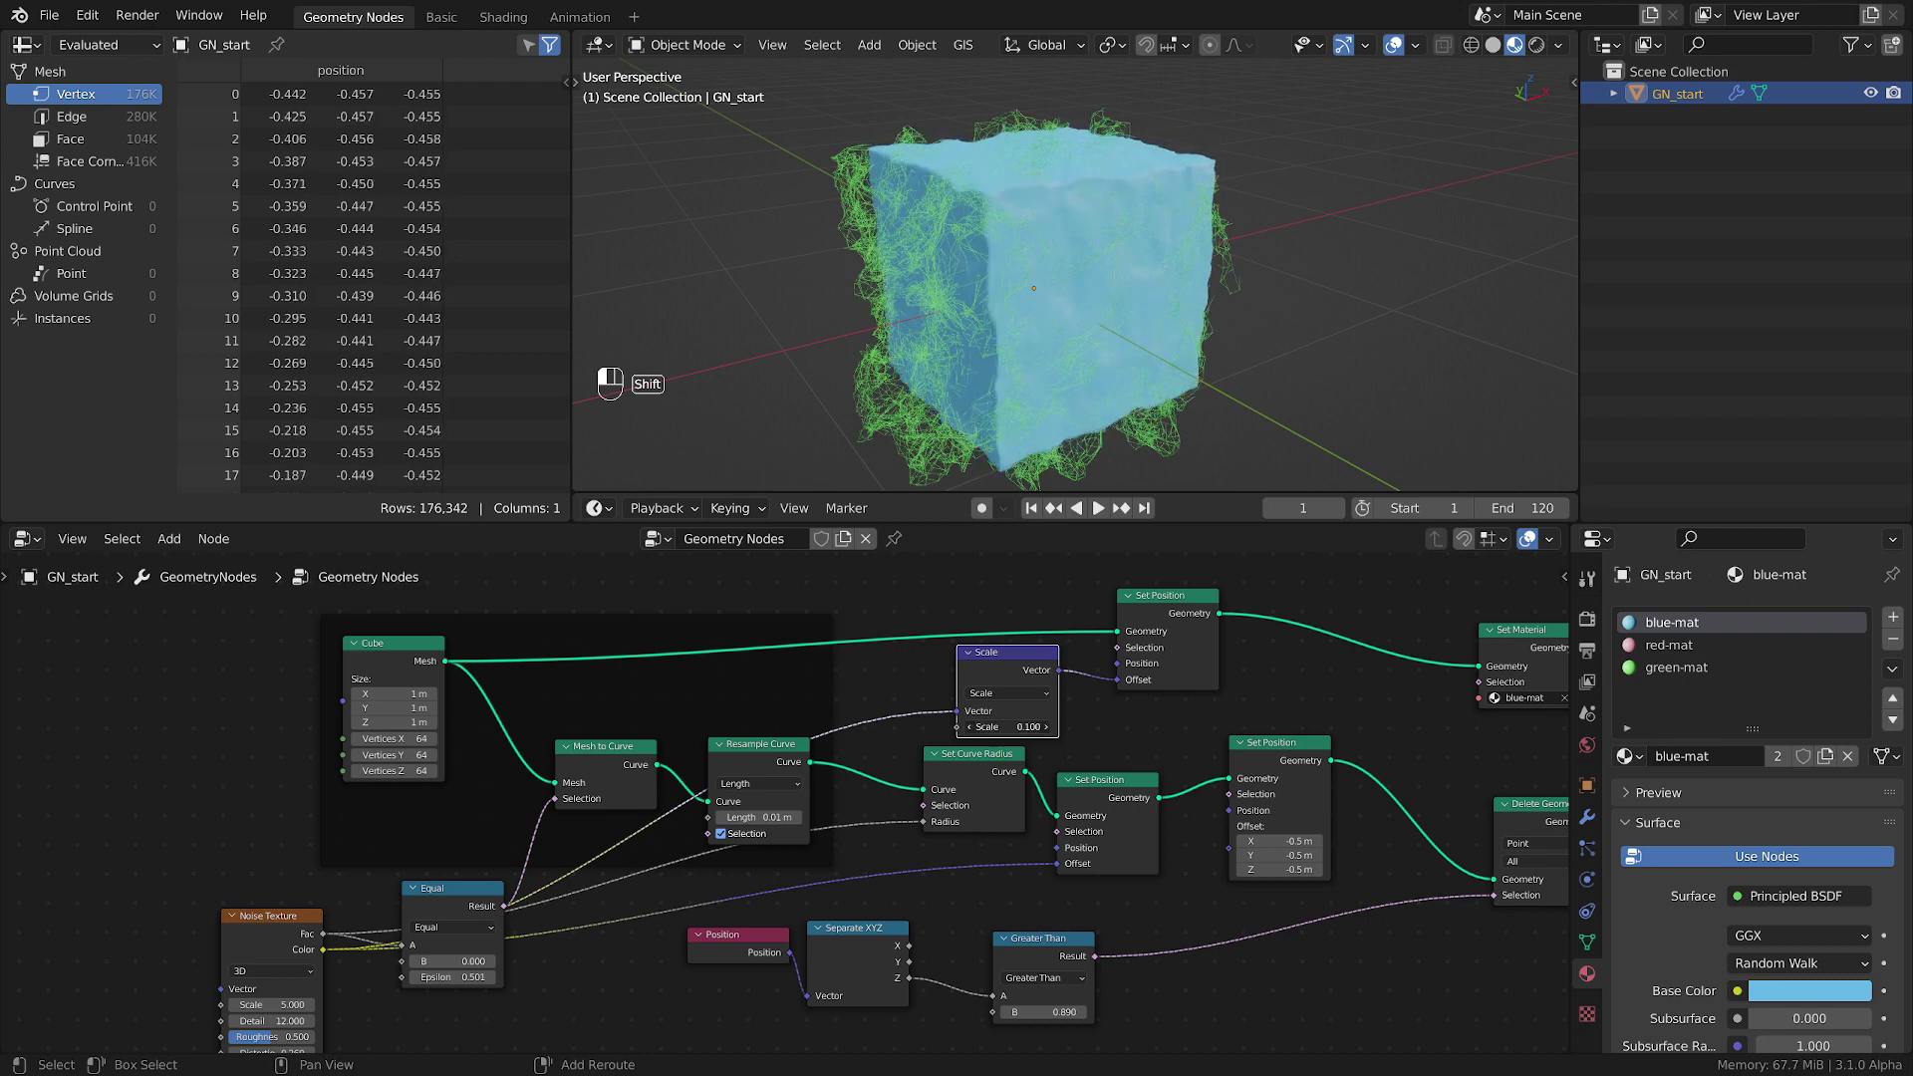
pyautogui.moveTo(996, 319); pyautogui.dragTo(999, 263, button='middle')
pyautogui.moveTo(860, 248); pyautogui.dragTo(1146, 339, button='middle')
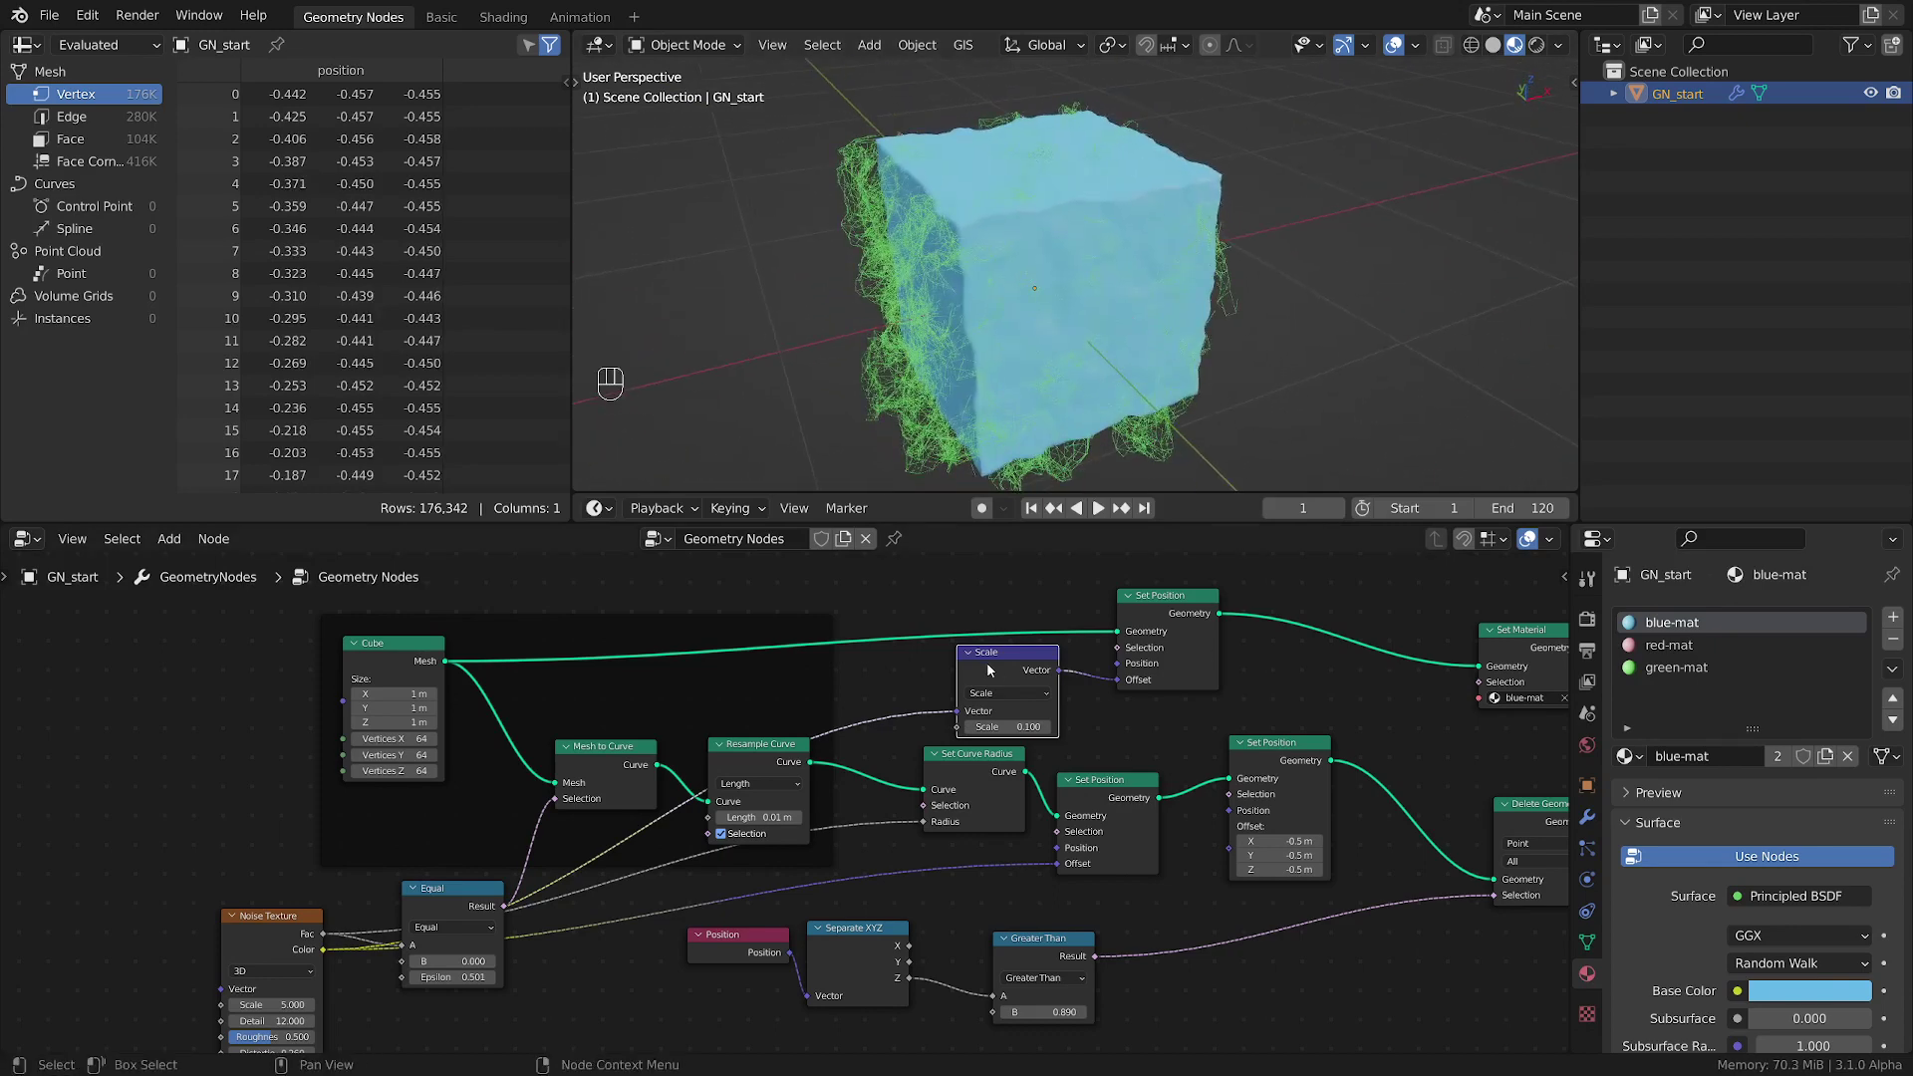
# - Tidy the layout of the Scale node, the cube branch's Set Position and the -0.5 m Set Position, checking the cube from several sides
pyautogui.moveTo(990, 670); pyautogui.dragTo(970, 675)
pyautogui.moveTo(1277, 759); pyautogui.dragTo(1282, 755)
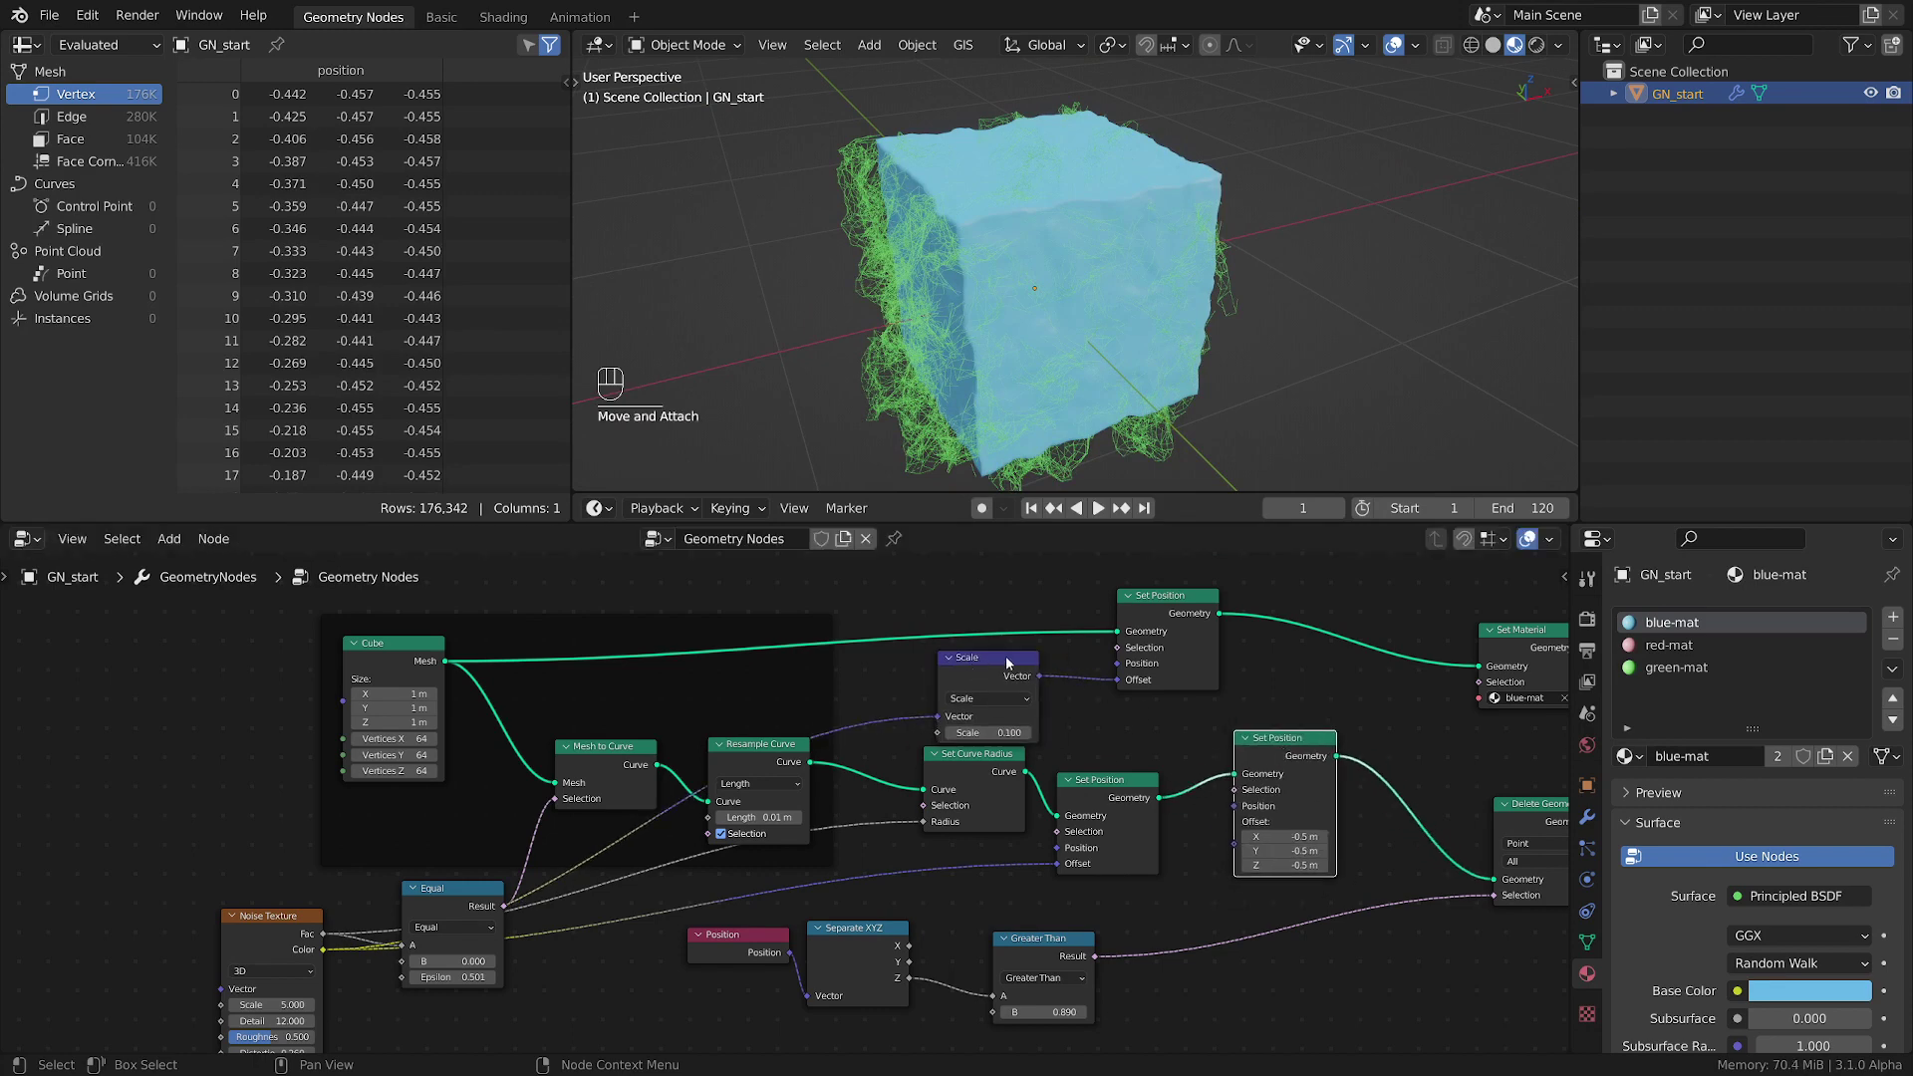
pyautogui.moveTo(1024, 678); pyautogui.dragTo(1024, 669)
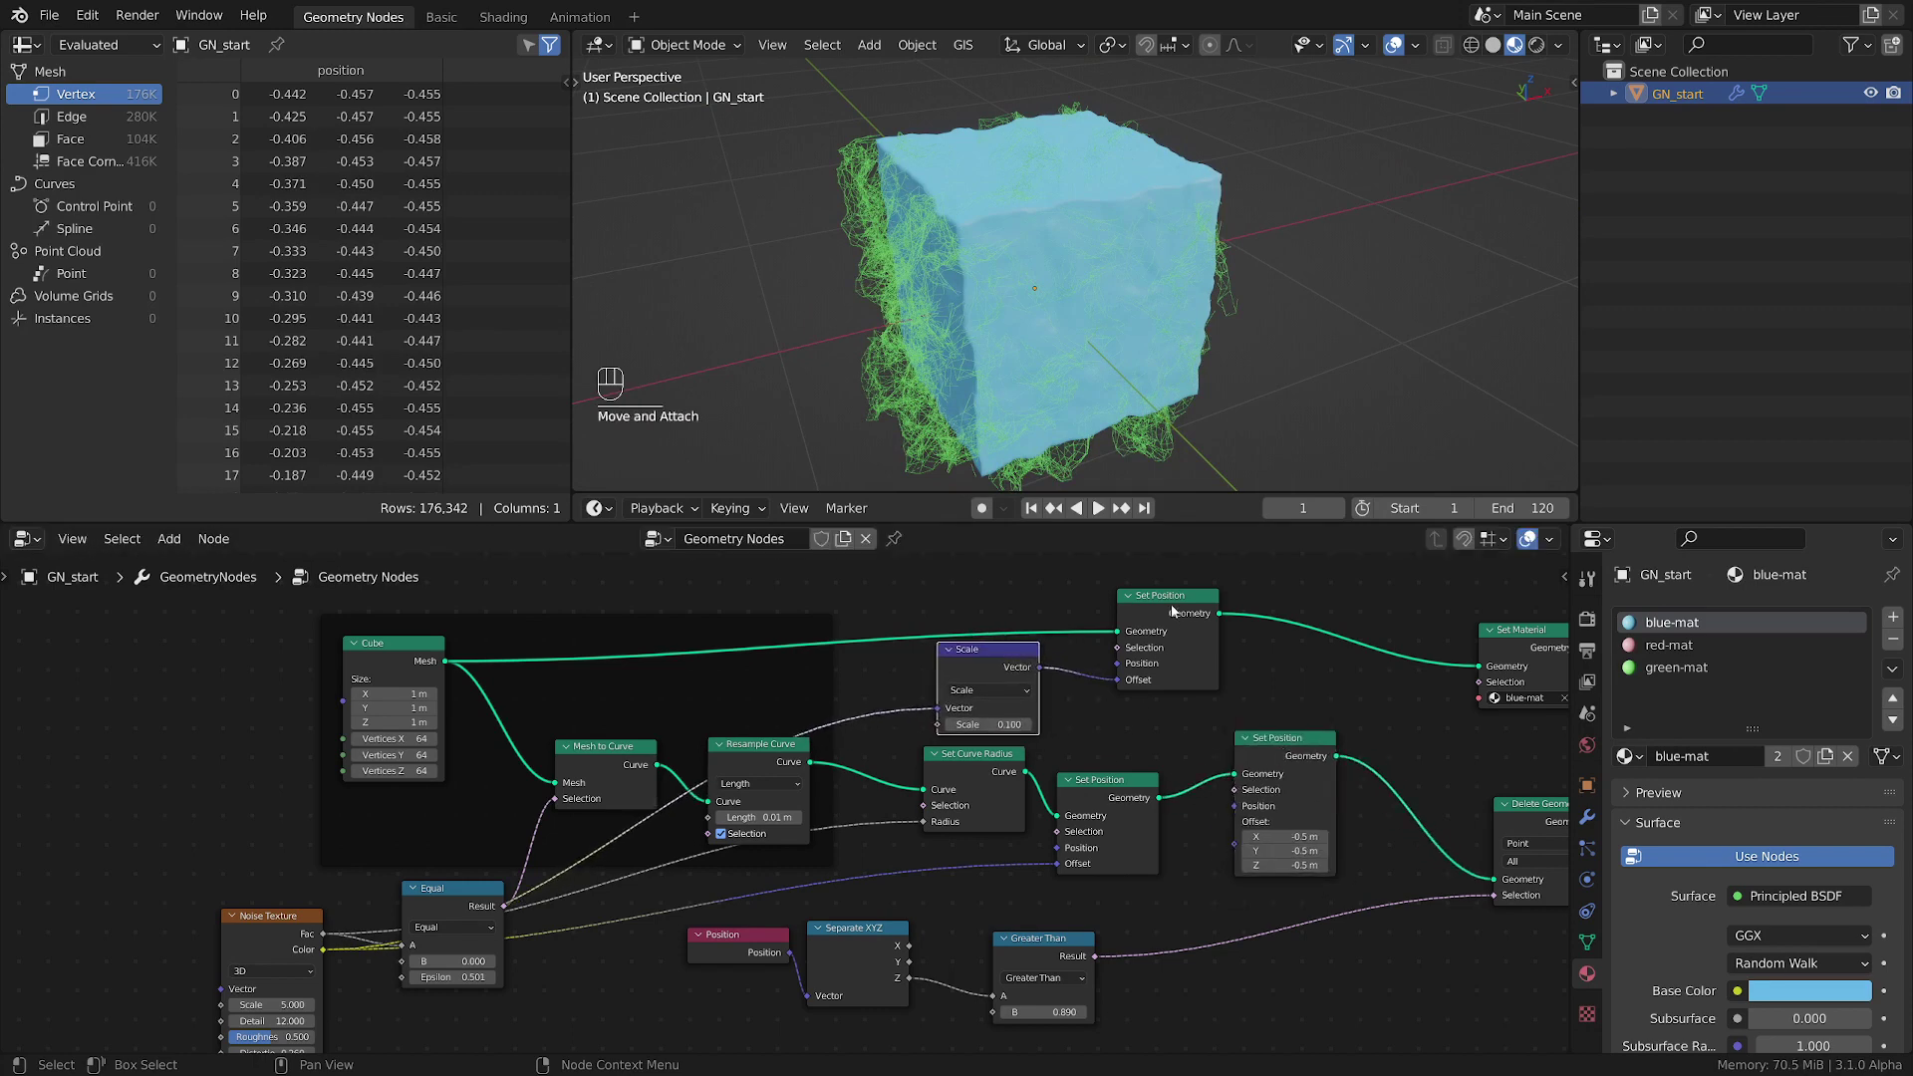
pyautogui.moveTo(1171, 605); pyautogui.dragTo(1201, 612)
pyautogui.moveTo(1002, 651); pyautogui.dragTo(994, 645)
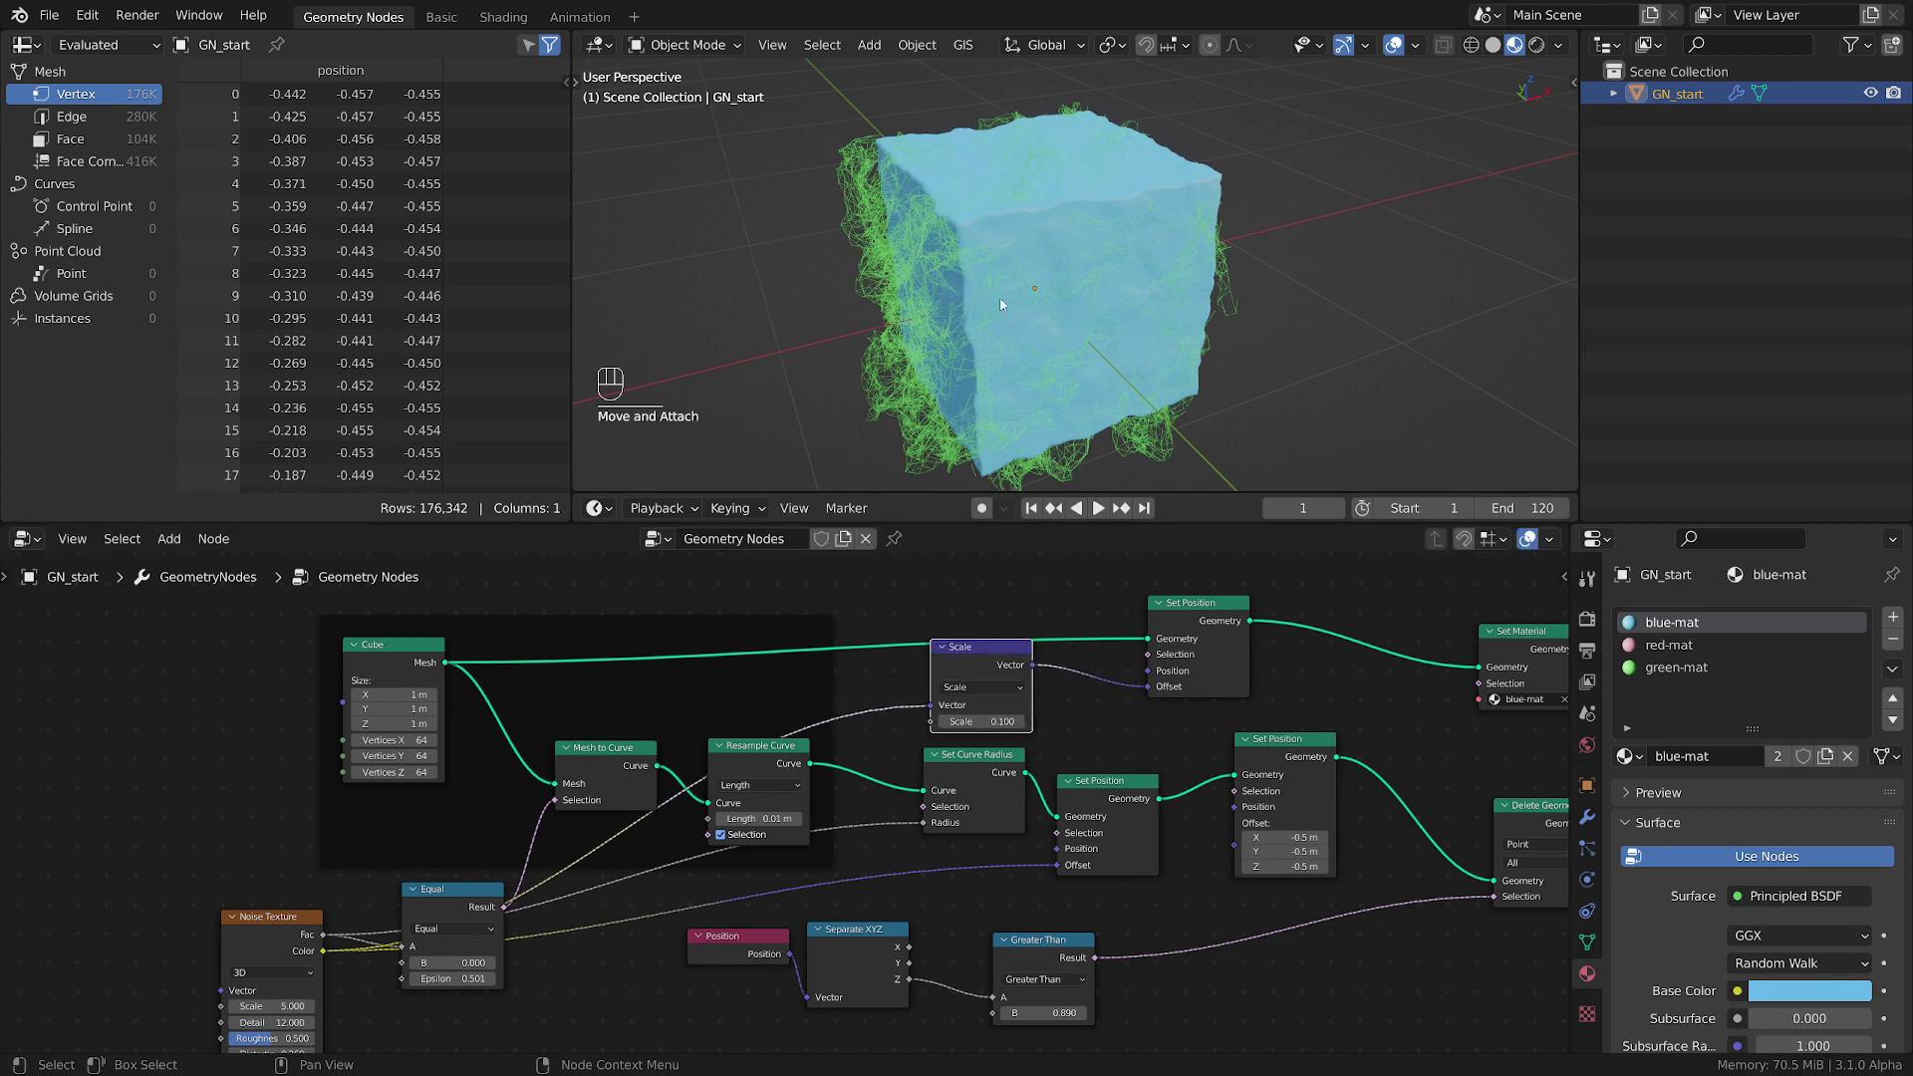
pyautogui.moveTo(1000, 296); pyautogui.dragTo(1090, 300, button='middle')
pyautogui.scroll(6, 1158, 286)
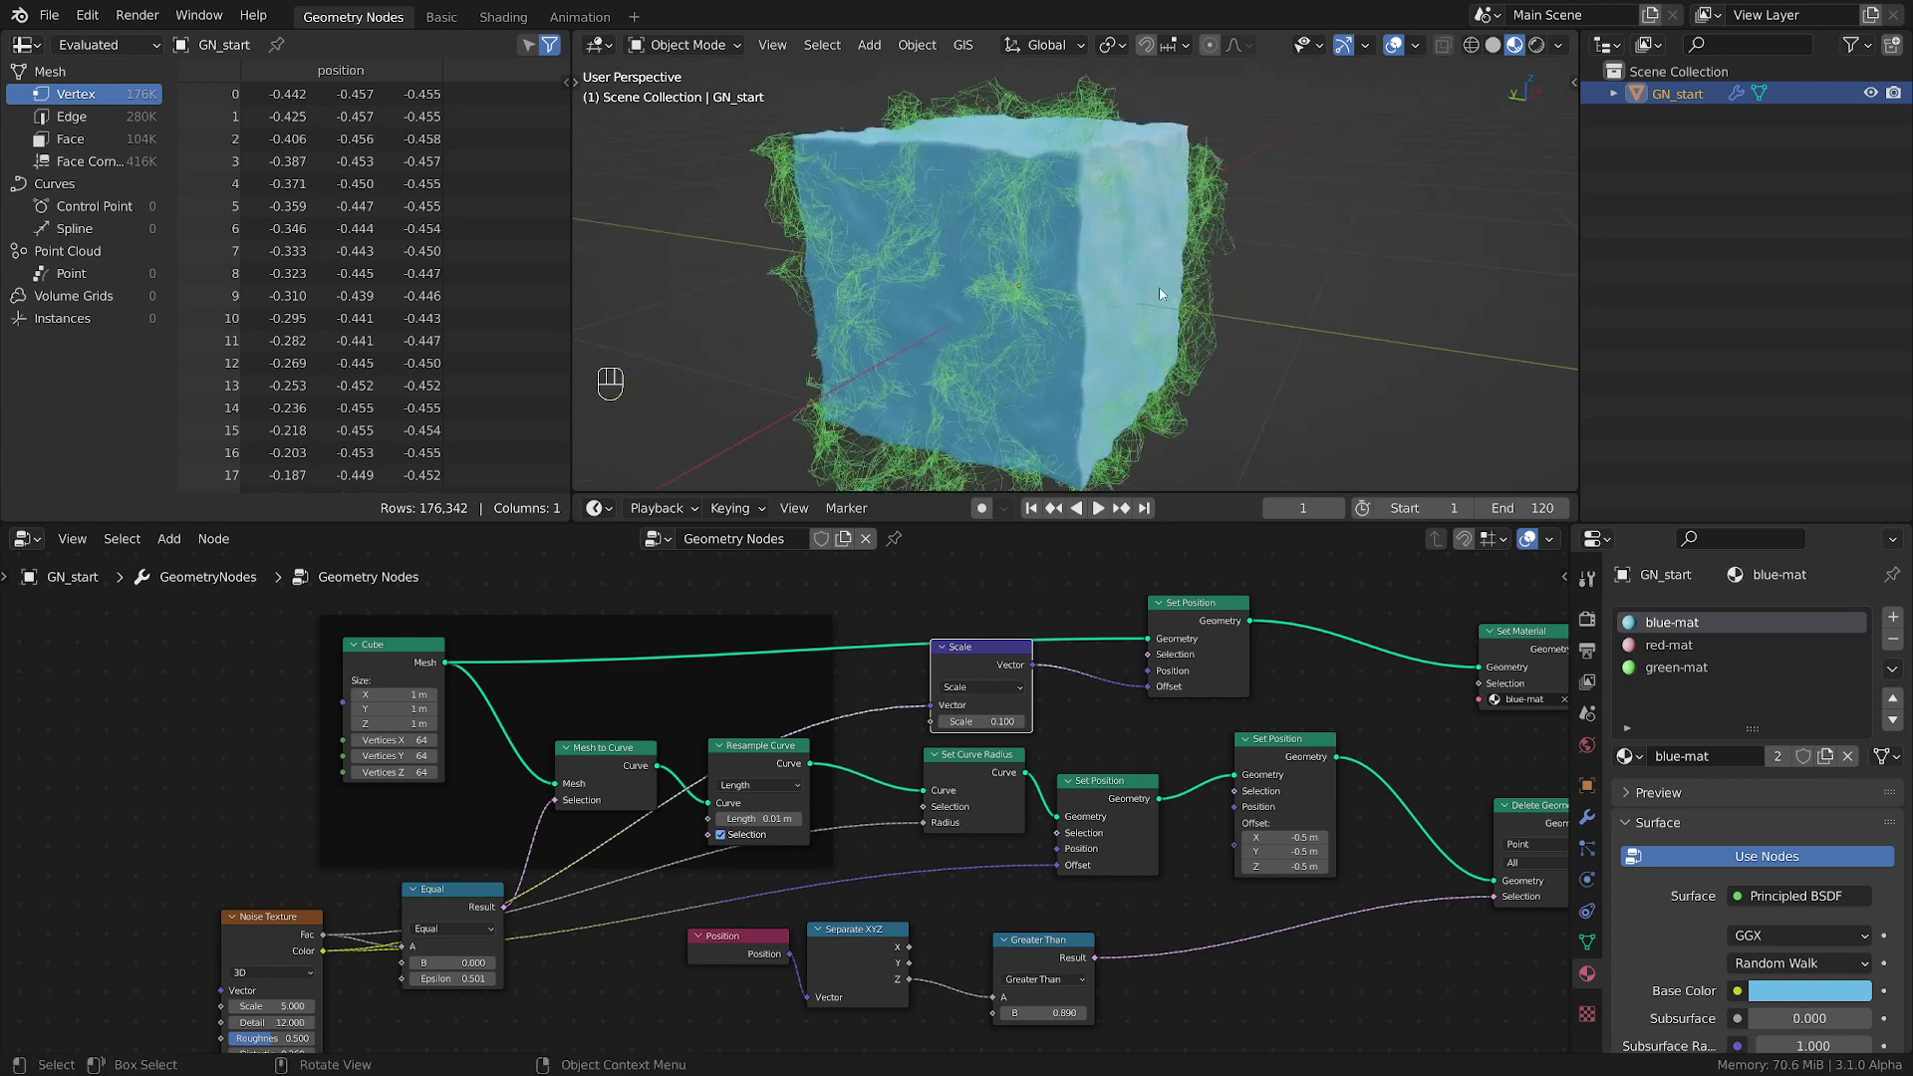
pyautogui.moveTo(740, 224); pyautogui.dragTo(1229, 482, button='middle')
pyautogui.scroll(-5, 865, 236)
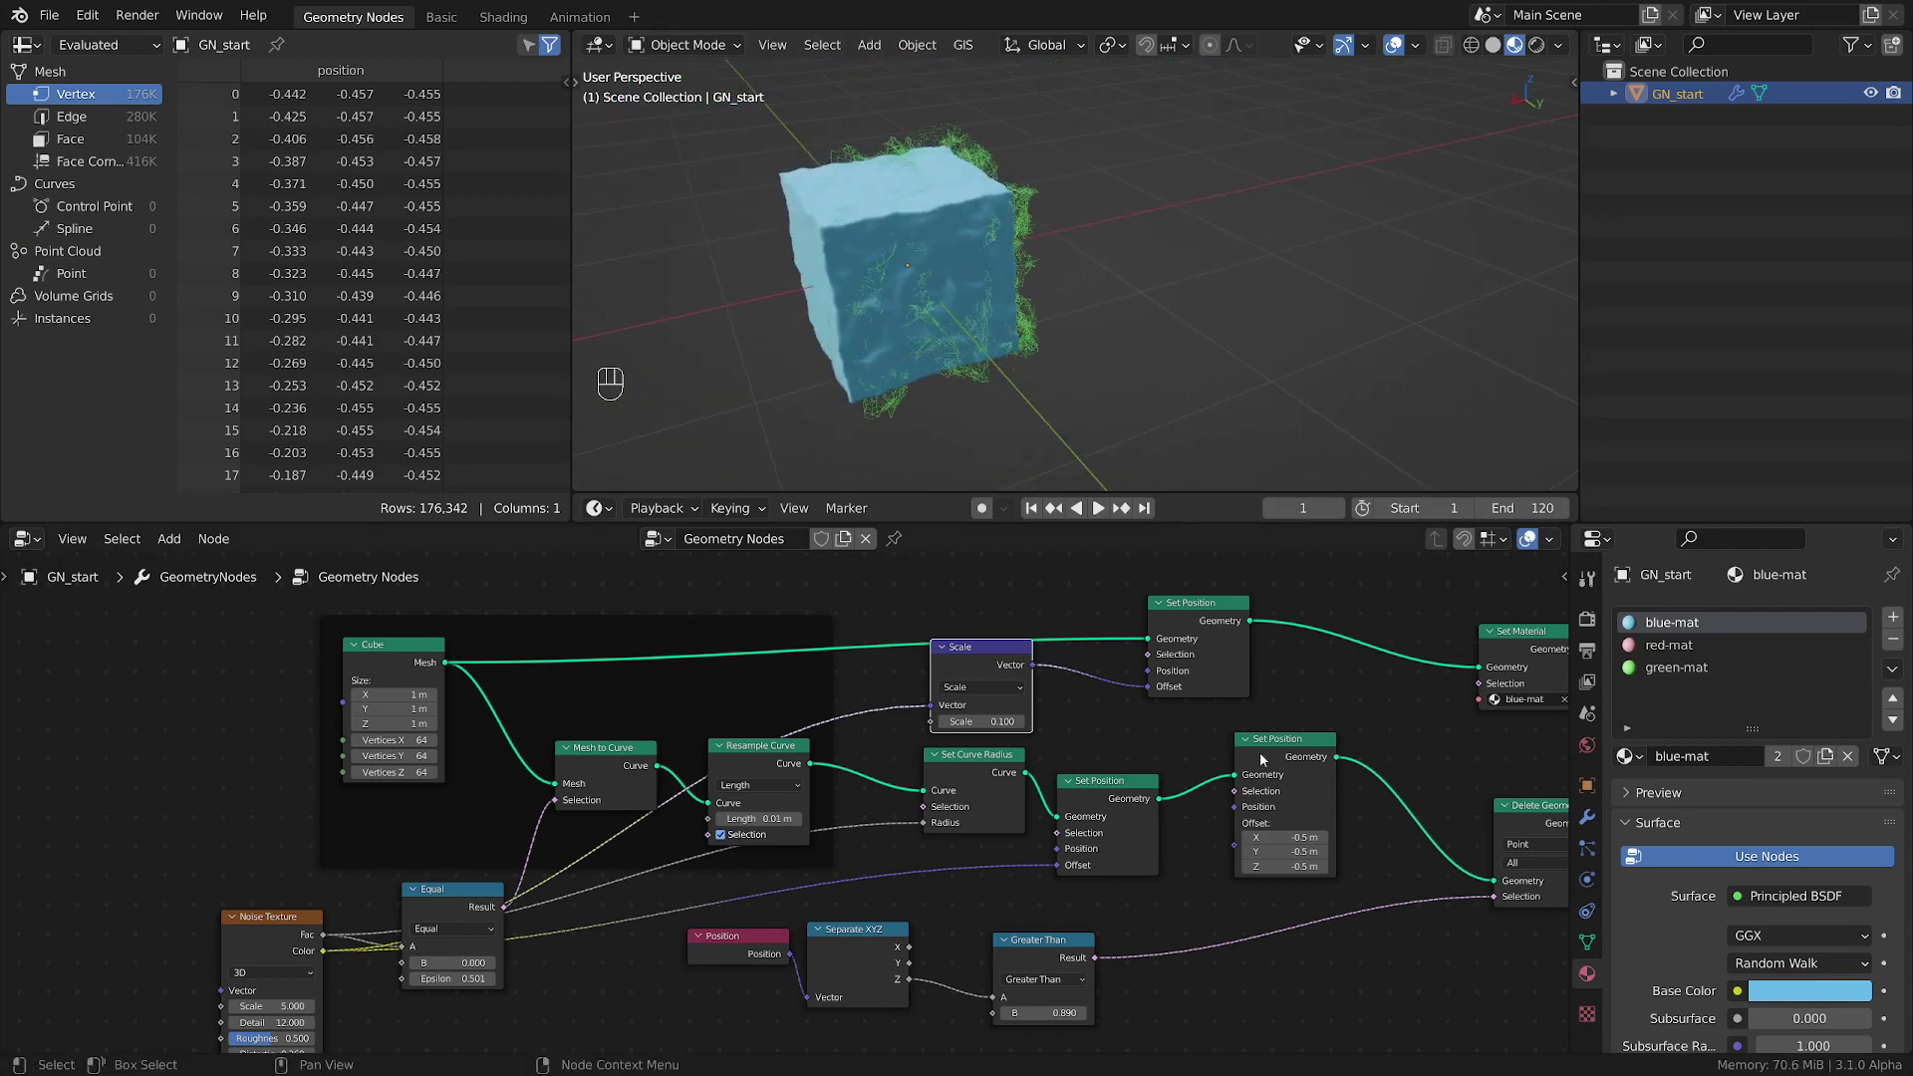
pyautogui.moveTo(1263, 759); pyautogui.dragTo(1274, 761)
pyautogui.moveTo(1184, 623); pyautogui.dragTo(1149, 619)
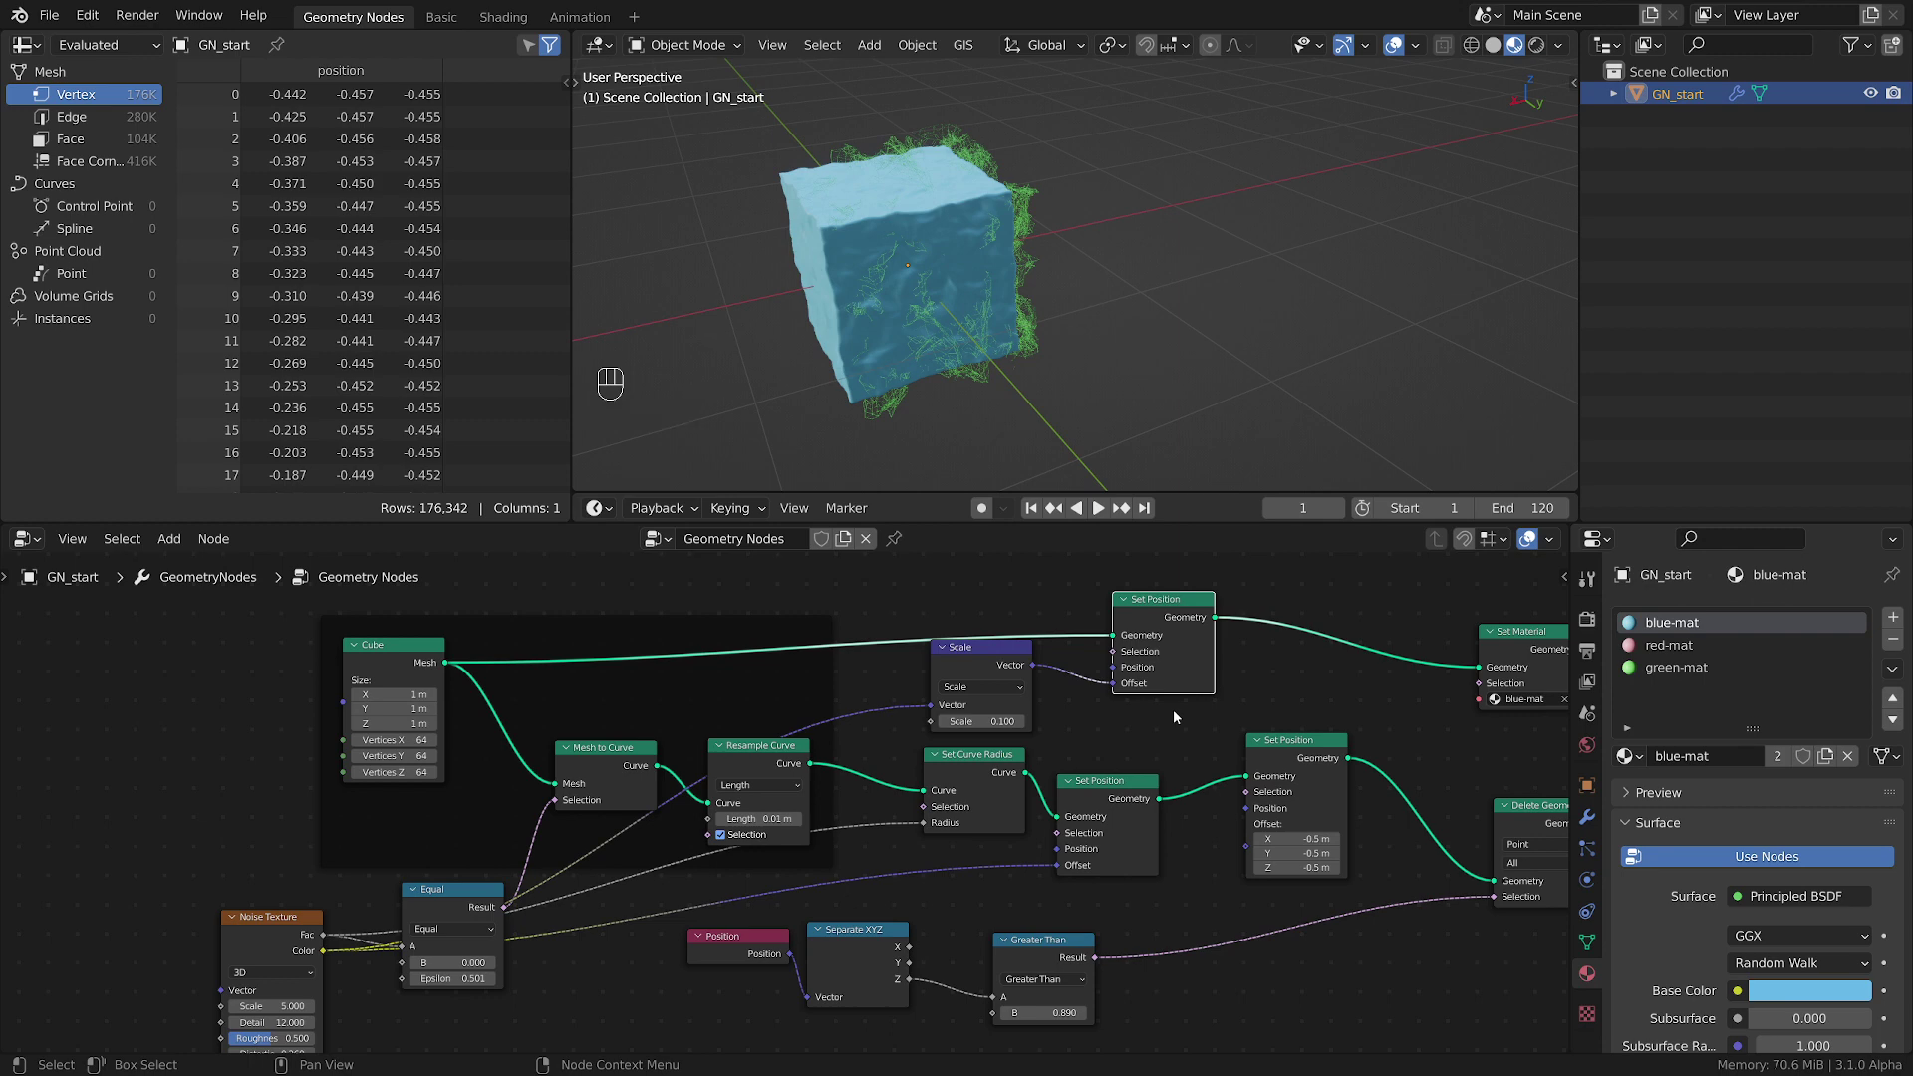
# - Move the frame holding the Curve to Mesh, Set Material and output nodes slightly upward
pyautogui.scroll(-5, 1176, 714)
pyautogui.moveTo(1228, 742); pyautogui.dragTo(926, 714, button='middle')
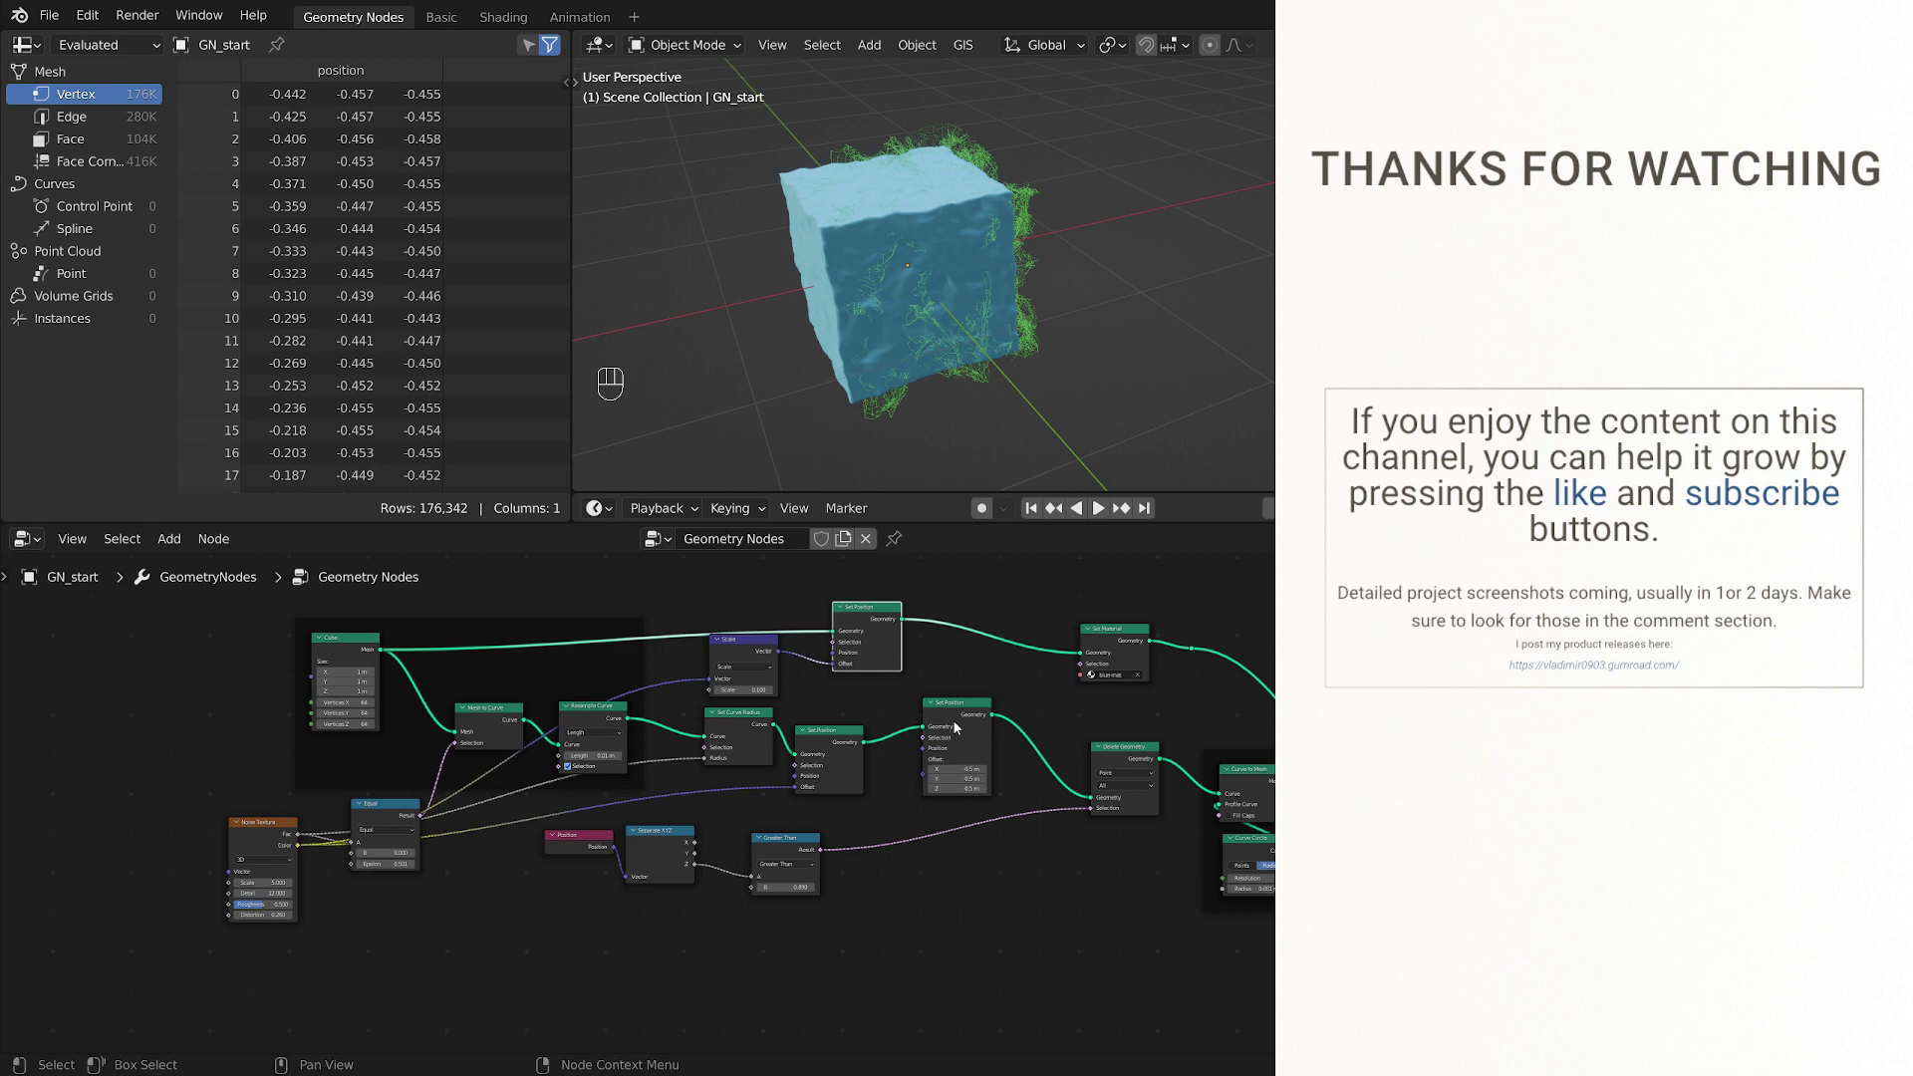
pyautogui.moveTo(1242, 924); pyautogui.dragTo(983, 877, button='middle')
pyautogui.scroll(3, 983, 877)
pyautogui.moveTo(1256, 687); pyautogui.dragTo(1249, 657)
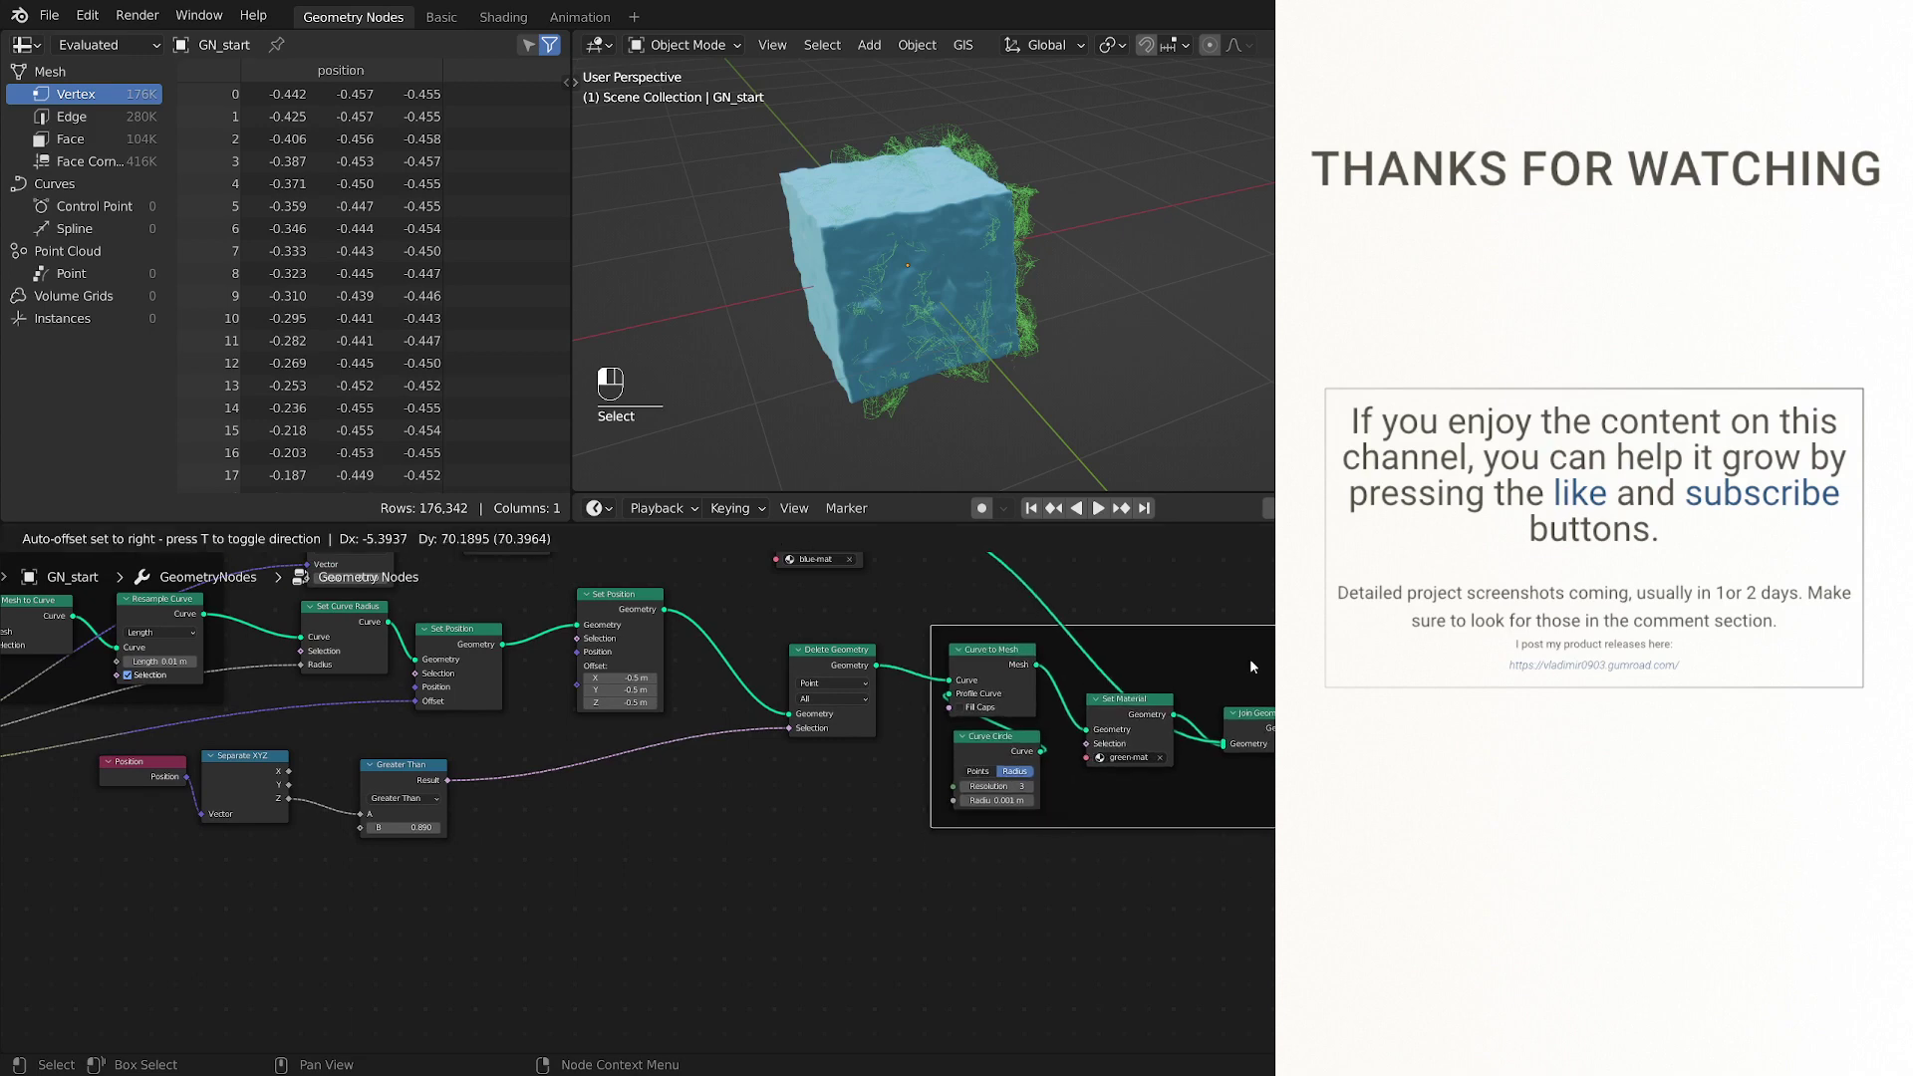